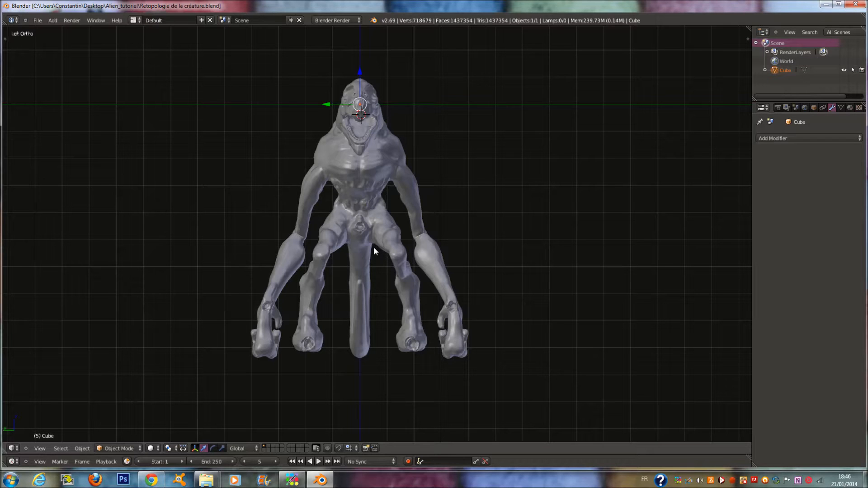
# - Inspect the full creature sculpt from several angles, including the side and the left orthographic view
pyautogui.scroll(5, 475, 248)
pyautogui.moveTo(476, 254); pyautogui.dragTo(368, 221, button='middle')
pyautogui.scroll(-4, 321, 276)
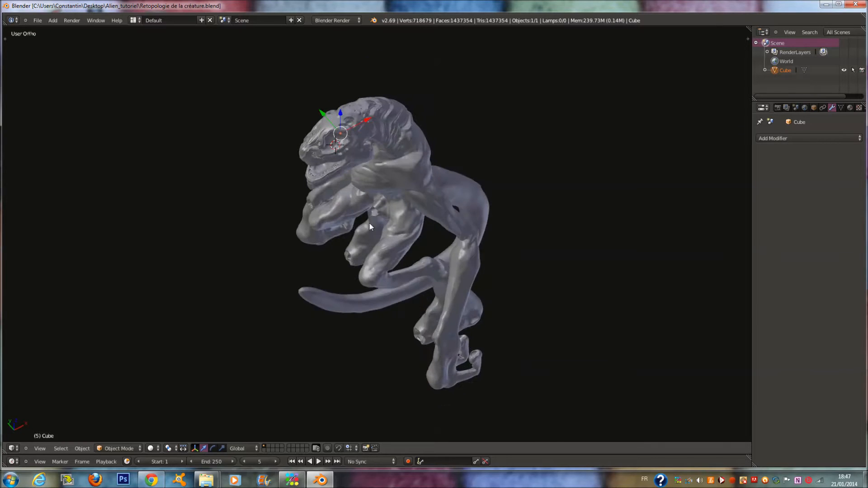
pyautogui.scroll(5, 298, 159)
pyautogui.scroll(-3, 285, 93)
pyautogui.moveTo(285, 93); pyautogui.dragTo(635, 205, button='middle')
pyautogui.scroll(1, 632, 206)
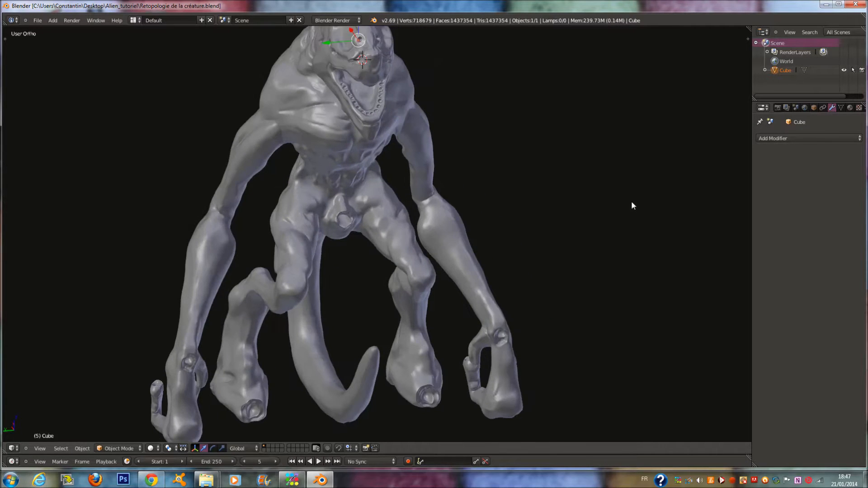
pyautogui.press('KP_1')
pyautogui.press('ctrl+KP_3')
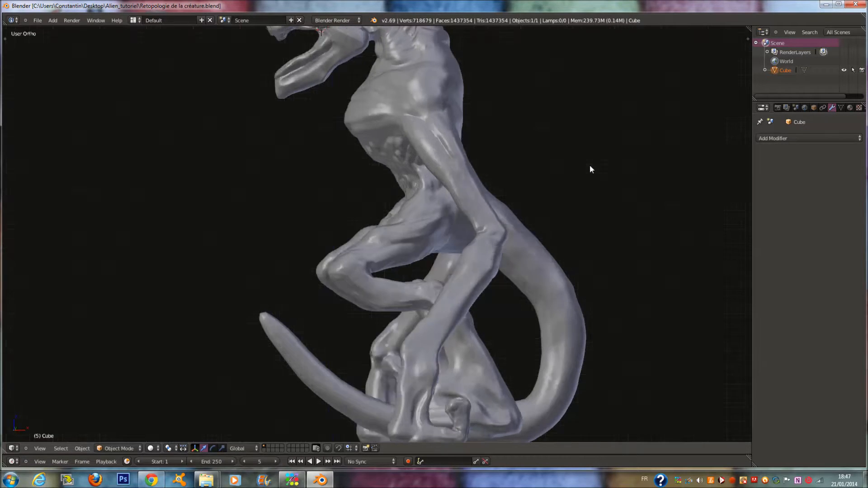
pyautogui.scroll(-2, 363, 279)
pyautogui.keyDown('shift'); pyautogui.moveTo(354, 257); pyautogui.dragTo(381, 256, button='middle'); pyautogui.keyUp('shift')
pyautogui.scroll(2, 390, 259)
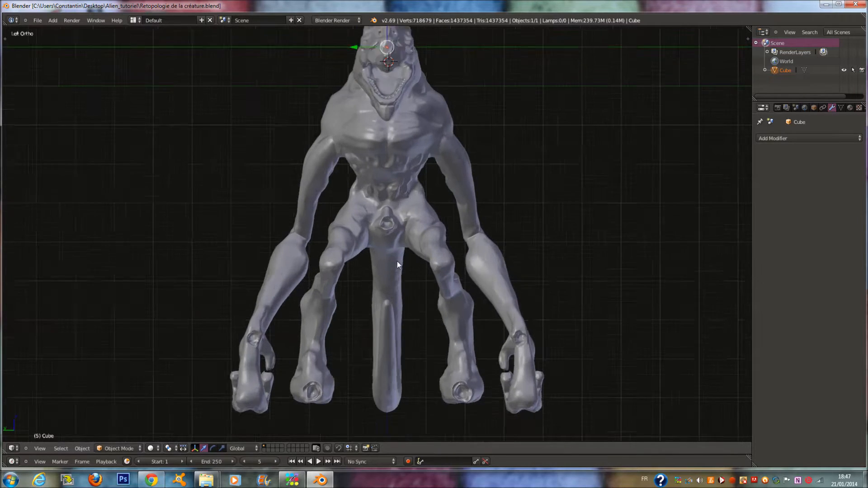
pyautogui.scroll(-1, 406, 267)
pyautogui.scroll(-1, 410, 252)
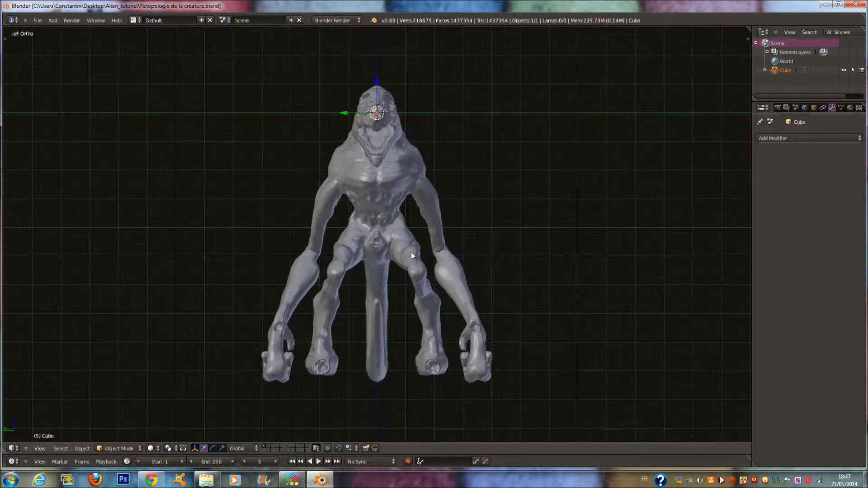
# - Deselect the sculpt, add a mesh circle in the left orthographic view and show its creation settings
pyautogui.scroll(2, 411, 251)
pyautogui.press('a')
pyautogui.hotkey('shift', 'a')
pyautogui.moveTo(361, 197)
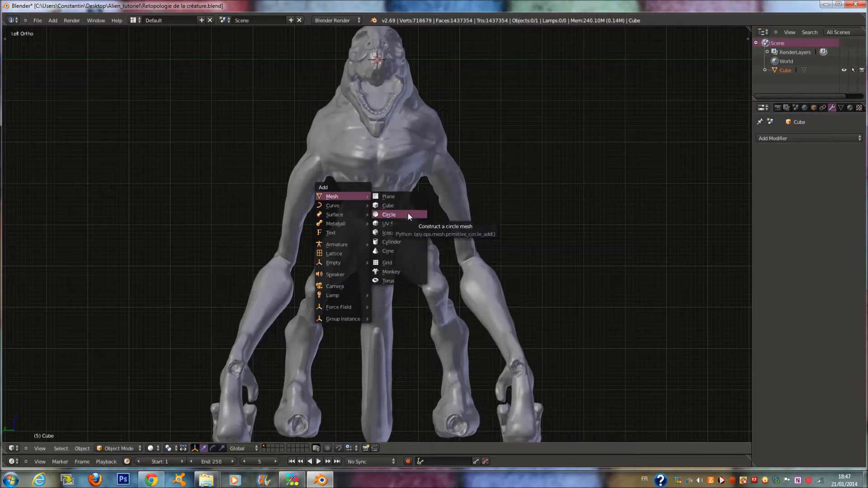
pyautogui.click(408, 214)
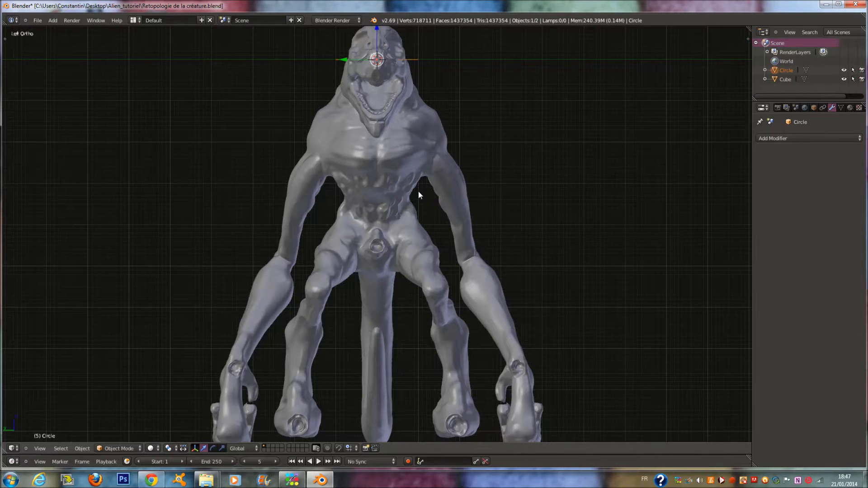
pyautogui.keyDown('shift'); pyautogui.scroll(2, 421, 176); pyautogui.keyUp('shift')
pyautogui.press('t')
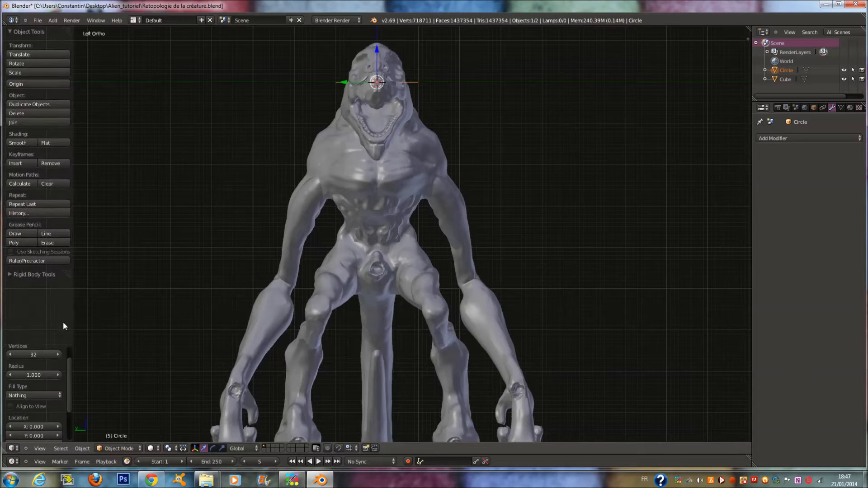
pyautogui.press('n')
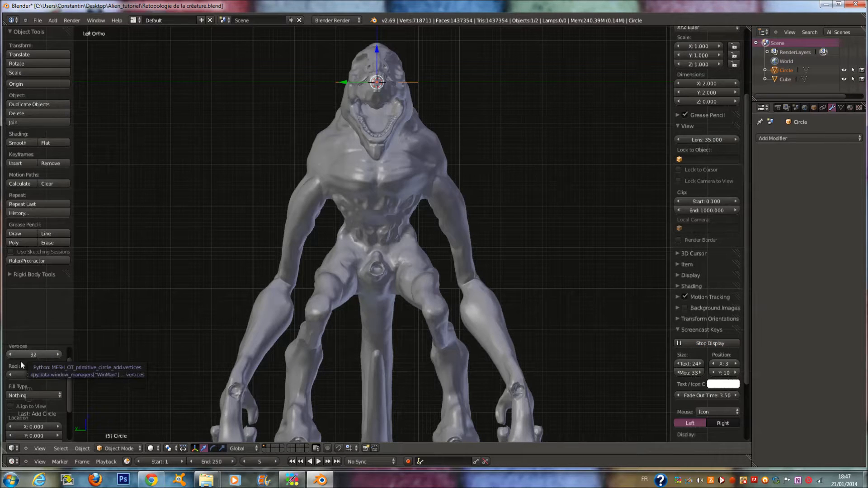
pyautogui.press('n')
# - Set the new circle's vertex count to 8
pyautogui.scroll(2, 394, 249)
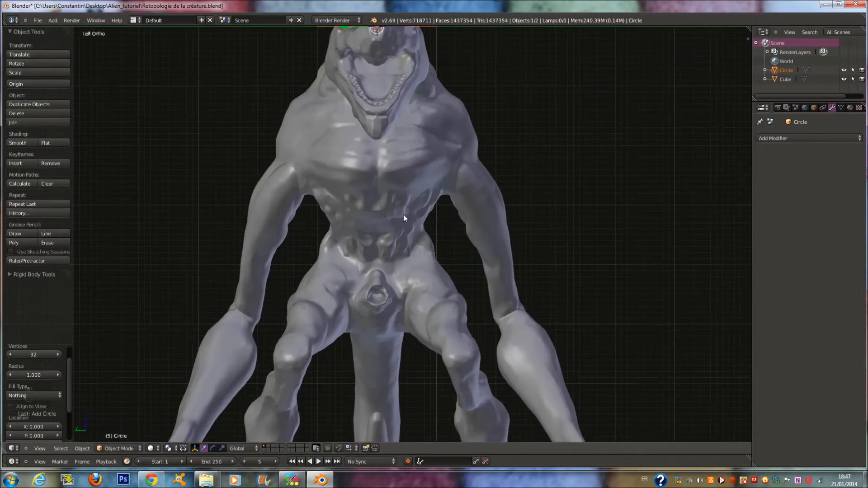
pyautogui.keyDown('shift'); pyautogui.scroll(19, 422, 170); pyautogui.keyUp('shift')
pyautogui.scroll(1, 417, 178)
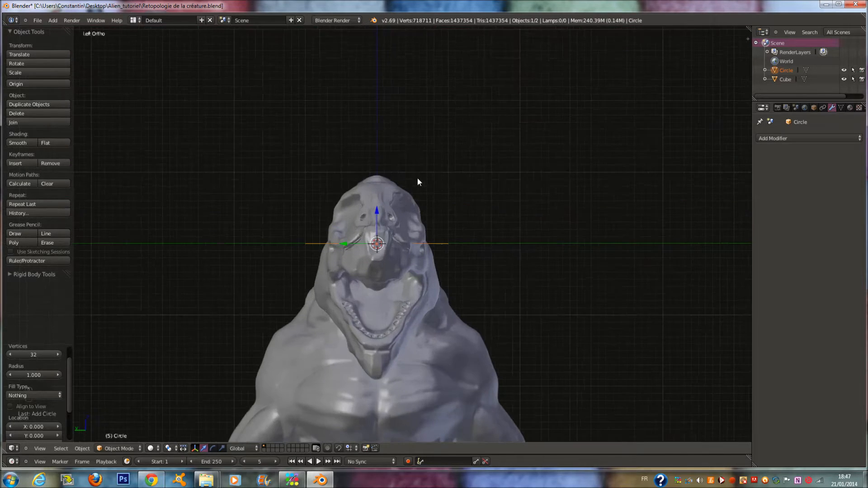
pyautogui.scroll(2, 418, 187)
pyautogui.moveTo(411, 240); pyautogui.dragTo(386, 283, button='middle')
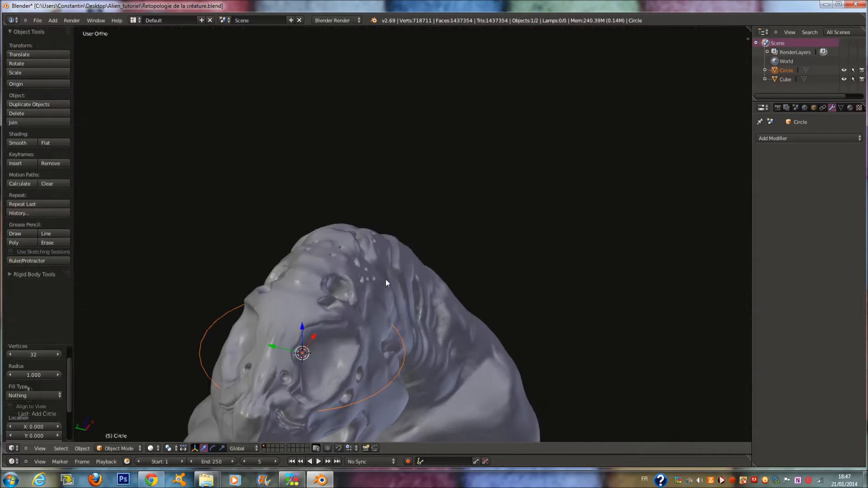
pyautogui.press('KP_Decimal')
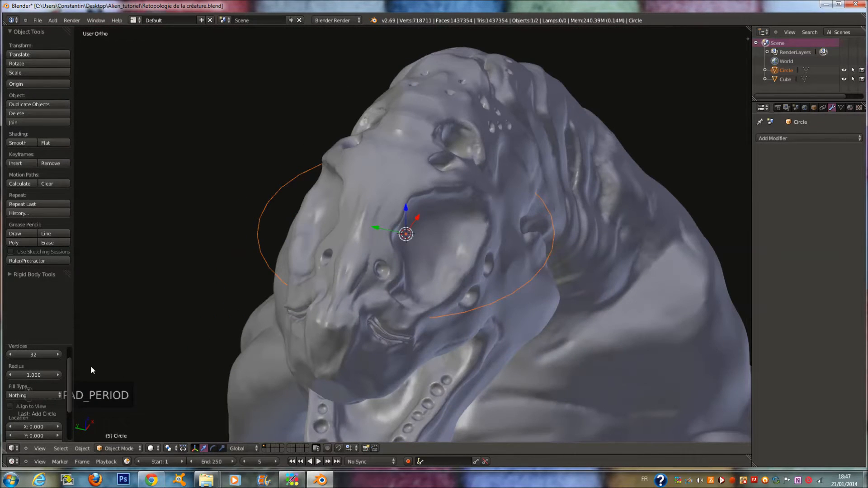
pyautogui.click(30, 356)
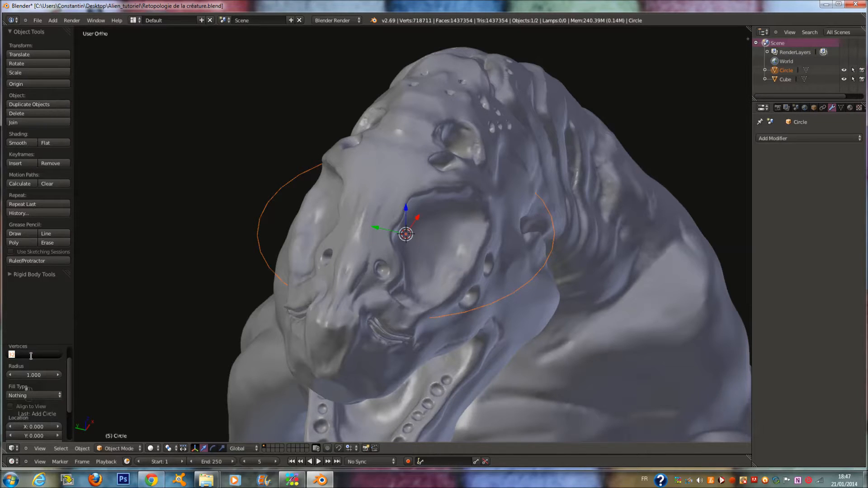
pyautogui.press('Escape')
pyautogui.press('Return')
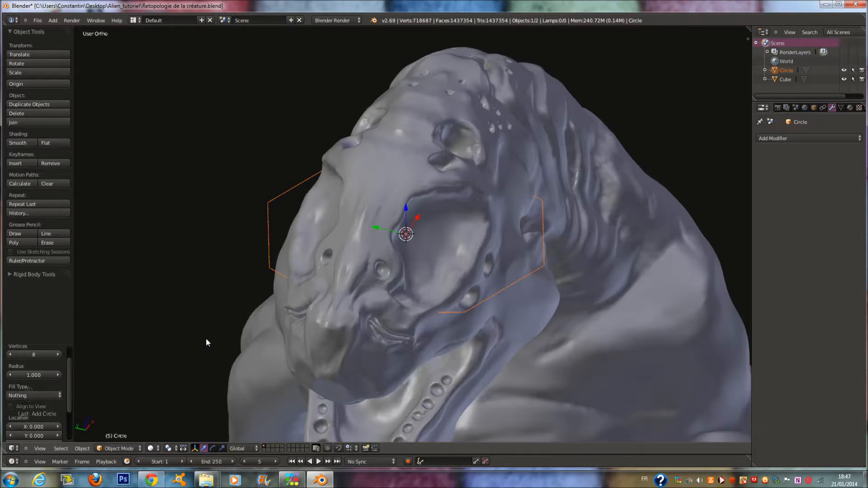
# - Raise the circle's vertex count to 10
pyautogui.scroll(-3, 206, 340)
pyautogui.scroll(2, 206, 340)
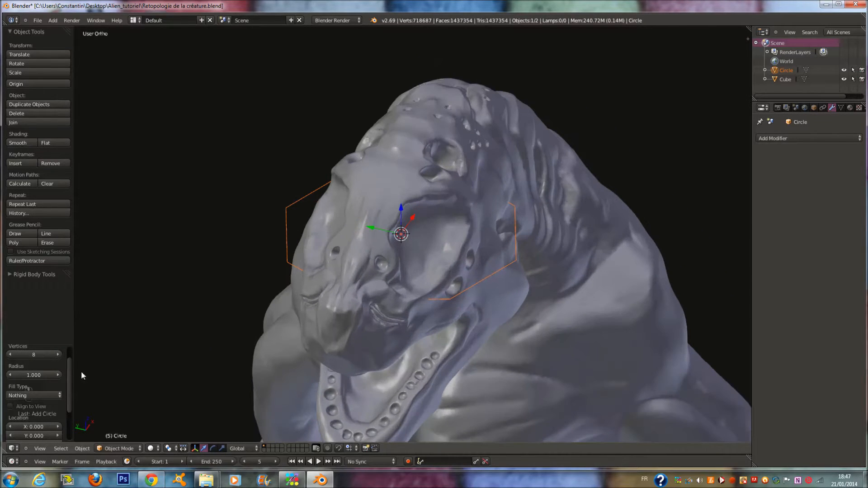
pyautogui.click(60, 356)
pyautogui.click(60, 356)
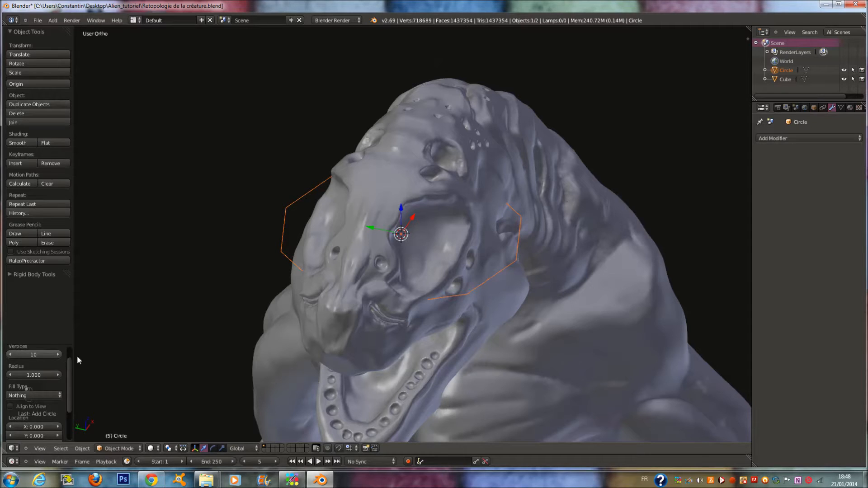
# - Compare the circle with the creature's head in the front, left orthographic and angled views
pyautogui.scroll(-4, 183, 343)
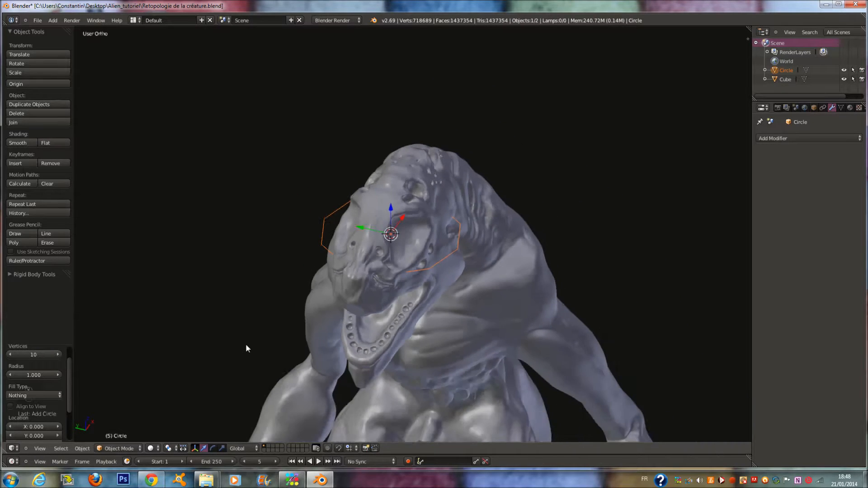
pyautogui.press('KP_1')
pyautogui.press('KP_2')
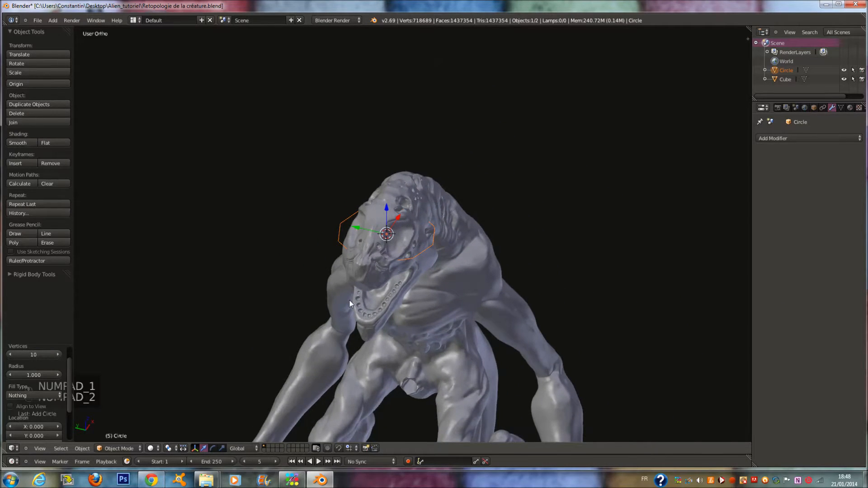
pyautogui.press('KP_1')
pyautogui.scroll(-1, 442, 282)
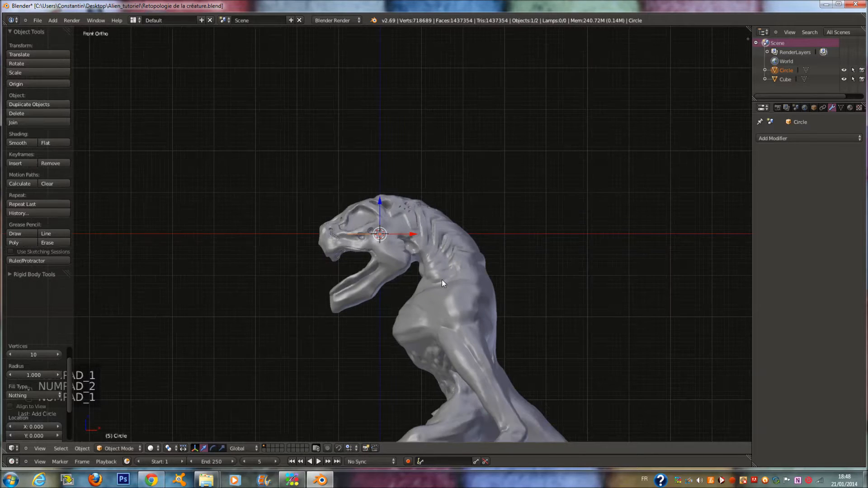
pyautogui.press('KP_3')
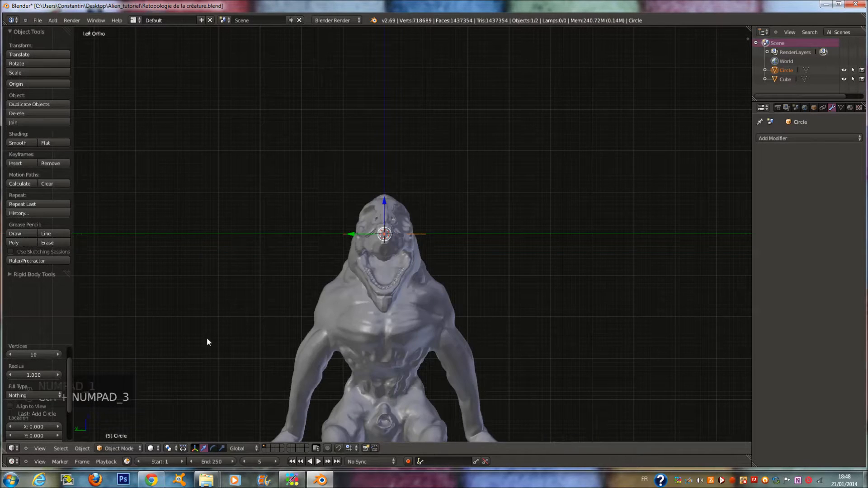
pyautogui.moveTo(313, 302); pyautogui.dragTo(343, 360, button='middle')
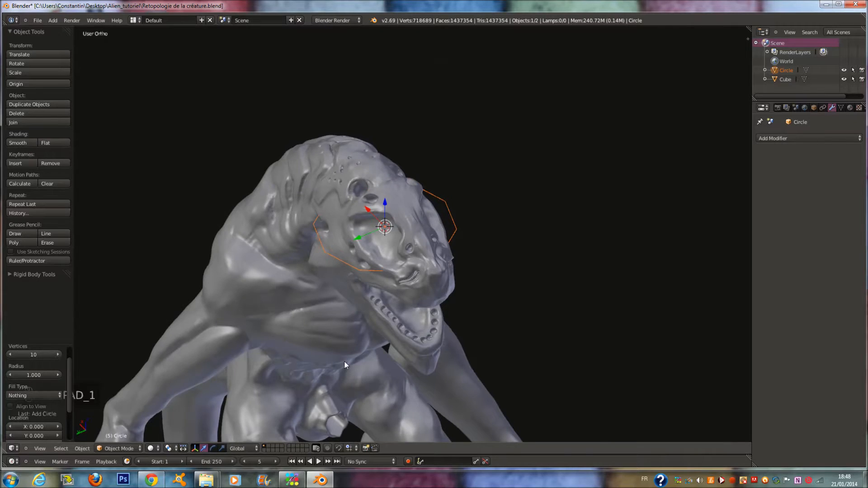
# - Add a Mirror modifier to the circle from the left orthographic view
pyautogui.press('KP_1')
pyautogui.press('ctrl+KP_3')
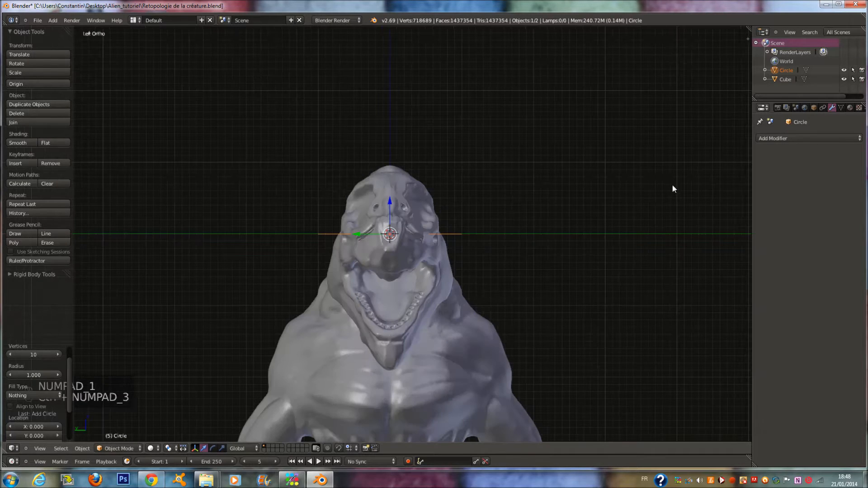
pyautogui.click(810, 137)
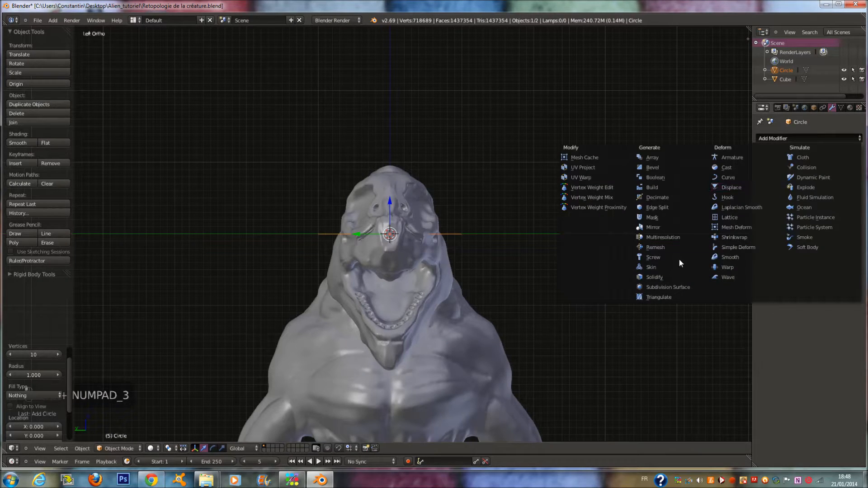
pyautogui.click(672, 229)
pyautogui.scroll(-2, 546, 254)
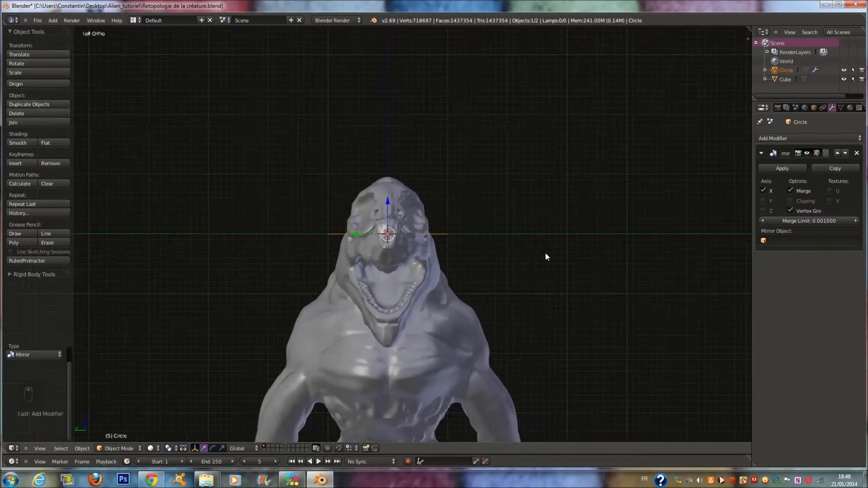
# - Enter Edit Mode and move the circle onto the upper arm, about -1.94 in Y and -3.05 in Z
pyautogui.keyDown('shift'); pyautogui.scroll(-8, 533, 261); pyautogui.keyUp('shift')
pyautogui.press('Tab')
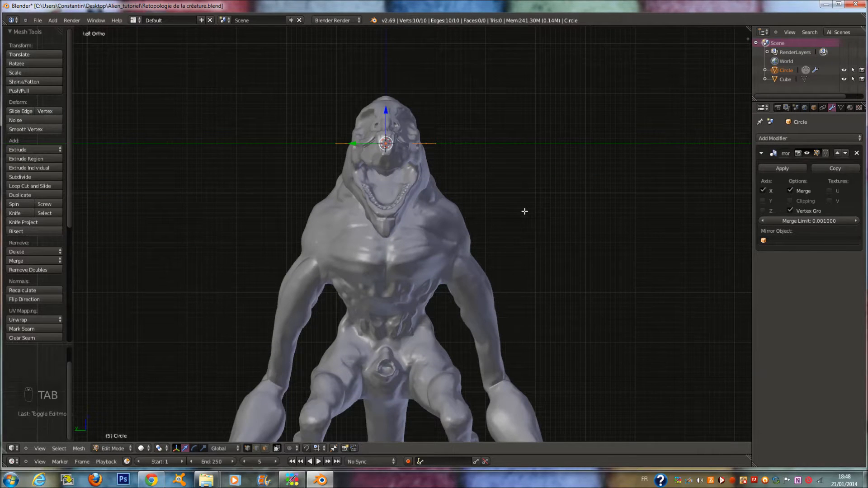
pyautogui.press('d')
pyautogui.press('g')
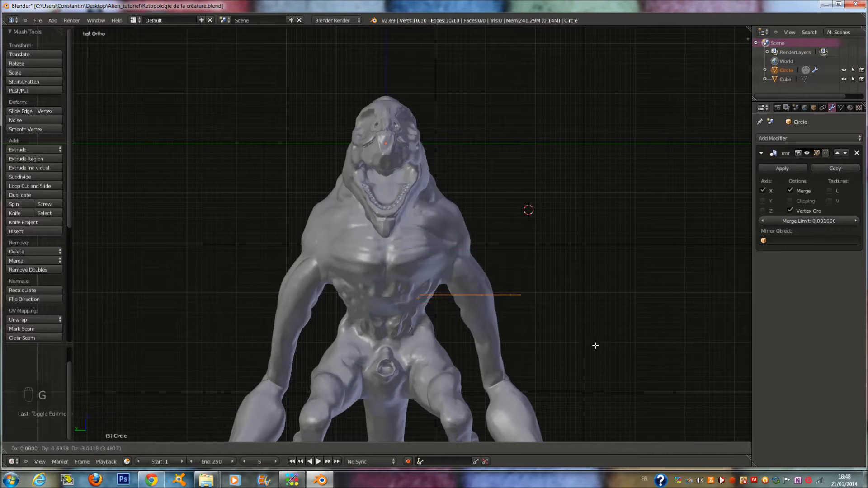
pyautogui.click(586, 342)
pyautogui.press('KP_Decimal')
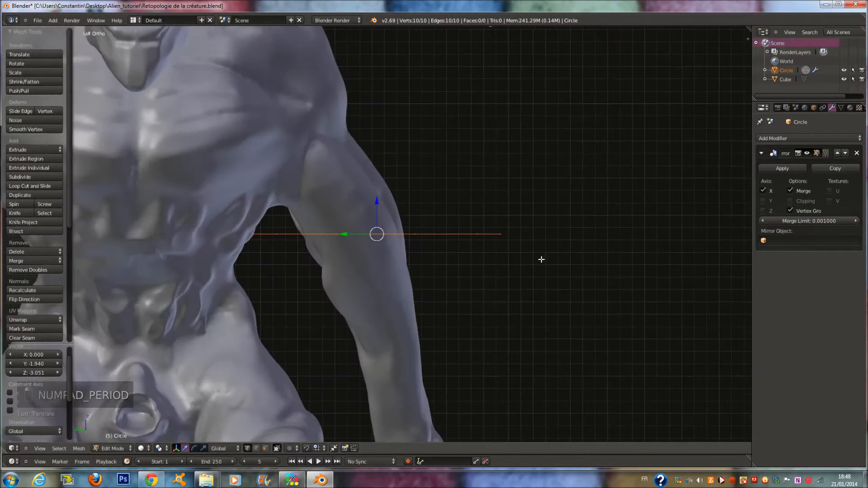
# - Scale the circle to about 0.607 and shift it about 0.22 in Y to centre it on the upper arm
pyautogui.scroll(4, 544, 254)
pyautogui.press('s')
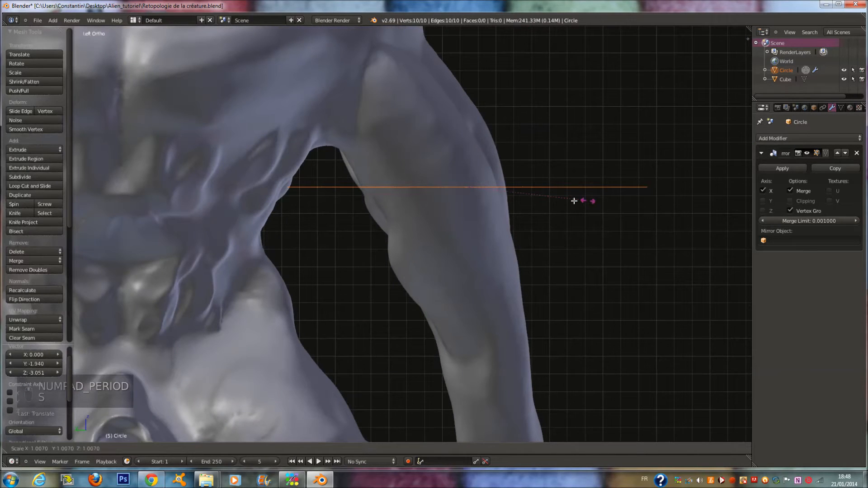
pyautogui.click(539, 196)
pyautogui.press('g')
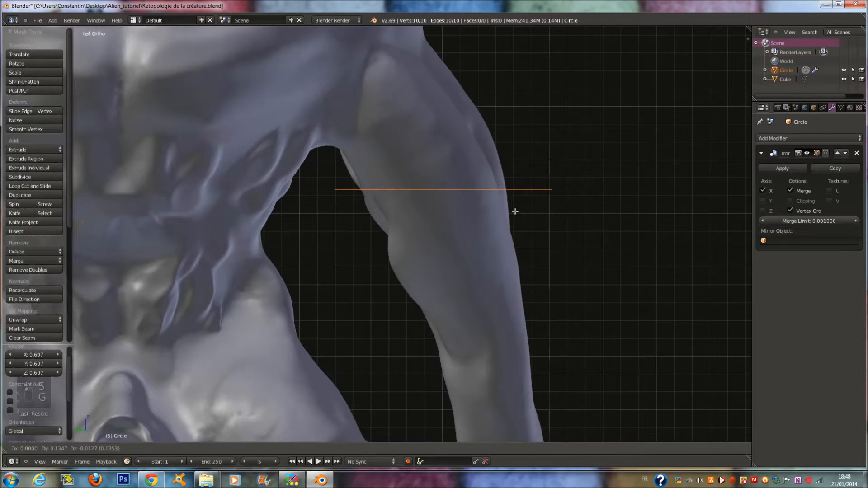
pyautogui.click(519, 209)
# - Align the circle with the upper arm in the top view by moving it about 2.155 in X and -0.099 in Y
pyautogui.moveTo(500, 245); pyautogui.dragTo(440, 277, button='middle')
pyautogui.press('KP_7')
pyautogui.scroll(-3, 440, 277)
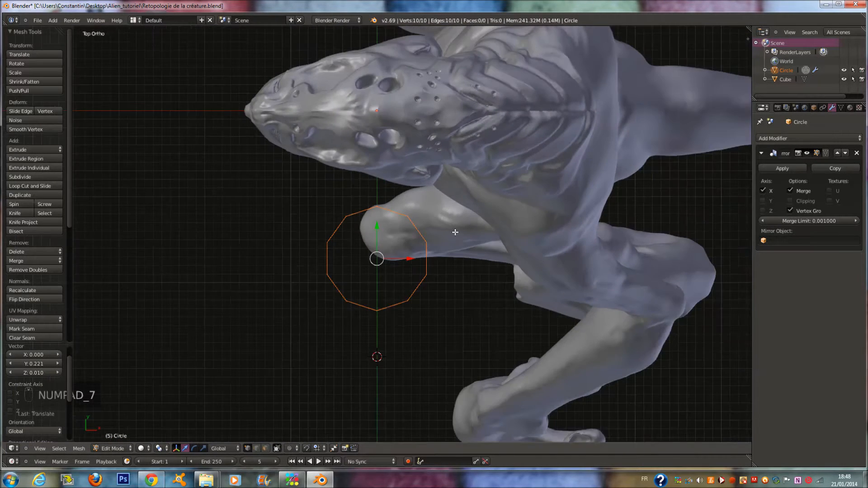
pyautogui.press('g')
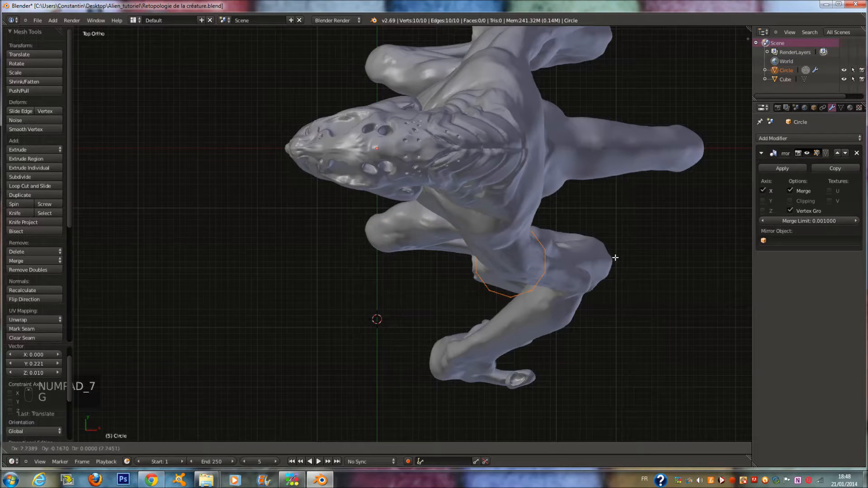
pyautogui.click(609, 253)
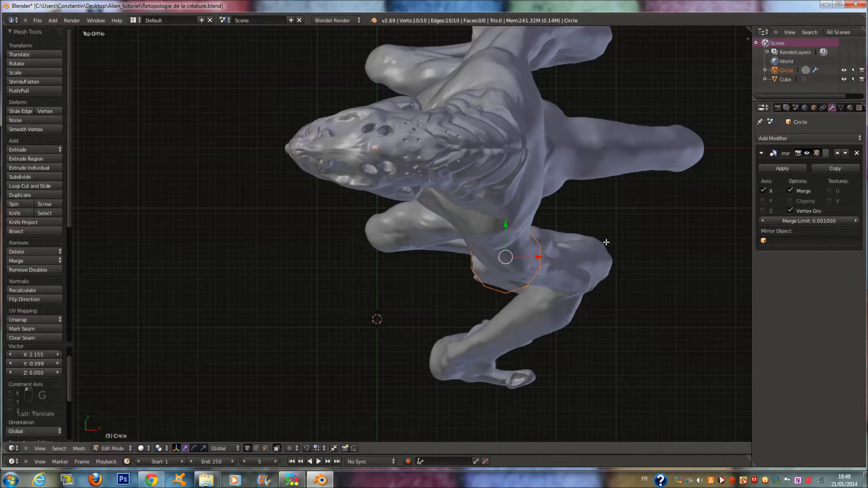
# - Rotate the circle about -16.6° in the left view so that it sits across the upper arm
pyautogui.press('KP_1')
pyautogui.press('ctrl+KP_3')
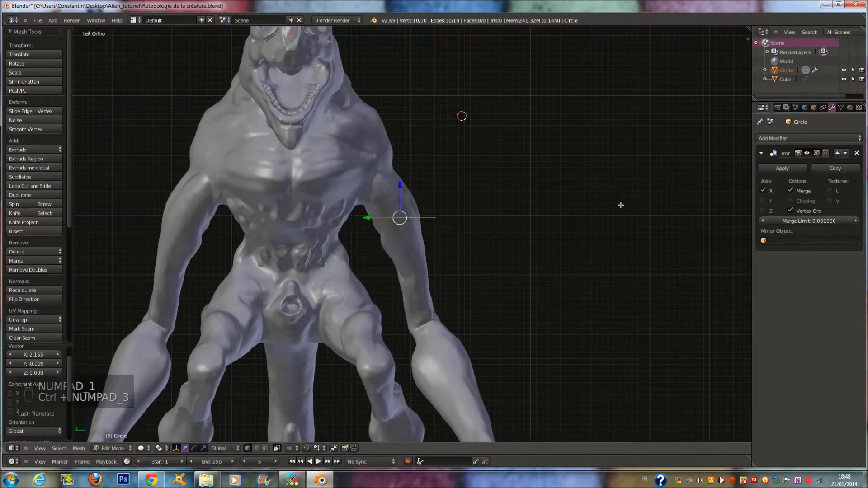
pyautogui.scroll(1, 384, 179)
pyautogui.press('r')
pyautogui.click(439, 193)
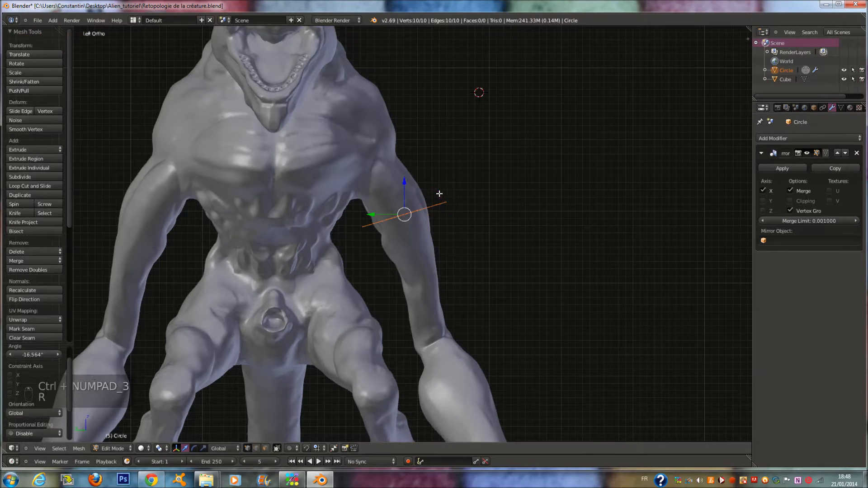
# - Move the circle up the arm by about 0.158 in Y and 0.215 in Z
pyautogui.press('g')
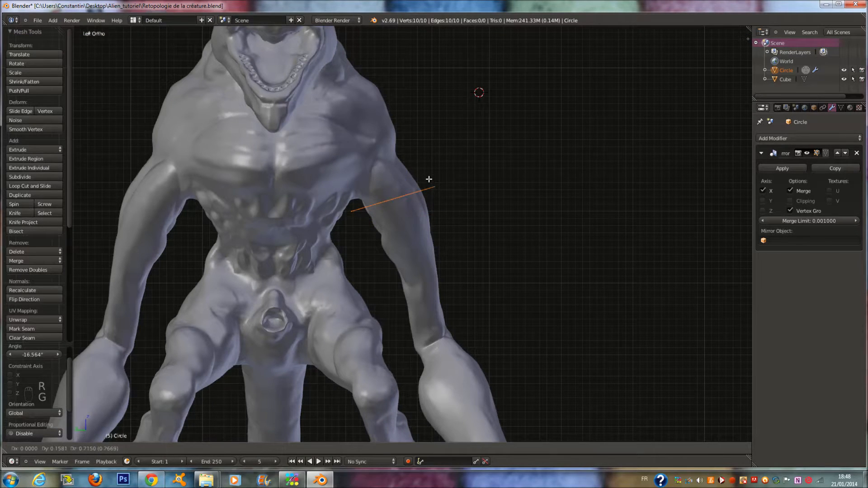
pyautogui.click(434, 201)
# - Extrude the circle down the upper arm to the elbow and scale the new end ring to about 0.853
pyautogui.scroll(-1, 434, 201)
pyautogui.keyDown('shift'); pyautogui.scroll(-3, 434, 201); pyautogui.keyUp('shift')
pyautogui.press('e')
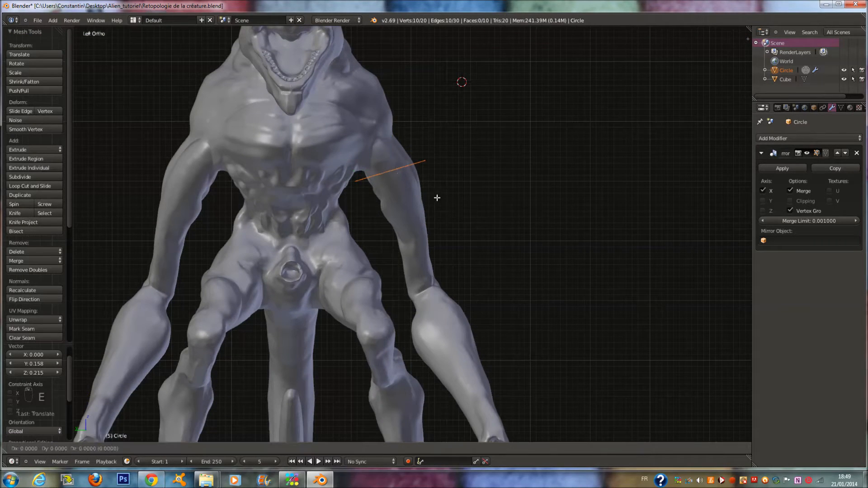
pyautogui.click(467, 294)
pyautogui.press('s')
pyautogui.click(480, 264)
# - Change the Mirror modifier's axis from X to Y so that the sleeve is mirrored onto the opposite arm
pyautogui.moveTo(470, 263); pyautogui.dragTo(534, 257, button='middle')
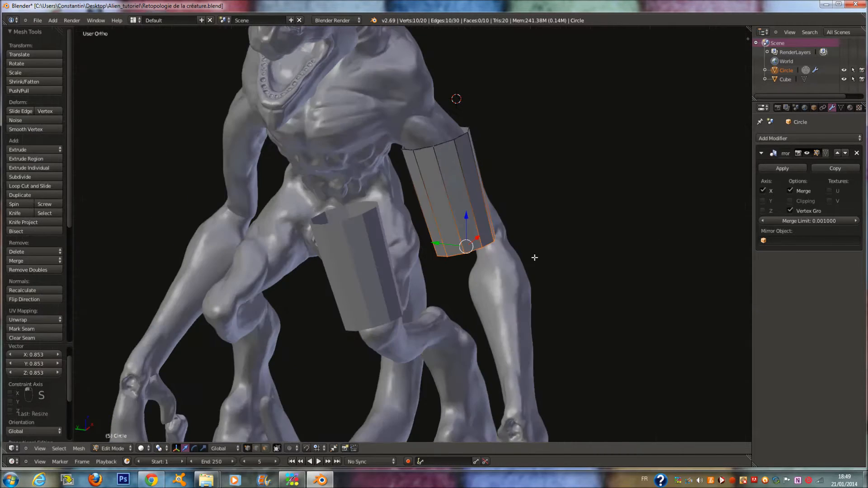
pyautogui.click(763, 200)
pyautogui.click(763, 191)
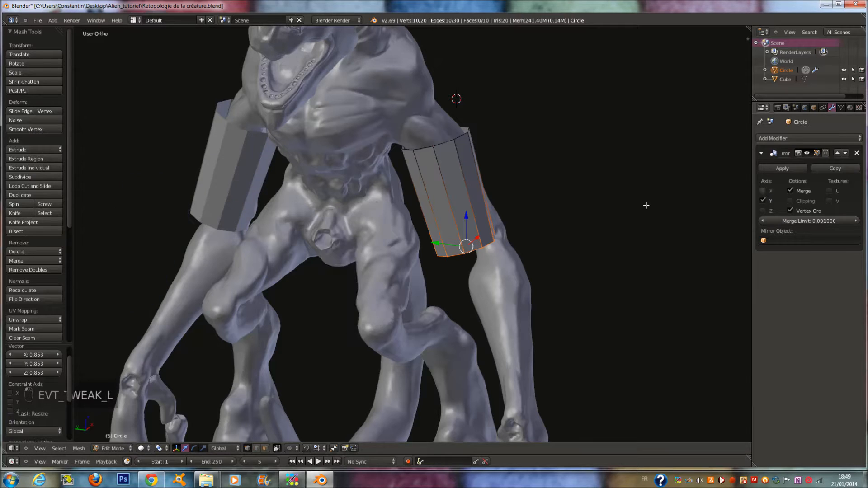
# - Fit the lower ring to the elbow in front view: move about 0.987 in X, rotate about -22.1°, nudge 0.030 in X and 0.038 in Z
pyautogui.press('KP_1')
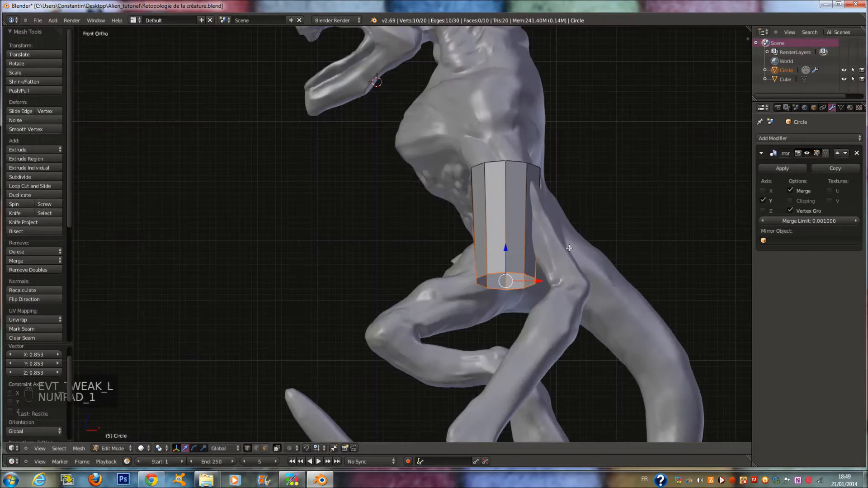
pyautogui.press('g')
pyautogui.click(644, 237)
pyautogui.press('r')
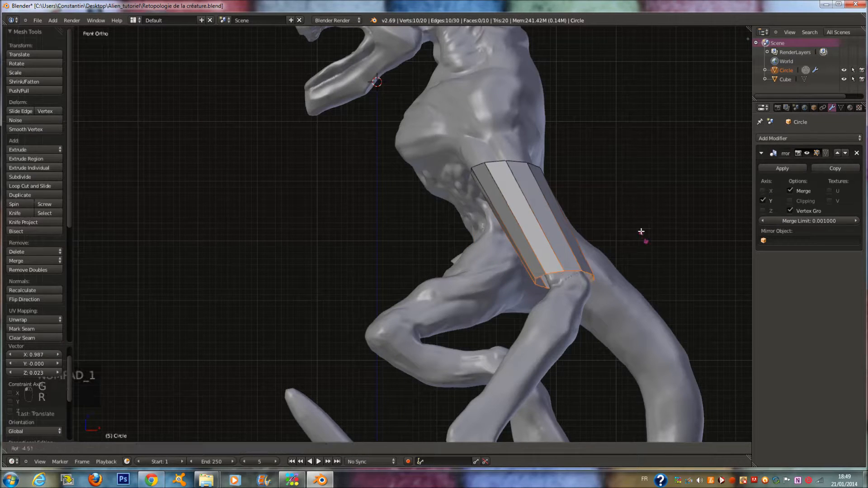
pyautogui.click(629, 210)
pyautogui.press('g')
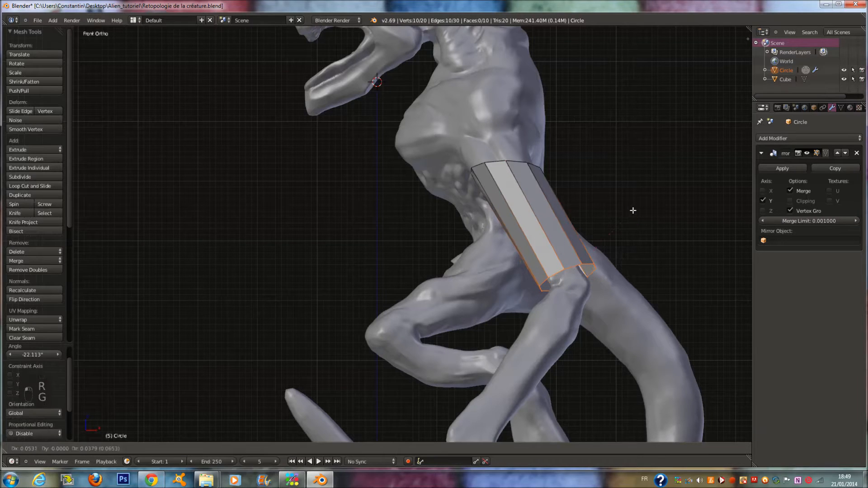
pyautogui.click(625, 212)
# - Deselect the sleeve's geometry in the left view and try a loop cut around the sleeve
pyautogui.press('KP_1')
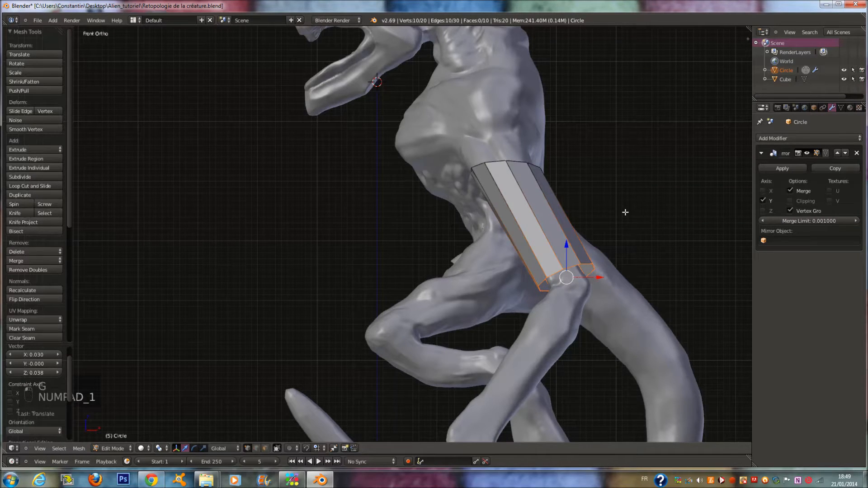
pyautogui.press('KP_3')
pyautogui.press('ctrl+KP_1')
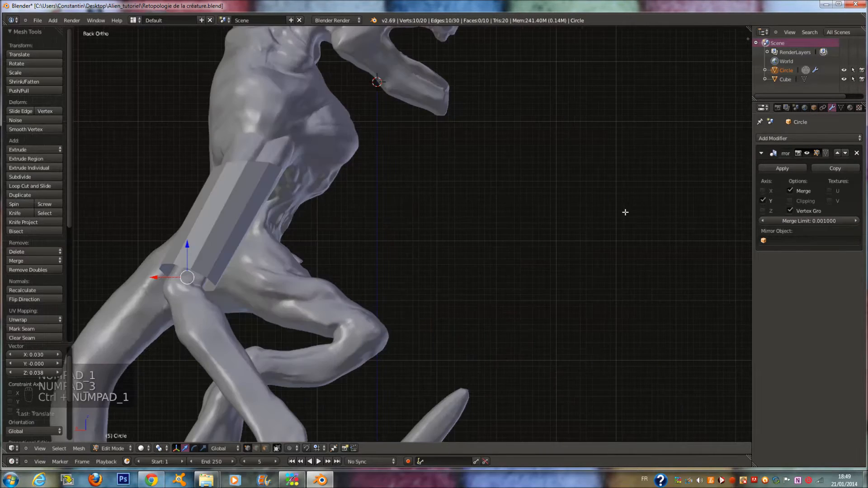
pyautogui.press('ctrl+KP_3')
pyautogui.press('a')
pyautogui.hotkey('ctrl', 'r')
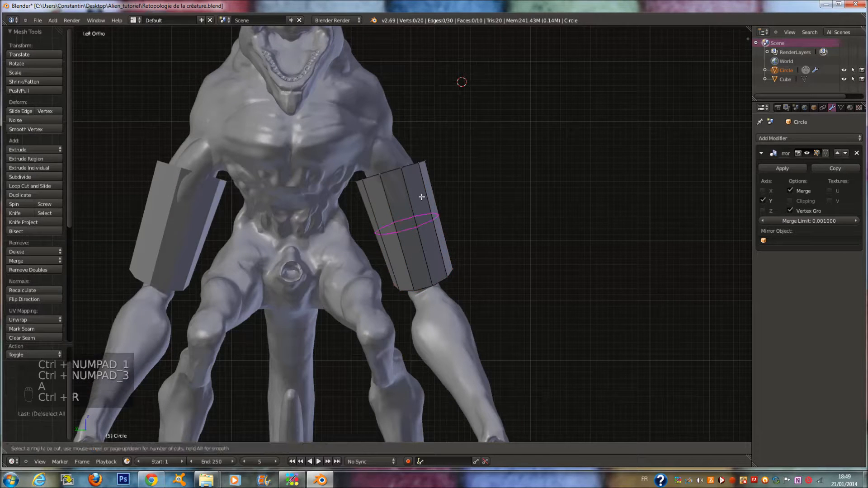
pyautogui.rightClick(421, 196)
# - Select the sleeve's whole upper ring with circle select in wireframe and shift it about -0.047 in X
pyautogui.press('z')
pyautogui.press('c')
pyautogui.scroll(-6, 367, 177)
pyautogui.moveTo(365, 178); pyautogui.dragTo(435, 163)
pyautogui.rightClick(434, 165)
pyautogui.press('z')
pyautogui.moveTo(520, 140)
pyautogui.mouseDown(button='middle')
pyautogui.moveTo(458, 163)
pyautogui.moveTo(475, 178)
pyautogui.mouseUp(button='middle')
pyautogui.moveTo(479, 145); pyautogui.dragTo(466, 145)
# - Add three evenly spaced loop cuts around the sleeve and select its entire mesh
pyautogui.press('KP_1')
pyautogui.press('ctrl+KP_3')
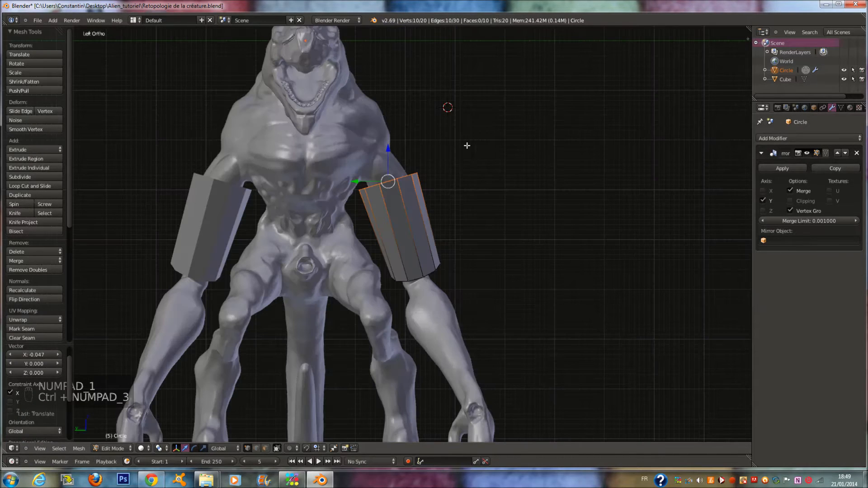
pyautogui.press('a')
pyautogui.hotkey('ctrl', 'r')
pyautogui.scroll(1, 411, 199)
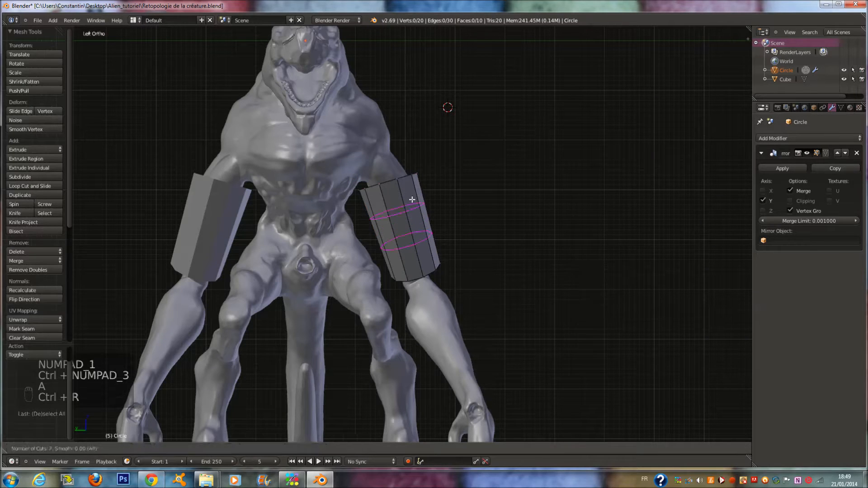
pyautogui.scroll(1, 412, 199)
pyautogui.click(412, 199)
pyautogui.rightClick(412, 199)
pyautogui.scroll(1, 454, 210)
pyautogui.press('a')
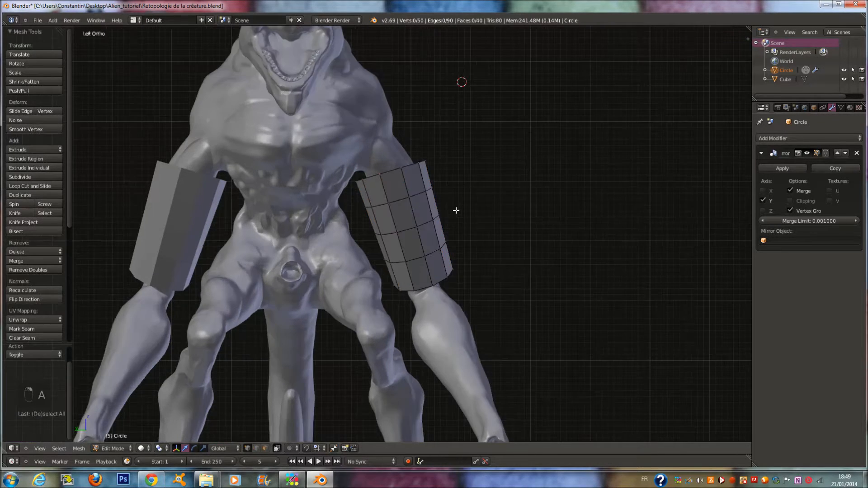
pyautogui.press('a')
pyautogui.click(793, 138)
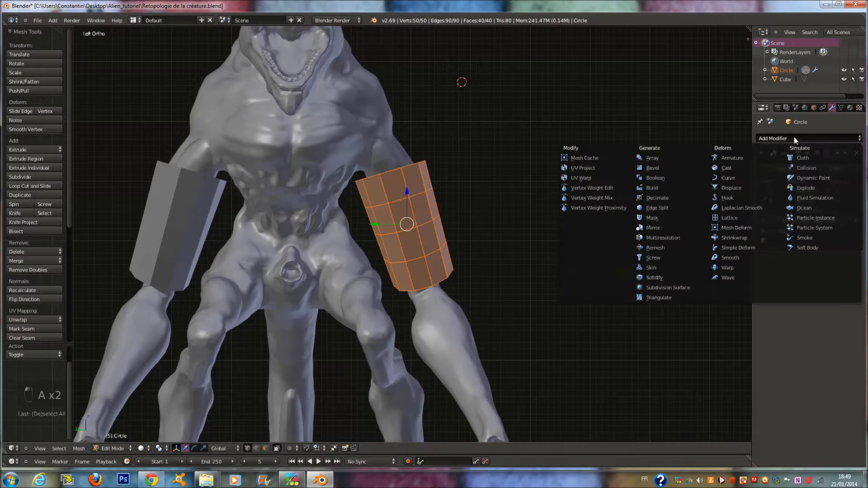
pyautogui.click(751, 248)
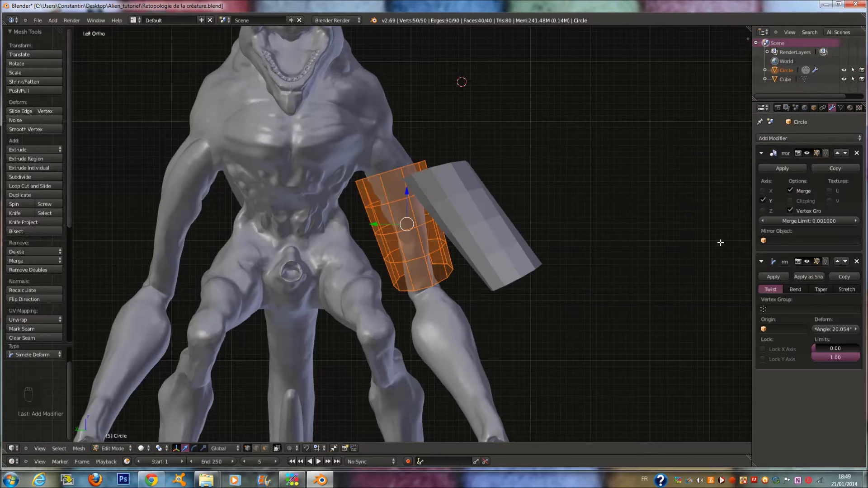
pyautogui.scroll(-3, 655, 243)
pyautogui.scroll(2, 650, 242)
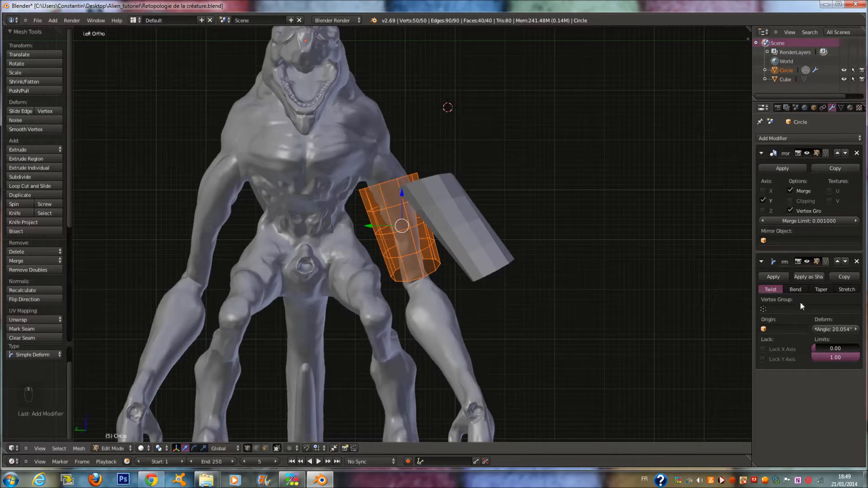
pyautogui.click(856, 261)
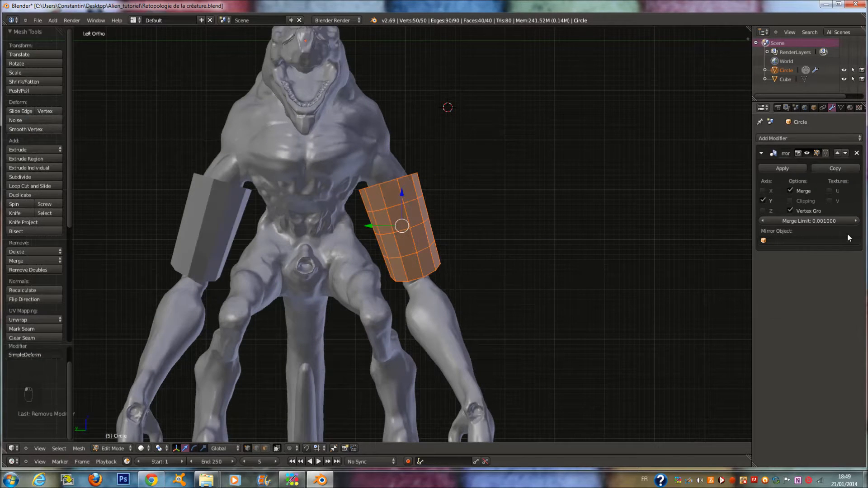
# - Add a Shrinkwrap modifier to the sleeve with Cube as its target
pyautogui.click(797, 138)
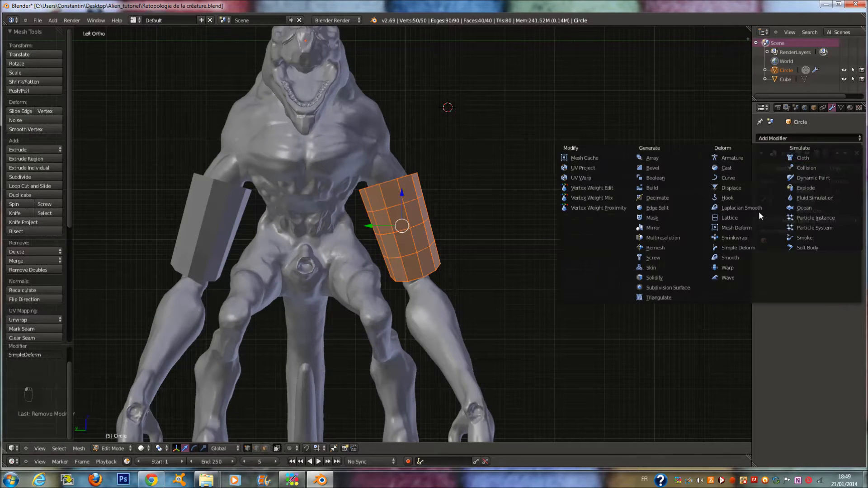
pyautogui.click(759, 235)
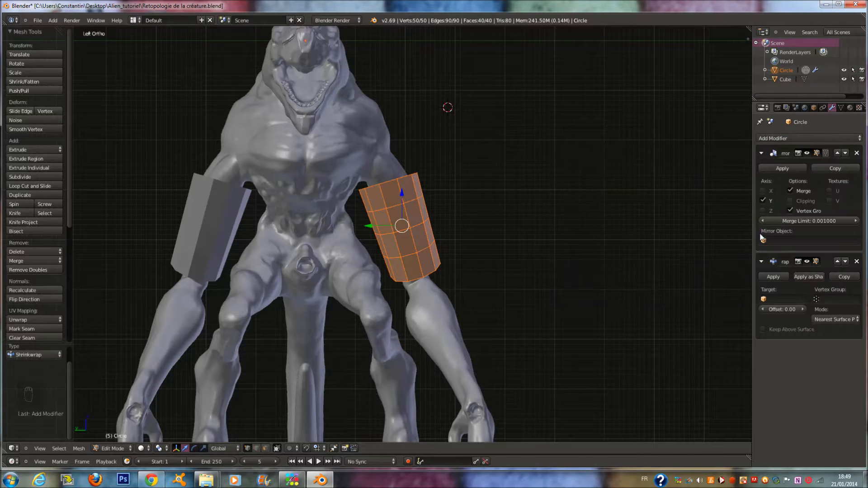
pyautogui.click(786, 299)
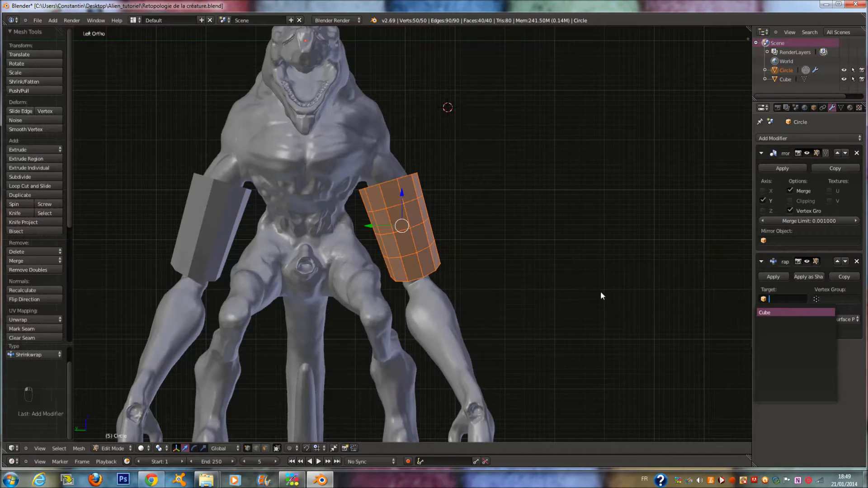
pyautogui.press('Return')
# - Move the sleeve's top vertex near the armpit about -0.076 in Y and 0.051 in Z, towards the arm
pyautogui.scroll(4, 376, 139)
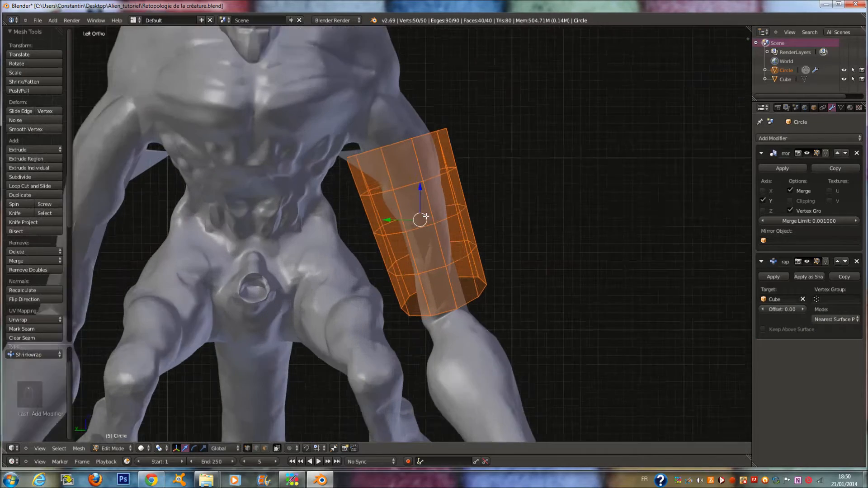
pyautogui.keyDown('shift'); pyautogui.scroll(6, 372, 147); pyautogui.keyUp('shift')
pyautogui.scroll(4, 371, 158)
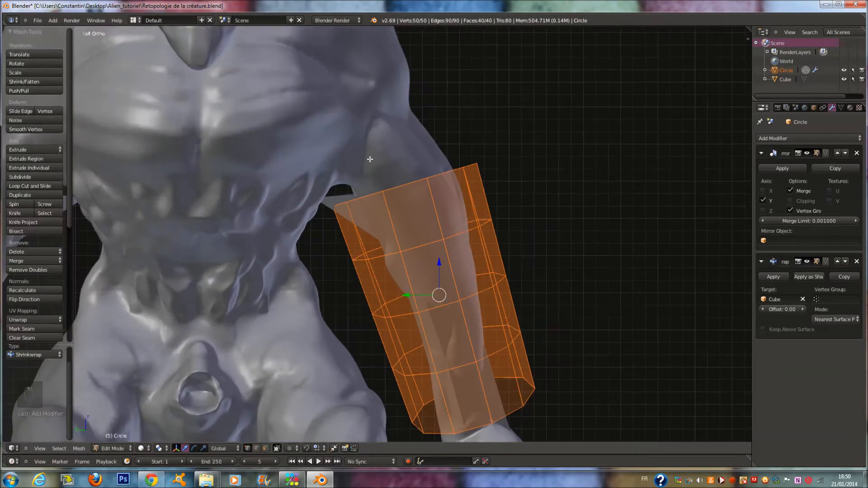
pyautogui.press('z')
pyautogui.rightClick(299, 188)
pyautogui.press('z')
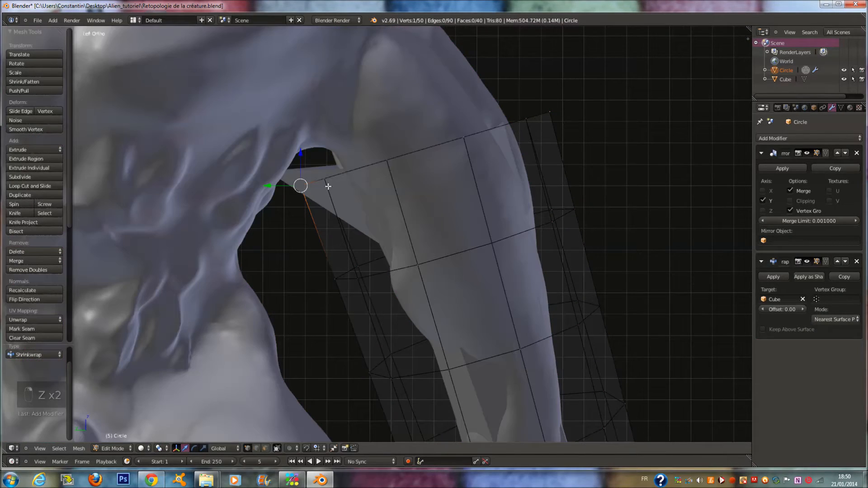
pyautogui.press('g')
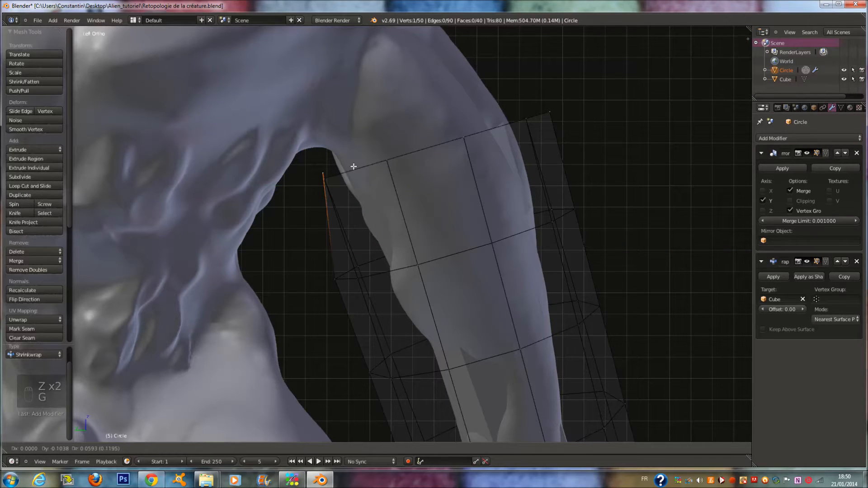
pyautogui.click(347, 169)
pyautogui.scroll(-2, 556, 134)
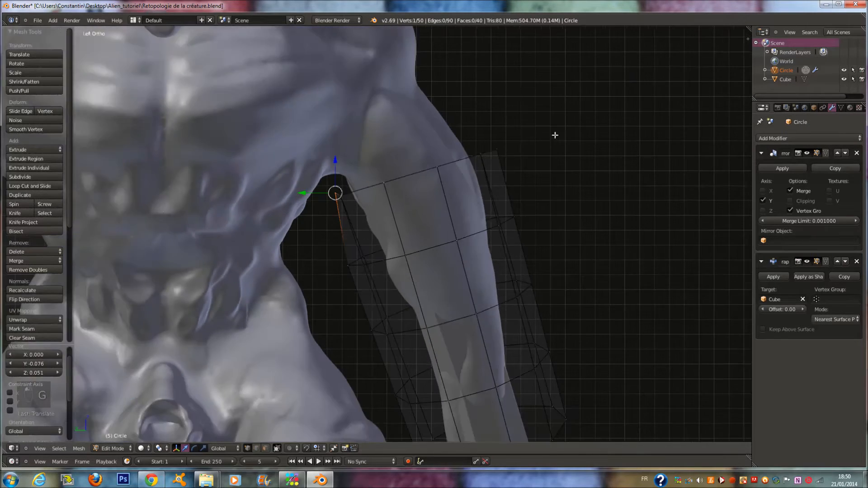
# - Select the whole sleeve mesh and switch to Object Mode
pyautogui.press('z')
pyautogui.press('a')
pyautogui.press('a')
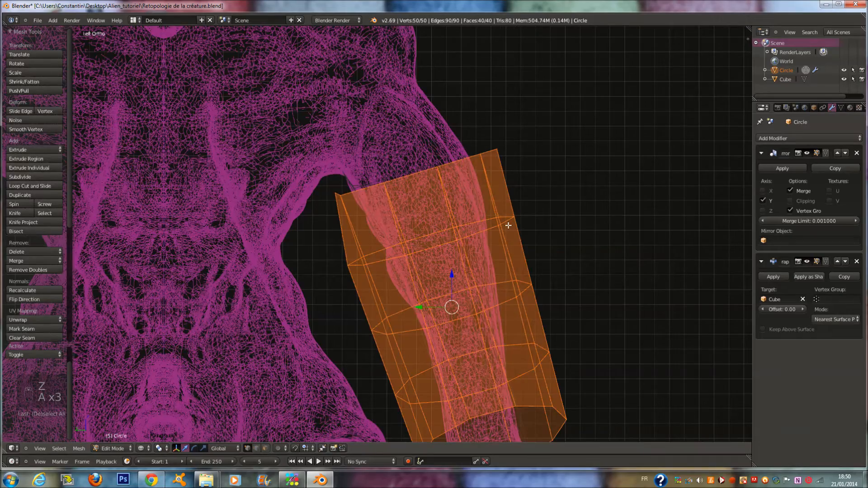
pyautogui.scroll(-5, 508, 225)
pyautogui.scroll(4, 508, 225)
pyautogui.press('z')
pyautogui.moveTo(508, 226)
pyautogui.mouseDown(button='middle')
pyautogui.moveTo(490, 247)
pyautogui.moveTo(453, 259)
pyautogui.mouseUp(button='middle')
pyautogui.scroll(-2, 492, 234)
pyautogui.press('Tab')
# - Examine how the shrinkwrapped sleeve fits the arm in solid and wireframe shading from the back and left views
pyautogui.scroll(-1, 581, 187)
pyautogui.moveTo(581, 187)
pyautogui.mouseDown(button='middle')
pyautogui.moveTo(468, 166)
pyautogui.moveTo(465, 209)
pyautogui.moveTo(596, 207)
pyautogui.mouseUp(button='middle')
pyautogui.press('z')
pyautogui.press('KP_1')
pyautogui.press('ctrl+KP_1')
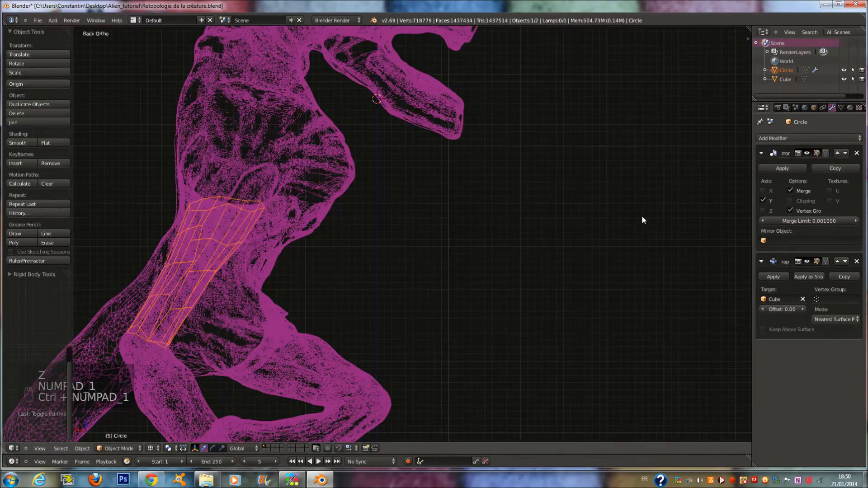
pyautogui.press('ctrl+KP_3')
pyautogui.press('z')
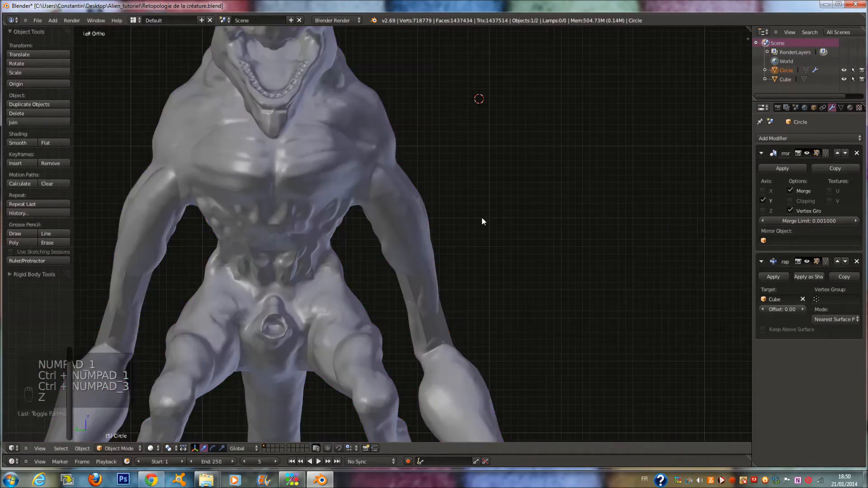
pyautogui.press('z')
pyautogui.scroll(3, 478, 222)
pyautogui.keyDown('shift'); pyautogui.scroll(-5, 477, 221); pyautogui.keyUp('shift')
pyautogui.press('Tab')
pyautogui.scroll(3, 477, 221)
pyautogui.scroll(-2, 479, 221)
pyautogui.press('Tab')
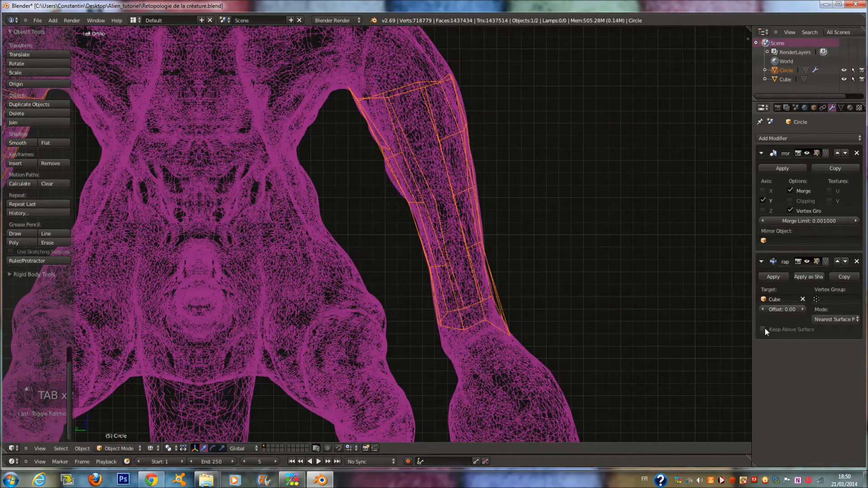
# - Add a Subdivision Surface modifier at level 1 and place it above the Shrinkwrap modifier
pyautogui.click(761, 152)
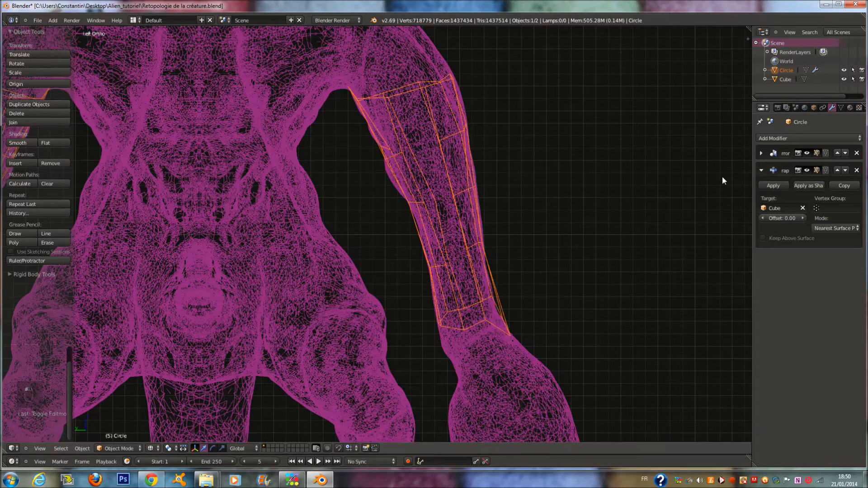
pyautogui.hotkey('ctrl', '1')
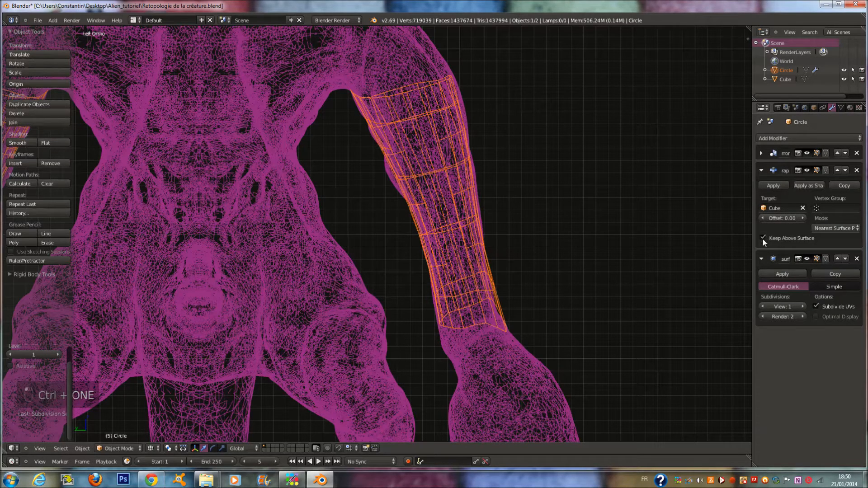
pyautogui.click(836, 258)
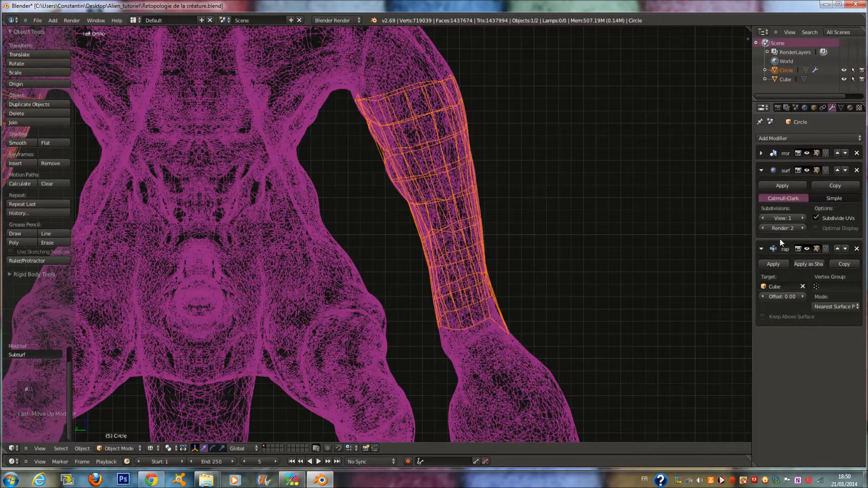
pyautogui.click(764, 316)
pyautogui.click(844, 170)
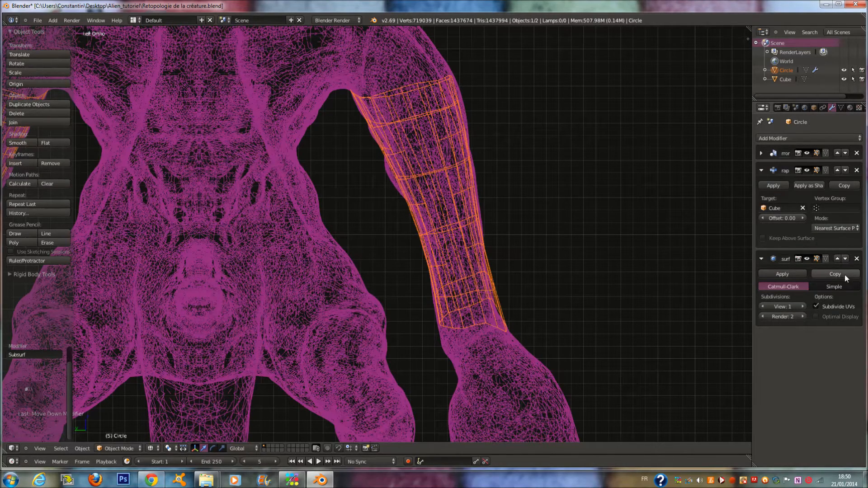
pyautogui.click(835, 259)
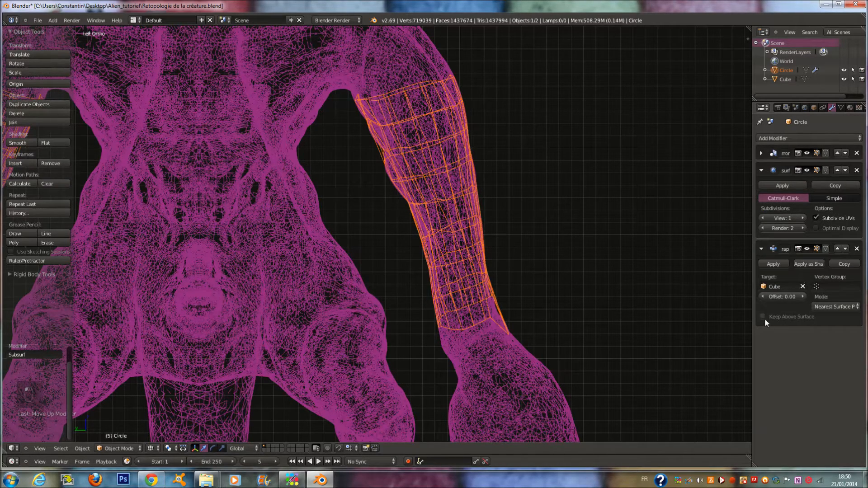
# - Try the Shrinkwrap modifier's Project and Nearest Vertex modes on the sleeve and return it to Nearest Surface Point
pyautogui.click(834, 306)
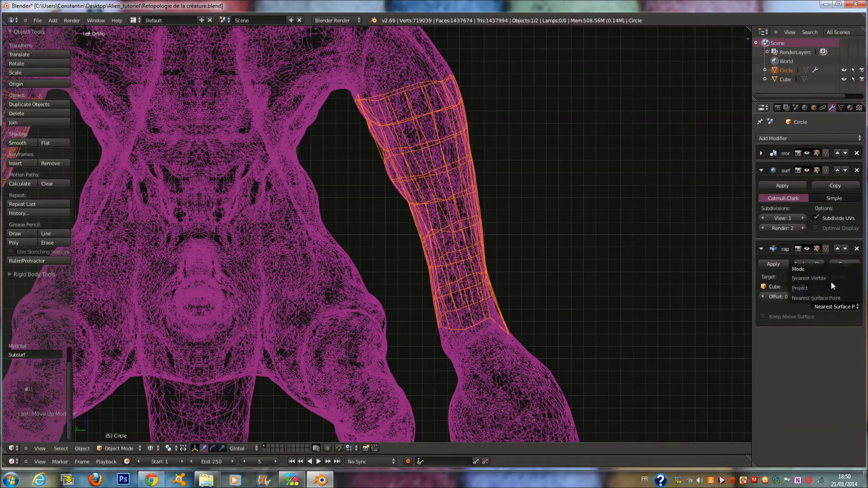
pyautogui.click(831, 287)
pyautogui.click(837, 307)
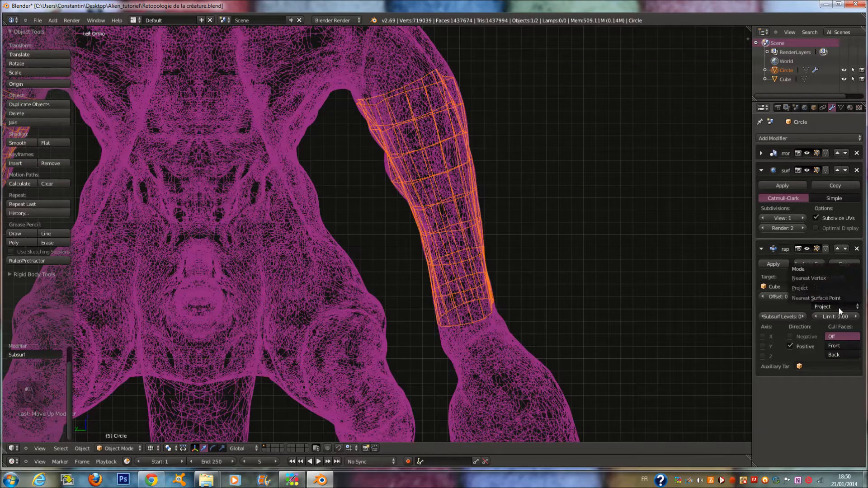
pyautogui.click(838, 283)
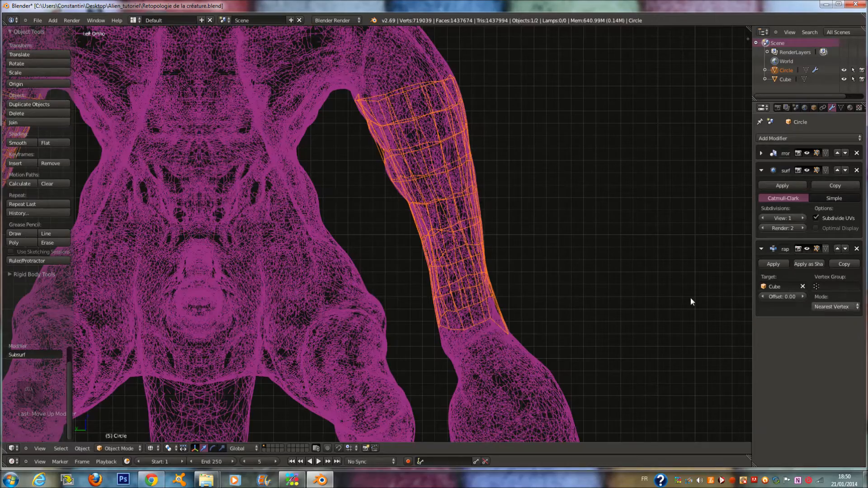
pyautogui.press('z')
pyautogui.press('z')
pyautogui.click(826, 305)
pyautogui.click(829, 300)
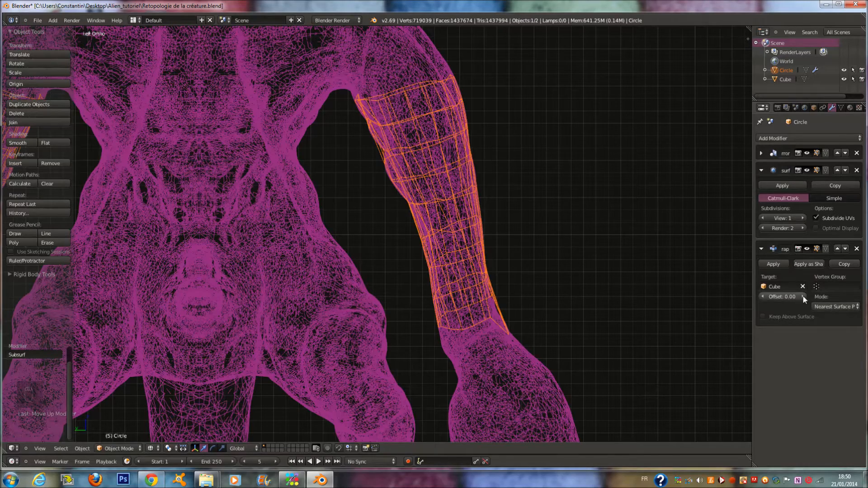
# - Try a negative Shrinkwrap offset, reset it to 0, and check the sleeve in solid shading
pyautogui.moveTo(802, 296)
pyautogui.mouseDown()
pyautogui.moveTo(778, 297)
pyautogui.moveTo(789, 298)
pyautogui.mouseUp()
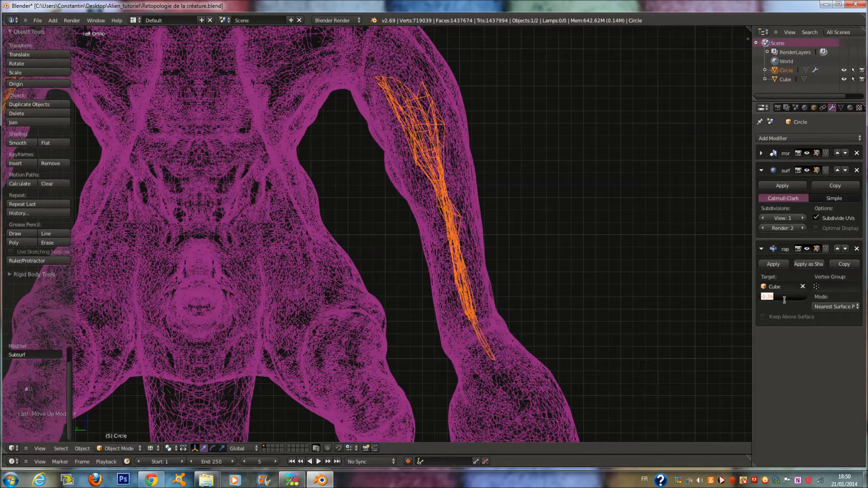
pyautogui.write('0')
pyautogui.press('Return')
pyautogui.press('z')
pyautogui.scroll(-5, 480, 254)
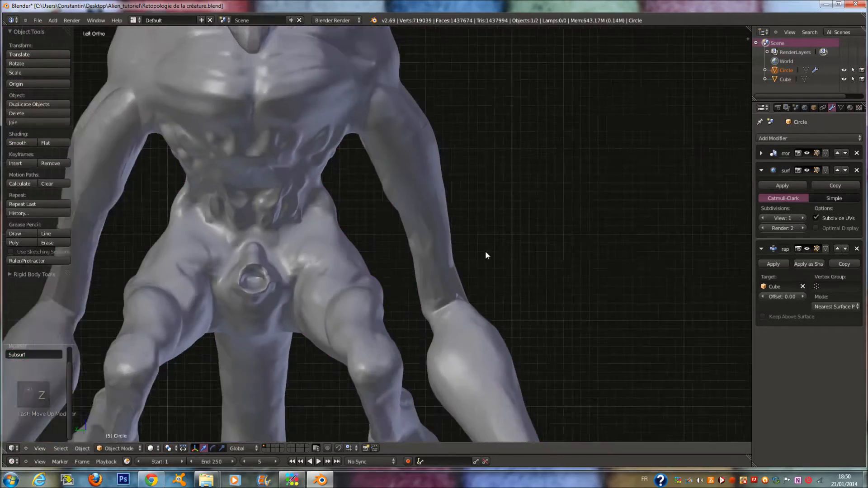
pyautogui.press('z')
pyautogui.scroll(5, 481, 249)
# - In Edit Mode, duplicate the upper-arm sleeve's elbow-end edge loop and move the copy -0.152 in Y and -0.398 in Z
pyautogui.press('Tab')
pyautogui.press('a')
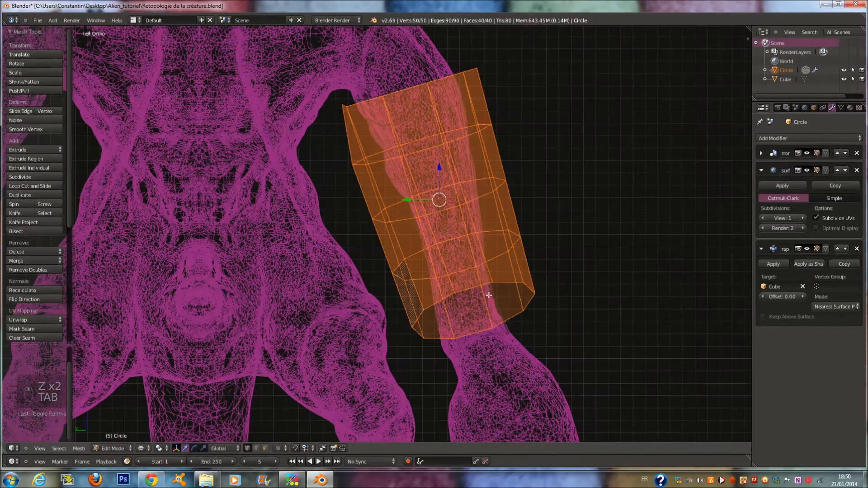
pyautogui.press('a')
pyautogui.rightClick(536, 294)
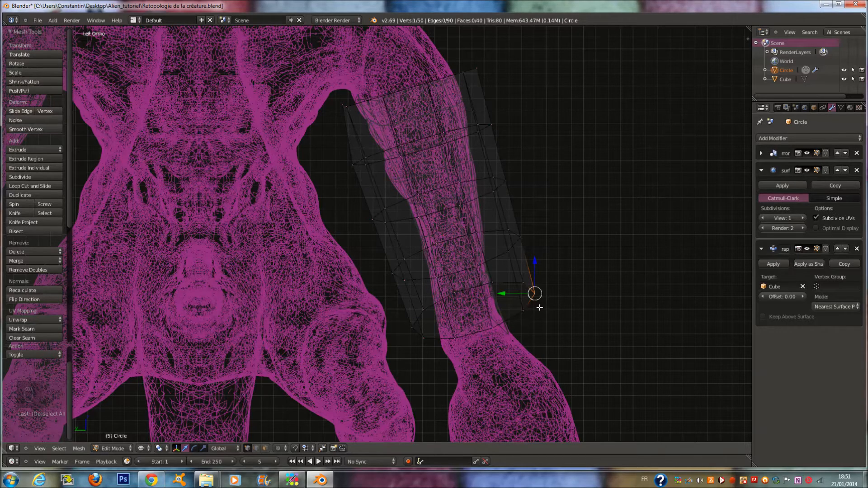
pyautogui.keyDown('alt'); pyautogui.rightClick(535, 308); pyautogui.keyUp('alt')
pyautogui.scroll(-3, 536, 290)
pyautogui.hotkey('shift', 'd')
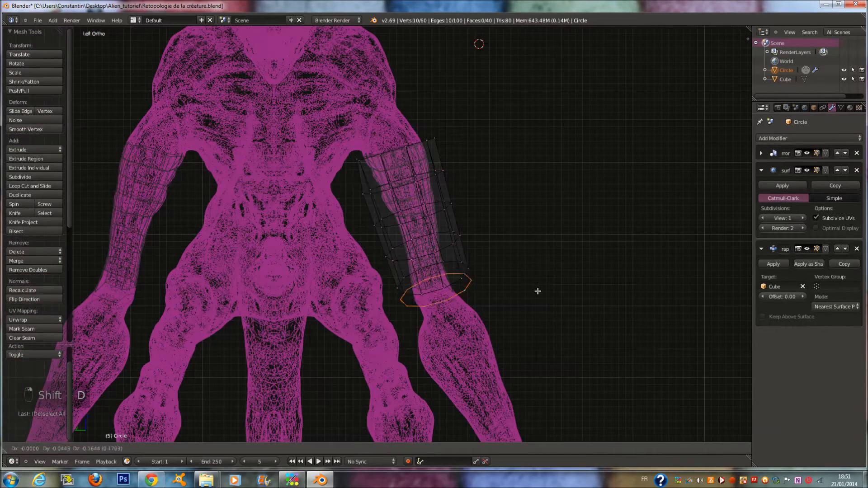
pyautogui.click(545, 303)
# - Rotate the copied ring to suit the forearm in the front view and move it -0.076 in X and -0.019 in Z
pyautogui.press('z')
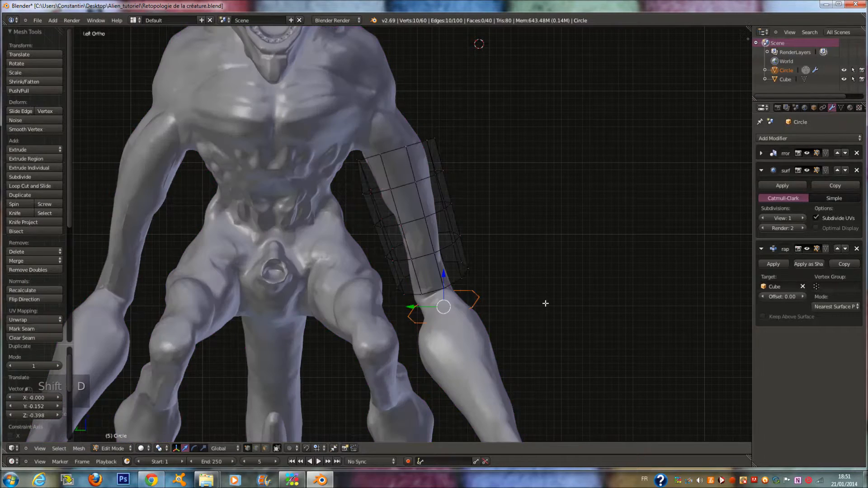
pyautogui.press('KP_3')
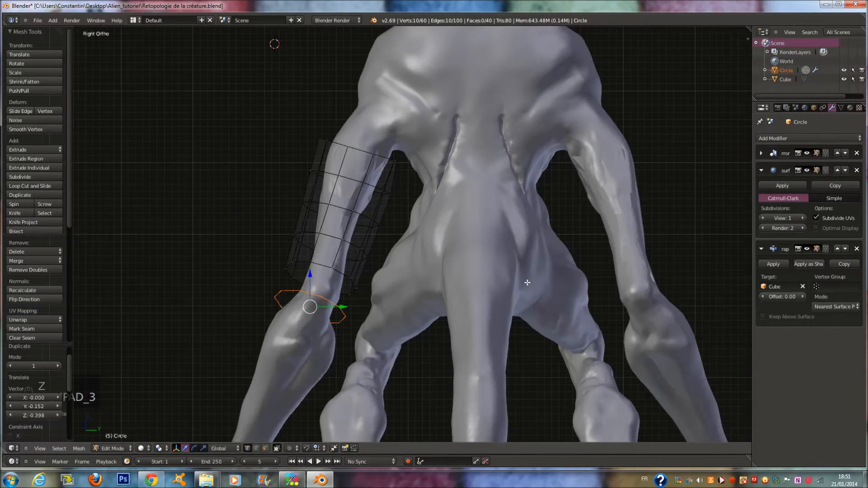
pyautogui.press('KP_1')
pyautogui.press('r')
pyautogui.click(696, 335)
pyautogui.press('g')
pyautogui.click(689, 332)
# - Extrude the ring down the forearm to the wrist, about -1.601 in X and -2.504 in Z
pyautogui.scroll(-4, 687, 331)
pyautogui.scroll(4, 645, 304)
pyautogui.scroll(2, 572, 295)
pyautogui.press('e')
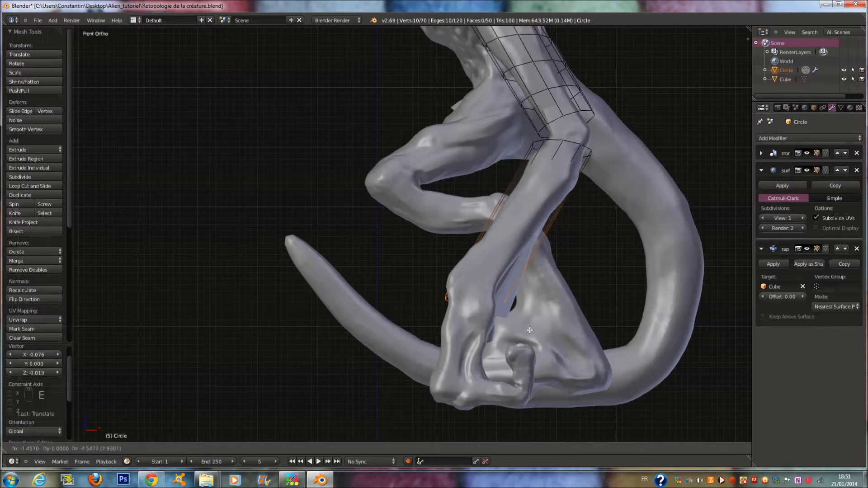
pyautogui.click(524, 323)
# - Move the extruded wrist ring outward about -1 in Y in the left view so the sleeve surrounds the forearm
pyautogui.press('KP_1')
pyautogui.press('KP_3')
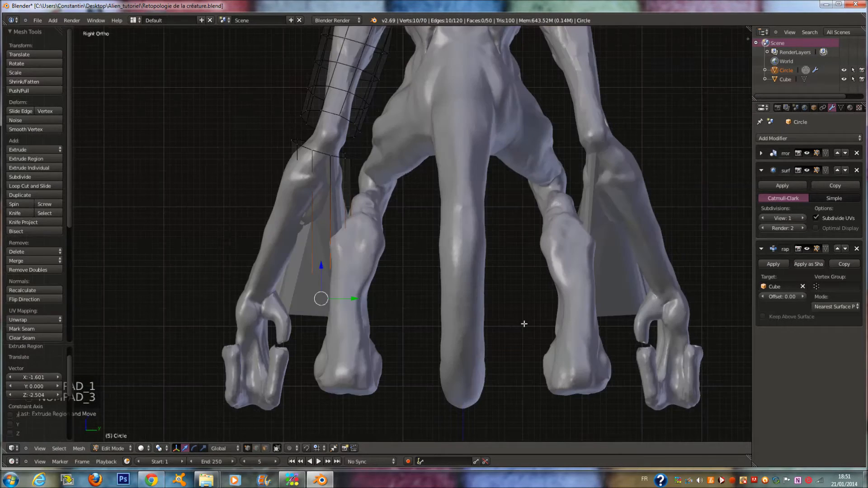
pyautogui.press('ctrl+KP_1')
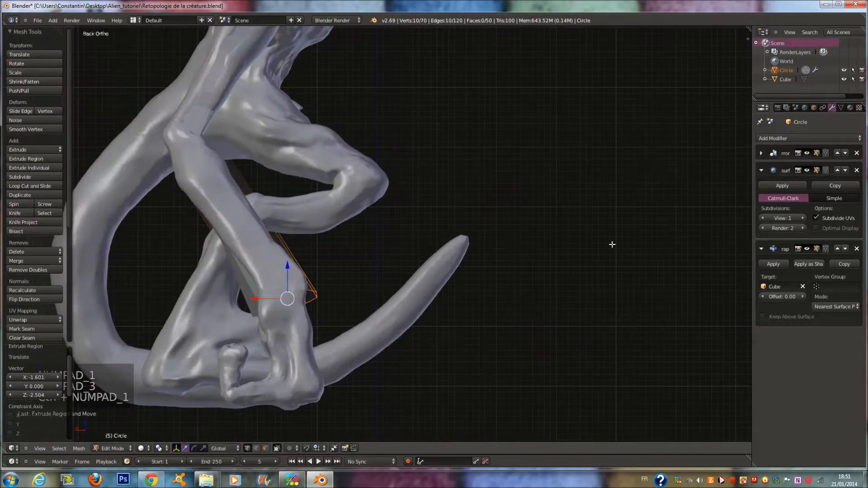
pyautogui.press('ctrl+KP_3')
pyautogui.scroll(2, 507, 232)
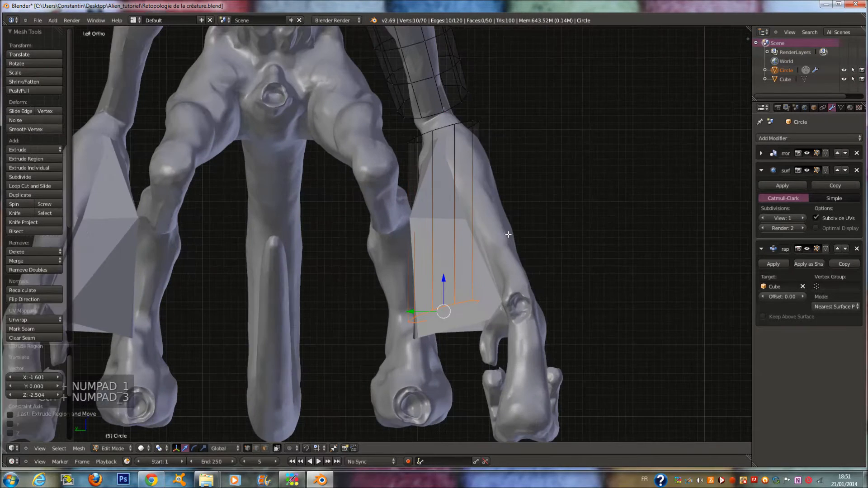
pyautogui.press('g')
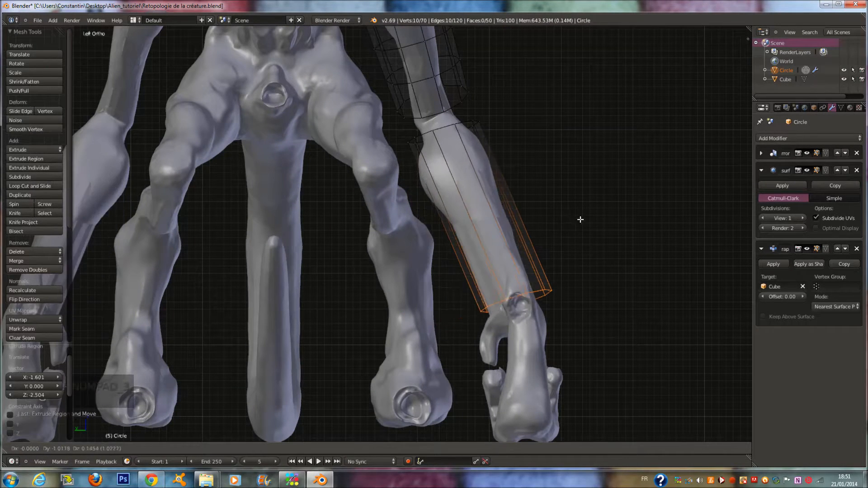
pyautogui.click(576, 211)
# - Add four evenly spaced loop cuts around the forearm sleeve and clear the selection
pyautogui.press('a')
pyautogui.hotkey('ctrl', 'r')
pyautogui.scroll(1, 515, 205)
pyautogui.scroll(2, 514, 205)
pyautogui.click(514, 205)
pyautogui.rightClick(515, 204)
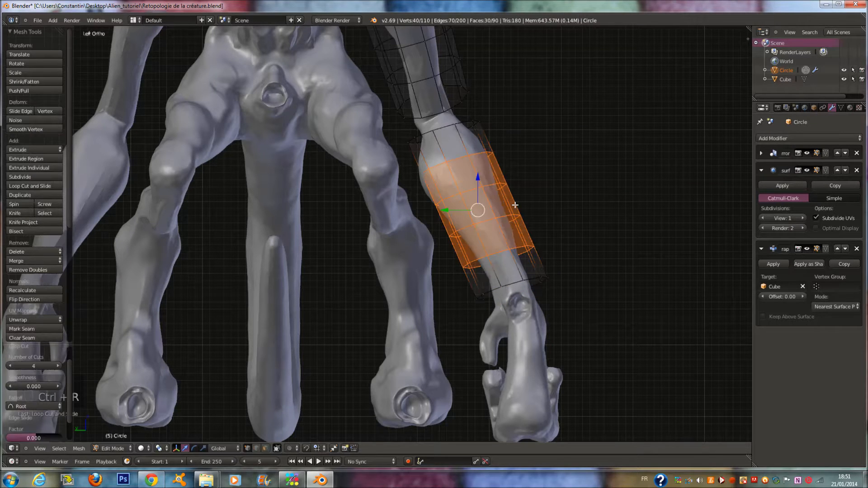
pyautogui.press('a')
# - Examine how the forearm sleeve fits the sculpt in wireframe and solid shading, and check its linked geometry
pyautogui.press('z')
pyautogui.press('a')
pyautogui.press('a')
pyautogui.press('a')
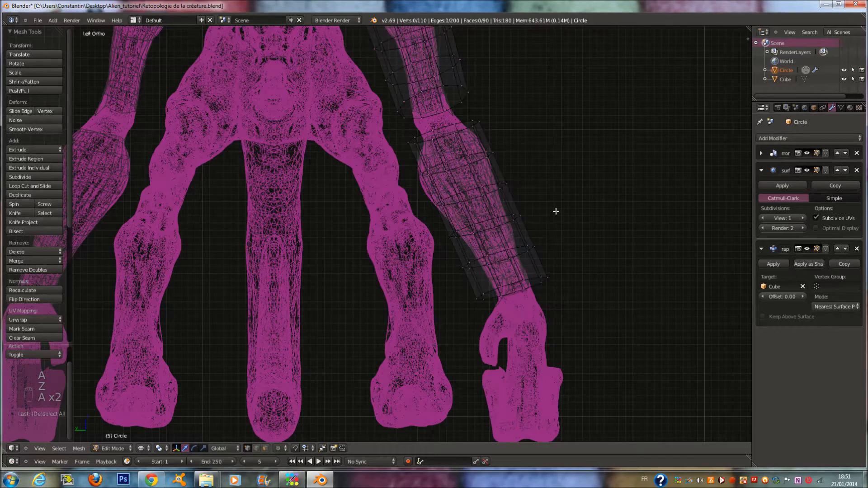
pyautogui.press('z')
pyautogui.scroll(1, 583, 267)
pyautogui.scroll(-3, 582, 267)
pyautogui.scroll(-3, 551, 250)
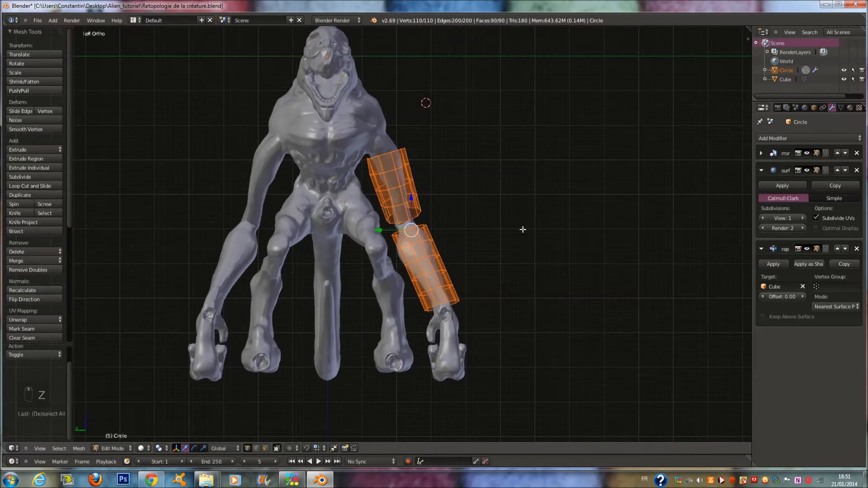
pyautogui.press('a')
pyautogui.scroll(1, 507, 287)
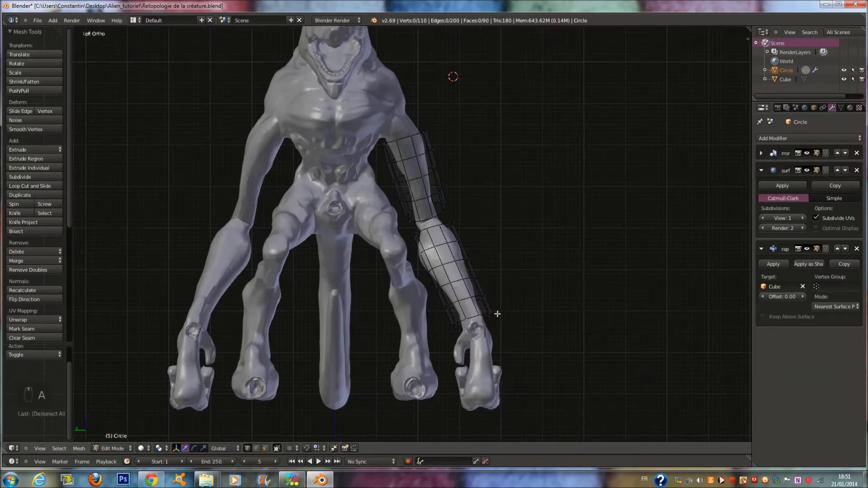
pyautogui.scroll(1, 497, 313)
pyautogui.press('l')
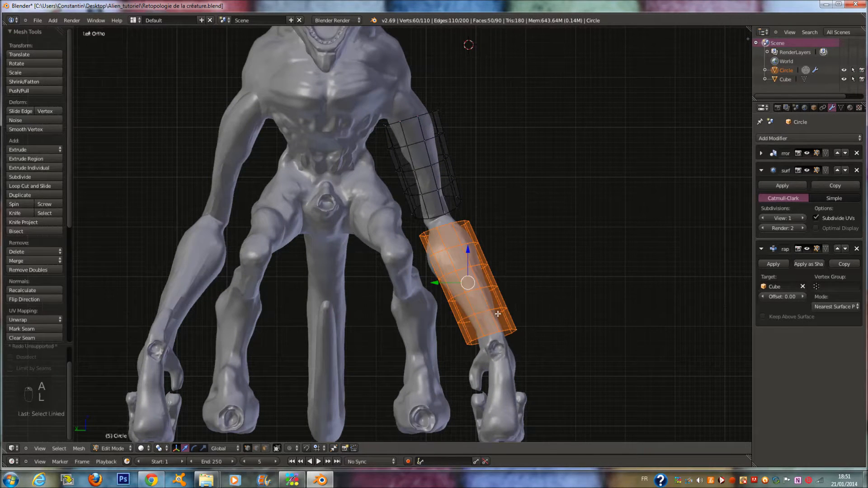
pyautogui.press('a')
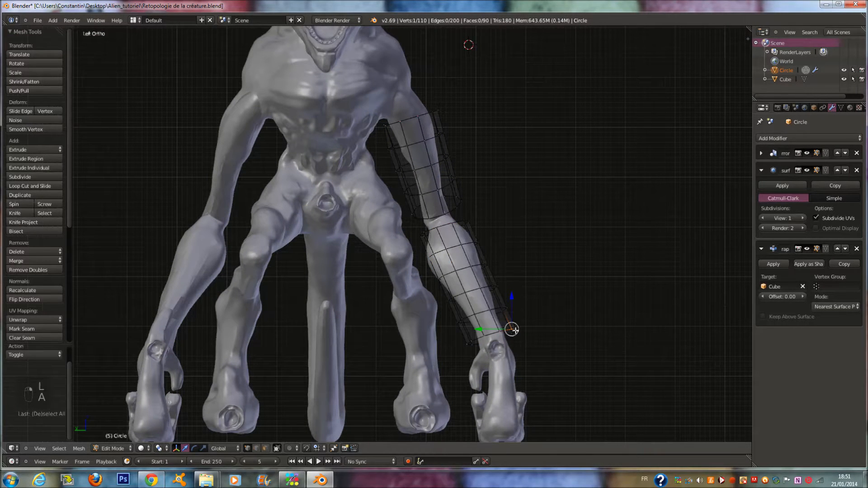
# - Duplicate the forearm sleeve's wrist-end edge loop and place the copy near the top of the thigh
pyautogui.keyDown('alt'); pyautogui.rightClick(516, 331); pyautogui.keyUp('alt')
pyautogui.keyDown('ctrl'); pyautogui.scroll(-2, 509, 299); pyautogui.keyUp('ctrl')
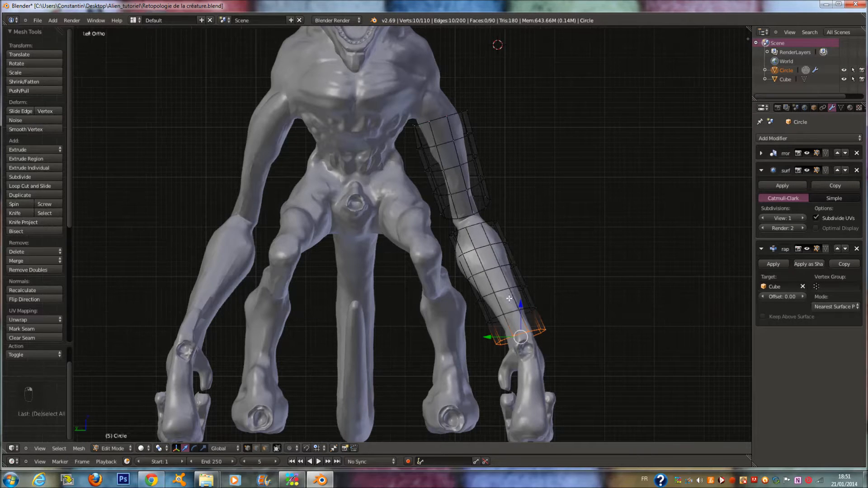
pyautogui.hotkey('shift', 'd')
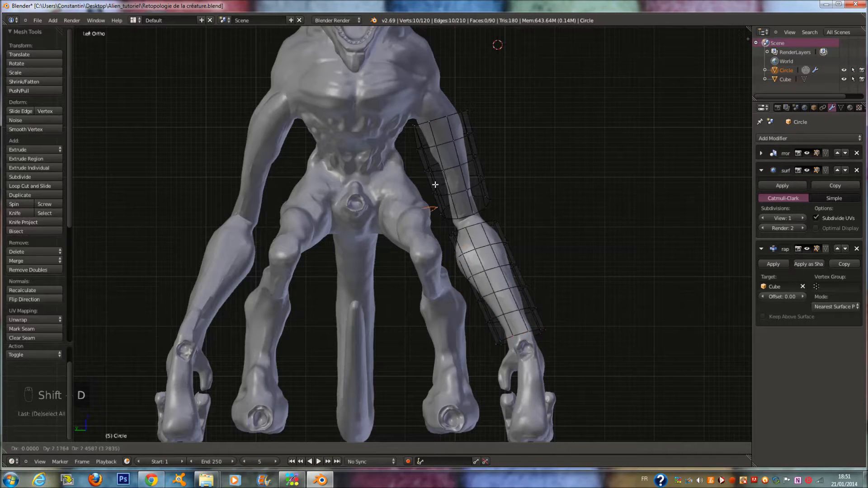
pyautogui.click(427, 175)
# - Shift the copied ring 0.332 in X and -0.394 in Z, enlarging it slightly to suit the thigh
pyautogui.moveTo(426, 175); pyautogui.dragTo(434, 149, button='middle')
pyautogui.press('g')
pyautogui.press('x')
pyautogui.press('s')
pyautogui.click(498, 197)
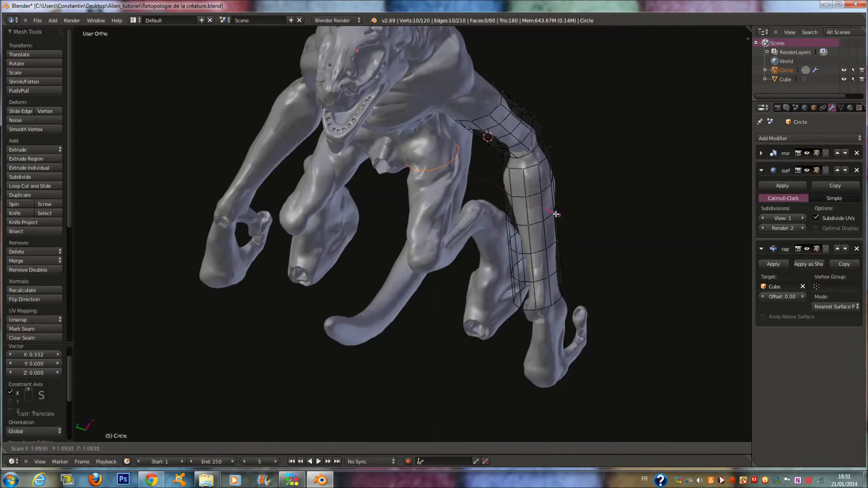
pyautogui.press('g')
pyautogui.press('z')
pyautogui.click(452, 147)
# - Rotate the ring across the thigh in the front view and resize it to surround the thigh, finishing with a 0.919 scale
pyautogui.moveTo(451, 147); pyautogui.dragTo(394, 111, button='middle')
pyautogui.press('KP_Decimal')
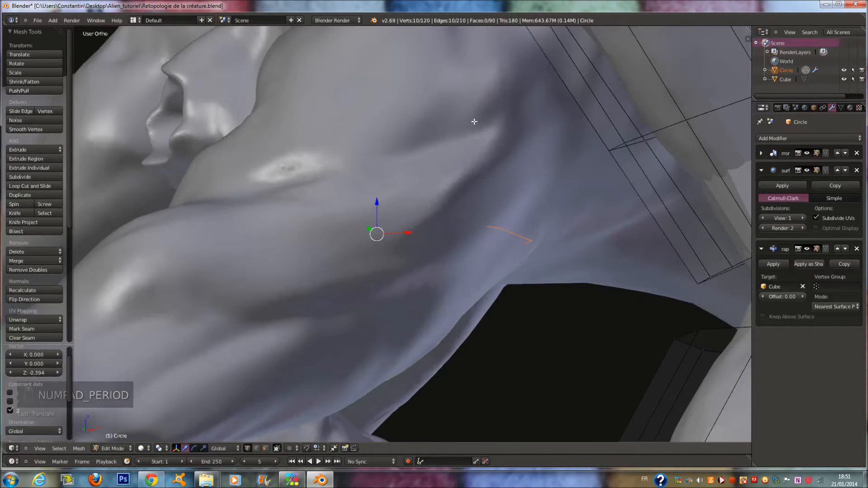
pyautogui.press('KP_5')
pyautogui.press('KP_1')
pyautogui.press('KP_5')
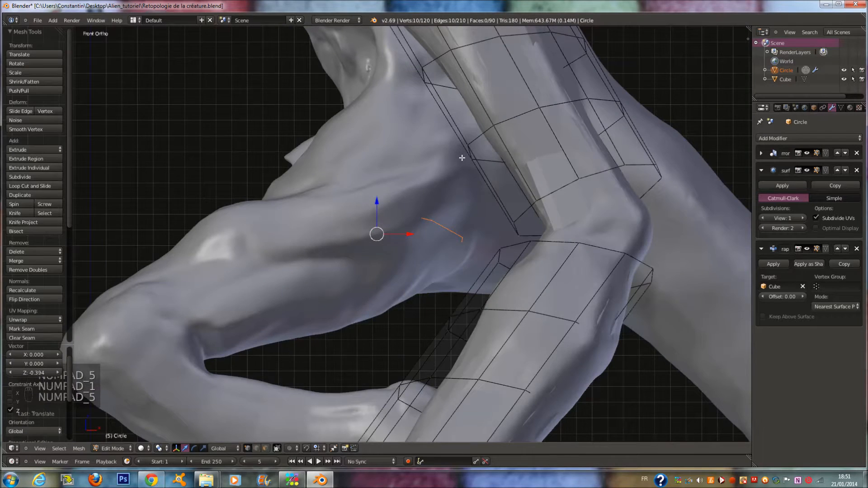
pyautogui.press('r')
pyautogui.click(465, 194)
pyautogui.press('s')
pyautogui.click(473, 219)
pyautogui.moveTo(473, 219); pyautogui.dragTo(537, 244, button='middle')
pyautogui.press('s')
pyautogui.click(524, 241)
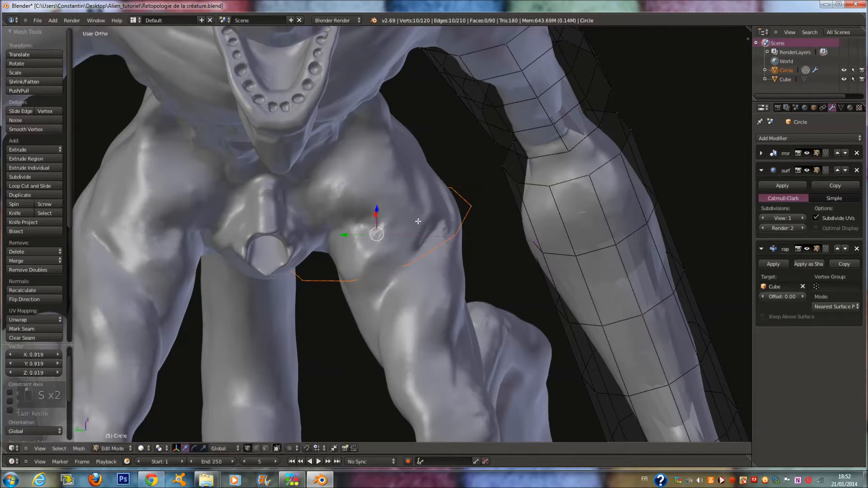
# - Position the thigh ring by moving it -0.169 in Y, -0.080 in X and 0.073 in Z
pyautogui.moveTo(357, 232); pyautogui.dragTo(377, 239)
pyautogui.press('KP_3')
pyautogui.press('KP_1')
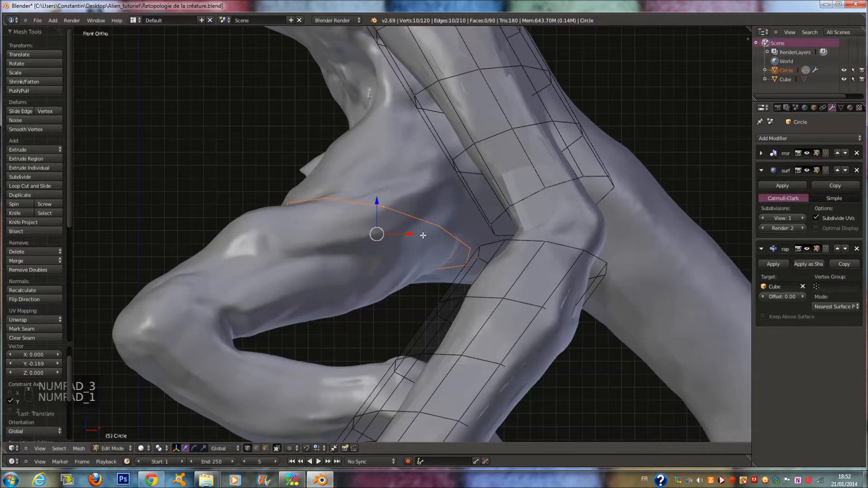
pyautogui.press('g')
pyautogui.click(409, 222)
# - Extrude the ring along the thigh to the knee, about -1.38 in X and -0.88 in Z, and scale its end
pyautogui.scroll(-1, 407, 221)
pyautogui.press('e')
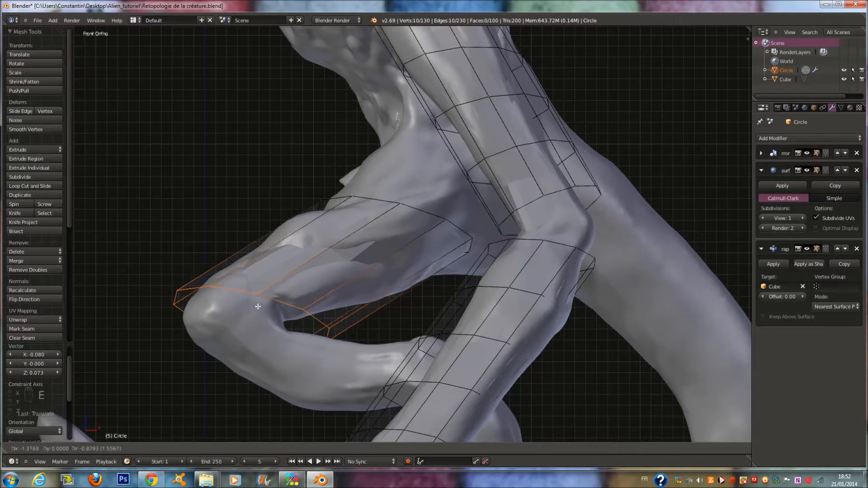
pyautogui.click(256, 305)
pyautogui.press('s')
pyautogui.click(319, 313)
# - Move the knee-end ring -0.349 in Y and adjust its scale to fit around the knee
pyautogui.moveTo(319, 313); pyautogui.dragTo(378, 349, button='middle')
pyautogui.moveTo(388, 349); pyautogui.dragTo(433, 346)
pyautogui.press('s')
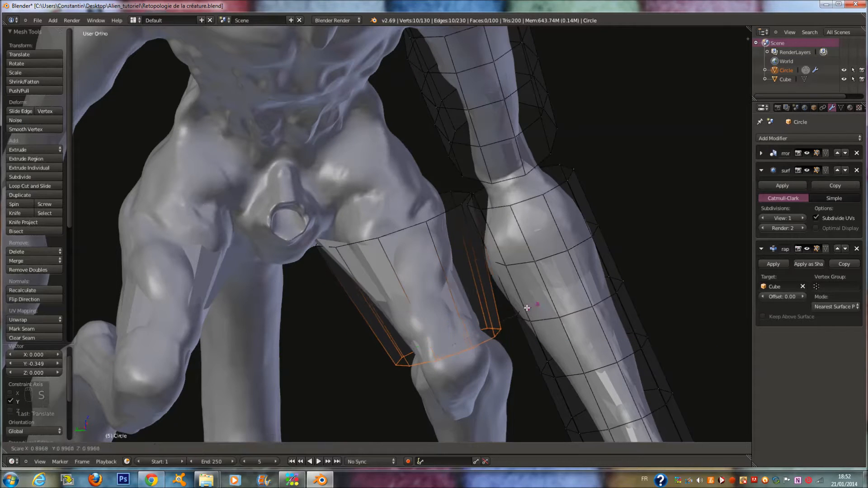
pyautogui.click(519, 308)
# - Add two evenly spaced loop cuts around the thigh sleeve
pyautogui.scroll(-2, 470, 287)
pyautogui.press('a')
pyautogui.scroll(1, 434, 255)
pyautogui.hotkey('ctrl', 'r')
pyautogui.click(434, 255)
pyautogui.rightClick(444, 254)
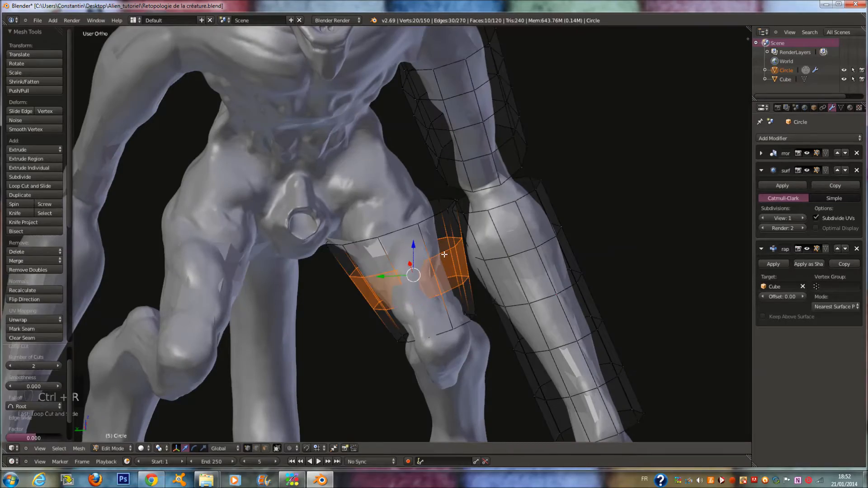
# - Examine the thigh sleeve's fit on the sculpt in wireframe and solid shading
pyautogui.press('z')
pyautogui.press('a')
pyautogui.press('a')
pyautogui.moveTo(423, 275)
pyautogui.mouseDown(button='middle')
pyautogui.moveTo(400, 301)
pyautogui.moveTo(429, 289)
pyautogui.moveTo(418, 281)
pyautogui.mouseUp(button='middle')
pyautogui.press('z')
pyautogui.press('z')
pyautogui.press('a')
pyautogui.press('a')
pyautogui.press('a')
pyautogui.press('a')
pyautogui.press('a')
pyautogui.press('a')
pyautogui.press('a')
pyautogui.press('z')
# - Save the scene over the existing file Retopologie de la créature.blend
pyautogui.hotkey('ctrl', 's')
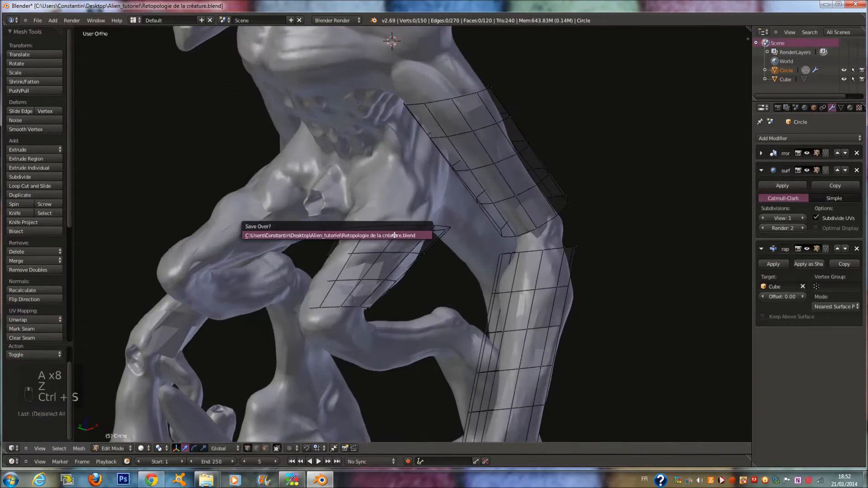
pyautogui.click(395, 235)
pyautogui.moveTo(364, 180); pyautogui.dragTo(367, 304, button='middle')
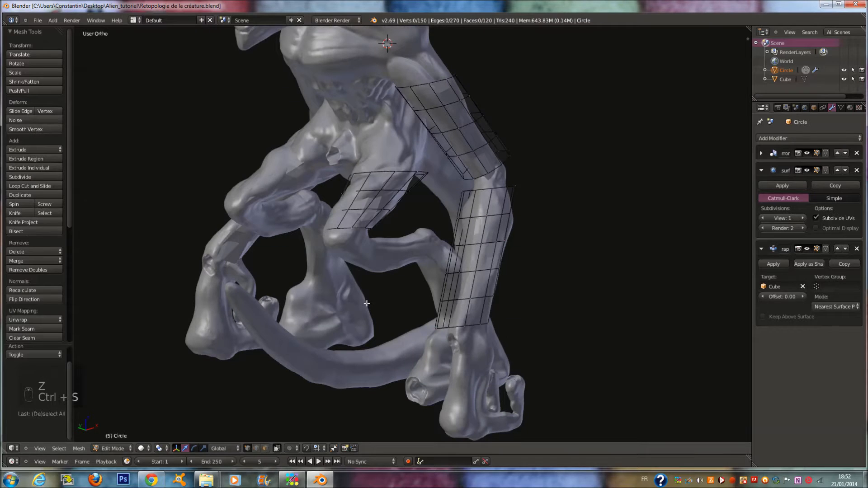
pyautogui.press('KP_1')
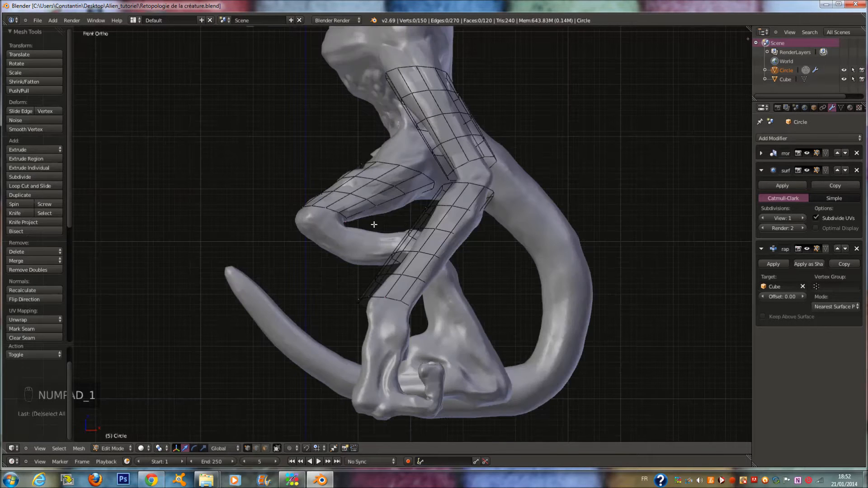
# - Duplicate the thigh sleeve's knee-end ring and place the copy on the lower leg just past the knee
pyautogui.scroll(3, 349, 217)
pyautogui.rightClick(331, 207)
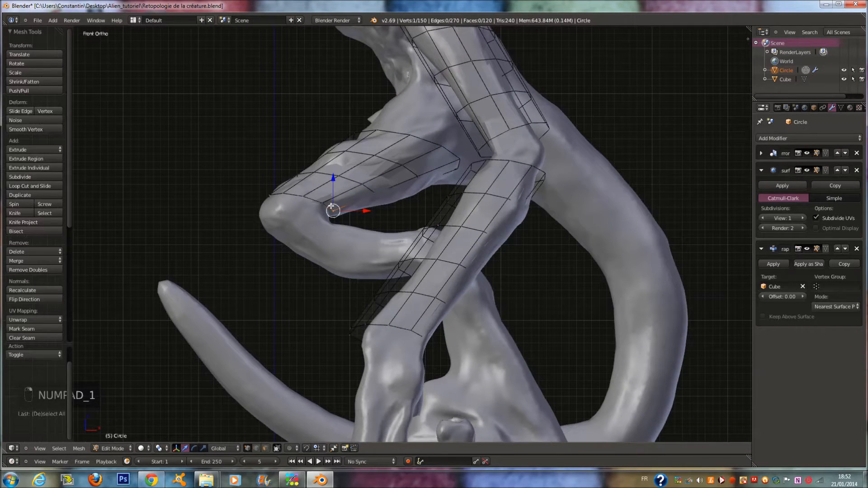
pyautogui.press('l')
pyautogui.keyDown('alt'); pyautogui.rightClick(330, 206); pyautogui.keyUp('alt')
pyautogui.hotkey('shift', 'd')
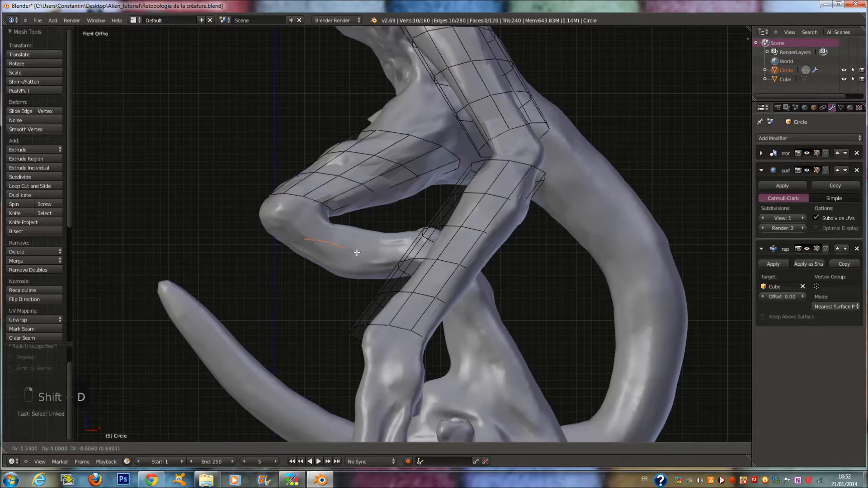
pyautogui.click(346, 245)
# - Rotate the copied ring across the lower leg, scale it by 0.881 and position it beside the knee
pyautogui.press('r')
pyautogui.click(412, 203)
pyautogui.press('s')
pyautogui.click(397, 211)
pyautogui.press('g')
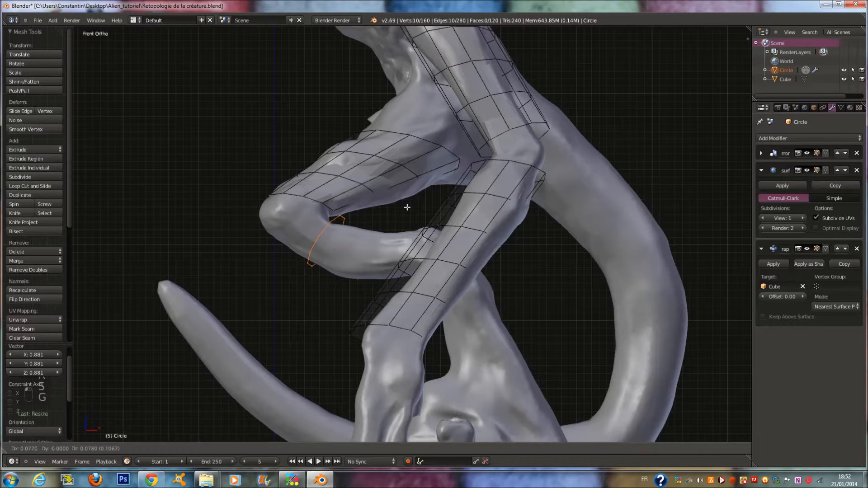
pyautogui.click(371, 211)
# - Move the lower leg's starting ring -0.127 in Y to center it around the limb
pyautogui.moveTo(371, 210); pyautogui.dragTo(471, 238, button='middle')
pyautogui.moveTo(383, 251); pyautogui.dragTo(392, 250)
pyautogui.moveTo(509, 219); pyautogui.dragTo(464, 225, button='middle')
pyautogui.press('KP_3')
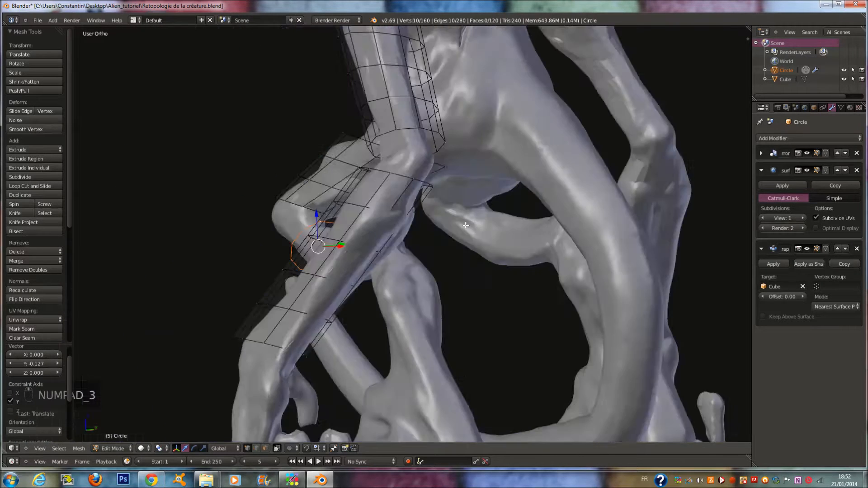
pyautogui.press('KP_1')
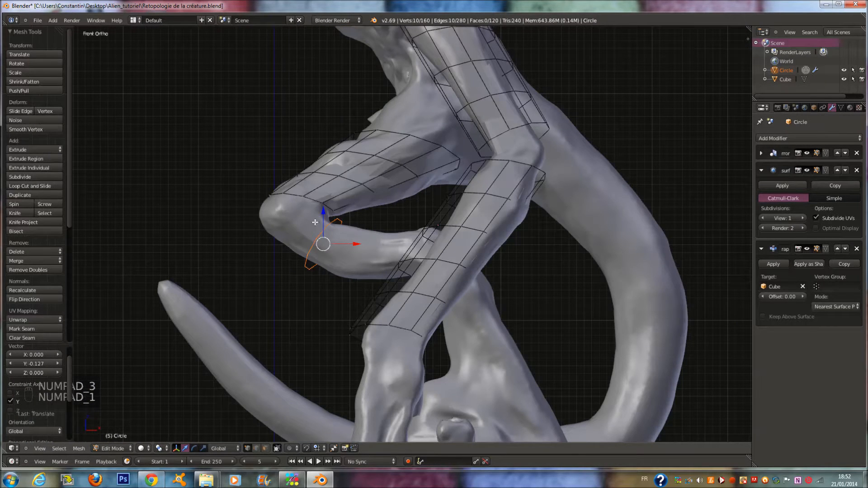
# - Extrude the ring along the lower leg by 1.230 in X and -0.102 in Z, and rotate its end to suit the limb
pyautogui.press('e')
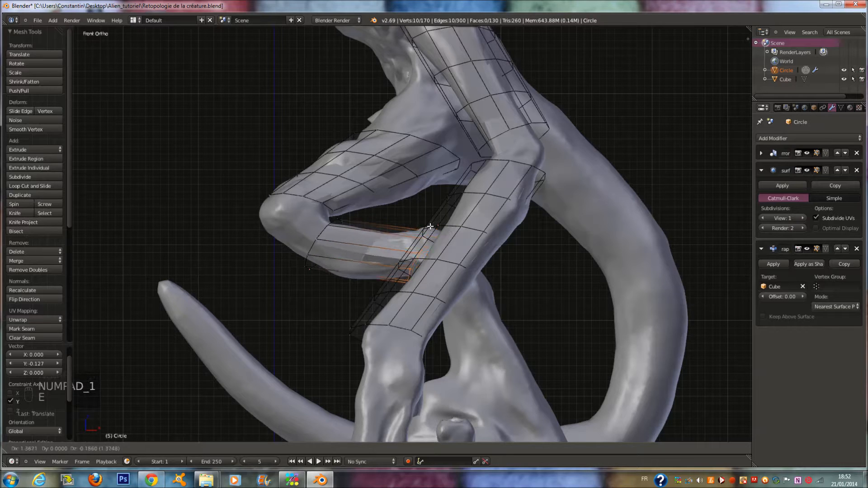
pyautogui.click(425, 224)
pyautogui.scroll(2, 426, 228)
pyautogui.press('r')
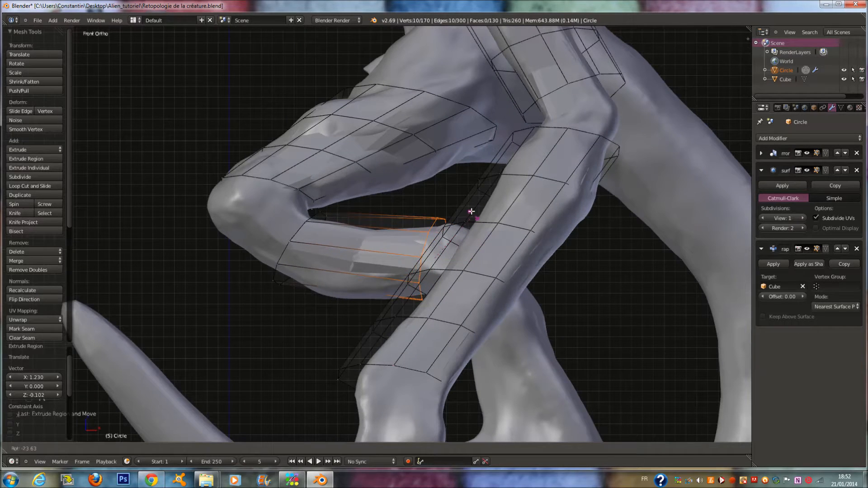
pyautogui.click(457, 199)
# - Add two evenly spaced loop cuts around the lower leg sleeve
pyautogui.press('a')
pyautogui.hotkey('ctrl', 'r')
pyautogui.scroll(1, 386, 223)
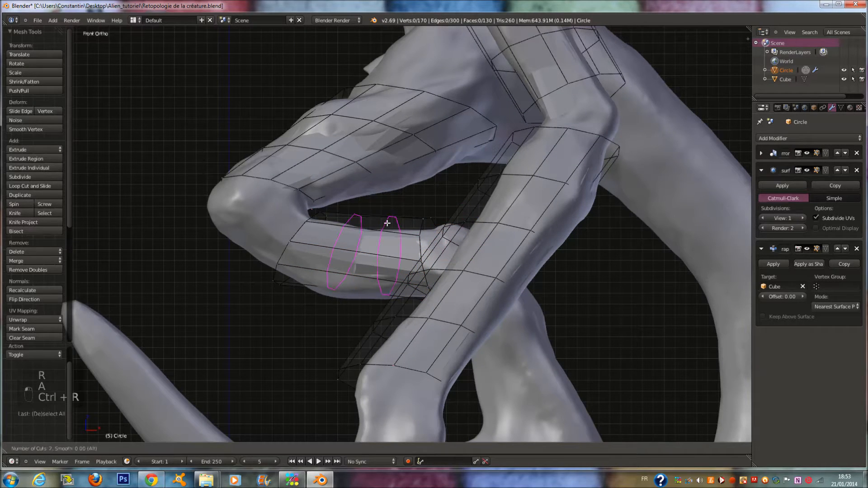
pyautogui.click(386, 223)
pyautogui.click(387, 223)
# - Examine how the lower leg sleeve fits the sculpt in wireframe and solid shading
pyautogui.press('z')
pyautogui.press('a')
pyautogui.press('a')
pyautogui.press('a')
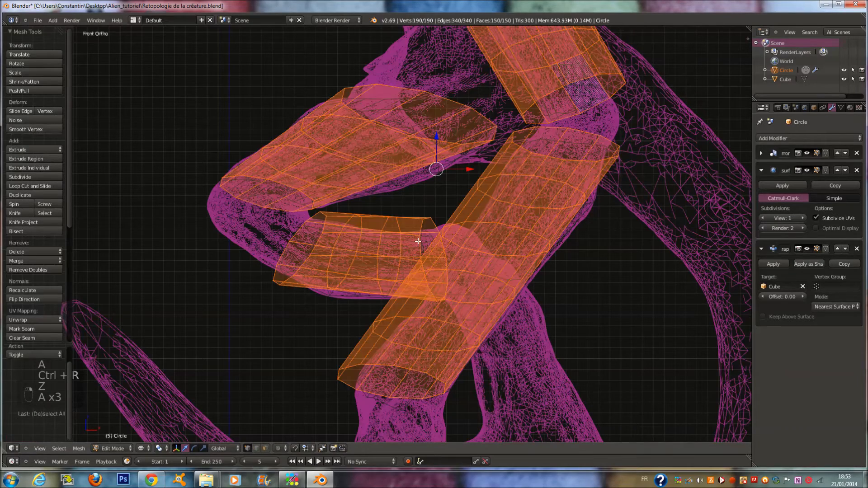
pyautogui.press('a')
pyautogui.press('z')
pyautogui.scroll(1, 409, 230)
pyautogui.moveTo(413, 221); pyautogui.dragTo(424, 247, button='middle')
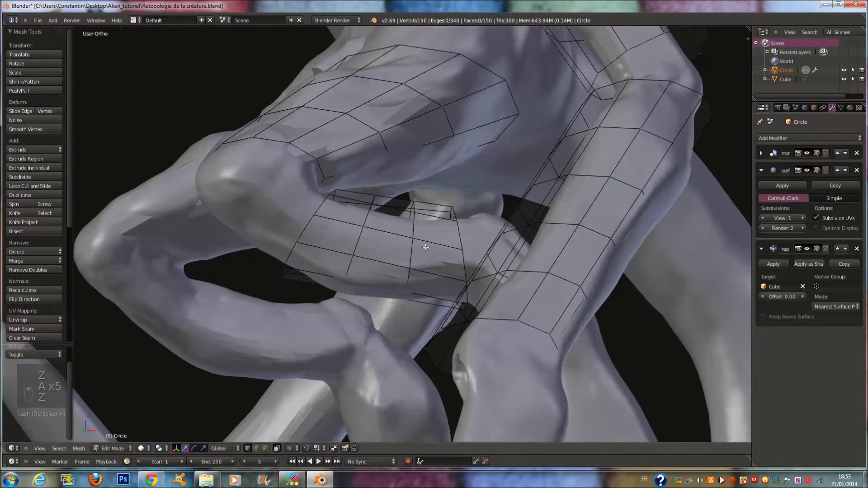
pyautogui.scroll(1, 425, 248)
# - Select the lower leg sleeve's two middle loops and move them -0.055 in Z
pyautogui.press('z')
pyautogui.press('a')
pyautogui.press('a')
pyautogui.press('a')
pyautogui.press('c')
pyautogui.press('c')
pyautogui.moveTo(359, 211)
pyautogui.mouseDown()
pyautogui.moveTo(325, 286)
pyautogui.moveTo(353, 329)
pyautogui.mouseUp()
pyautogui.rightClick(352, 329)
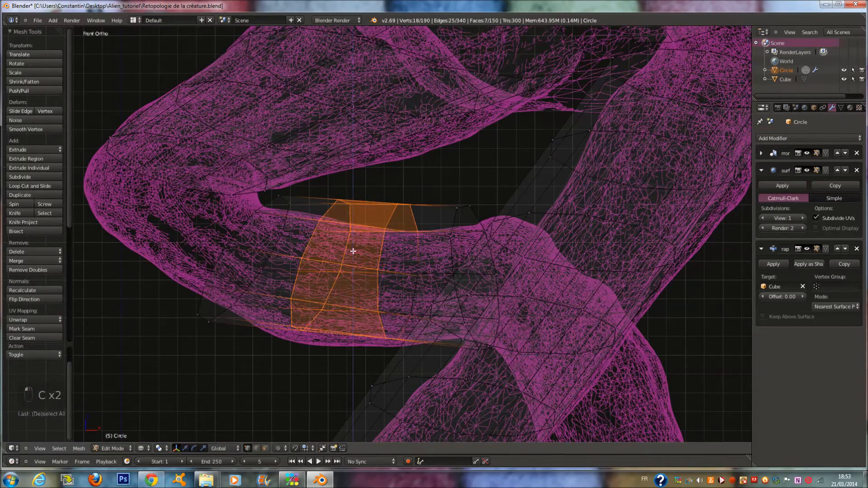
pyautogui.press('g')
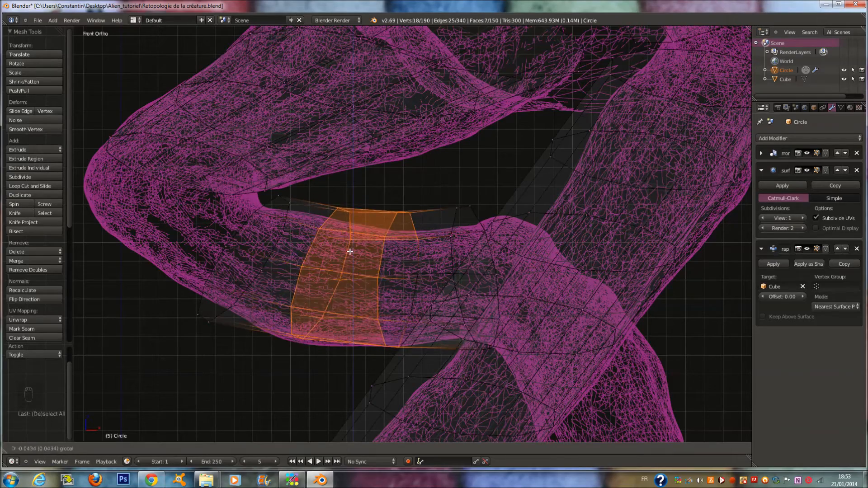
pyautogui.press('z')
pyautogui.click(353, 249)
pyautogui.press('z')
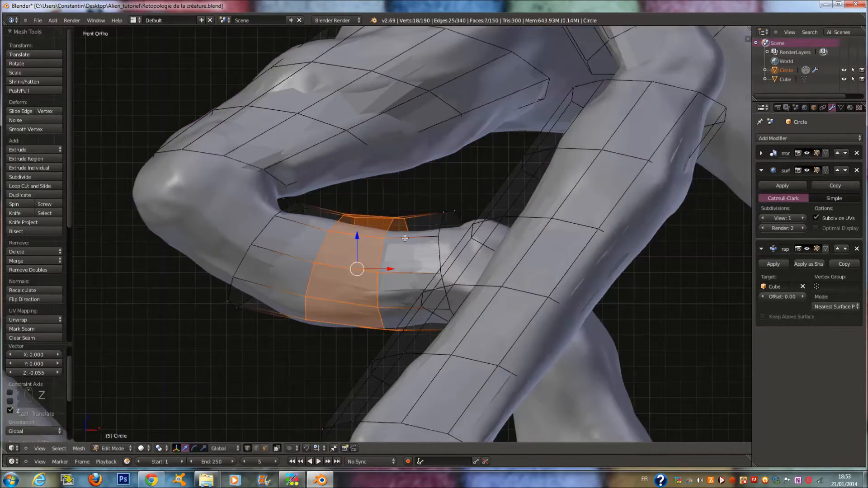
# - Select the lower leg sleeve's end ring near the heel joint and move it -0.101 in Y
pyautogui.scroll(-3, 405, 238)
pyautogui.scroll(3, 404, 238)
pyautogui.press('a')
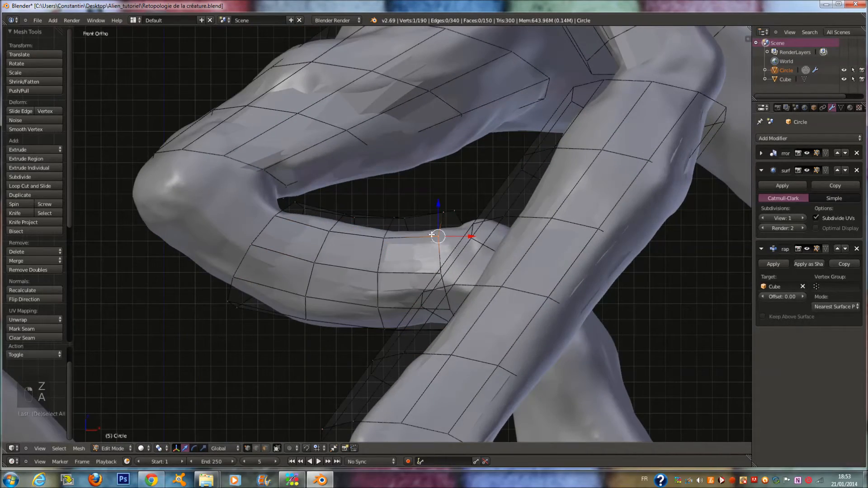
pyautogui.keyDown('alt'); pyautogui.rightClick(444, 211); pyautogui.keyUp('alt')
pyautogui.press('ctrl+KP_1')
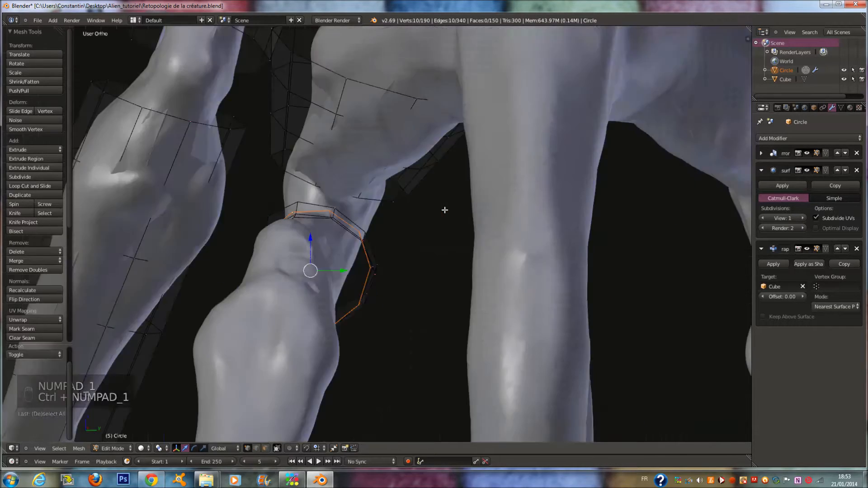
pyautogui.press('KP_3')
pyautogui.moveTo(442, 202); pyautogui.dragTo(371, 253, button='middle')
pyautogui.press('g')
pyautogui.press('y')
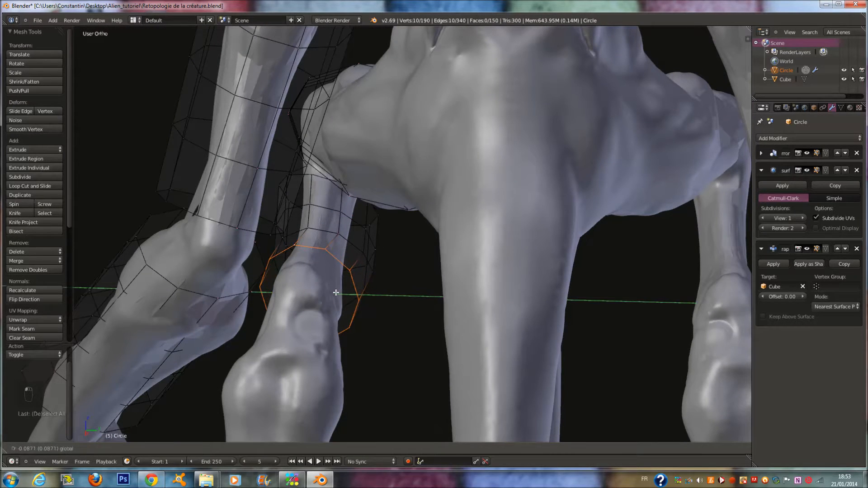
pyautogui.click(334, 293)
# - Duplicate the end ring down to just above the foot and scale the copy by 1.602
pyautogui.press('KP_1')
pyautogui.press('ctrl+KP_1')
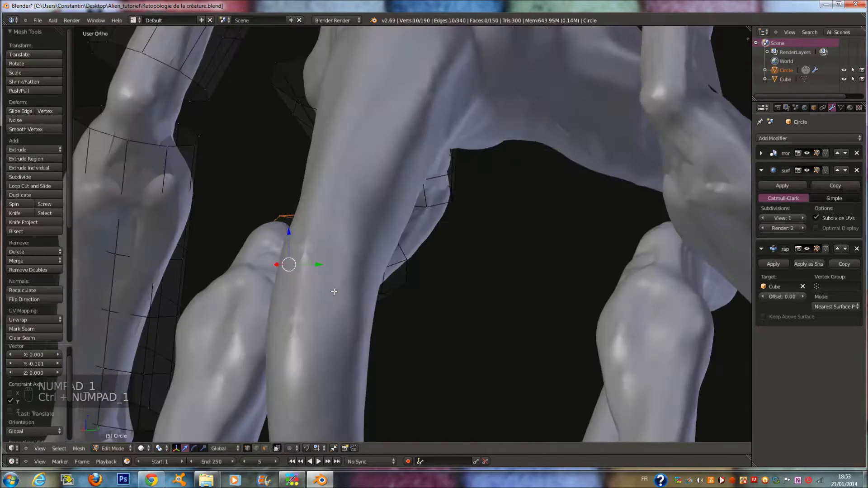
pyautogui.press('ctrl+KP_3')
pyautogui.keyDown('shift'); pyautogui.scroll(-2, 434, 271); pyautogui.keyUp('shift')
pyautogui.hotkey('shift', 'd')
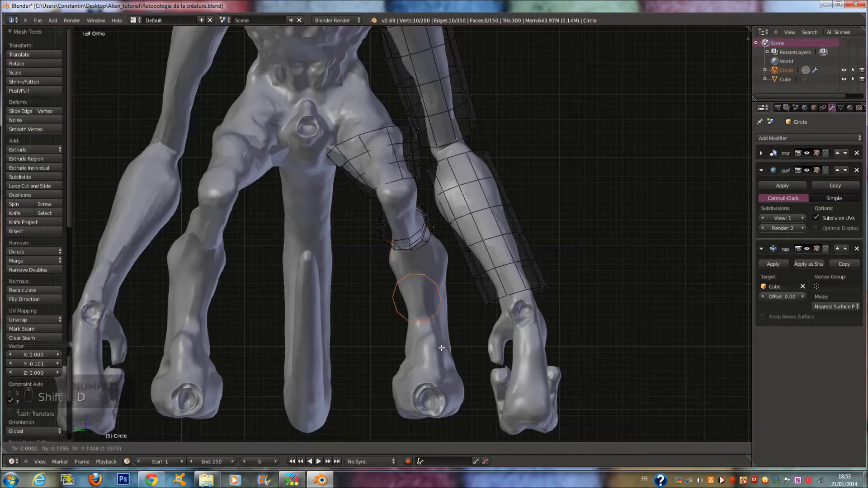
pyautogui.click(448, 363)
pyautogui.press('s')
pyautogui.click(467, 369)
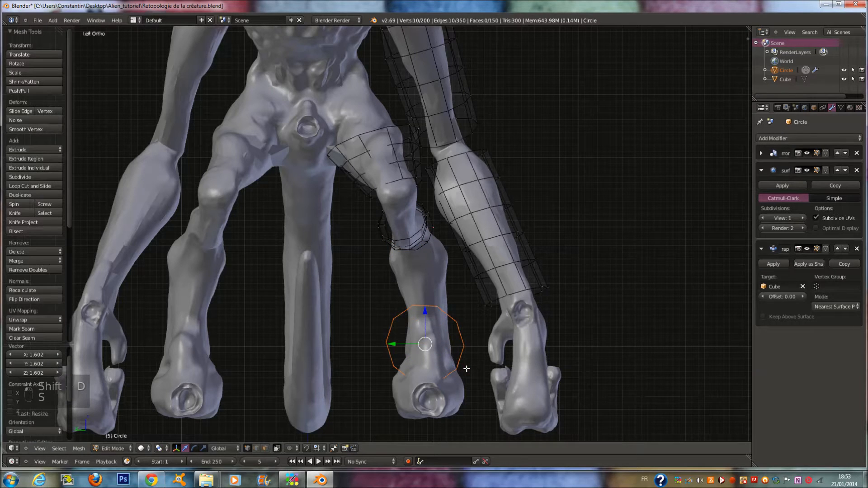
# - Rotate the copied ring above the foot 90° about the Y axis
pyautogui.press('r')
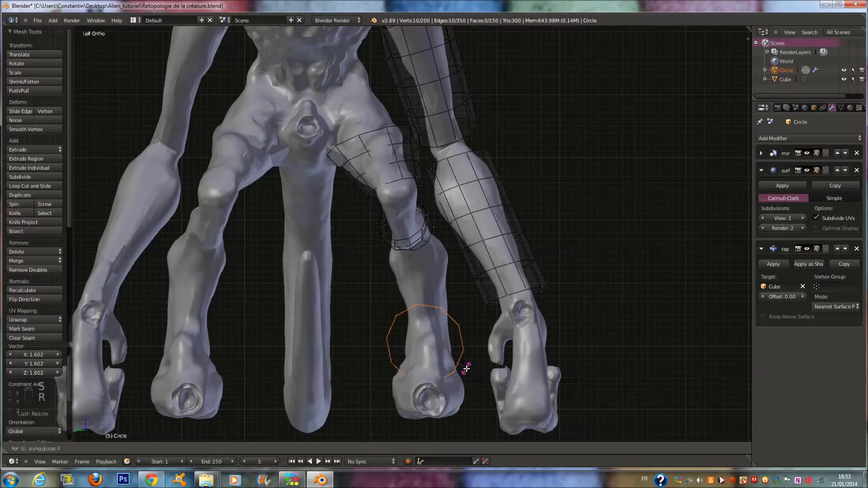
pyautogui.press('Return')
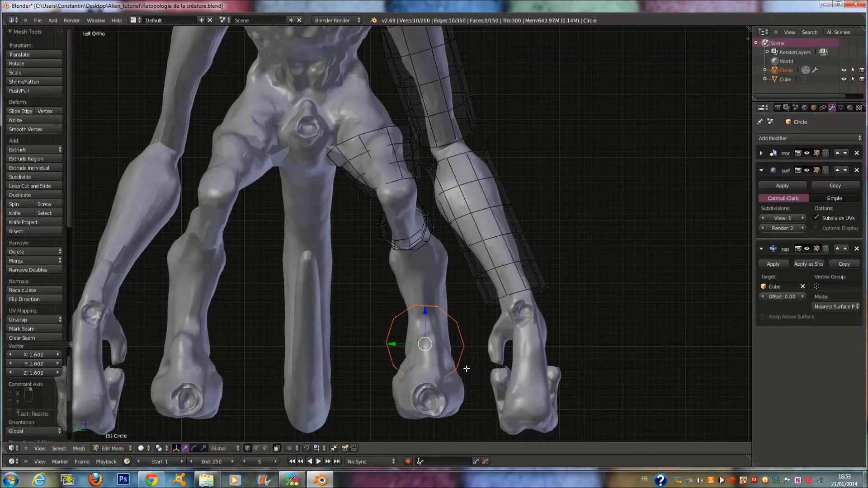
pyautogui.write('ry90')
pyautogui.press('Return')
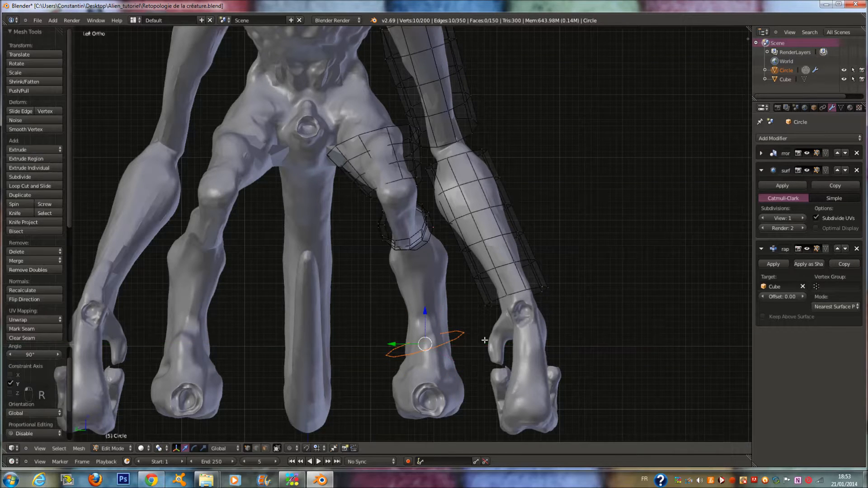
# - Level the ring with a 15.549° rotation and flatten it by scaling Z to 0
pyautogui.press('r')
pyautogui.click(484, 356)
pyautogui.press('r')
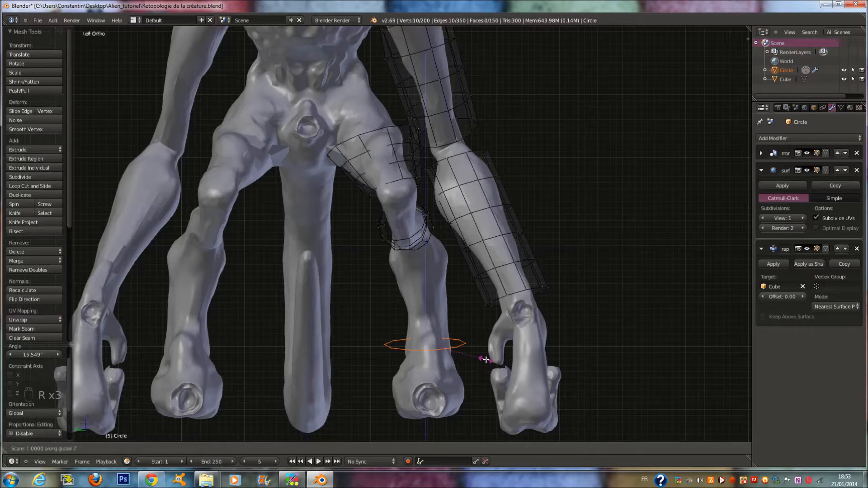
pyautogui.press('Return')
# - Move the flat ring -0.086 in Y and -0.202 in Z, and shift it along X around the leg above the foot
pyautogui.press('g')
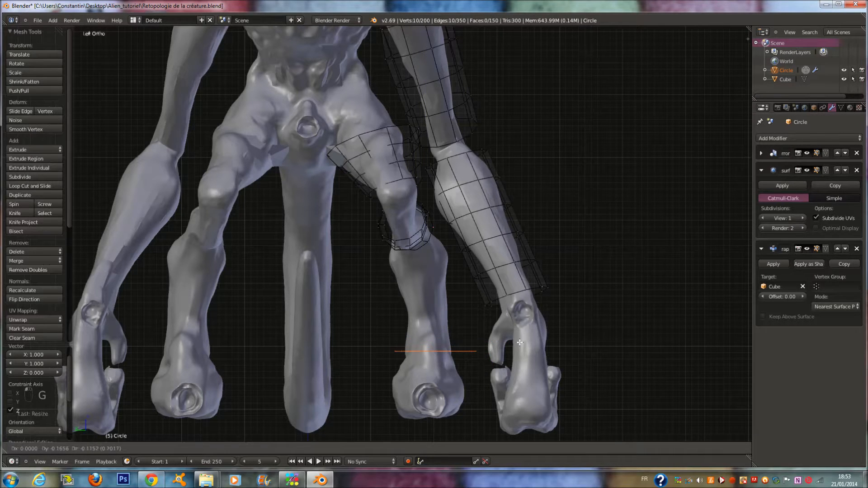
pyautogui.click(512, 349)
pyautogui.moveTo(513, 349); pyautogui.dragTo(461, 369, button='middle')
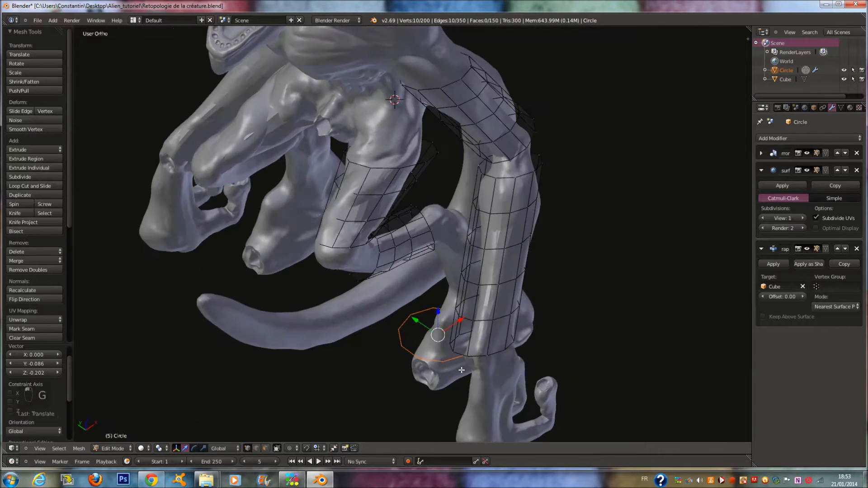
pyautogui.press('g')
pyautogui.press('x')
pyautogui.click(550, 309)
# - Stretch the ring above the foot by 1.929 in X to surround the wide part of the leg
pyautogui.moveTo(520, 292); pyautogui.dragTo(473, 290, button='middle')
pyautogui.press('s')
pyautogui.press('x')
pyautogui.rightClick(531, 384)
pyautogui.moveTo(531, 383); pyautogui.dragTo(517, 319, button='middle')
pyautogui.press('s')
pyautogui.press('x')
pyautogui.click(494, 383)
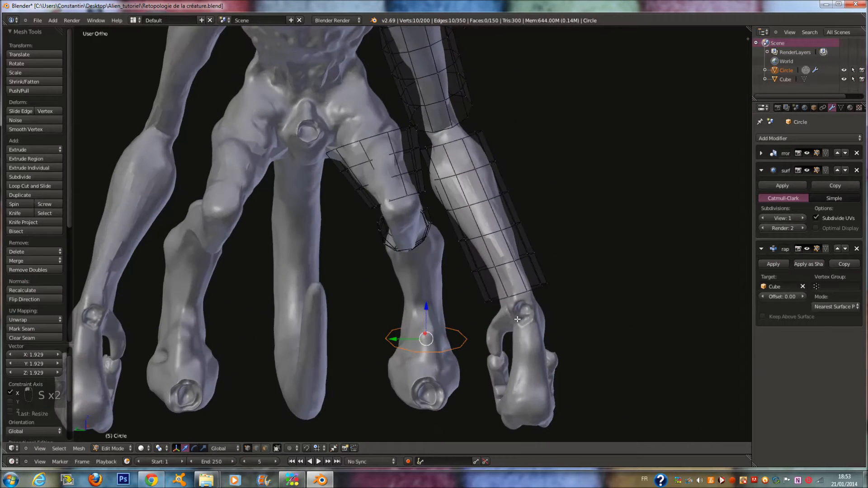
# - Extrude the ring upward toward the heel joint by -0.209 in X and 1.591 in Z
pyautogui.press('KP_1')
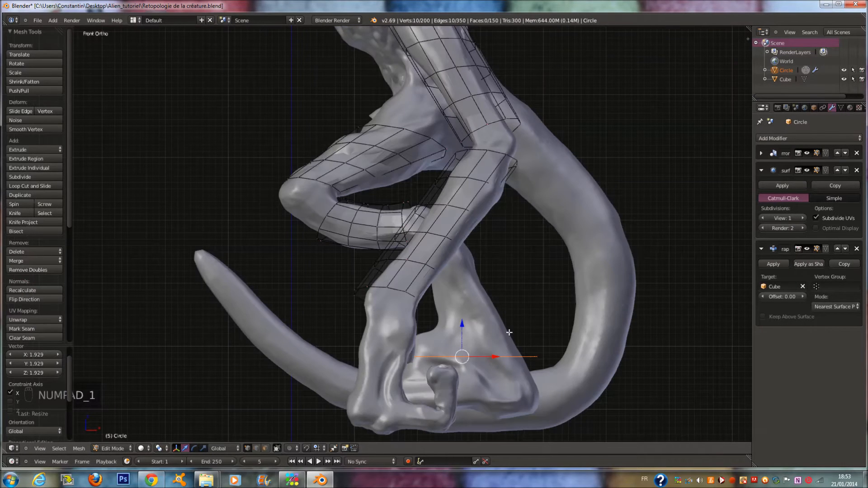
pyautogui.press('e')
pyautogui.click(491, 229)
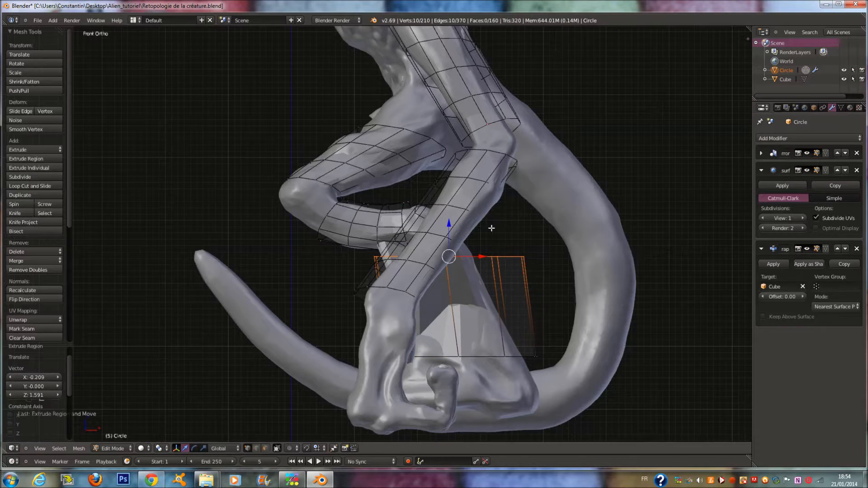
# - Scale the extruded upper ring by 0.732 and move it 0.192 in Y and 0.228 in Z
pyautogui.press('ctrl+KP_1')
pyautogui.press('KP_1')
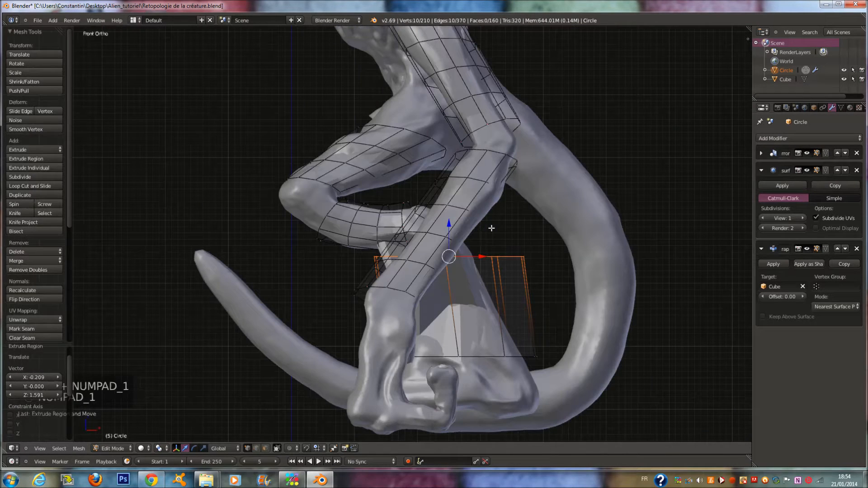
pyautogui.press('KP_3')
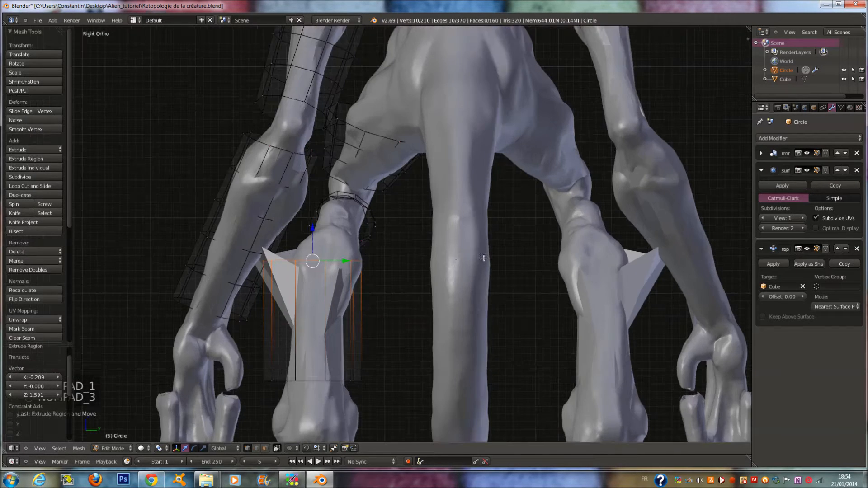
pyautogui.press('s')
pyautogui.click(441, 268)
pyautogui.press('g')
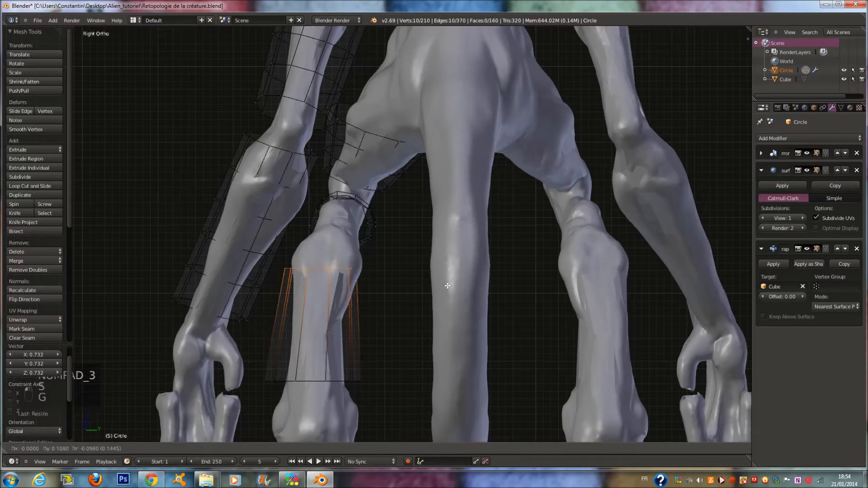
pyautogui.click(442, 258)
pyautogui.moveTo(442, 258); pyautogui.dragTo(580, 274, button='middle')
# - Tilt the upper ring by about -26° in the front view to follow the joint's slant, using wireframe shading
pyautogui.press('KP_1')
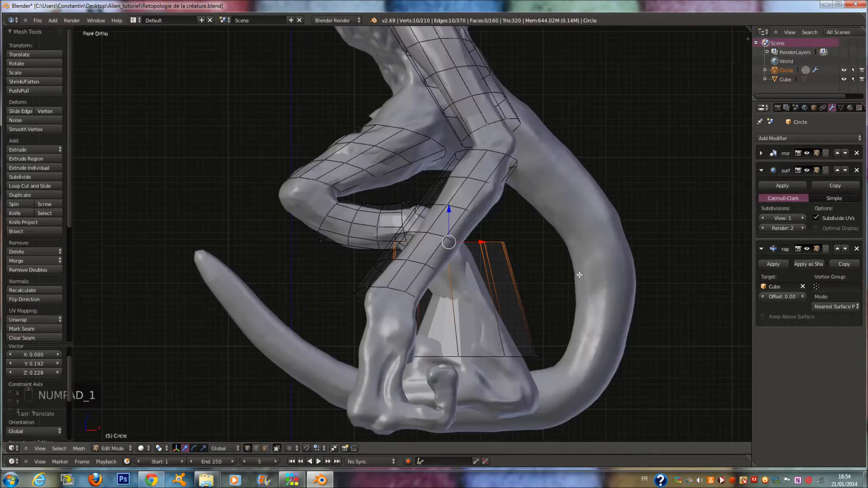
pyautogui.press('KP_3')
pyautogui.press('z')
pyautogui.press('KP_1')
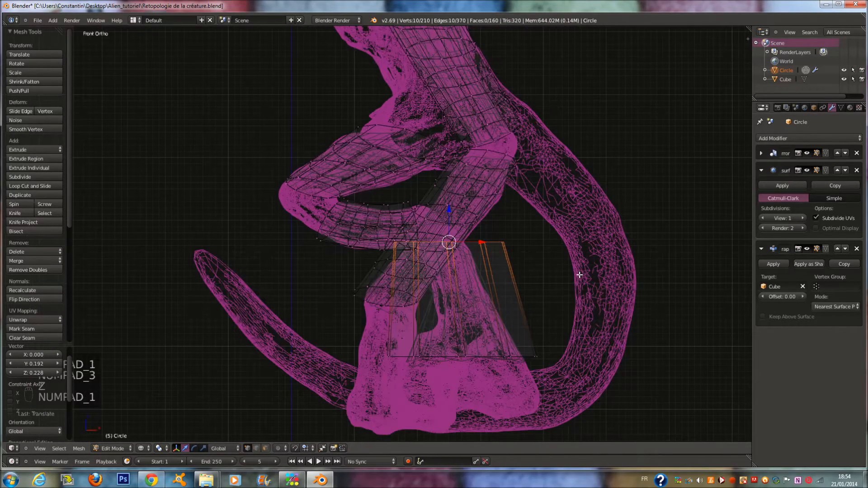
pyautogui.scroll(2, 556, 260)
pyautogui.press('r')
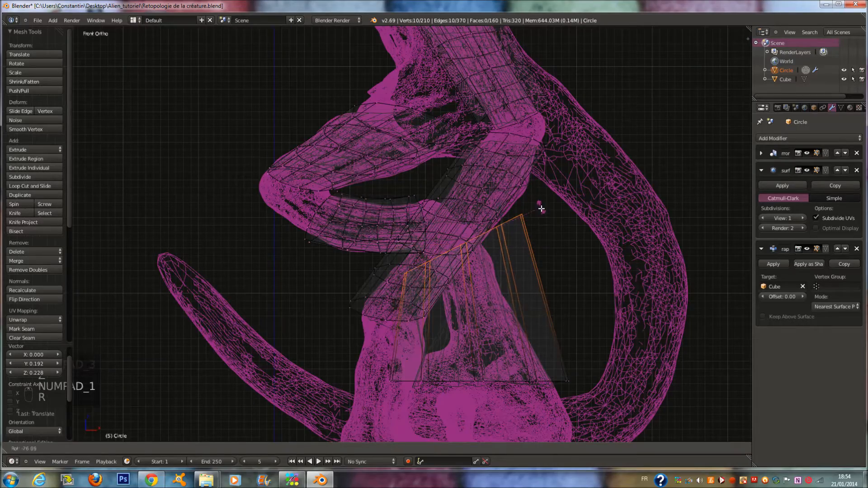
pyautogui.click(539, 202)
# - Move the lower-leg sleeve's upper ring -0.125 in X and -0.088 in Z and scale it by about 0.75
pyautogui.scroll(2, 553, 207)
pyautogui.press('g')
pyautogui.click(604, 217)
pyautogui.press('s')
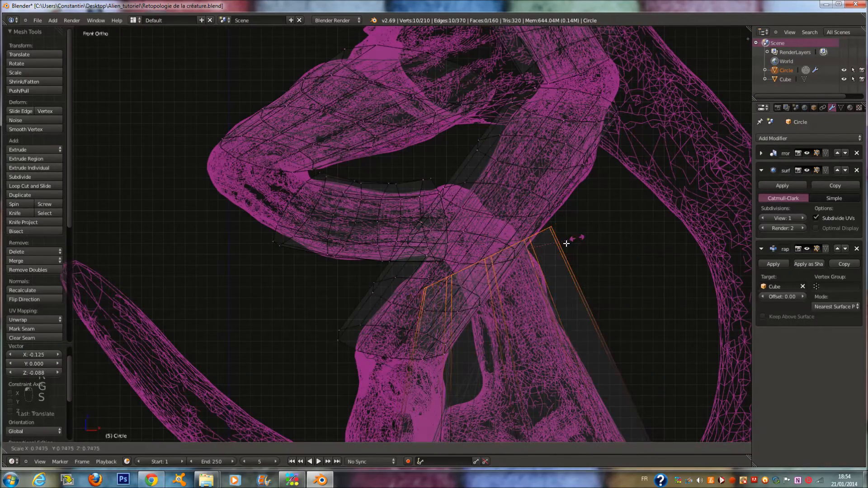
pyautogui.click(555, 248)
pyautogui.moveTo(555, 249)
pyautogui.mouseDown(button='middle')
pyautogui.moveTo(575, 253)
pyautogui.moveTo(616, 222)
pyautogui.moveTo(636, 191)
pyautogui.mouseUp(button='middle')
pyautogui.press('z')
pyautogui.scroll(-3, 636, 192)
pyautogui.press('a')
pyautogui.scroll(-2, 542, 253)
# - Try to add three evenly spaced loop cuts along the sleeve around the lower leg
pyautogui.hotkey('ctrl', 'r')
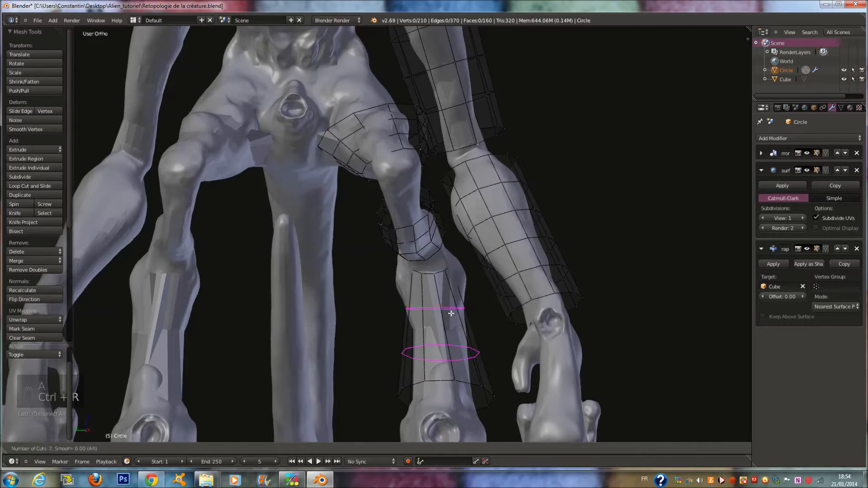
pyautogui.click(451, 314)
pyautogui.rightClick(451, 314)
pyautogui.hotkey('ctrl', 'z')
pyautogui.hotkey('ctrl', 'r')
pyautogui.scroll(1, 455, 324)
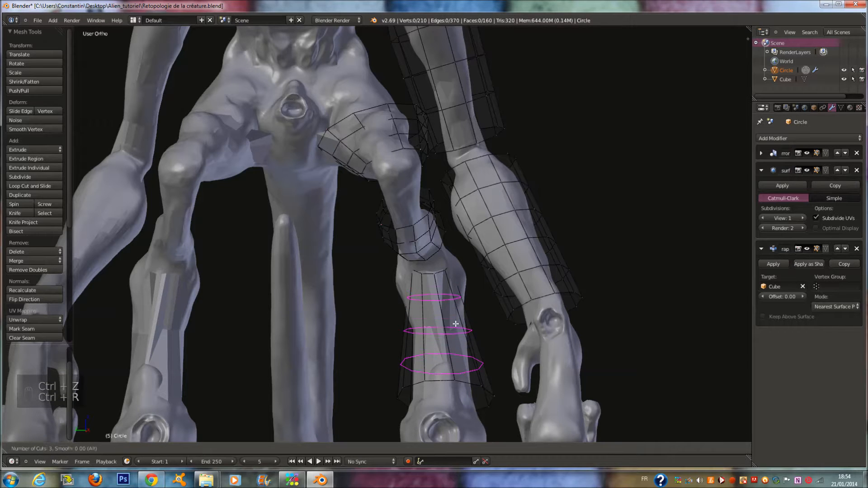
pyautogui.click(455, 323)
pyautogui.rightClick(443, 281)
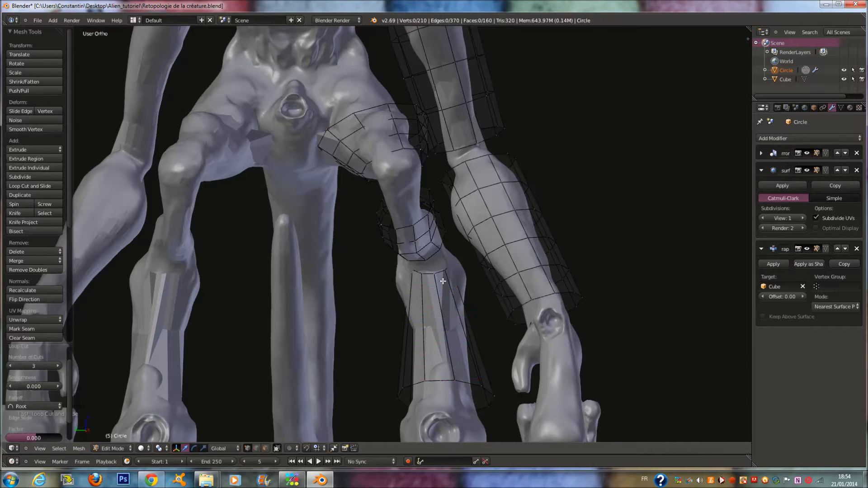
# - Add a single loop cut to the lower-leg sleeve, placed close to its bottom ring
pyautogui.press('ctrl+KP_1')
pyautogui.press('KP_3')
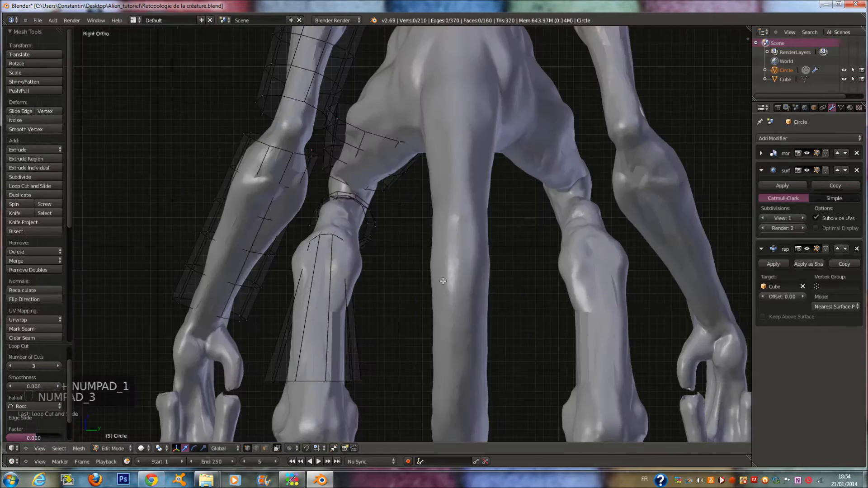
pyautogui.press('z')
pyautogui.press('a')
pyautogui.hotkey('ctrl', 'r')
pyautogui.moveTo(339, 357)
pyautogui.mouseDown()
pyautogui.moveTo(333, 397)
pyautogui.moveTo(334, 348)
pyautogui.mouseUp()
pyautogui.press('a')
pyautogui.press('a')
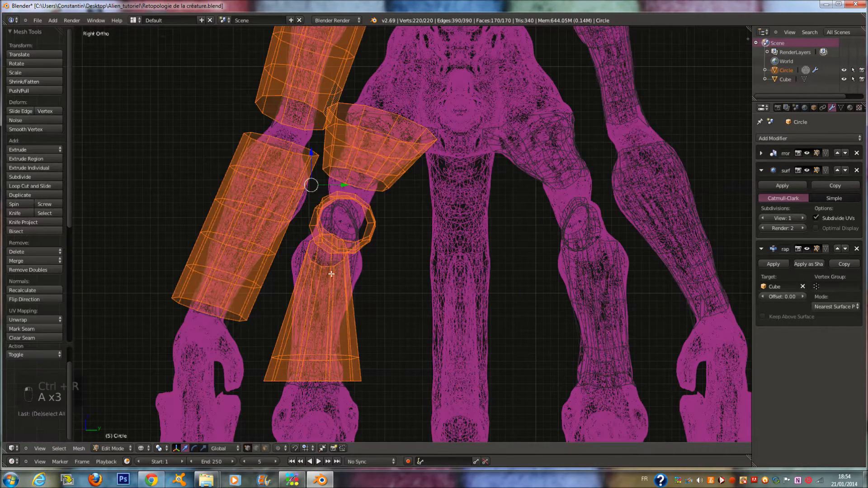
pyautogui.press('z')
pyautogui.press('a')
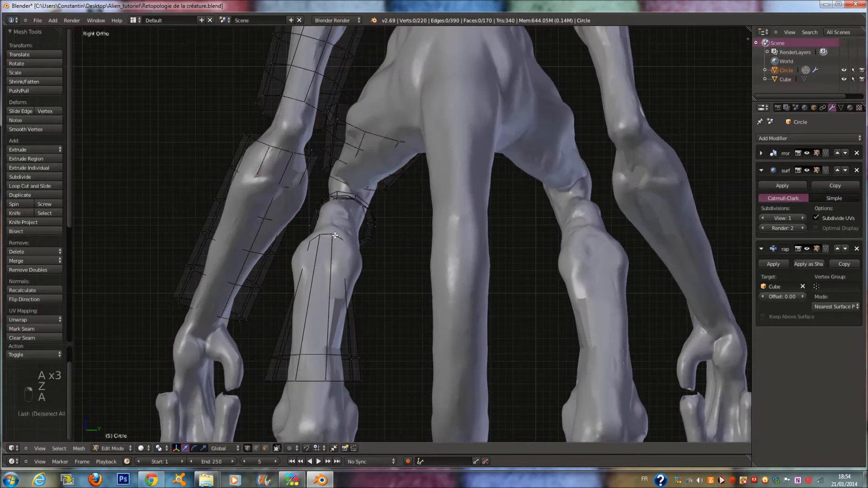
# - Scale the lower-leg sleeve's top ring by 2.01 and move it -0.27 in Z
pyautogui.keyDown('alt'); pyautogui.rightClick(334, 235); pyautogui.keyUp('alt')
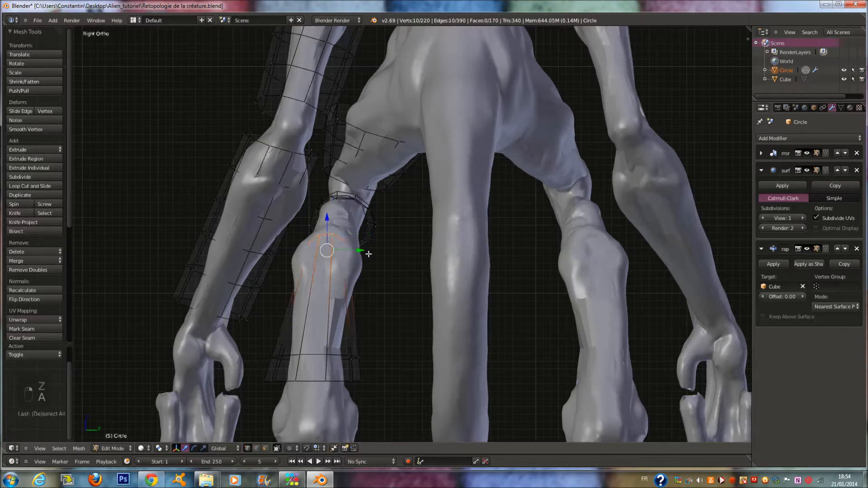
pyautogui.press('s')
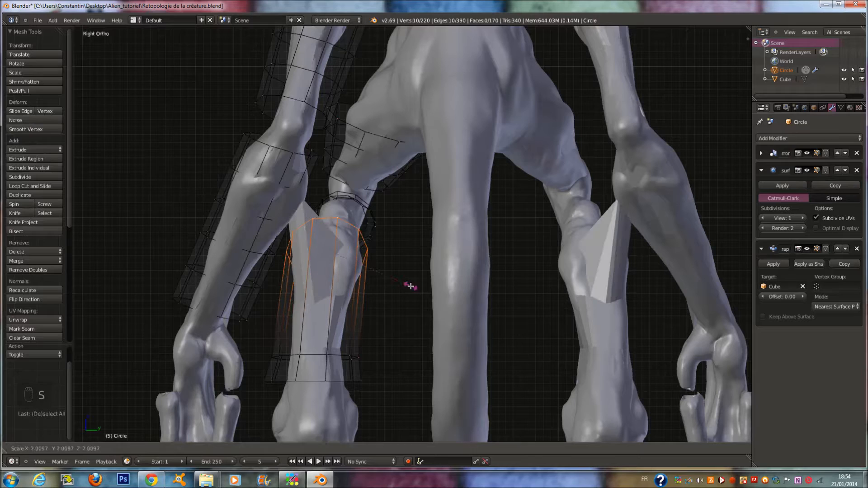
pyautogui.click(410, 286)
pyautogui.press('g')
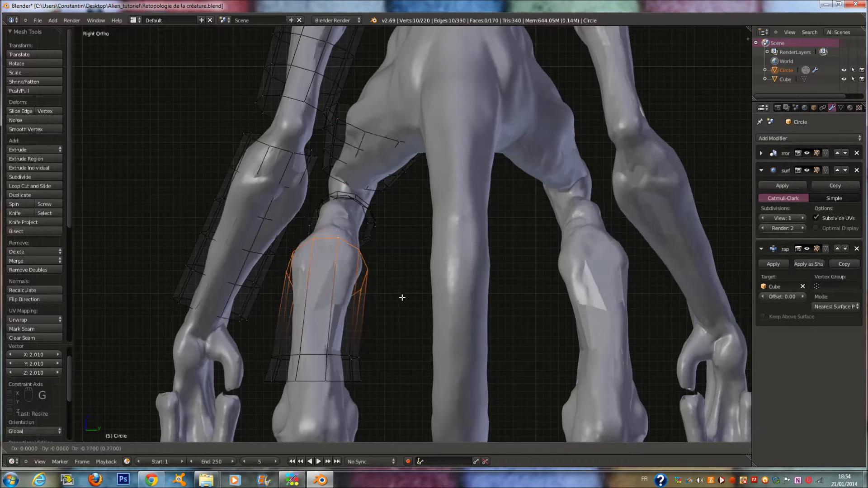
pyautogui.click(402, 297)
# - Move the front vertex of the lower-leg sleeve's top ring downward to even out the stretched faces on the shin
pyautogui.moveTo(403, 300); pyautogui.dragTo(473, 300, button='middle')
pyautogui.rightClick(439, 315)
pyautogui.press('g')
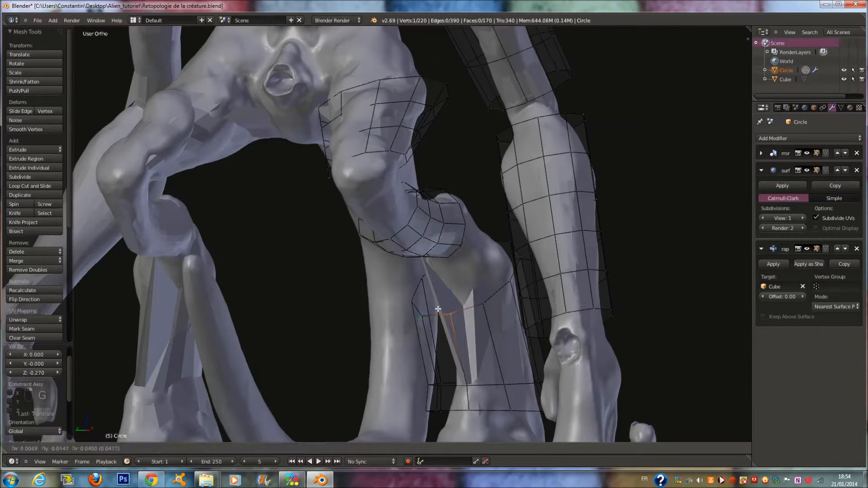
pyautogui.click(435, 312)
pyautogui.moveTo(435, 313); pyautogui.dragTo(410, 321, button='middle')
pyautogui.press('g')
pyautogui.press('g')
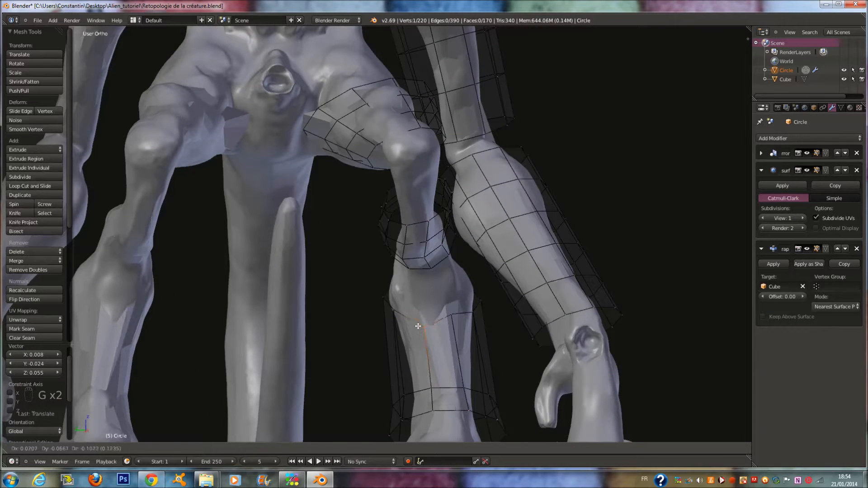
pyautogui.click(421, 330)
pyautogui.press('a')
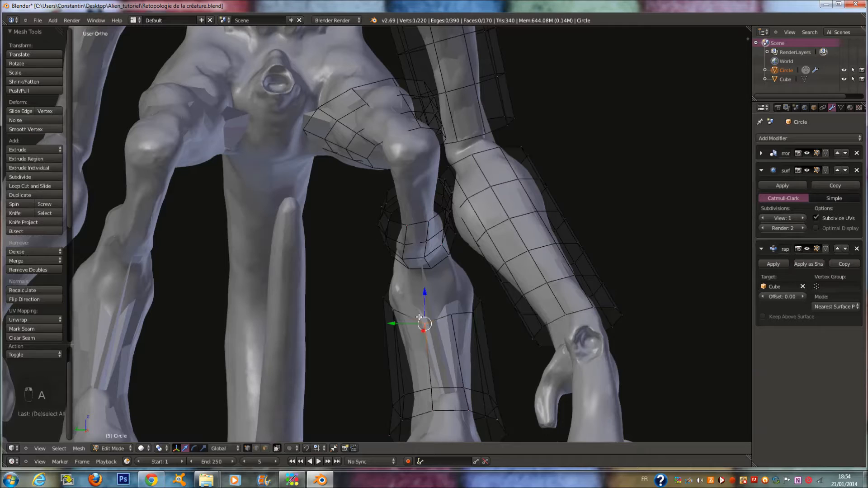
pyautogui.press('g')
pyautogui.click(420, 351)
pyautogui.press('a')
# - Insert three loop cuts between the top ring and the lower loop of the lower-leg sleeve
pyautogui.hotkey('ctrl', 'r')
pyautogui.scroll(1, 424, 360)
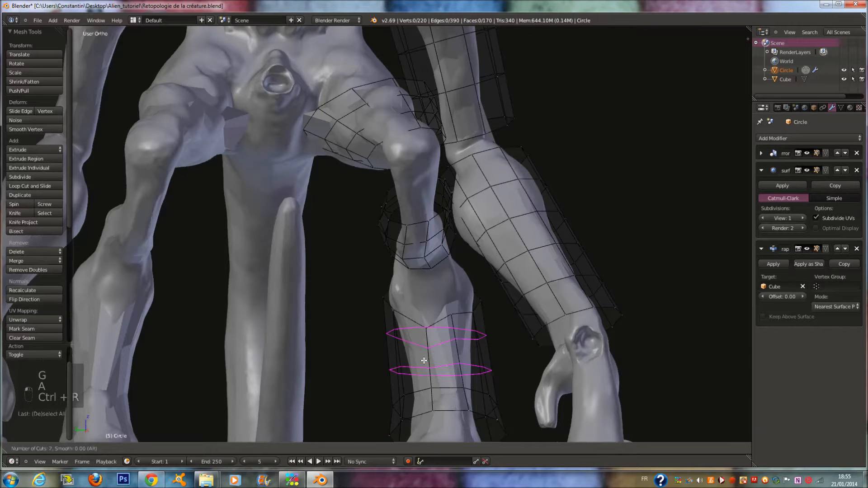
pyautogui.click(424, 361)
pyautogui.press('z')
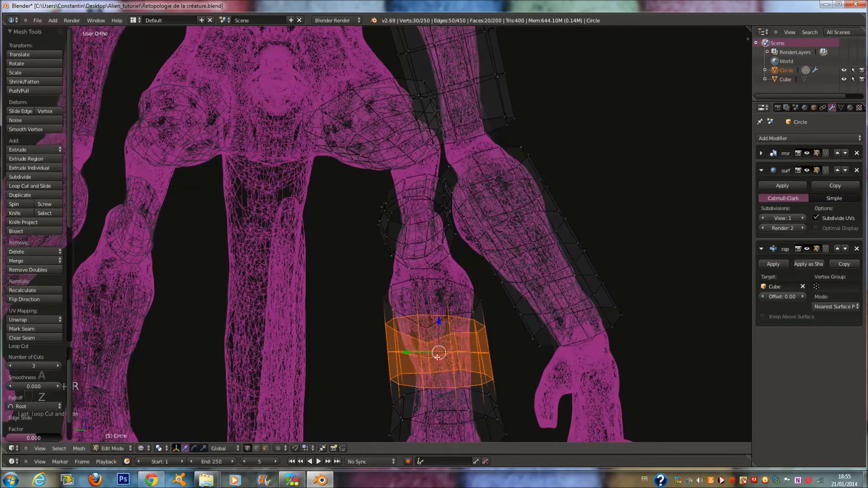
pyautogui.press('a')
pyautogui.press('a')
pyautogui.press('a')
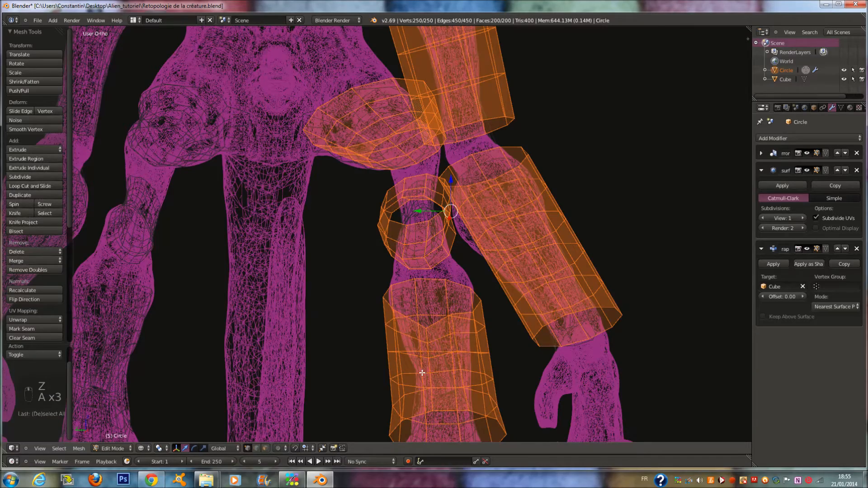
# - Examine how all the limb sleeves sit around the sculpt, from perspective, side and frontal views
pyautogui.scroll(-6, 422, 372)
pyautogui.press('z')
pyautogui.moveTo(404, 341); pyautogui.dragTo(389, 390, button='middle')
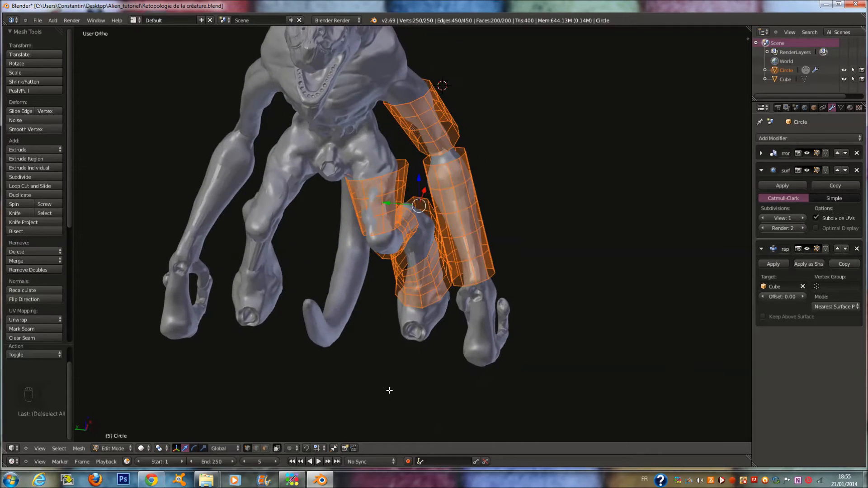
pyautogui.press('KP_1')
pyautogui.press('ctrl+KP_1')
pyautogui.press('ctrl+KP_3')
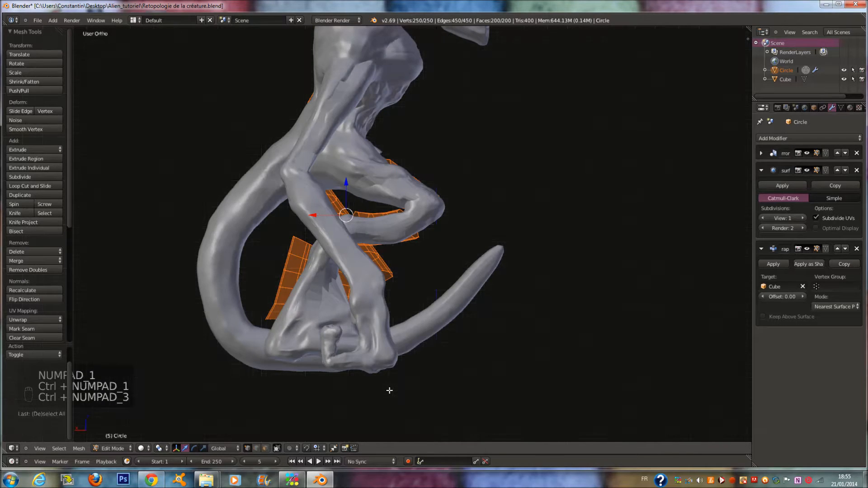
pyautogui.keyDown('shift'); pyautogui.scroll(11, 373, 226); pyautogui.keyUp('shift')
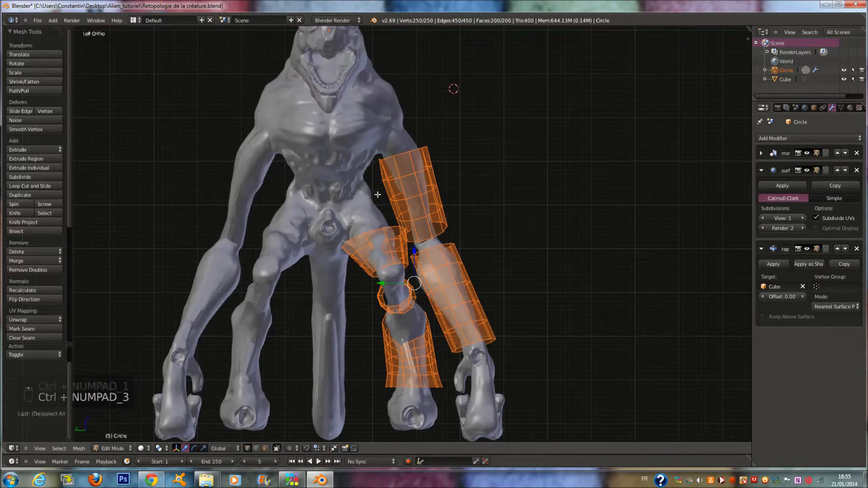
pyautogui.scroll(1, 377, 230)
pyautogui.scroll(-6, 397, 268)
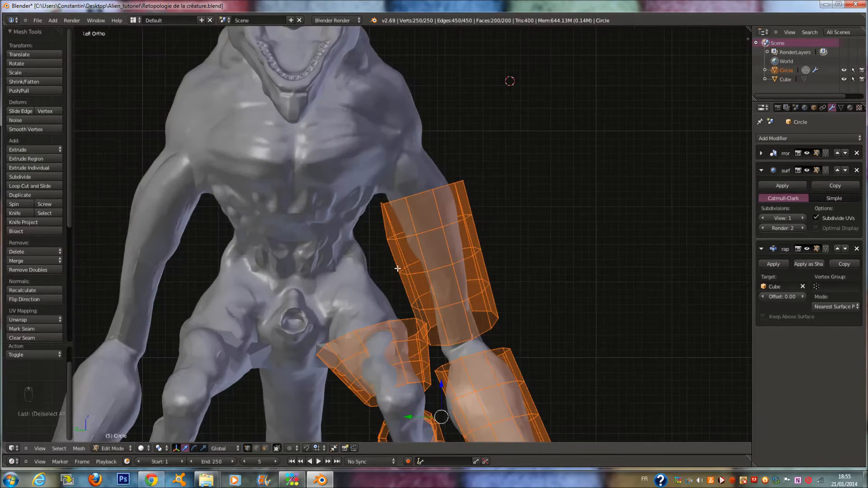
pyautogui.keyDown('shift'); pyautogui.scroll(-3, 400, 268); pyautogui.keyUp('shift')
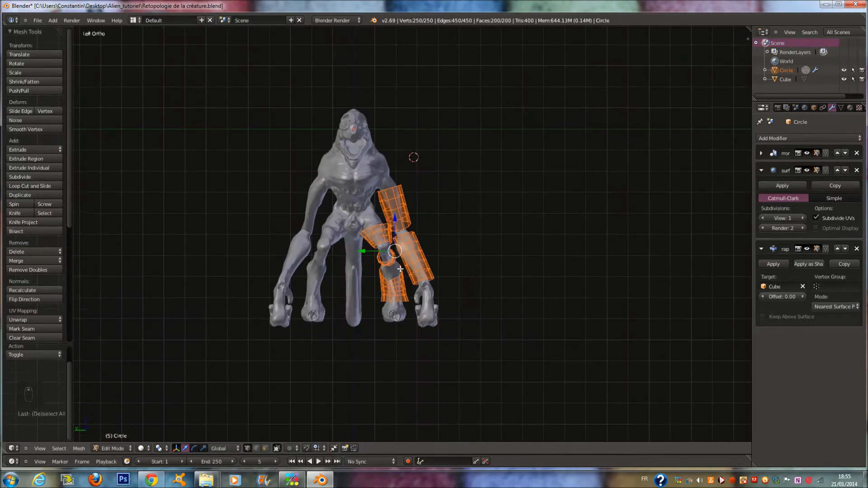
pyautogui.scroll(3, 407, 181)
# - Duplicate the top ring of the upper-arm sleeve -2.402 in Y and -0.760 in Z, and delete the copy's edges
pyautogui.press('a')
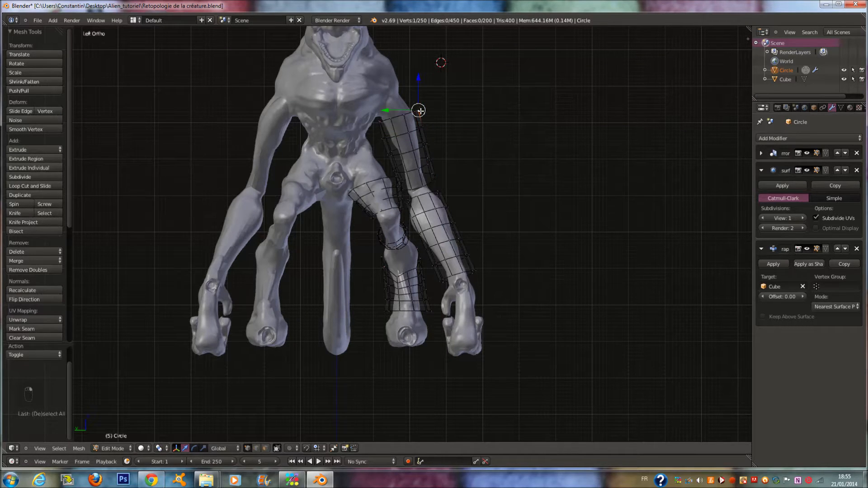
pyautogui.keyDown('alt'); pyautogui.rightClick(404, 105); pyautogui.keyUp('alt')
pyautogui.press('z')
pyautogui.hotkey('ctrl', 's')
pyautogui.scroll(2, 411, 130)
pyautogui.hotkey('shift', 'd')
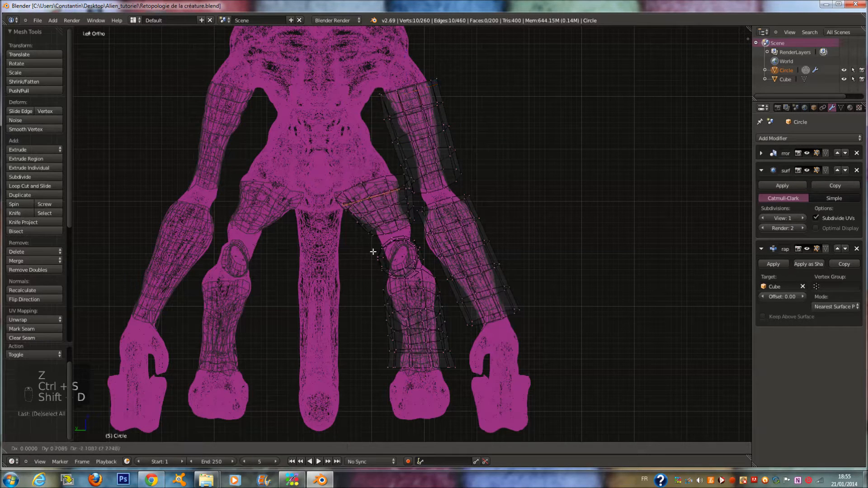
pyautogui.click(550, 162)
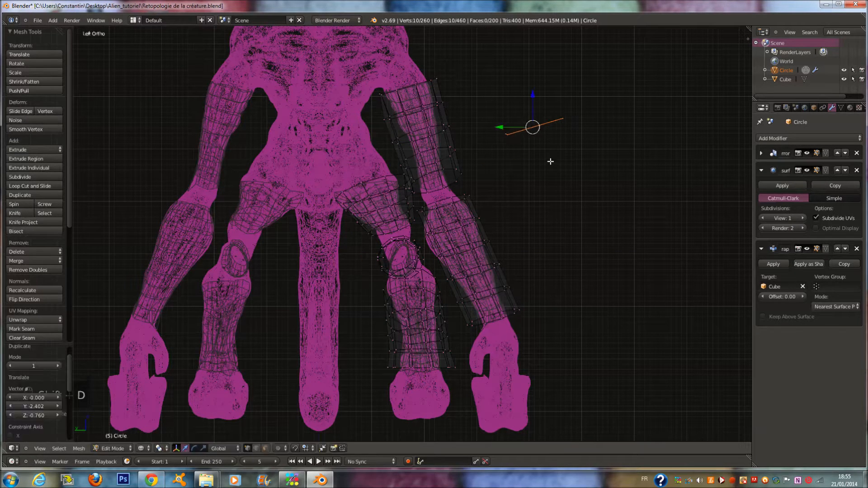
pyautogui.press('x')
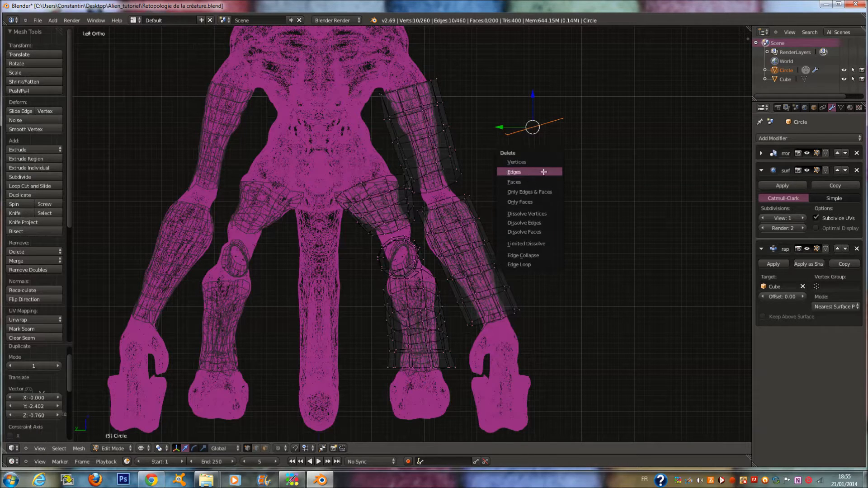
pyautogui.click(554, 170)
# - Return to Object Mode with solid shading and apply the Shrinkwrap modifier to the sleeves
pyautogui.press('z')
pyautogui.press('Tab')
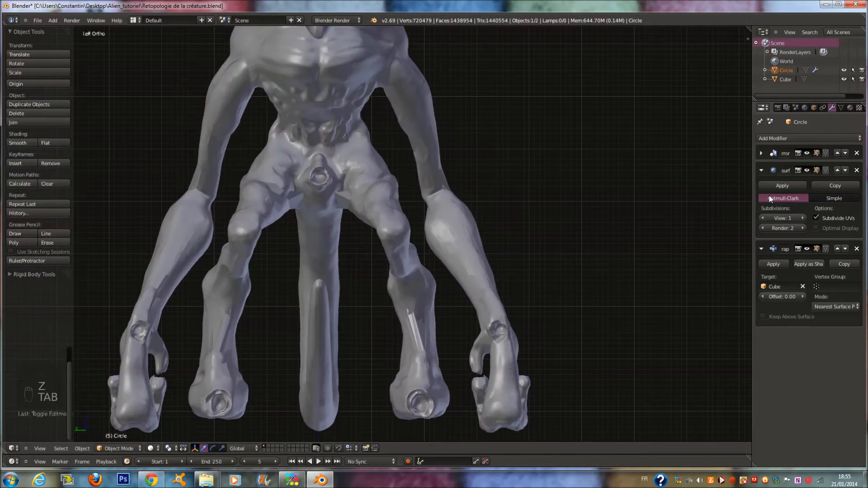
pyautogui.click(761, 170)
pyautogui.click(772, 203)
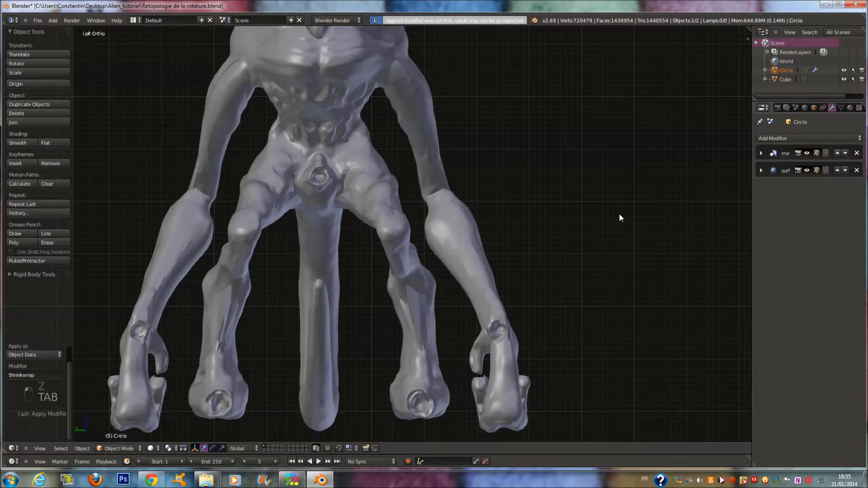
# - Try moving the sleeves away from the sculpt to inspect their wrapped shape
pyautogui.press('z')
pyautogui.scroll(-1, 506, 213)
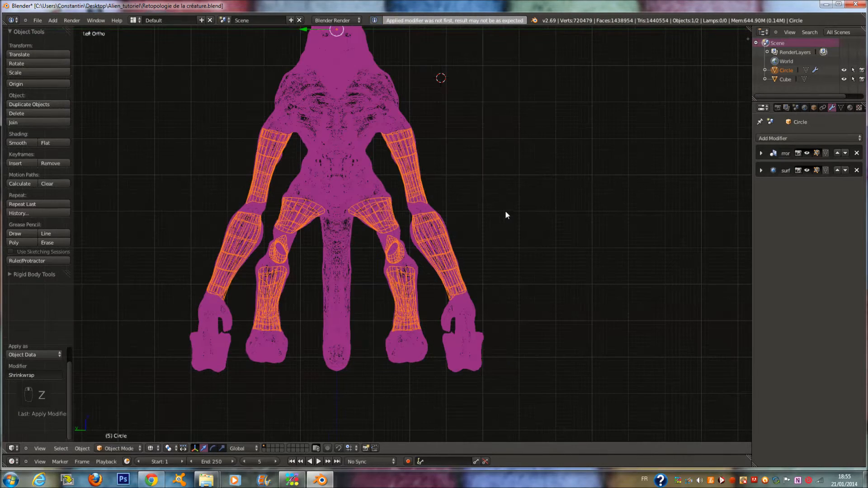
pyautogui.press('g')
pyautogui.rightClick(571, 209)
pyautogui.press('z')
pyautogui.moveTo(570, 212); pyautogui.dragTo(508, 222, button='middle')
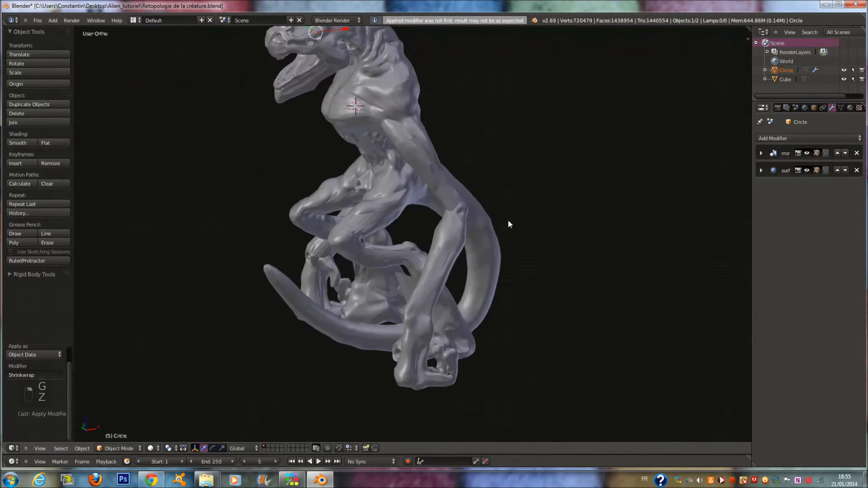
pyautogui.press('g')
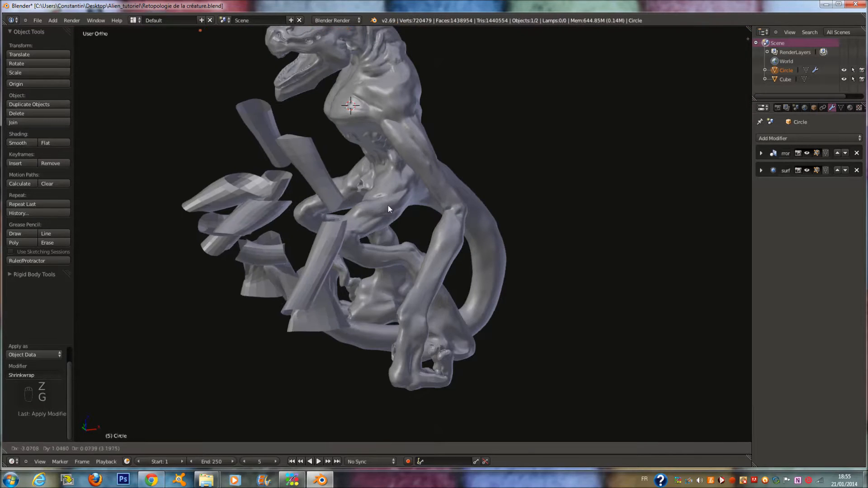
pyautogui.rightClick(157, 153)
# - Set the sleeves object to smooth shading
pyautogui.click(30, 143)
pyautogui.scroll(-3, 410, 173)
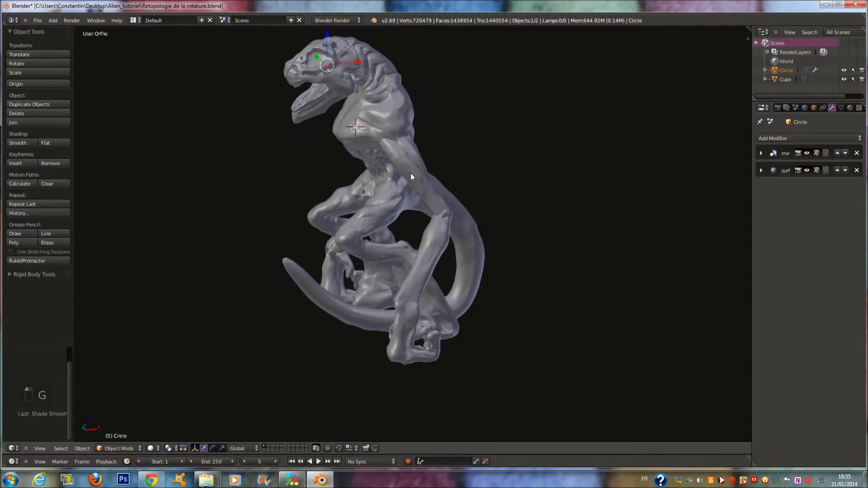
# - Examine the smooth-shaded sleeves by temporarily pulling them off the sculpt from several angles
pyautogui.press('g')
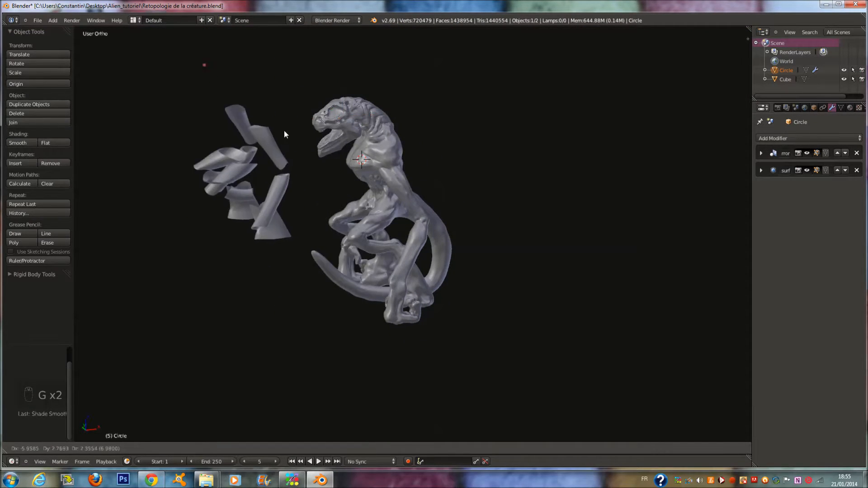
pyautogui.rightClick(283, 129)
pyautogui.moveTo(284, 128); pyautogui.dragTo(404, 127, button='middle')
pyautogui.press('g')
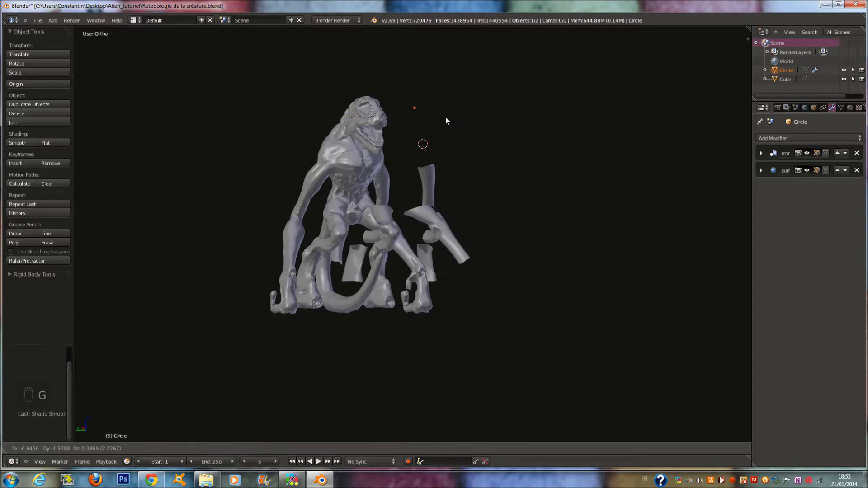
pyautogui.rightClick(445, 118)
pyautogui.scroll(3, 430, 195)
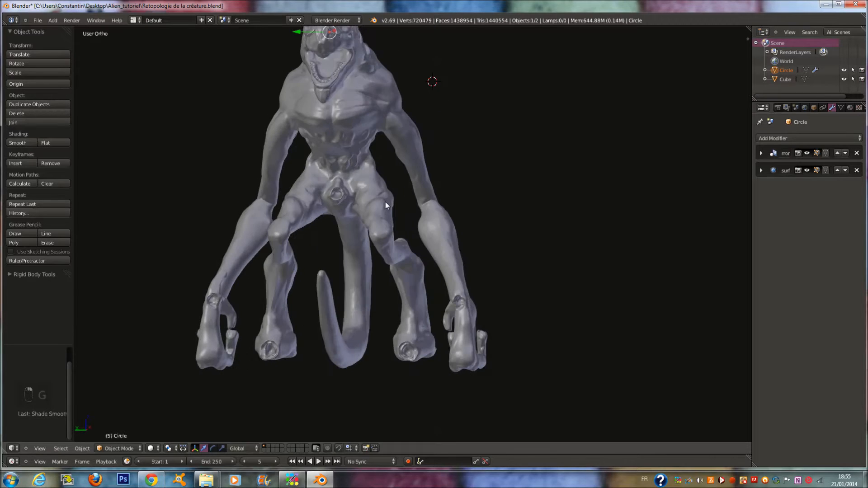
pyautogui.press('g')
pyautogui.rightClick(408, 190)
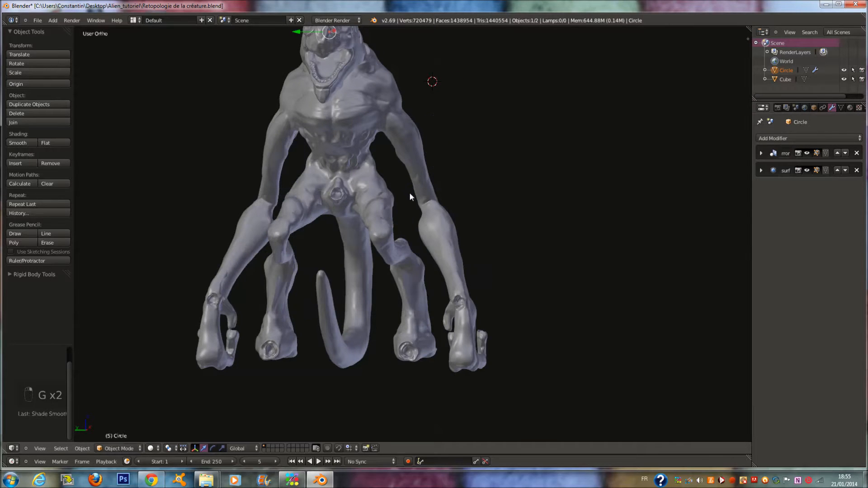
# - Move the sleeves object to the second layer and display only that layer
pyautogui.press('m')
pyautogui.click(491, 210)
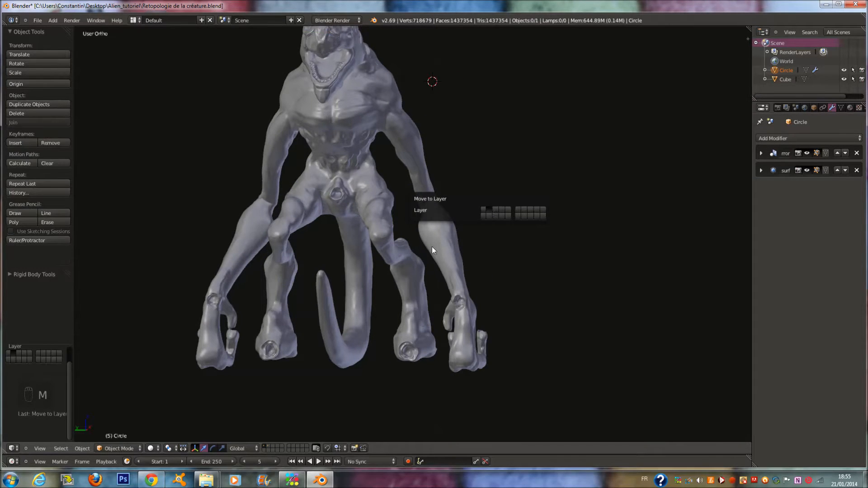
pyautogui.click(266, 448)
pyautogui.moveTo(283, 433); pyautogui.dragTo(493, 329, button='middle')
# - Save the project over the existing Retopologie de la créature.blend file
pyautogui.hotkey('ctrl', 's')
pyautogui.click(493, 327)
pyautogui.scroll(3, 475, 308)
pyautogui.moveTo(457, 287); pyautogui.dragTo(371, 263, button='middle')
pyautogui.hotkey('ctrl', 's')
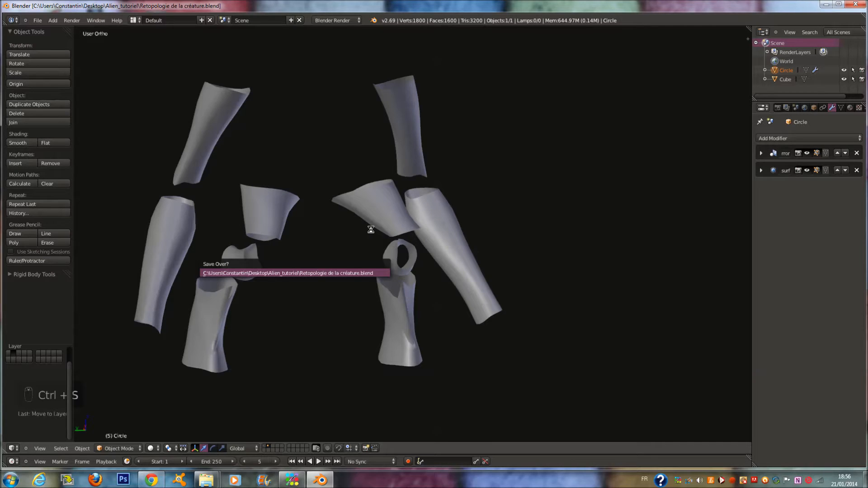
# - Display the sculpt's layer together with the sleeves' layer in wireframe, seen from the left side view
pyautogui.press('KP_1')
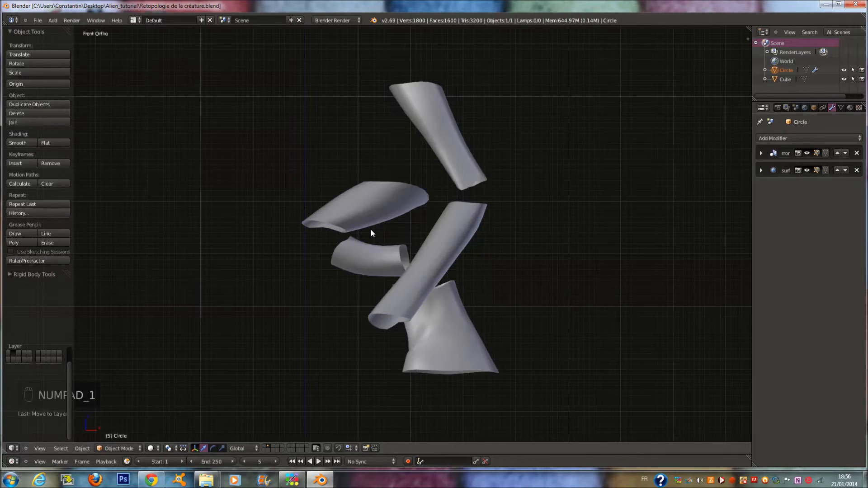
pyautogui.click(37, 21)
pyautogui.scroll(-2, 277, 160)
pyautogui.press('ctrl+KP_1')
pyautogui.press('ctrl+KP_3')
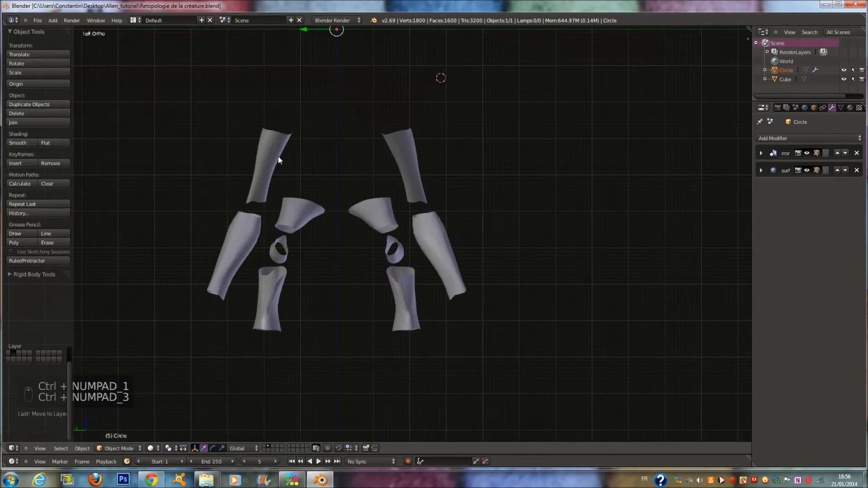
pyautogui.keyDown('shift'); pyautogui.click(267, 446); pyautogui.keyUp('shift')
pyautogui.scroll(2, 351, 224)
pyautogui.press('z')
# - Compare the sleeves' mesh with the sculpt's limbs in wireframe and save the file
pyautogui.press('Tab')
pyautogui.scroll(1, 355, 192)
pyautogui.press('Tab')
pyautogui.press('Tab')
pyautogui.scroll(-1, 354, 192)
pyautogui.keyDown('ctrl'); pyautogui.scroll(-1, 354, 192); pyautogui.keyUp('ctrl')
pyautogui.press('Tab')
pyautogui.scroll(-4, 381, 202)
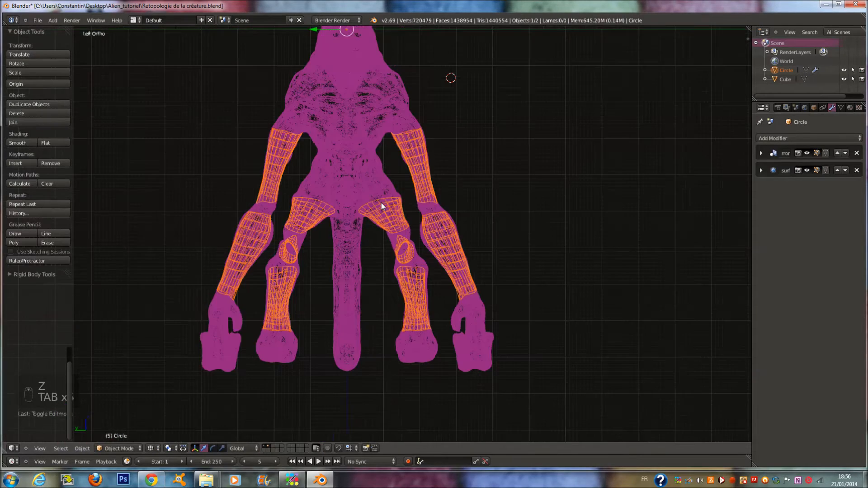
pyautogui.keyDown('ctrl'); pyautogui.scroll(-1, 381, 202); pyautogui.keyUp('ctrl')
pyautogui.scroll(3, 386, 202)
pyautogui.hotkey('ctrl', 's')
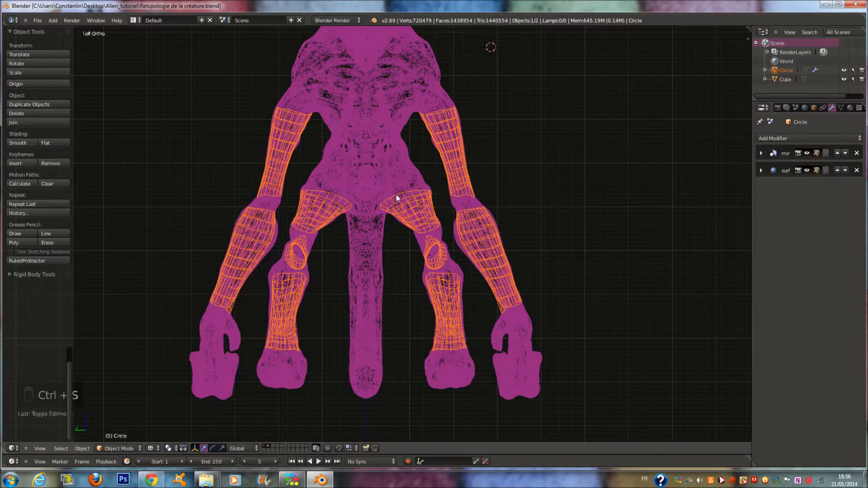
pyautogui.press('a')
pyautogui.keyDown('shift'); pyautogui.scroll(4, 396, 194); pyautogui.keyUp('shift')
pyautogui.hotkey('shift', 'a')
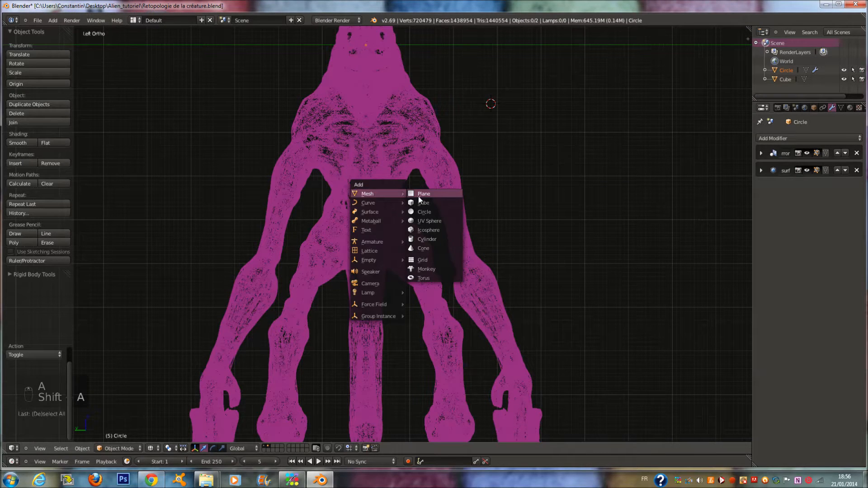
pyautogui.click(442, 211)
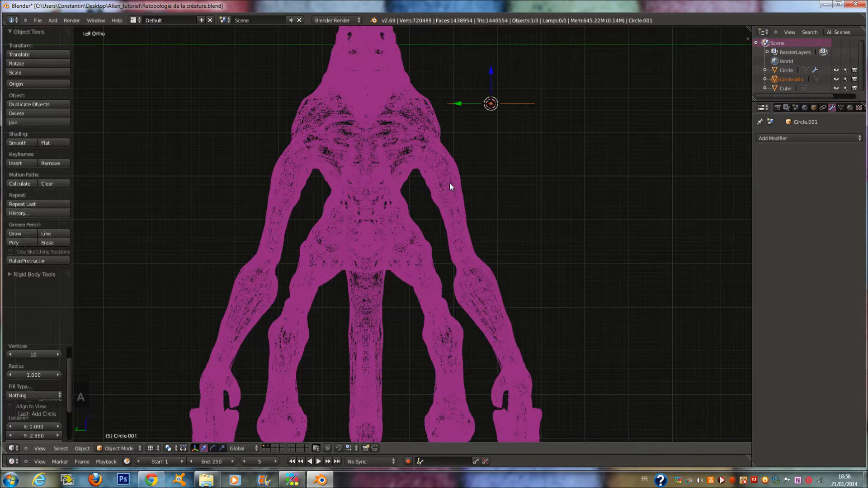
pyautogui.press('x')
pyautogui.click(450, 184)
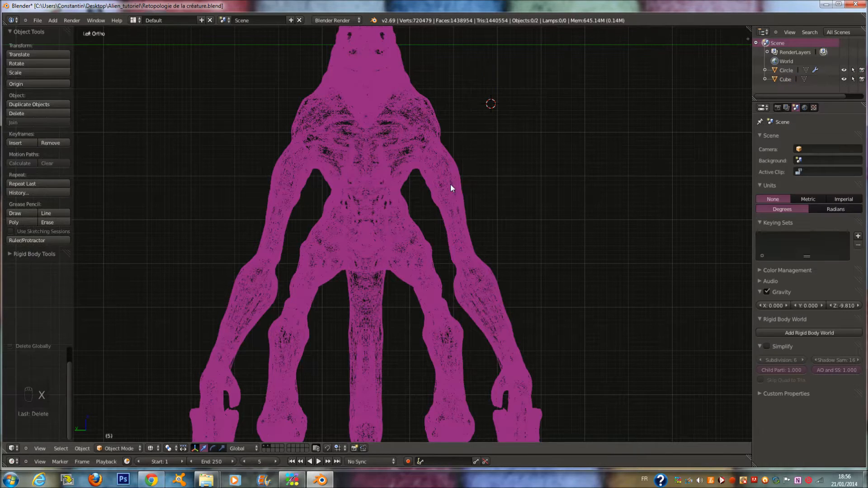
# - Reset the 3D cursor to the scene centre, add a 10-vertex circle there and lower it about 6 units along Z
pyautogui.hotkey('shift', 'c')
pyautogui.hotkey('shift', 'a')
pyautogui.moveTo(449, 187)
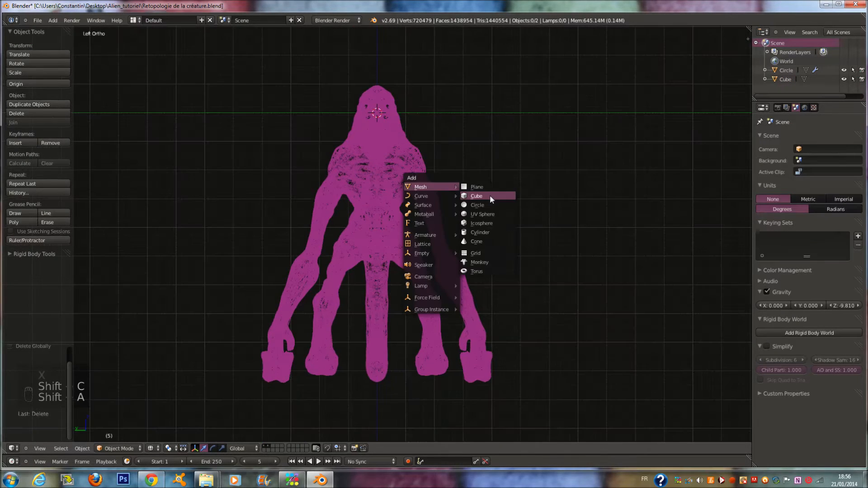
pyautogui.click(477, 205)
pyautogui.press('g')
pyautogui.press('z')
pyautogui.click(389, 251)
pyautogui.press('KP_Decimal')
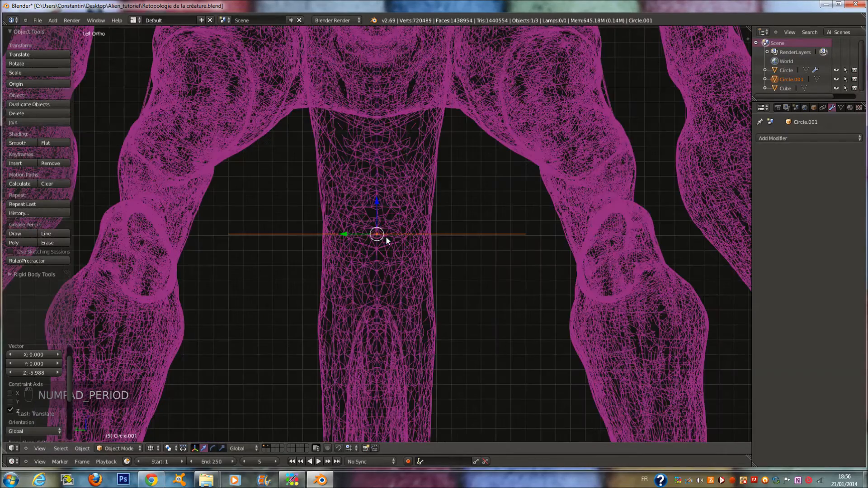
# - In front view, place the circle around the tail near its tip, rotated across the tail and scaled to its thickness
pyautogui.press('KP_3')
pyautogui.press('KP_1')
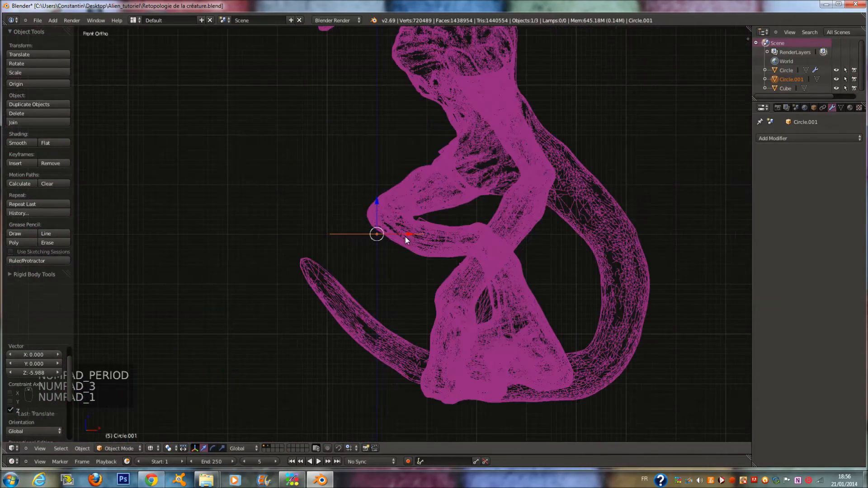
pyautogui.press('g')
pyautogui.click(394, 277)
pyautogui.press('r')
pyautogui.click(351, 209)
pyautogui.press('s')
pyautogui.click(383, 277)
# - Extrude the ring along the tail to the foot, about 1.8 in X and -1.5 in Z, and tilt its end
pyautogui.press('Tab')
pyautogui.press('e')
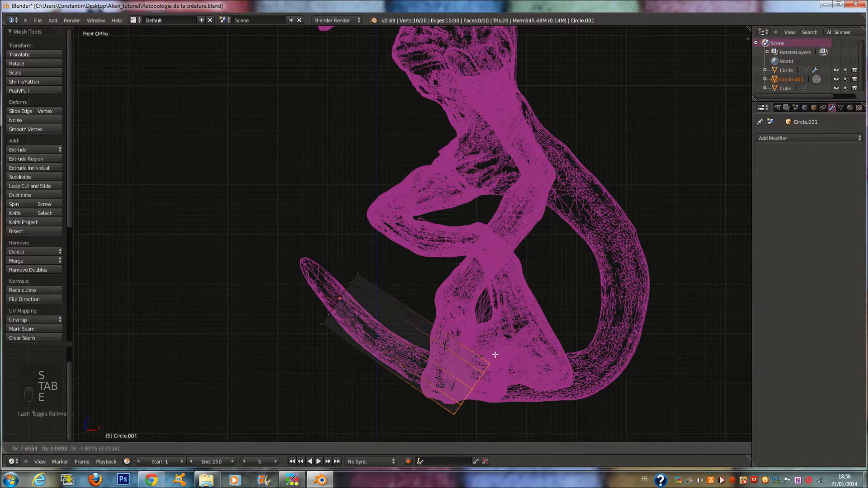
pyautogui.click(473, 346)
pyautogui.press('r')
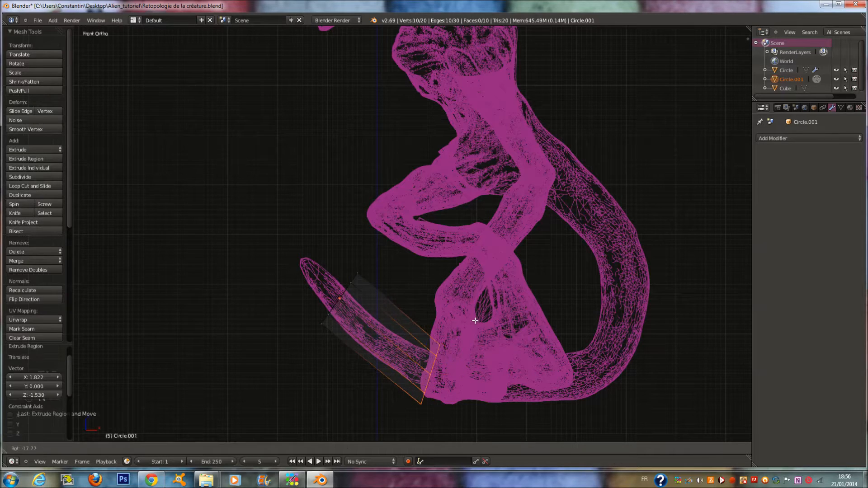
pyautogui.click(470, 319)
# - Extrude the tube along the lower horizontal stretch of the tail to the rear bend, then rotate and adjust the end ring
pyautogui.press('e')
pyautogui.click(639, 354)
pyautogui.press('r')
pyautogui.click(597, 324)
pyautogui.press('g')
pyautogui.click(605, 327)
# - Extrude the tube around the tail's rear bend, rotate the end ring about -56° and position it across the tail
pyautogui.press('e')
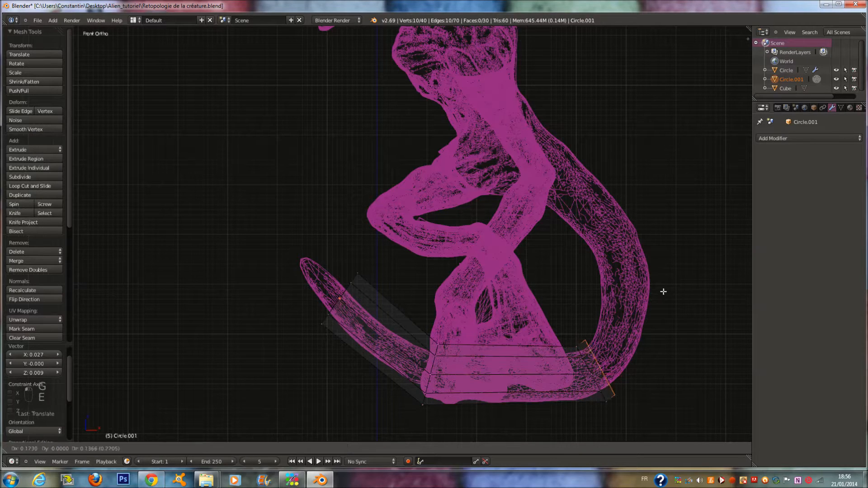
pyautogui.click(692, 226)
pyautogui.press('r')
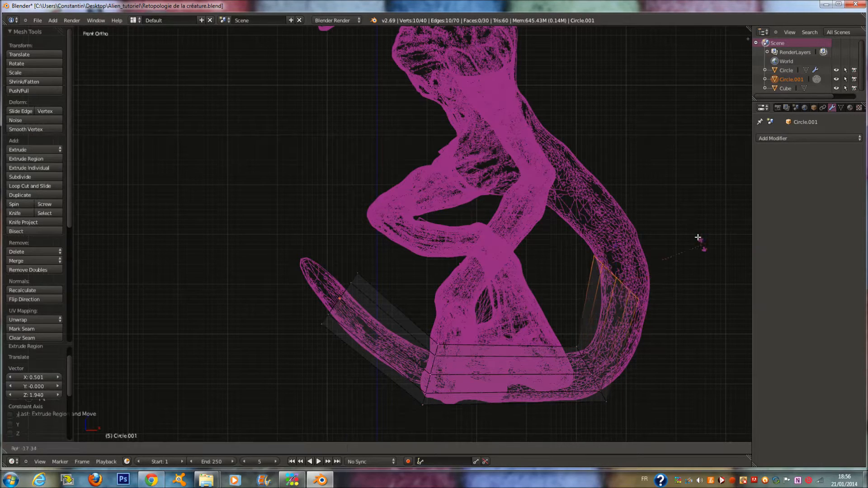
pyautogui.click(663, 213)
pyautogui.press('g')
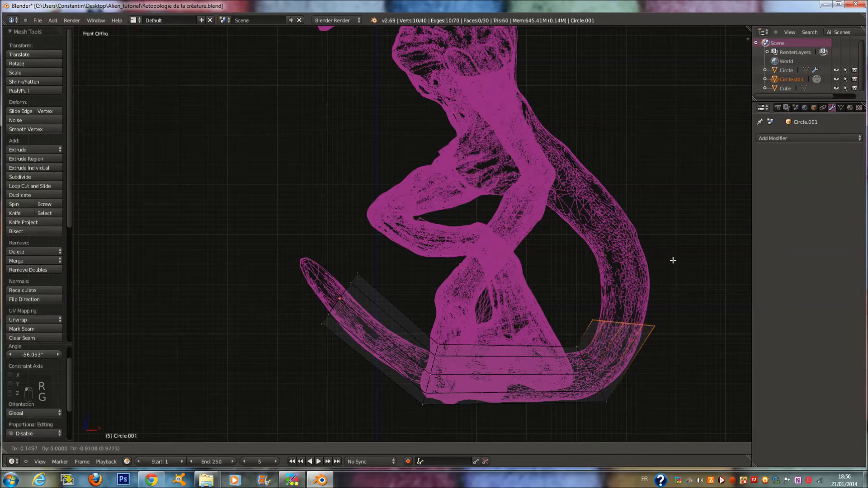
pyautogui.click(672, 260)
# - Extrude the tube about 1.7 units up the tail's rear vertical stretch and rotate the end ring about -39°
pyautogui.press('e')
pyautogui.click(678, 198)
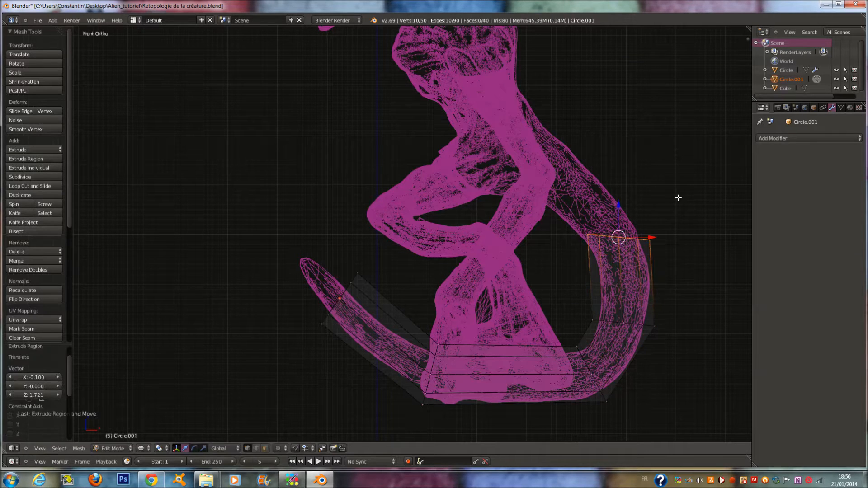
pyautogui.press('r')
pyautogui.click(671, 197)
# - Extrude the tube up to the base of the tail and rotate and scale the end ring to fit there
pyautogui.press('e')
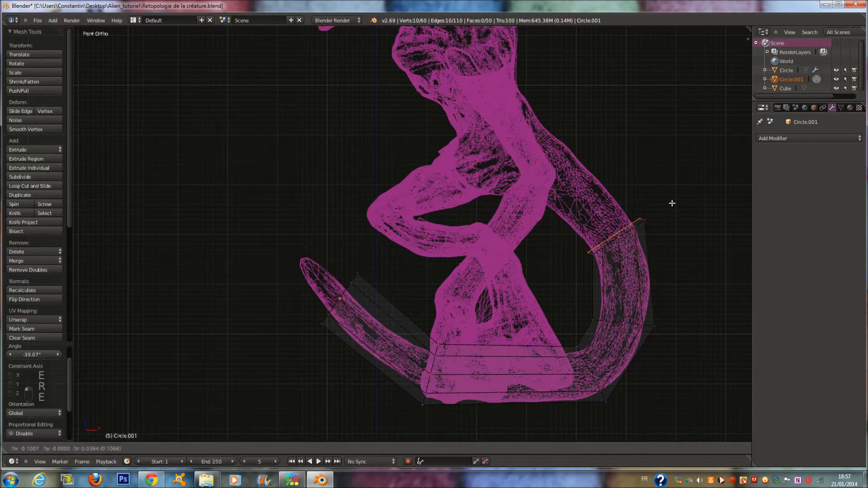
pyautogui.click(610, 143)
pyautogui.press('s')
pyautogui.click(623, 138)
pyautogui.press('r')
pyautogui.click(606, 108)
pyautogui.press('s')
pyautogui.click(597, 127)
# - Add a Shrinkwrap modifier to the tail tube with Keep Above Surface turned off
pyautogui.press('z')
pyautogui.moveTo(594, 130); pyautogui.dragTo(465, 226, button='middle')
pyautogui.scroll(-3, 459, 219)
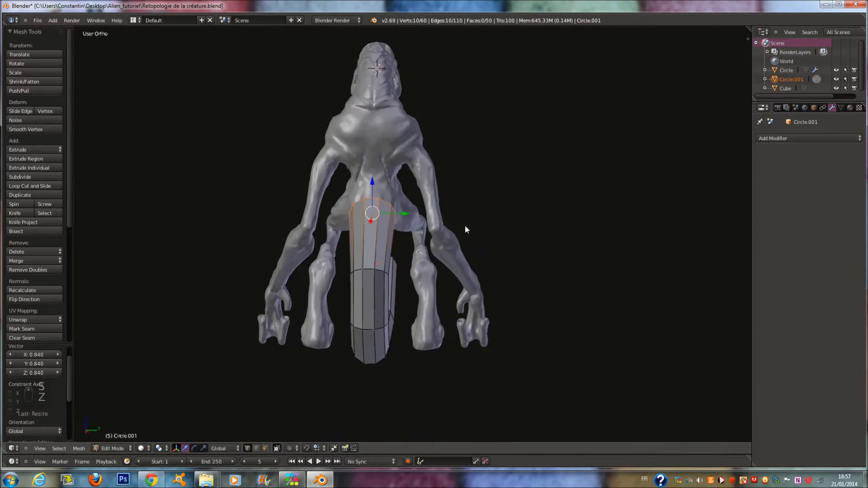
pyautogui.press('Tab')
pyautogui.click(764, 139)
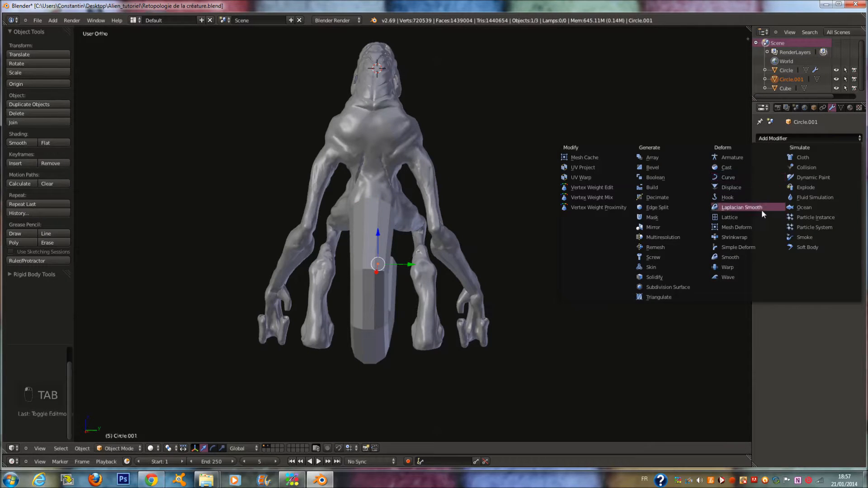
pyautogui.click(744, 237)
pyautogui.scroll(1, 595, 230)
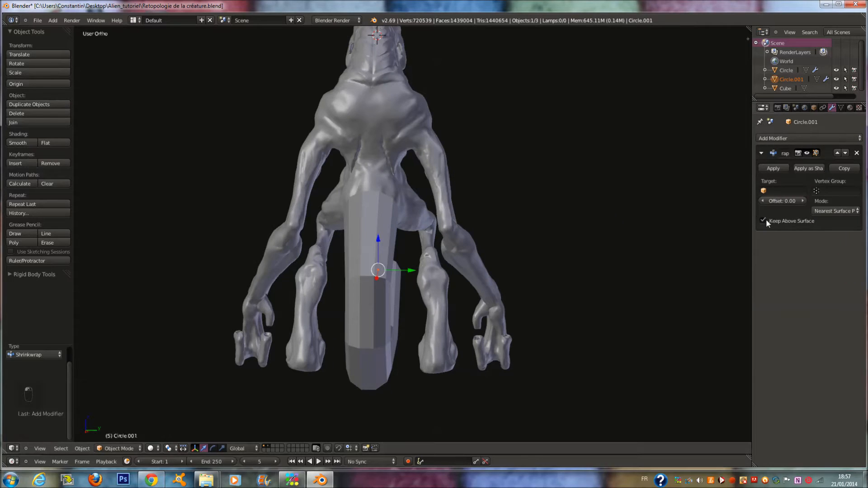
pyautogui.moveTo(612, 225); pyautogui.dragTo(653, 229, button='middle')
pyautogui.press('z')
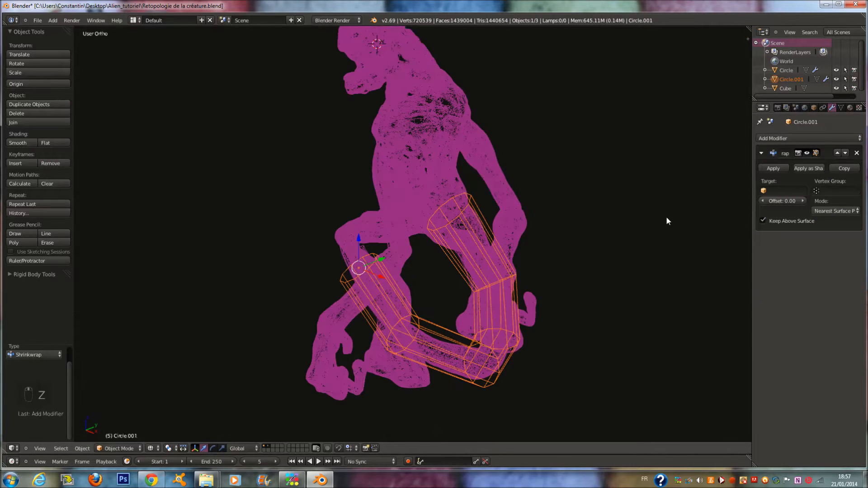
pyautogui.click(763, 221)
pyautogui.press('z')
pyautogui.moveTo(663, 215); pyautogui.dragTo(714, 249, button='middle')
# - Set Cube as the tail tube's Shrinkwrap target and display the result in solid shading
pyautogui.press('Tab')
pyautogui.moveTo(533, 284)
pyautogui.mouseDown(button='middle')
pyautogui.moveTo(474, 302)
pyautogui.moveTo(427, 299)
pyautogui.moveTo(434, 292)
pyautogui.mouseUp(button='middle')
pyautogui.press('z')
pyautogui.press('a')
pyautogui.scroll(3, 475, 302)
pyautogui.press('Tab')
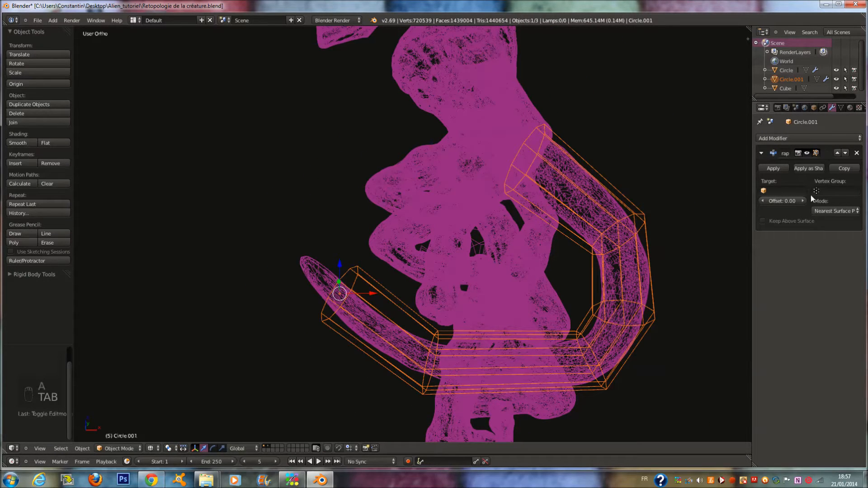
pyautogui.click(784, 191)
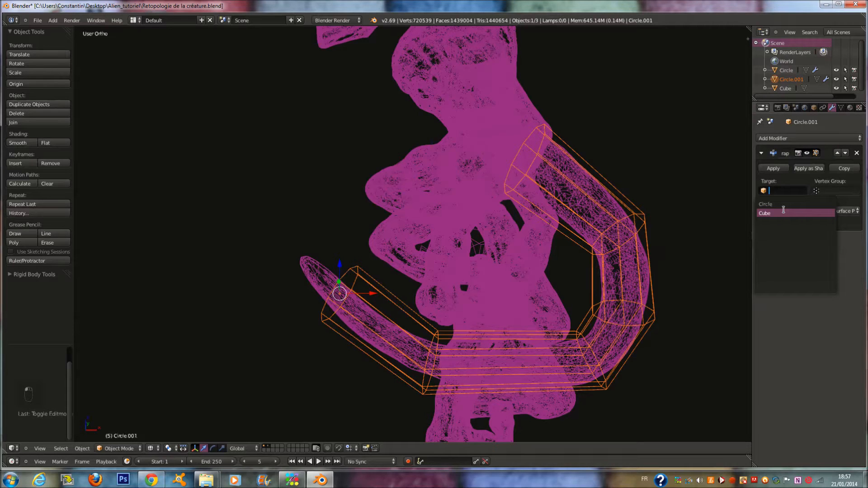
pyautogui.click(784, 212)
pyautogui.press('z')
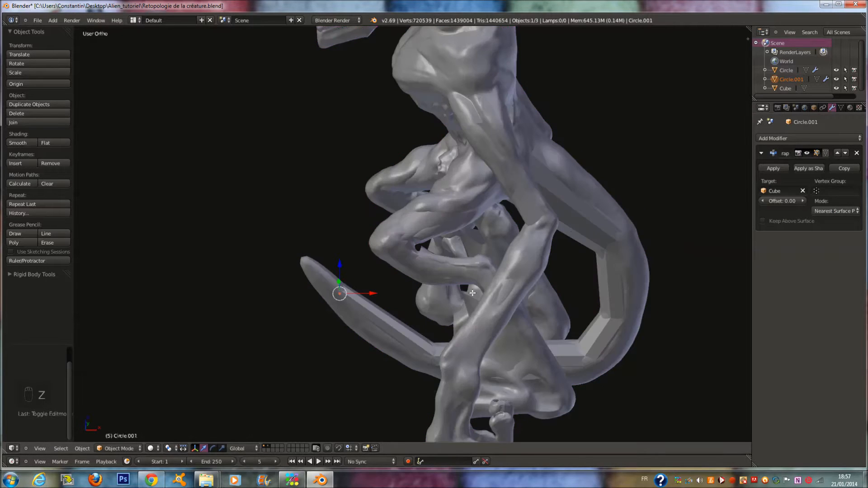
# - Add three evenly spaced loop cuts to the tail tube's segment nearest the tip
pyautogui.press('Tab')
pyautogui.press('z')
pyautogui.press('a')
pyautogui.hotkey('ctrl', 'r')
pyautogui.scroll(1, 407, 311)
pyautogui.scroll(1, 407, 310)
pyautogui.click(407, 311)
pyautogui.rightClick(407, 311)
# - Add four evenly spaced loop cuts to the tail tube's lower horizontal segment
pyautogui.press('a')
pyautogui.hotkey('ctrl', 'r')
pyautogui.scroll(1, 509, 342)
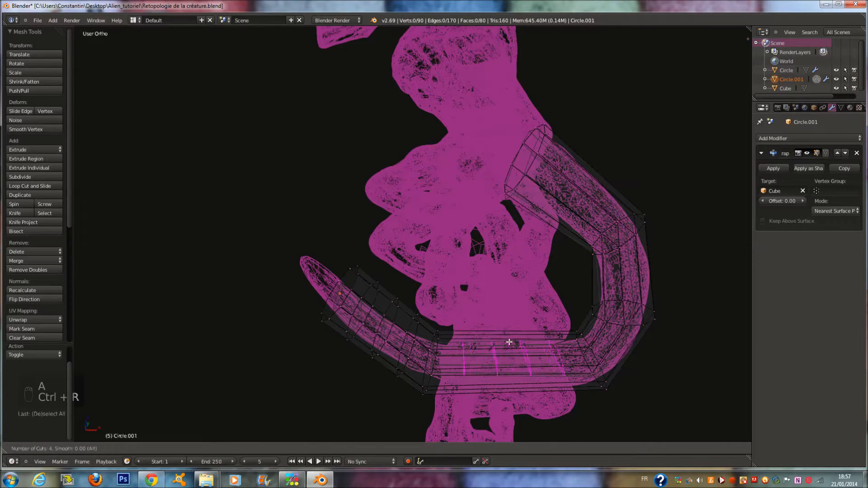
pyautogui.click(509, 342)
pyautogui.rightClick(509, 342)
# - Add three evenly spaced loop cuts to the tail tube's rear vertical segment and four to its uppermost segment
pyautogui.press('a')
pyautogui.hotkey('ctrl', 'r')
pyautogui.click(626, 289)
pyautogui.rightClick(626, 289)
pyautogui.press('a')
pyautogui.hotkey('ctrl', 'r')
pyautogui.scroll(1, 592, 184)
pyautogui.click(593, 184)
pyautogui.rightClick(593, 184)
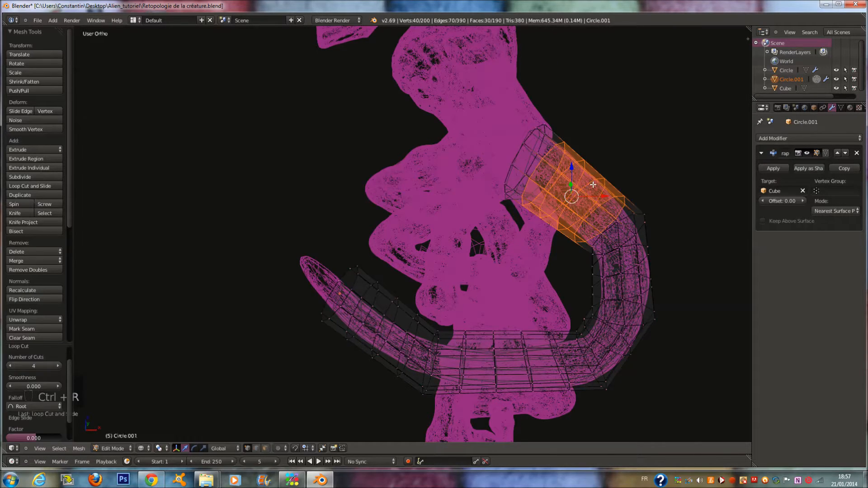
# - Examine the wrapped tail tube from the opposite side in solid and wireframe shading
pyautogui.press('Tab')
pyautogui.press('z')
pyautogui.moveTo(552, 227); pyautogui.dragTo(345, 200, button='middle')
pyautogui.press('z')
pyautogui.press('Tab')
pyautogui.press('Tab')
pyautogui.press('Tab')
pyautogui.press('a')
pyautogui.press('a')
pyautogui.press('a')
pyautogui.press('a')
pyautogui.press('a')
# - Add two loop cuts to the tail tube's short segment at the lower rear bend
pyautogui.hotkey('ctrl', 'r')
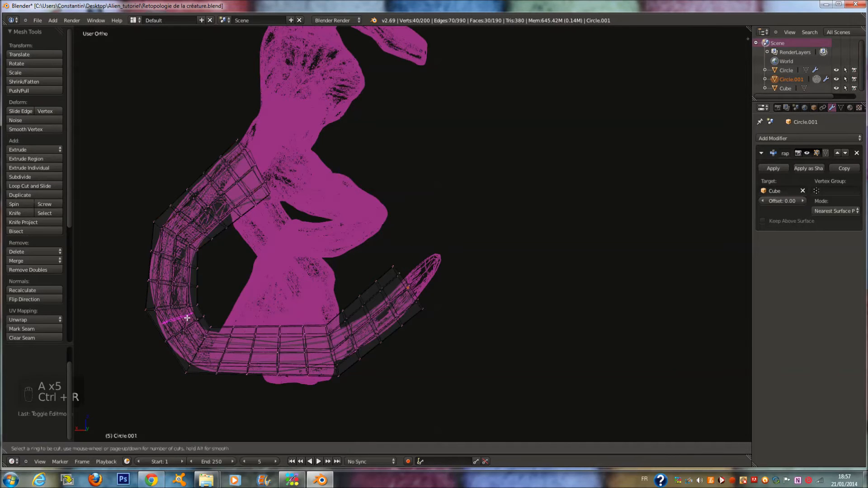
pyautogui.press('a')
pyautogui.hotkey('ctrl', 'r')
pyautogui.press('a')
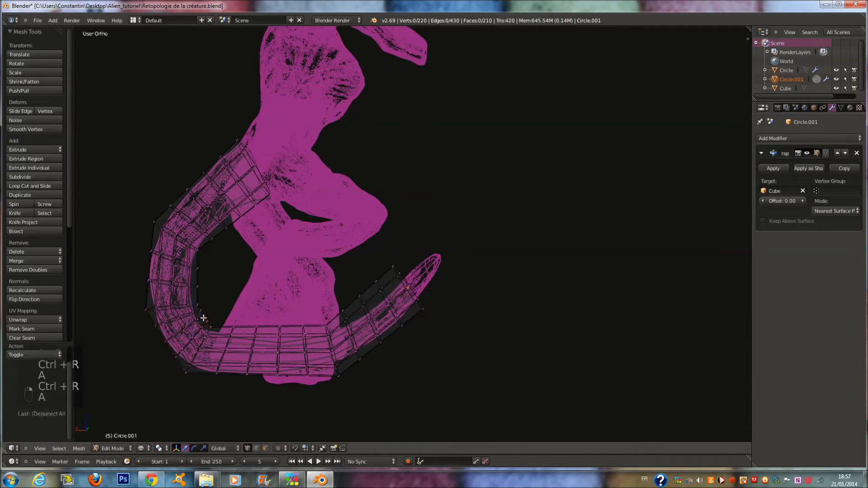
# - Return to Object Mode with solid shading and apply the tail tube's Shrinkwrap modifier
pyautogui.press('Tab')
pyautogui.press('Tab')
pyautogui.press('Tab')
pyautogui.press('Tab')
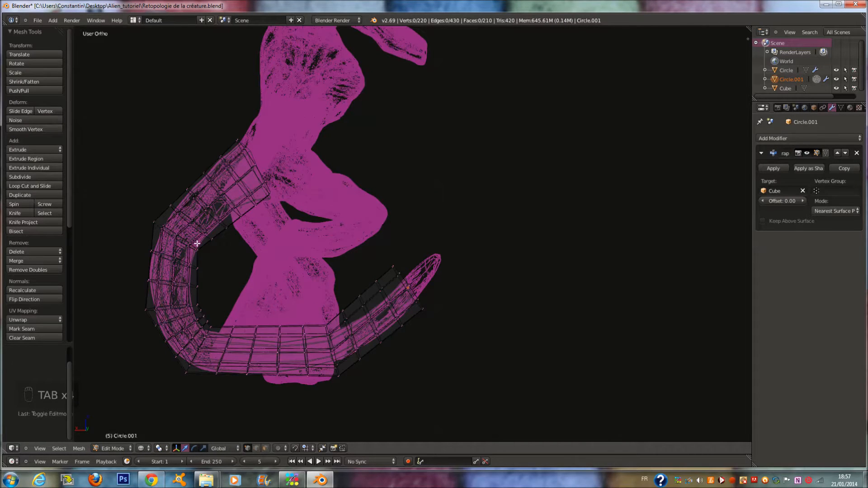
pyautogui.press('Tab')
pyautogui.press('z')
pyautogui.moveTo(297, 227); pyautogui.dragTo(335, 239, button='middle')
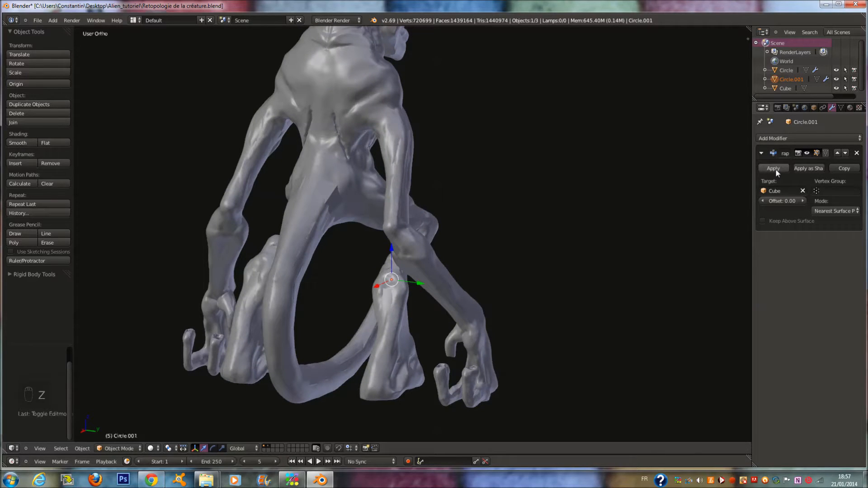
pyautogui.click(774, 169)
# - Move the tail tube to the second layer and display only that layer in solid shading with the sleeves
pyautogui.press('z')
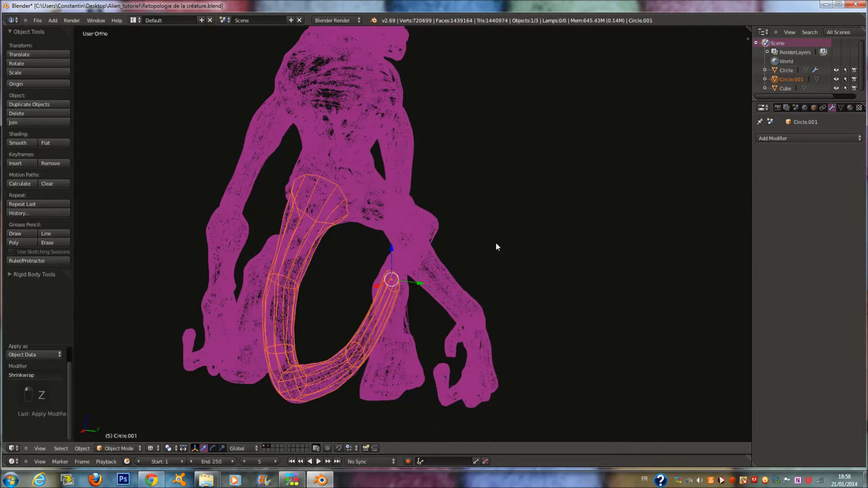
pyautogui.press('m')
pyautogui.click(602, 276)
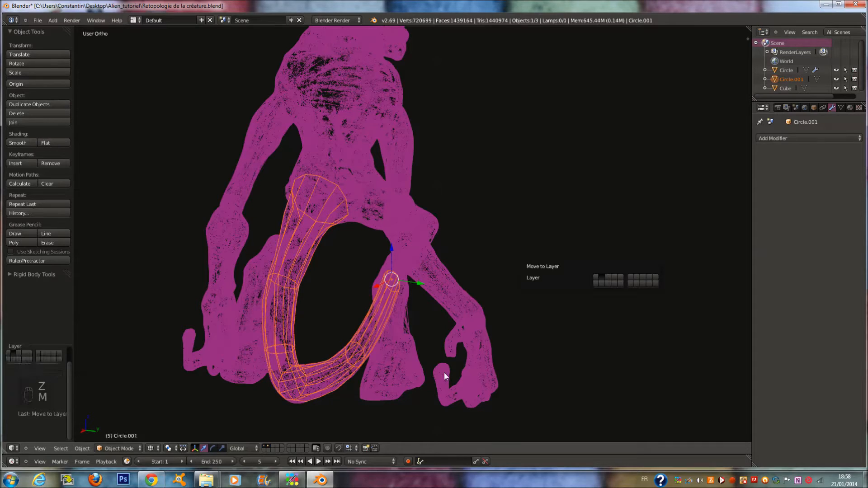
pyautogui.click(269, 445)
pyautogui.press('z')
pyautogui.moveTo(493, 274); pyautogui.dragTo(384, 299, button='middle')
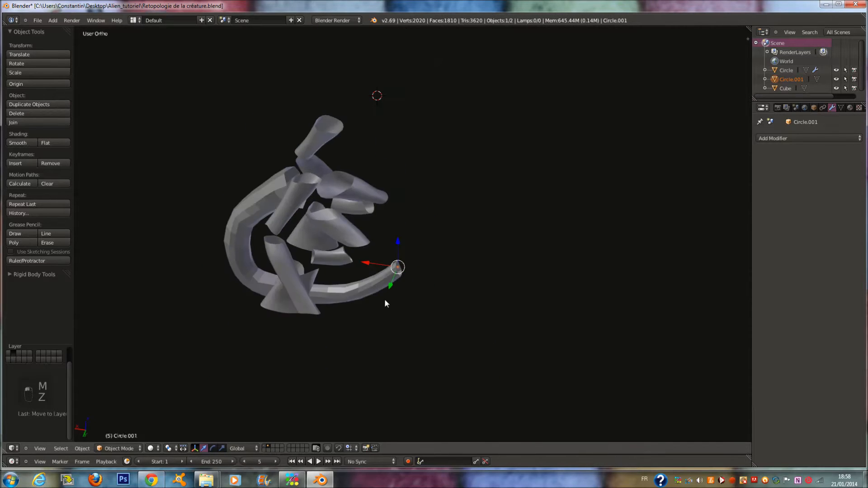
# - Join the tail tube and the limb sleeves into a single object and shade it smooth
pyautogui.hotkey('ctrl', 's')
pyautogui.click(384, 299)
pyautogui.scroll(2, 405, 264)
pyautogui.moveTo(571, 137)
pyautogui.mouseDown(button='middle')
pyautogui.moveTo(456, 142)
pyautogui.moveTo(429, 174)
pyautogui.moveTo(453, 187)
pyautogui.mouseUp(button='middle')
pyautogui.keyDown('shift'); pyautogui.rightClick(422, 175); pyautogui.keyUp('shift')
pyautogui.press('z')
pyautogui.press('z')
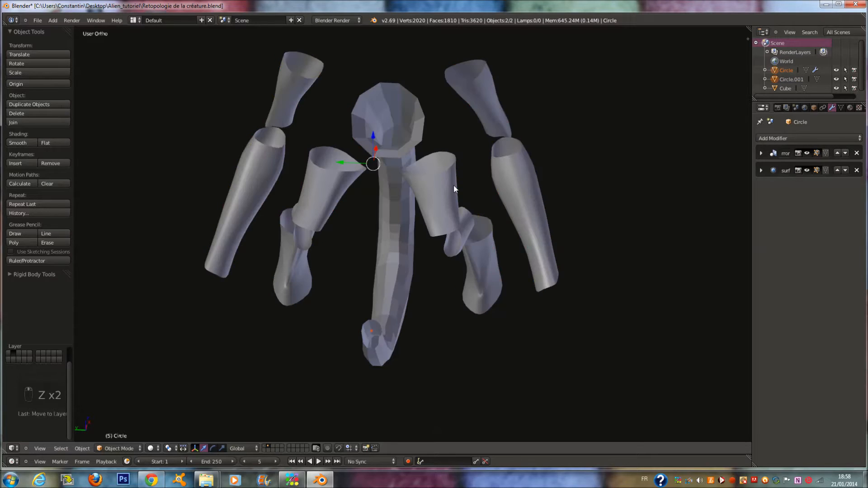
pyautogui.hotkey('ctrl', 'j')
pyautogui.click(13, 143)
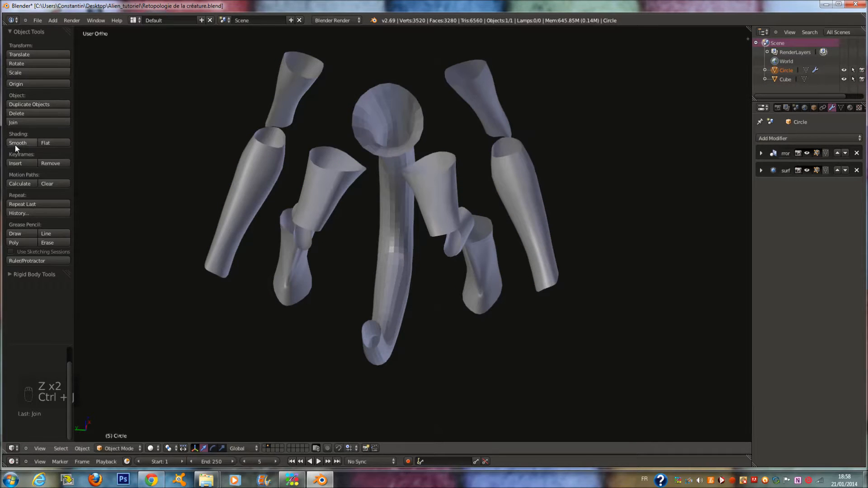
# - Save the file and display the sculpt's layer together with the joined sleeves
pyautogui.moveTo(319, 194); pyautogui.dragTo(500, 219, button='middle')
pyautogui.scroll(-3, 447, 172)
pyautogui.hotkey('ctrl', 's')
pyautogui.click(476, 221)
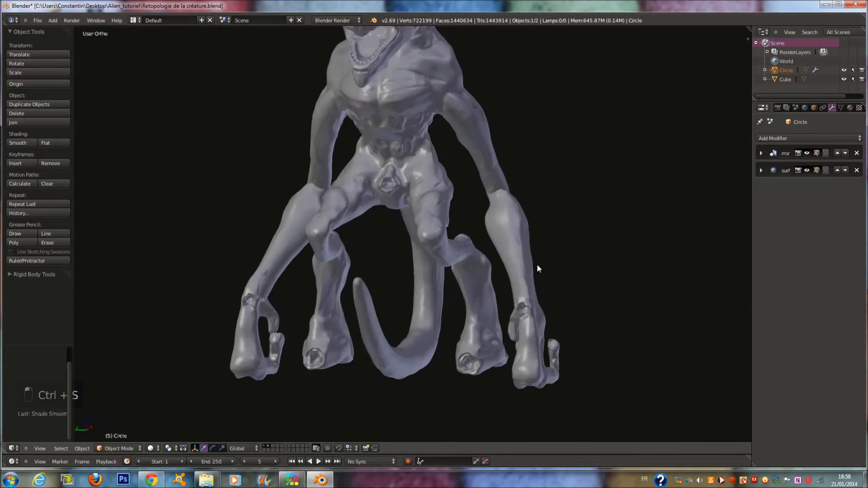
# - Enter Edit Mode on the sleeves and face the creature's chest in left orthographic view, in solid shading with nothing selected
pyautogui.press('z')
pyautogui.press('Tab')
pyautogui.scroll(4, 513, 245)
pyautogui.press('KP_1')
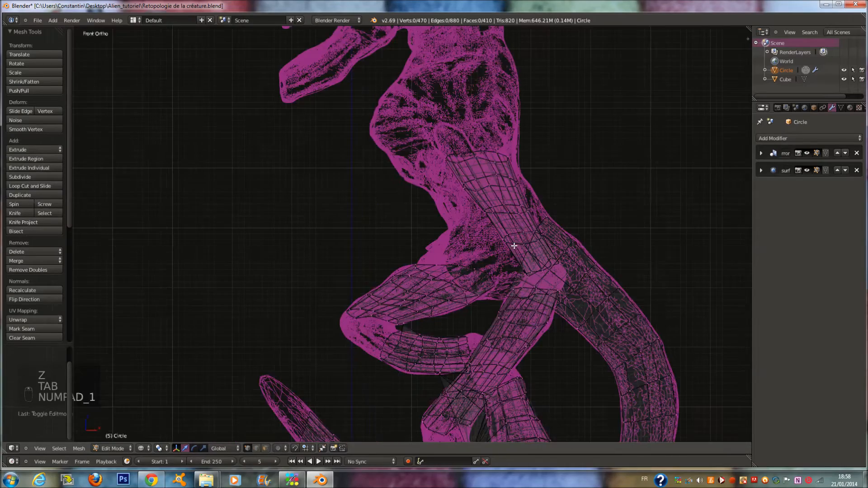
pyautogui.press('ctrl+KP_1')
pyautogui.press('ctrl+KP_3')
pyautogui.press('z')
pyautogui.keyDown('shift'); pyautogui.moveTo(514, 245); pyautogui.dragTo(525, 314, button='middle'); pyautogui.keyUp('shift')
pyautogui.scroll(2, 524, 313)
pyautogui.press('a')
pyautogui.press('a')
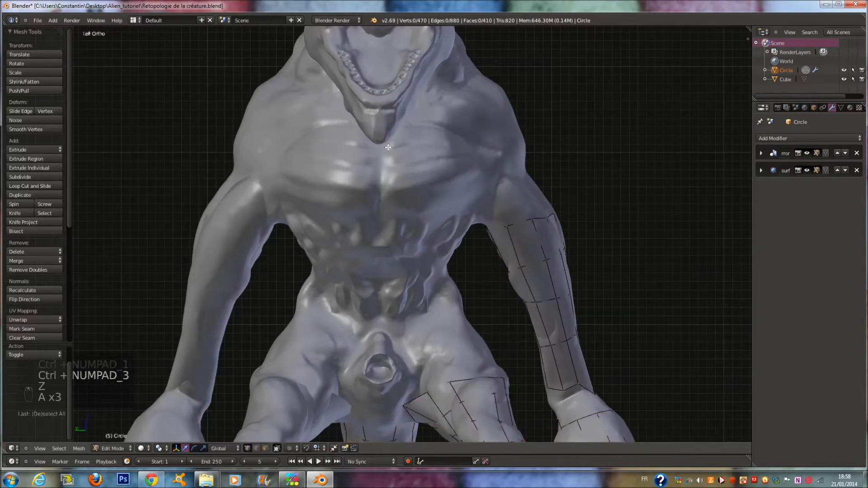
# - Save the file and turn on snapping to faces, with the front edge of the upper-arm sleeve's top rim selected
pyautogui.scroll(3, 393, 176)
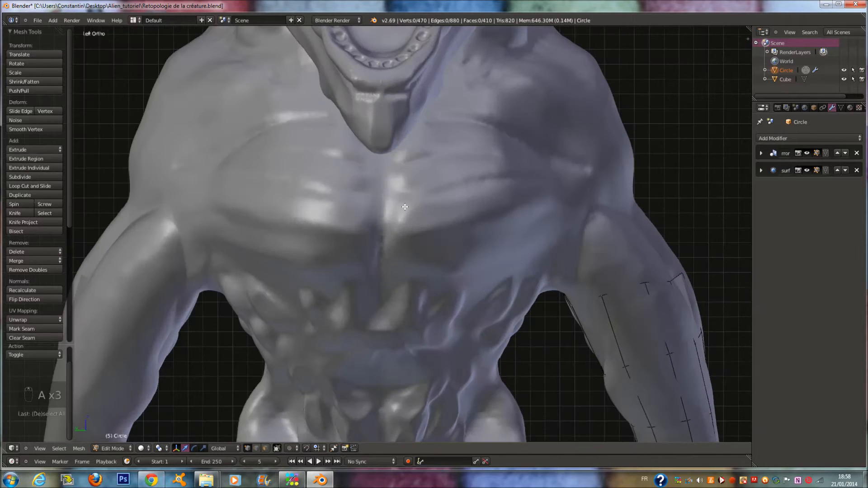
pyautogui.scroll(-1, 405, 206)
pyautogui.rightClick(548, 273)
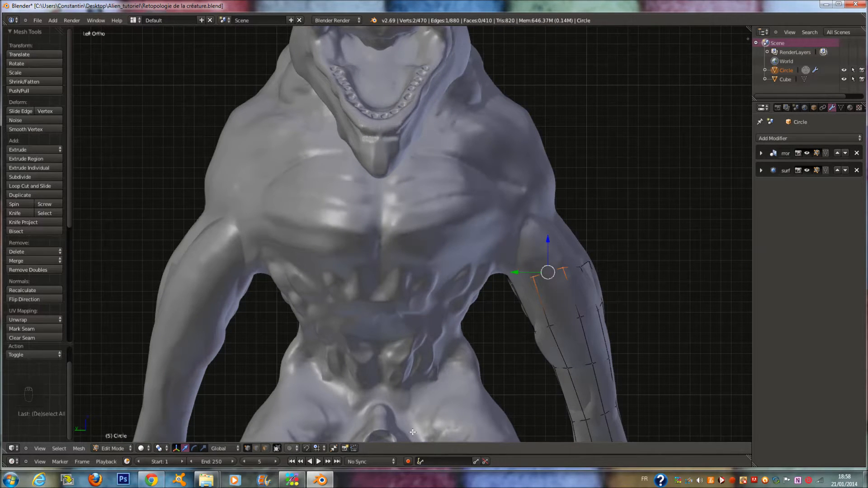
pyautogui.hotkey('ctrl', 's')
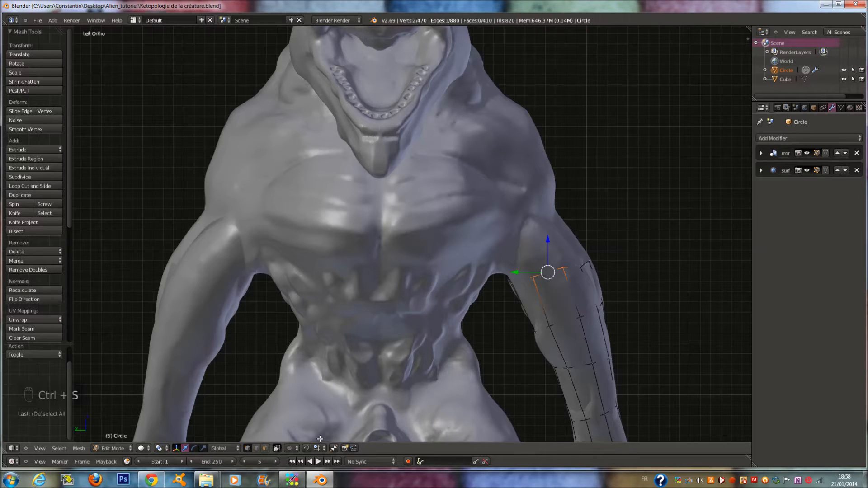
pyautogui.click(305, 448)
pyautogui.click(320, 448)
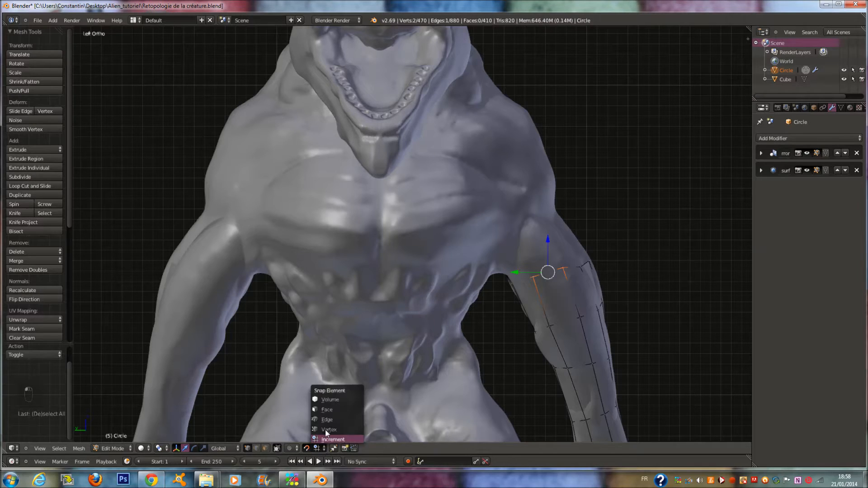
pyautogui.click(329, 411)
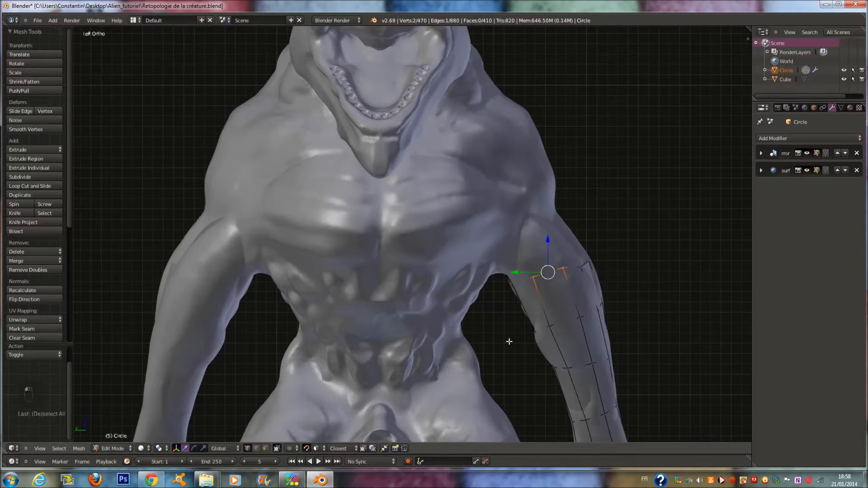
# - Duplicate the selected arm rim edge and place the copy on the chest at the underside of the pectoral
pyautogui.hotkey('shift', 'd')
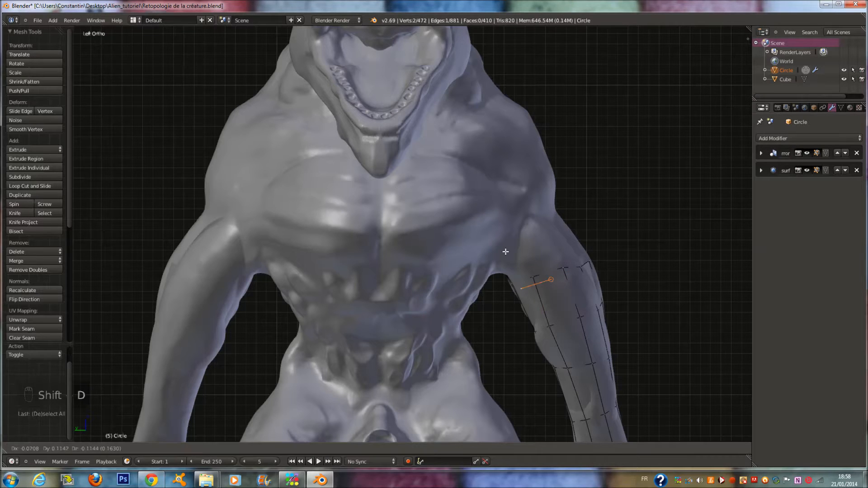
pyautogui.click(438, 284)
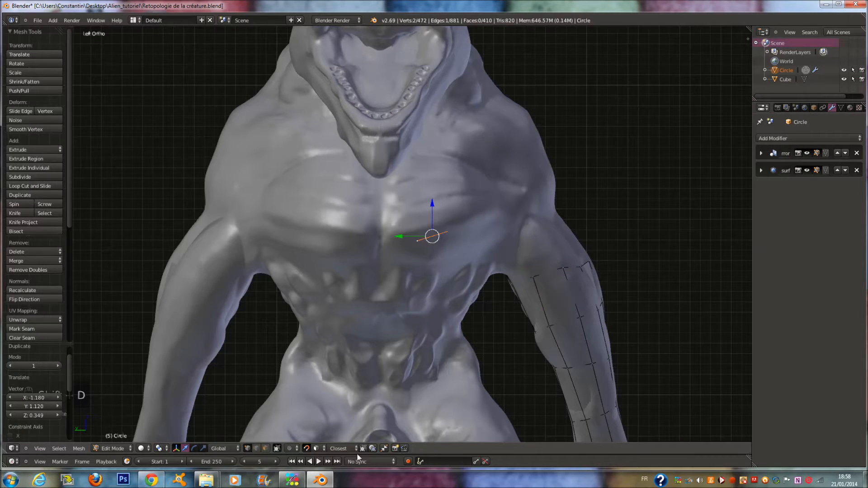
pyautogui.scroll(1, 439, 294)
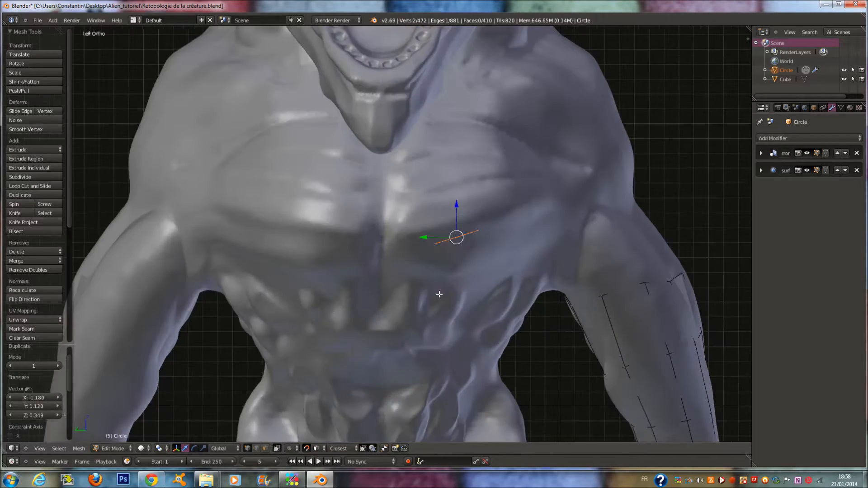
pyautogui.press('g')
pyautogui.click(413, 304)
# - Rotate the duplicated edge about 6.5° and enlarge and position it to span the underside of the pectoral
pyautogui.press('r')
pyautogui.click(511, 283)
pyautogui.press('s')
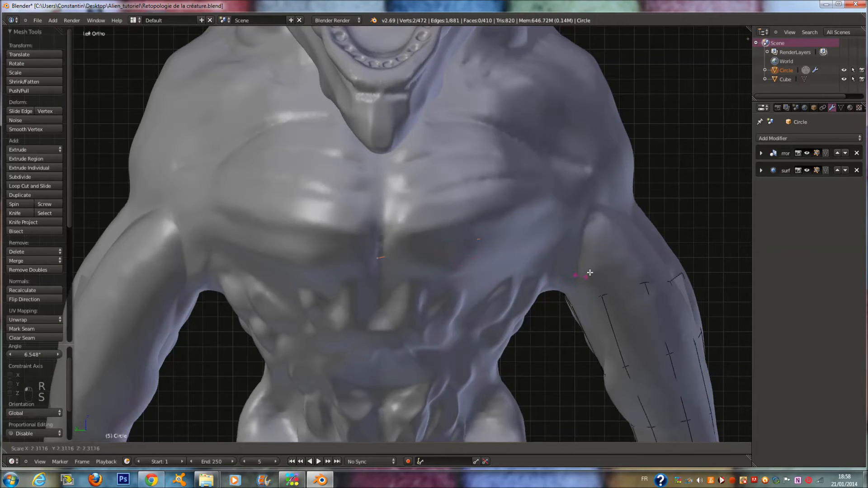
pyautogui.click(594, 258)
pyautogui.press('g')
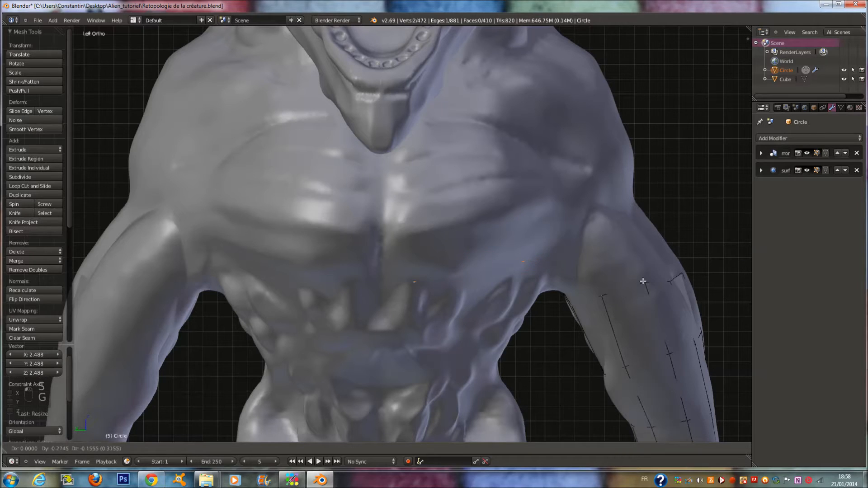
pyautogui.click(640, 264)
pyautogui.press('s')
pyautogui.click(704, 247)
pyautogui.press('g')
pyautogui.click(638, 253)
# - Extrude the edge up to the top of the pectoral and rotate the new edge about 27°
pyautogui.press('e')
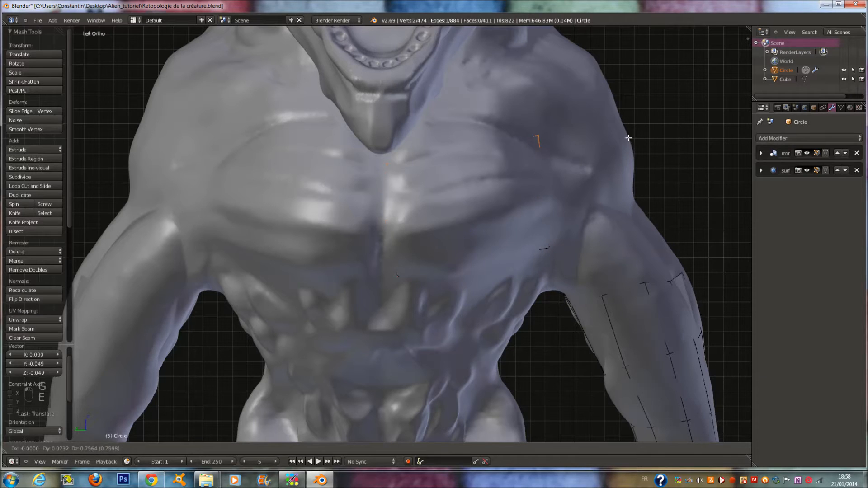
pyautogui.click(635, 147)
pyautogui.press('r')
pyautogui.click(619, 208)
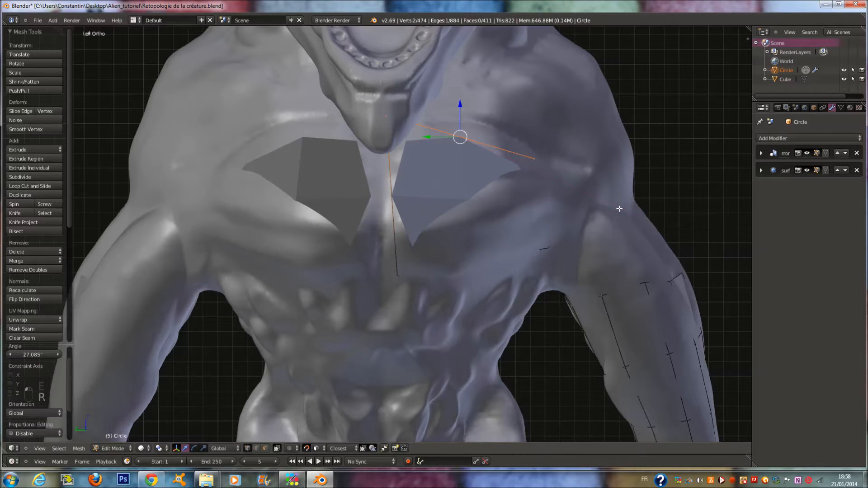
# - Move the pectoral face's upper edge and its inner corner vertex onto the sculpt's chest surface
pyautogui.moveTo(583, 204)
pyautogui.mouseDown(button='middle')
pyautogui.moveTo(565, 197)
pyautogui.moveTo(576, 190)
pyautogui.mouseUp(button='middle')
pyautogui.press('g')
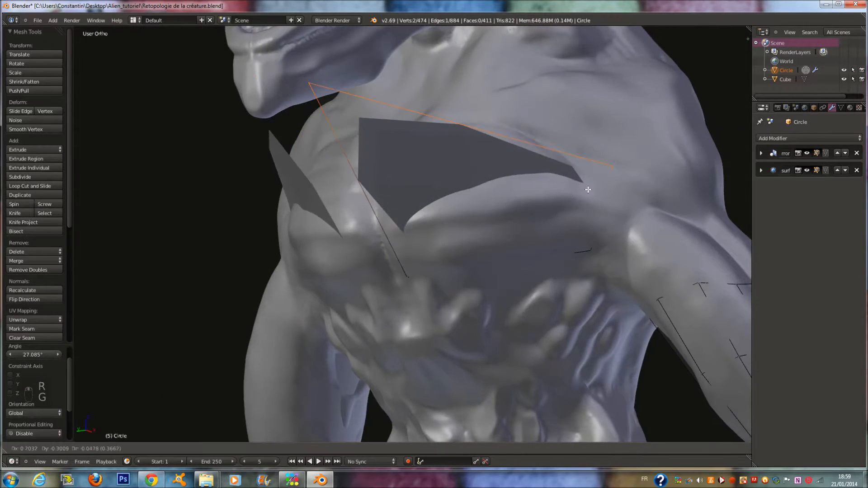
pyautogui.click(587, 190)
pyautogui.rightClick(318, 80)
pyautogui.press('g')
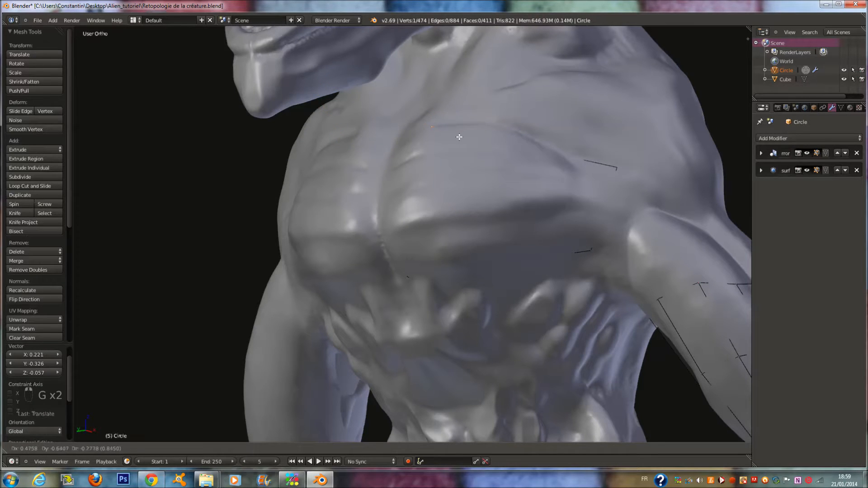
pyautogui.click(438, 135)
# - Inspect the new pectoral face in wireframe and return to solid shading with nothing selected
pyautogui.press('z')
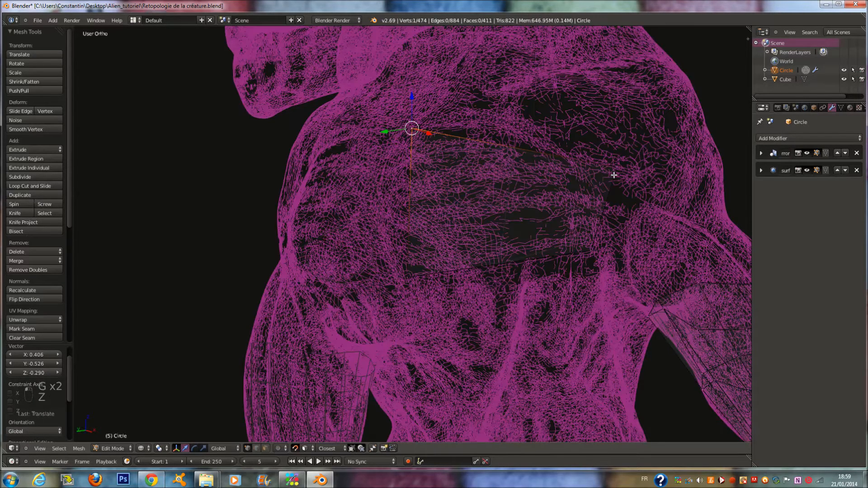
pyautogui.press('a')
pyautogui.press('a')
pyautogui.press('a')
pyautogui.press('a')
pyautogui.press('a')
pyautogui.press('z')
pyautogui.press('a')
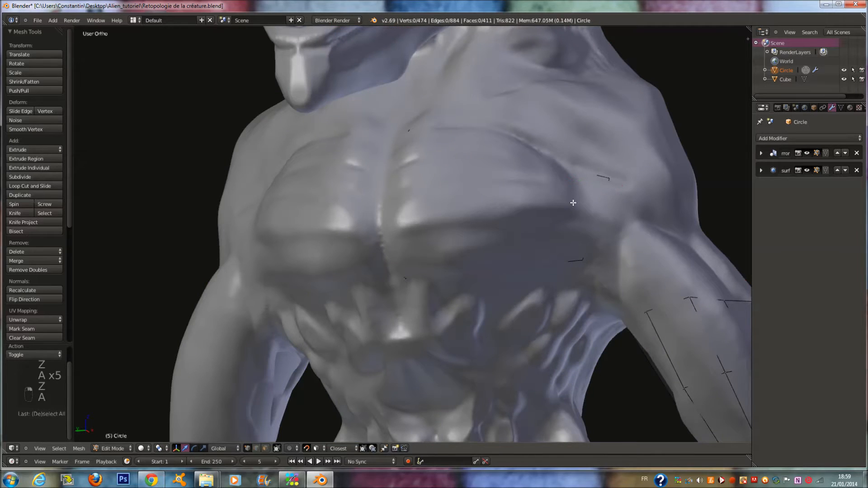
# - Add two loop cuts across the pectoral face in one direction
pyautogui.hotkey('ctrl', 'r')
pyautogui.click(612, 205)
pyautogui.click(610, 202)
pyautogui.press('a')
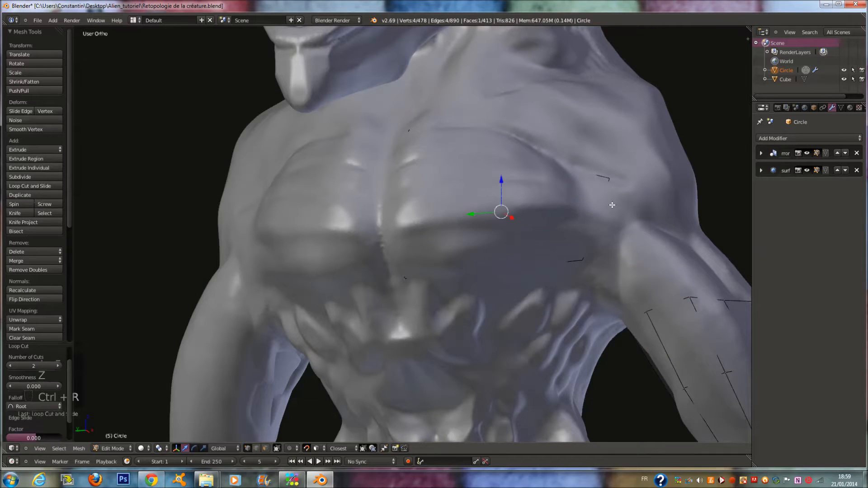
pyautogui.hotkey('ctrl', 'z')
pyautogui.hotkey('ctrl', 'e')
# - Add two loop cuts to the pectoral patch in the crossing direction and snap the new vertices onto the sculpt
pyautogui.hotkey('ctrl', 'r')
pyautogui.scroll(1, 523, 159)
pyautogui.click(523, 159)
pyautogui.click(523, 159)
pyautogui.press('g')
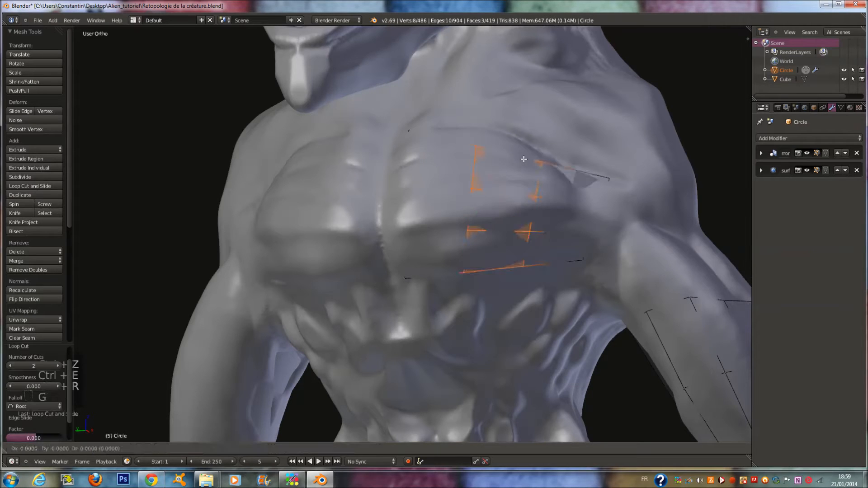
pyautogui.click(523, 159)
# - Select the whole linked pectoral patch and snap it onto the chest surface
pyautogui.scroll(-2, 521, 195)
pyautogui.rightClick(531, 193)
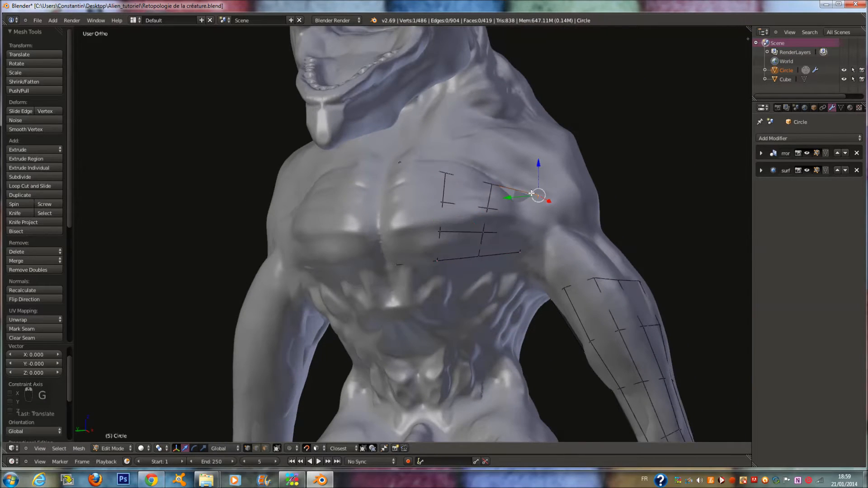
pyautogui.press('l')
pyautogui.moveTo(538, 194); pyautogui.dragTo(547, 213, button='middle')
pyautogui.press('g')
pyautogui.click(538, 192)
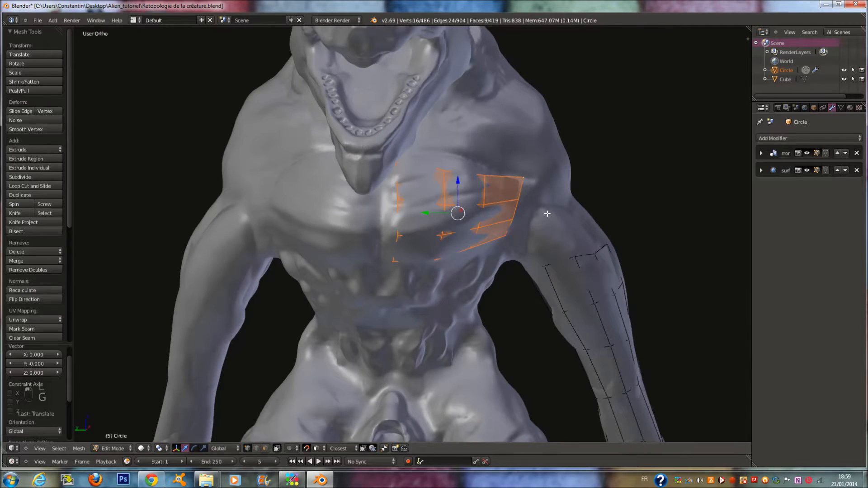
# - Examine the Mirror and Subdivision Surface modifier settings and the pectoral patch in wireframe and solid shading
pyautogui.press('KP_1')
pyautogui.press('ctrl+KP_1')
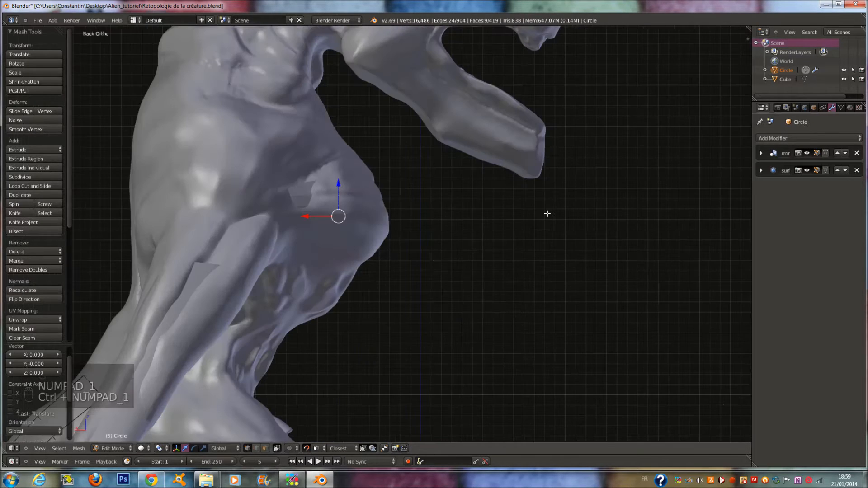
pyautogui.press('ctrl+KP_3')
pyautogui.scroll(2, 516, 200)
pyautogui.rightClick(417, 234)
pyautogui.click(762, 170)
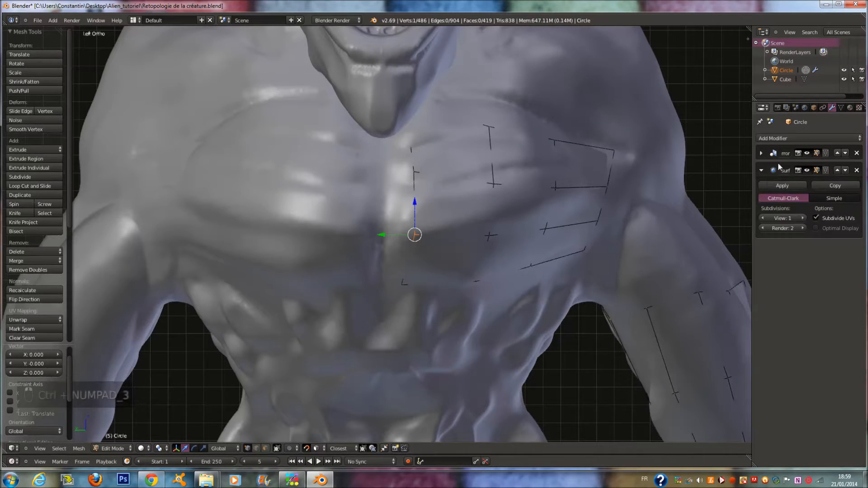
pyautogui.click(762, 153)
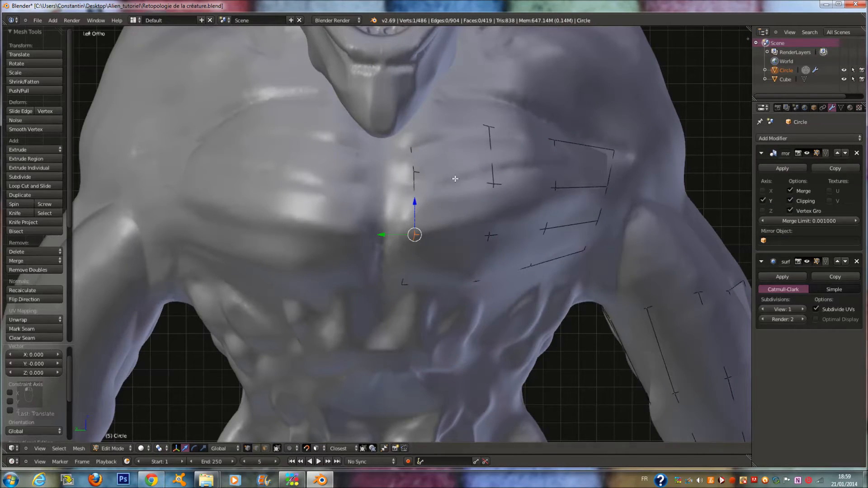
pyautogui.press('z')
pyautogui.press('a')
pyautogui.press('a')
pyautogui.press('z')
pyautogui.moveTo(428, 162); pyautogui.dragTo(415, 153, button='middle')
pyautogui.press('z')
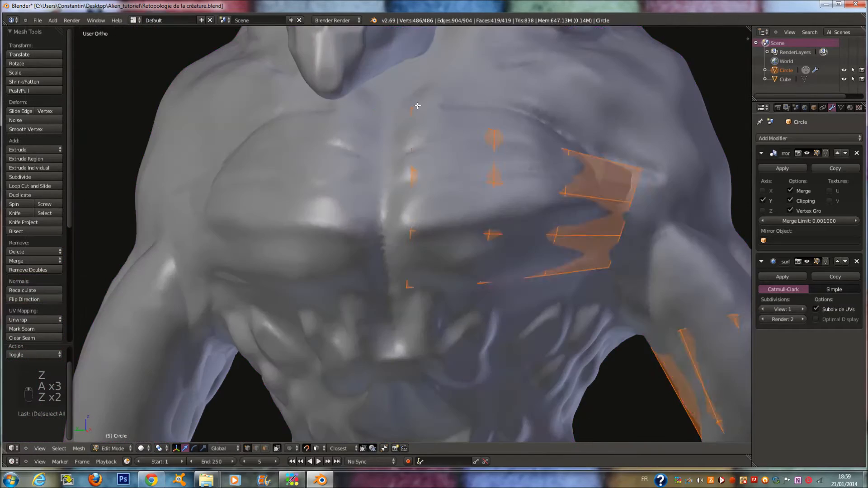
# - Extrude the pectoral patch's inner four-vertex border to the chest's midline and scale the new border
pyautogui.rightClick(408, 176)
pyautogui.keyDown('ctrl'); pyautogui.rightClick(411, 234); pyautogui.keyUp('ctrl')
pyautogui.keyDown('shift'); pyautogui.rightClick(411, 284); pyautogui.keyUp('shift')
pyautogui.keyDown('shift'); pyautogui.rightClick(410, 287); pyautogui.keyUp('shift')
pyautogui.keyDown('shift'); pyautogui.rightClick(411, 287); pyautogui.keyUp('shift')
pyautogui.press('e')
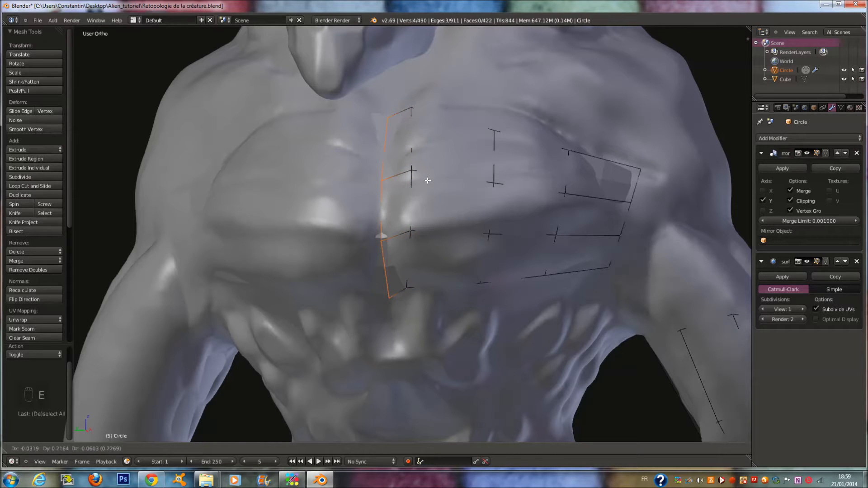
pyautogui.click(429, 179)
pyautogui.press('s')
pyautogui.click(448, 167)
# - Reposition the inner and middle vertices of the pectoral patch's upper border along the top of the pectoral muscle
pyautogui.press('a')
pyautogui.moveTo(477, 139); pyautogui.dragTo(442, 146, button='middle')
pyautogui.rightClick(418, 109)
pyautogui.press('g')
pyautogui.click(495, 126)
pyautogui.rightClick(495, 126)
pyautogui.press('g')
pyautogui.click(494, 104)
pyautogui.press('g')
pyautogui.click(493, 104)
# - Fit the upper outer vertices of the pectoral patch to the pectoral's rounded outer contour near the shoulder
pyautogui.moveTo(494, 104); pyautogui.dragTo(575, 139, button='middle')
pyautogui.rightClick(575, 139)
pyautogui.press('g')
pyautogui.click(567, 123)
pyautogui.rightClick(661, 156)
pyautogui.press('g')
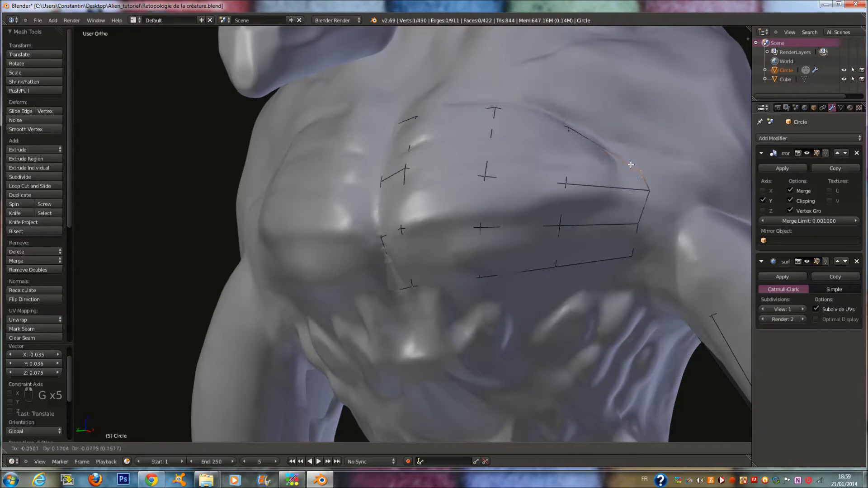
pyautogui.click(633, 158)
pyautogui.press('g')
pyautogui.click(649, 185)
# - Adjust the outer-side and lower vertices of the pectoral patch to follow the muscle toward the armpit
pyautogui.rightClick(637, 223)
pyautogui.press('g')
pyautogui.click(645, 205)
pyautogui.rightClick(576, 227)
pyautogui.press('g')
pyautogui.click(585, 214)
pyautogui.rightClick(563, 259)
pyautogui.press('g')
pyautogui.click(566, 255)
pyautogui.rightClick(631, 256)
pyautogui.press('g')
pyautogui.click(638, 248)
pyautogui.rightClick(649, 210)
pyautogui.press('g')
pyautogui.click(652, 219)
# - Fill a face between the pectoral patch's lower outer edge and the front edge of the arm sleeve's top rim
pyautogui.scroll(-1, 651, 219)
pyautogui.keyDown('ctrl'); pyautogui.scroll(12, 652, 219); pyautogui.keyUp('ctrl')
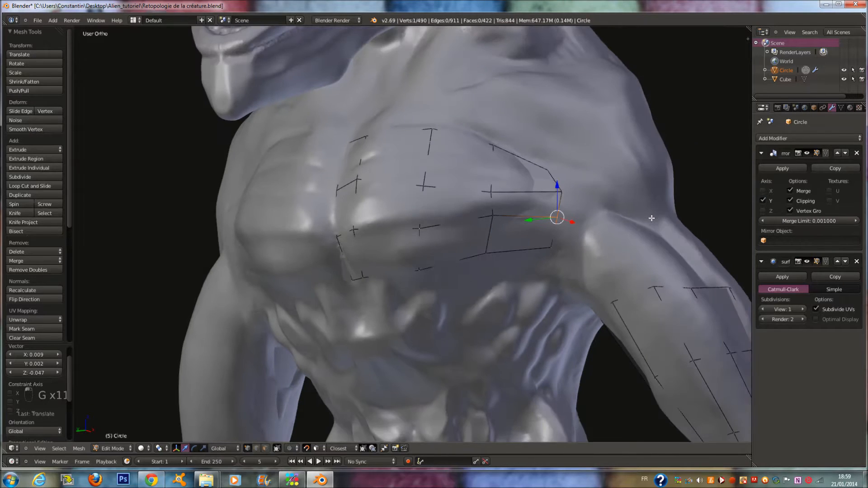
pyautogui.scroll(2, 583, 245)
pyautogui.keyDown('shift'); pyautogui.rightClick(590, 301); pyautogui.keyUp('shift')
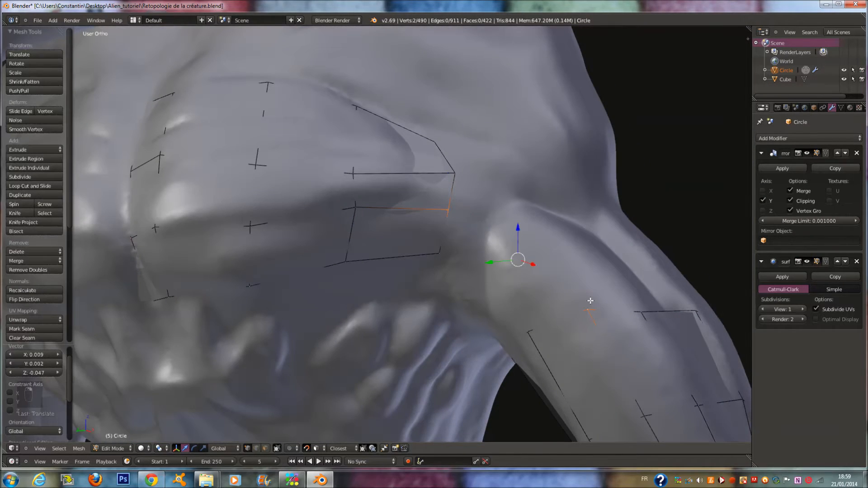
pyautogui.keyDown('shift'); pyautogui.rightClick(526, 328); pyautogui.keyUp('shift')
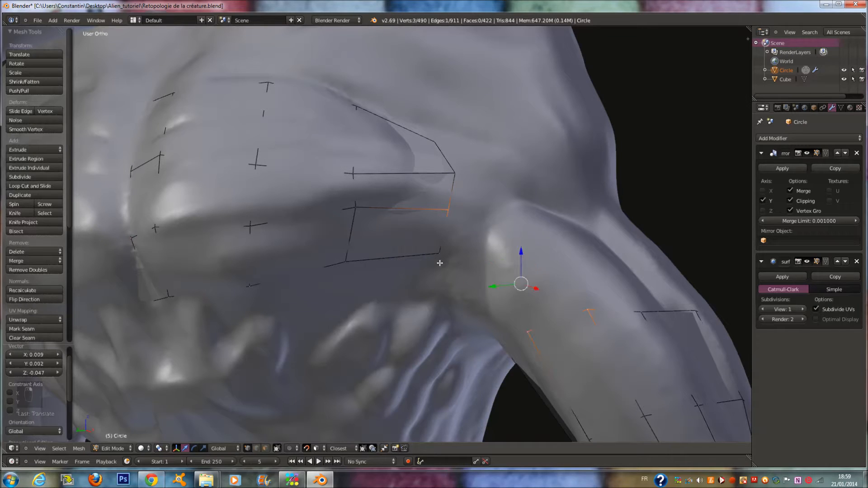
pyautogui.press('f')
pyautogui.press('a')
# - Add a loop cut across the face bridging the pectoral patch and arm sleeve, and move it onto the front shoulder surface
pyautogui.hotkey('ctrl', 'r')
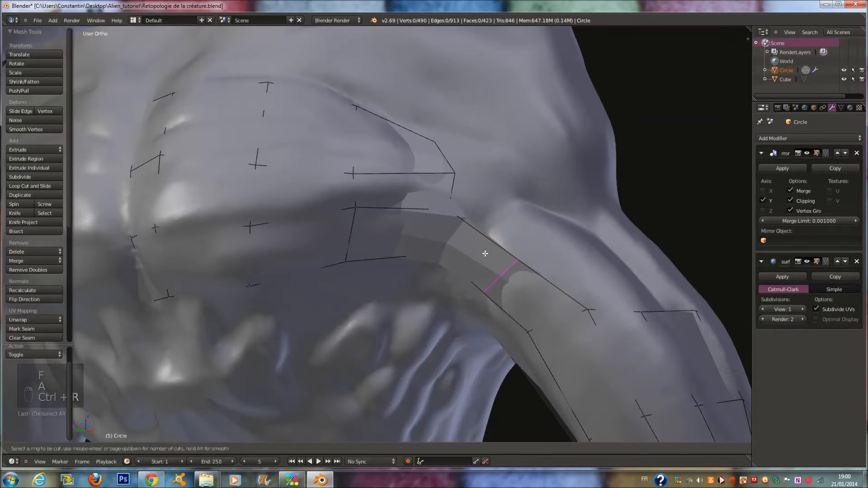
pyautogui.click(485, 253)
pyautogui.rightClick(552, 262)
pyautogui.press('g')
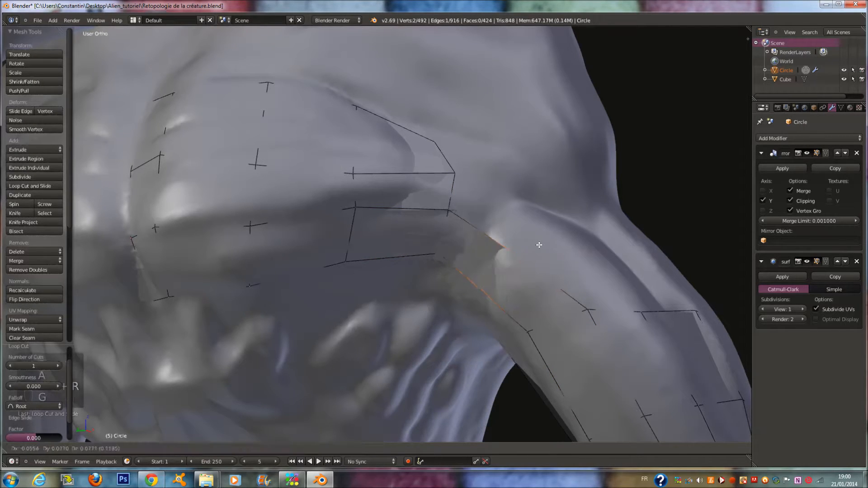
pyautogui.click(545, 254)
# - Rotate and nudge the new bridge loop to align it with the crease between the chest and the upper arm
pyautogui.press('r')
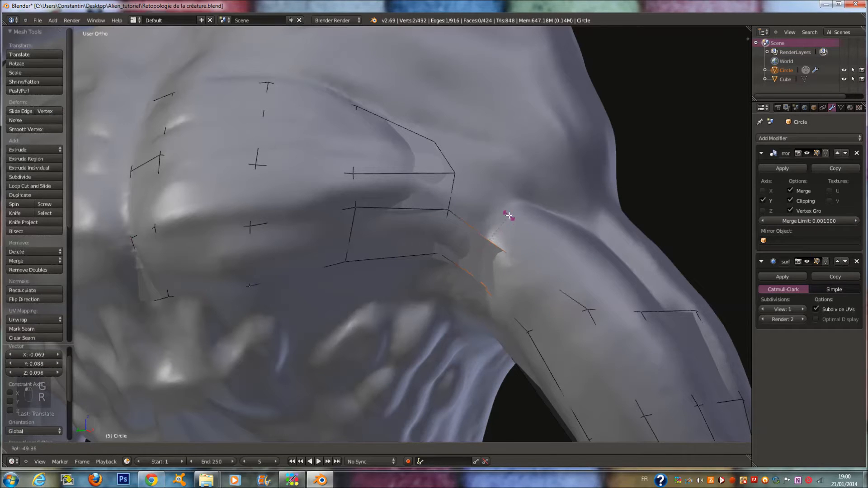
pyautogui.click(510, 211)
pyautogui.press('g')
pyautogui.click(510, 211)
pyautogui.scroll(-6, 517, 217)
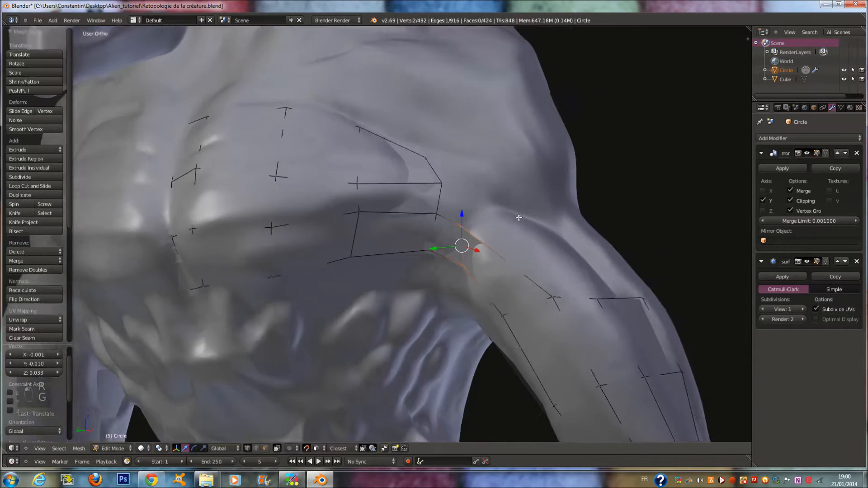
pyautogui.scroll(-2, 470, 214)
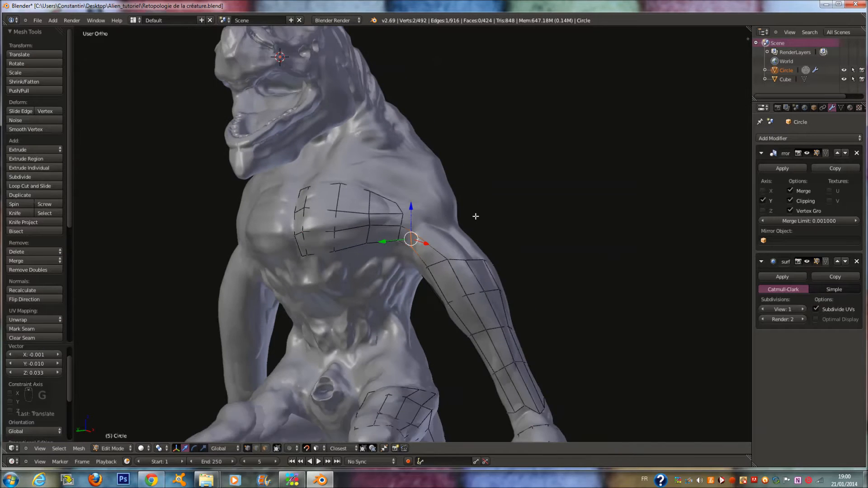
# - Shift the outer vertices of the arm sleeve's two topmost rings together along the groove between the upper-arm muscles
pyautogui.scroll(4, 461, 211)
pyautogui.moveTo(454, 244); pyautogui.dragTo(550, 294, button='middle')
pyautogui.scroll(1, 519, 313)
pyautogui.rightClick(528, 301)
pyautogui.keyDown('shift'); pyautogui.rightClick(563, 348); pyautogui.keyUp('shift')
pyautogui.press('g')
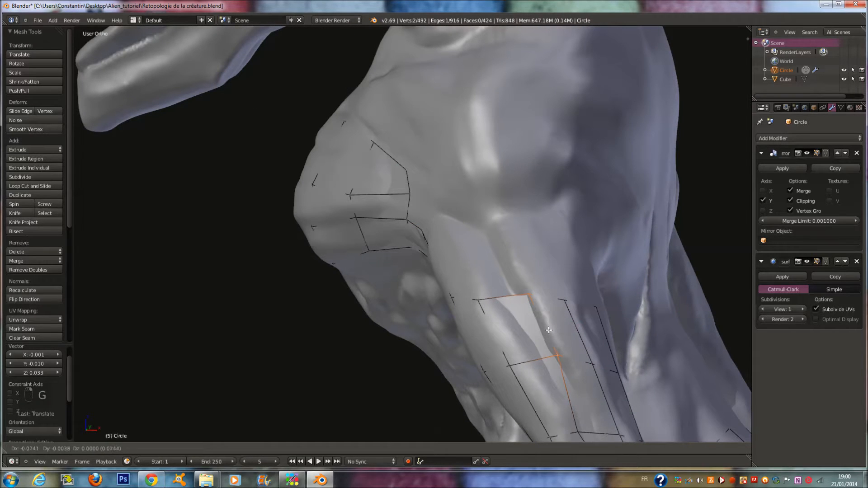
pyautogui.click(539, 330)
# - Reposition the outer vertices of the two forearm rings above the wrist to follow the arm's contour
pyautogui.moveTo(539, 331); pyautogui.dragTo(615, 223, button='middle')
pyautogui.scroll(3, 550, 279)
pyautogui.rightClick(594, 221)
pyautogui.press('g')
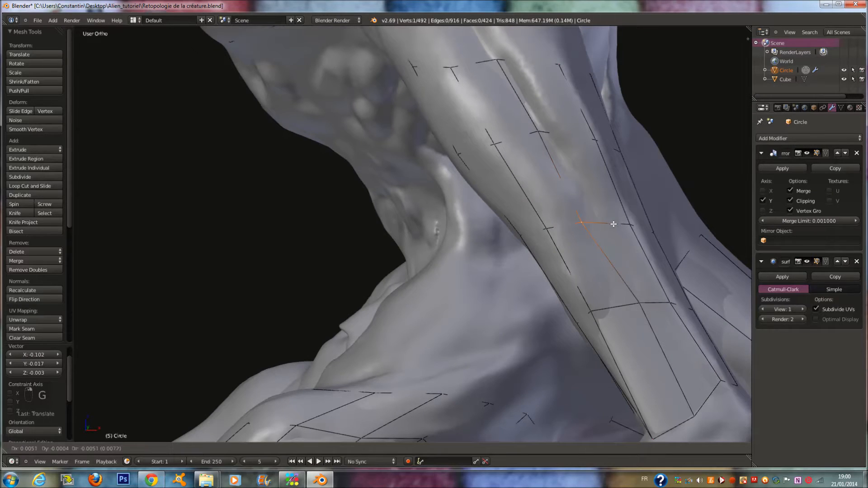
pyautogui.click(638, 301)
pyautogui.press('g')
pyautogui.click(616, 293)
pyautogui.press('g')
pyautogui.click(629, 291)
# - Move the outer vertices of the arm sleeve's wrist rim to sit just above the wrist
pyautogui.scroll(-1, 634, 357)
pyautogui.scroll(-1, 635, 360)
pyautogui.moveTo(653, 369); pyautogui.dragTo(675, 377, button='middle')
pyautogui.scroll(1, 670, 389)
pyautogui.rightClick(666, 402)
pyautogui.press('g')
pyautogui.click(673, 397)
pyautogui.press('g')
pyautogui.click(673, 394)
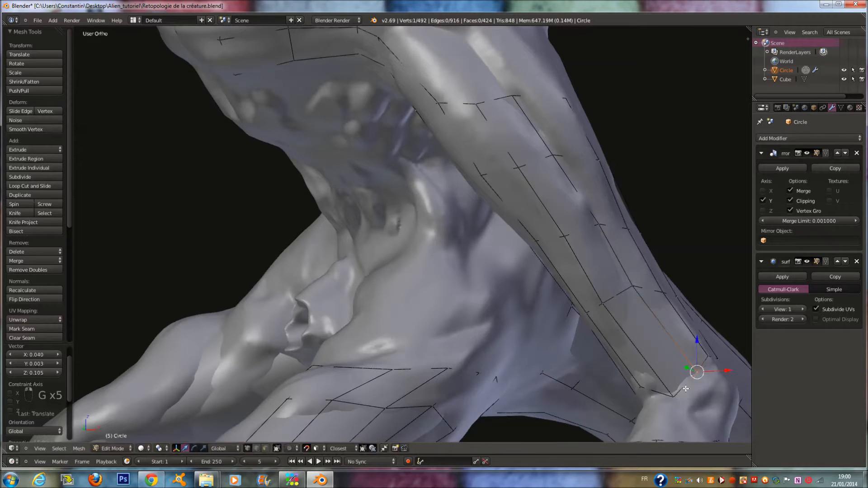
# - Adjust the remaining front and side vertices of the wrist rim to even out the opening above the hand
pyautogui.press('g')
pyautogui.click(670, 382)
pyautogui.press('g')
pyautogui.click(659, 380)
pyautogui.press('g')
pyautogui.click(649, 394)
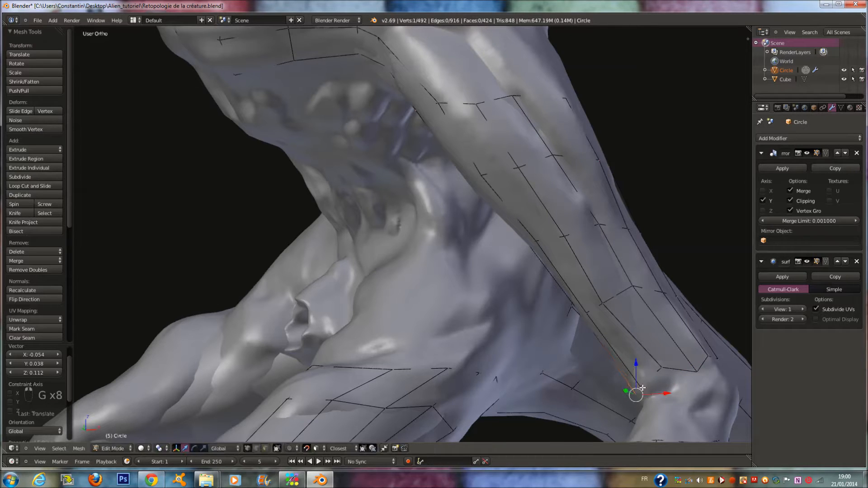
pyautogui.press('g')
pyautogui.rightClick(651, 392)
pyautogui.moveTo(652, 391); pyautogui.dragTo(328, 371, button='middle')
pyautogui.press('g')
pyautogui.click(626, 360)
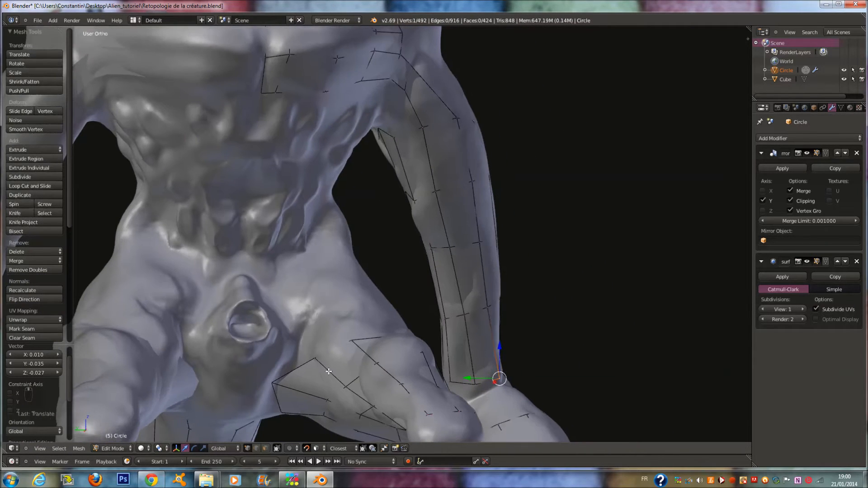
# - Move the inner-thigh edge of the leg sleeve's upper rim toward the knee and rotate it about 31° to follow the thigh
pyautogui.rightClick(282, 382)
pyautogui.keyDown('shift'); pyautogui.rightClick(283, 414); pyautogui.keyUp('shift')
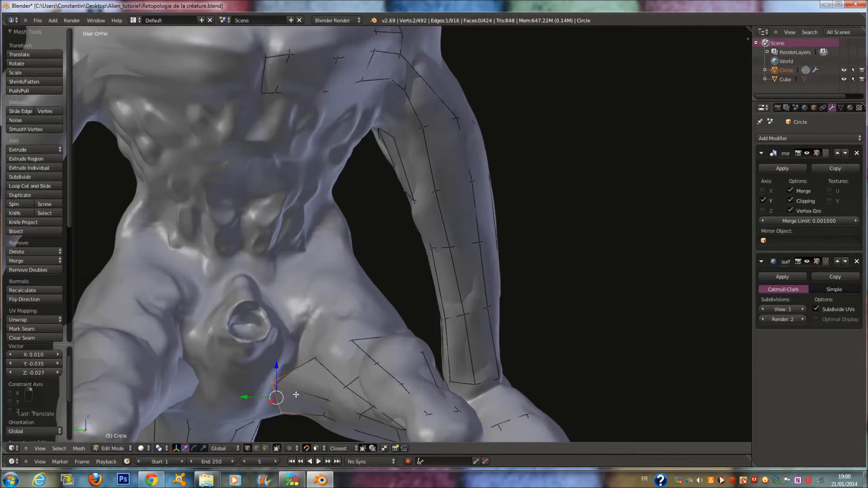
pyautogui.press('g')
pyautogui.click(323, 369)
pyautogui.press('r')
pyautogui.click(329, 378)
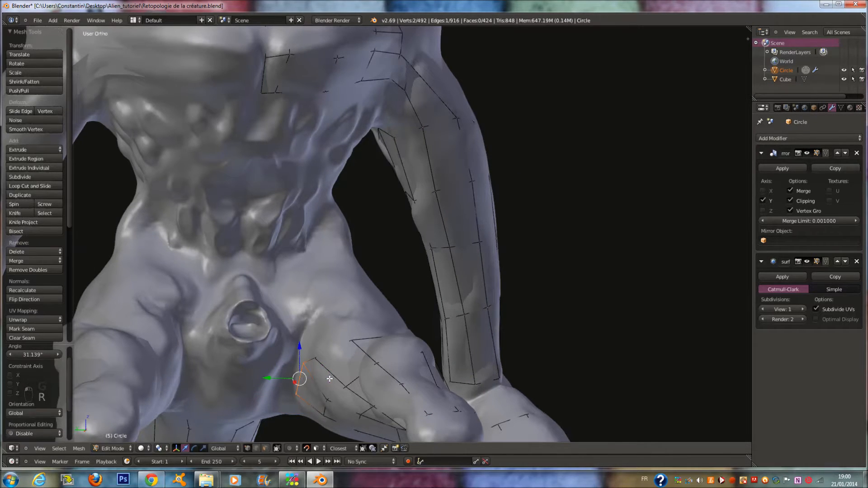
# - Check the extent of the whole retopology mesh by selecting everything, and save the file
pyautogui.scroll(-2, 330, 377)
pyautogui.press('a')
pyautogui.press('a')
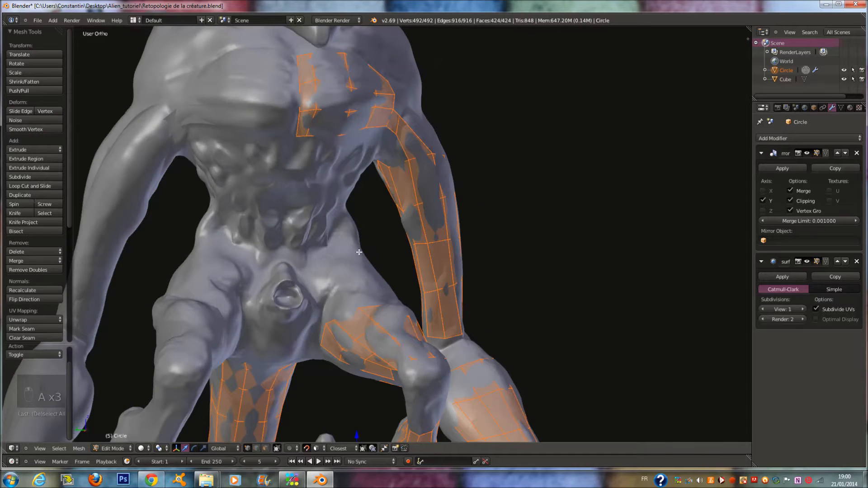
pyautogui.scroll(-2, 286, 269)
pyautogui.moveTo(360, 257); pyautogui.dragTo(411, 244, button='middle')
pyautogui.hotkey('ctrl', 's')
# - Try to extrude the two top vertices beside the midline of the tail sleeve up the lower back
pyautogui.scroll(-1, 414, 268)
pyautogui.keyDown('shift'); pyautogui.moveTo(391, 168); pyautogui.dragTo(362, 260, button='middle'); pyautogui.keyUp('shift')
pyautogui.scroll(2, 395, 237)
pyautogui.scroll(2, 395, 237)
pyautogui.scroll(-1, 395, 237)
pyautogui.scroll(3, 454, 244)
pyautogui.scroll(1, 397, 235)
pyautogui.moveTo(396, 235); pyautogui.dragTo(363, 241, button='middle')
pyautogui.rightClick(438, 368)
pyautogui.keyDown('shift'); pyautogui.moveTo(487, 396); pyautogui.dragTo(491, 361, button='middle'); pyautogui.keyUp('shift')
pyautogui.scroll(1, 491, 361)
pyautogui.keyDown('shift'); pyautogui.rightClick(478, 346); pyautogui.keyUp('shift')
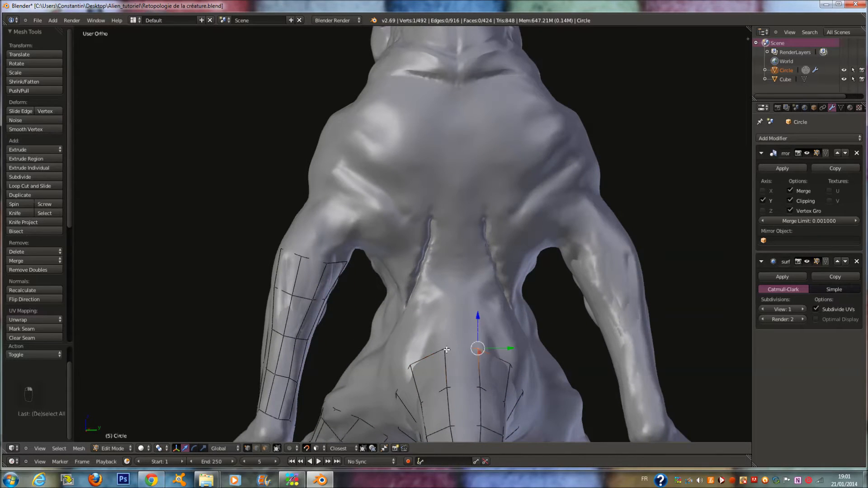
pyautogui.keyDown('ctrl'); pyautogui.click(462, 284); pyautogui.keyUp('ctrl')
pyautogui.moveTo(465, 250); pyautogui.dragTo(493, 282, button='middle')
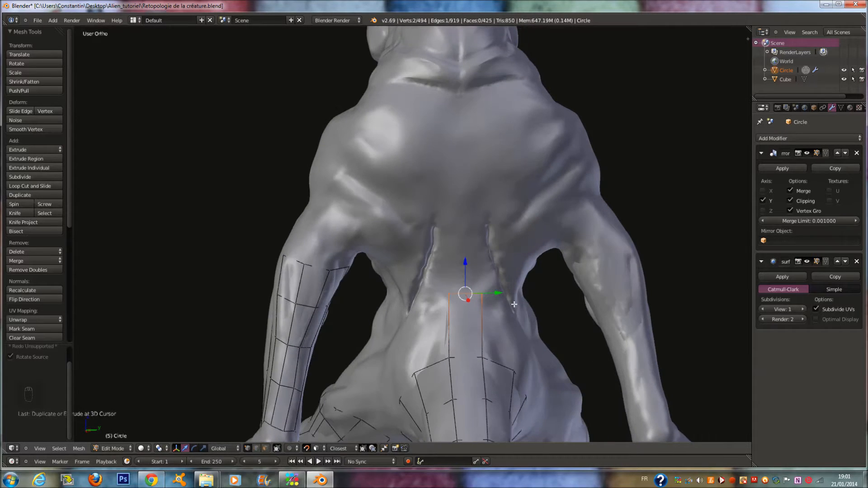
pyautogui.press('g')
pyautogui.hotkey('ctrl', 'z')
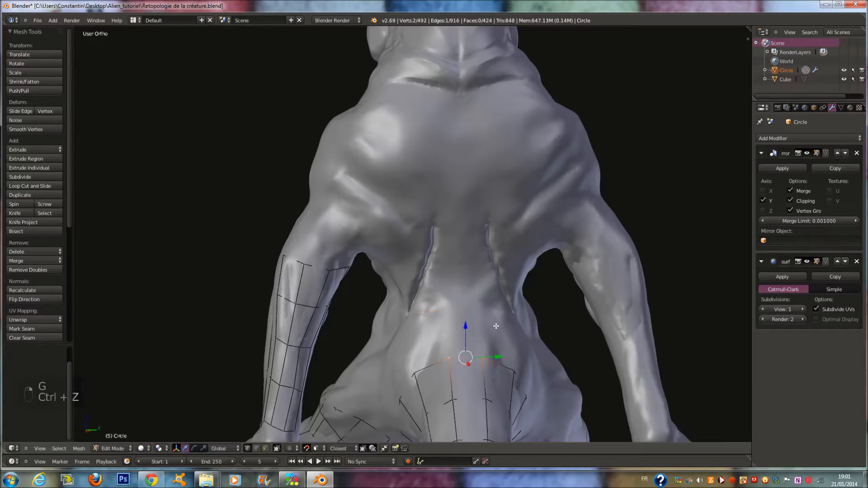
pyautogui.hotkey('ctrl', 'z')
pyautogui.hotkey('ctrl', 'z')
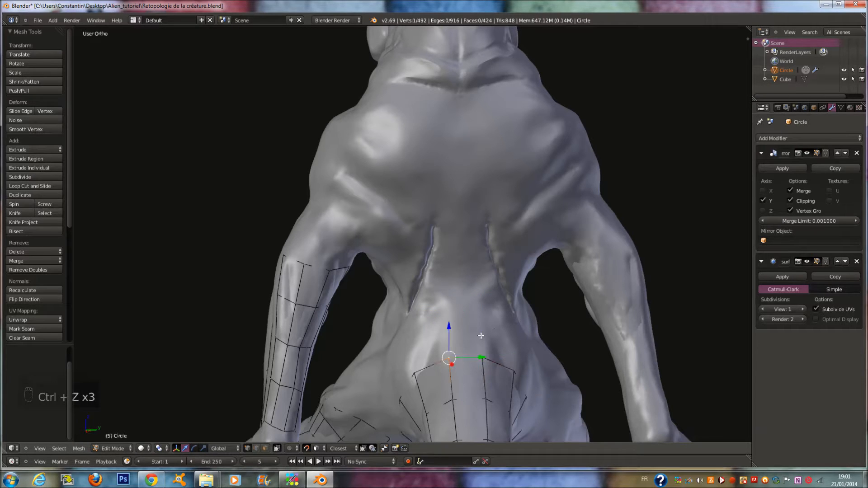
# - Extrude the tail sleeve's top edge beside the spine up the lower back, and scale and rotate the new edge
pyautogui.keyDown('ctrl'); pyautogui.rightClick(422, 368); pyautogui.keyUp('ctrl')
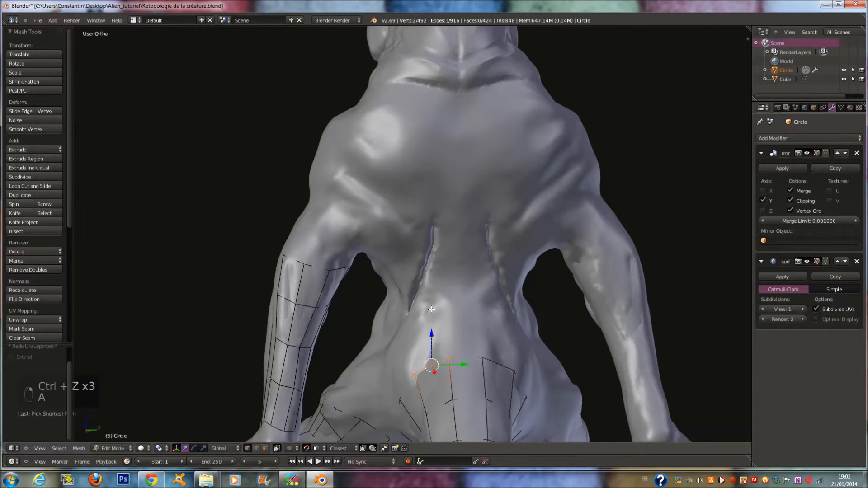
pyautogui.keyDown('ctrl'); pyautogui.rightClick(432, 309); pyautogui.keyUp('ctrl')
pyautogui.scroll(1, 431, 310)
pyautogui.press('s')
pyautogui.click(488, 323)
pyautogui.press('r')
pyautogui.press('s')
pyautogui.click(524, 366)
pyautogui.press('g')
pyautogui.rightClick(516, 299)
# - Extrude the back strip's upper edge further up beside the spine and fit it between the two back grooves
pyautogui.keyDown('ctrl'); pyautogui.rightClick(468, 264); pyautogui.keyUp('ctrl')
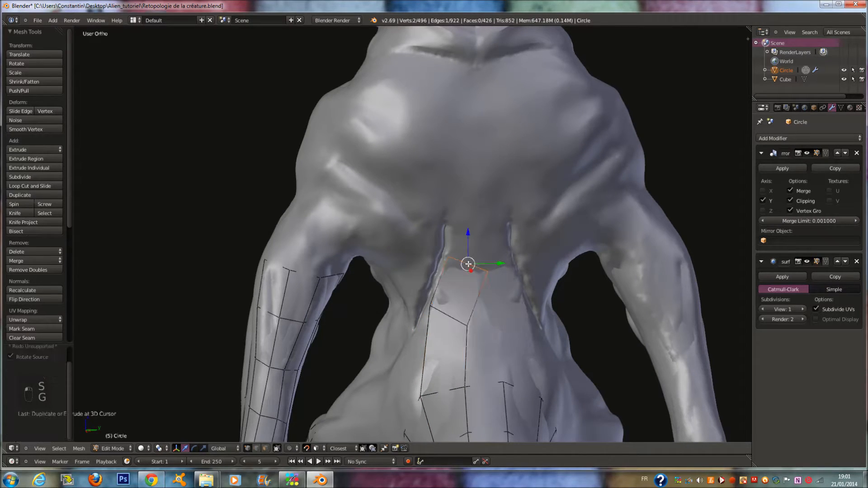
pyautogui.press('g')
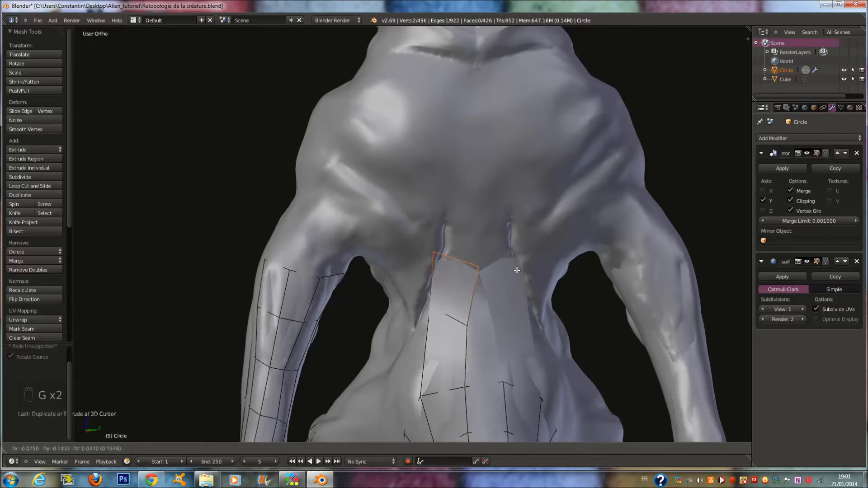
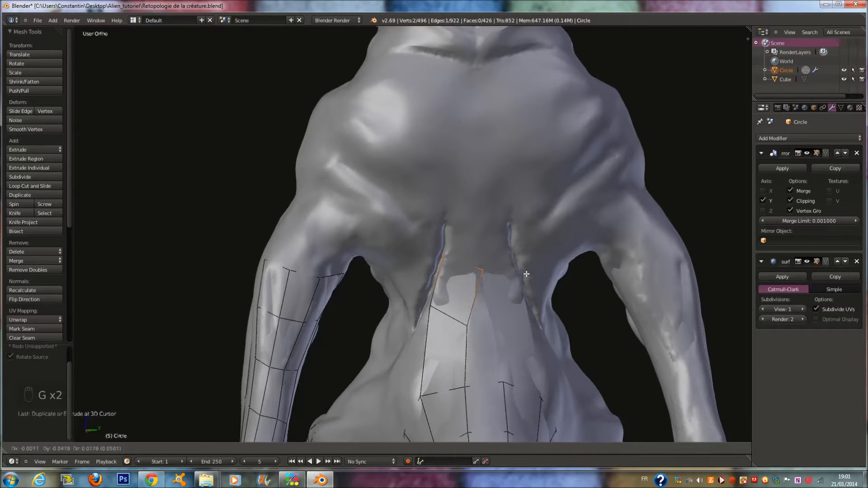
pyautogui.click(526, 274)
# - Free the back strip's top inner vertex, re-enable mirror clipping, and place the vertex on the spine's midline
pyautogui.rightClick(483, 271)
pyautogui.press('g')
pyautogui.press('g')
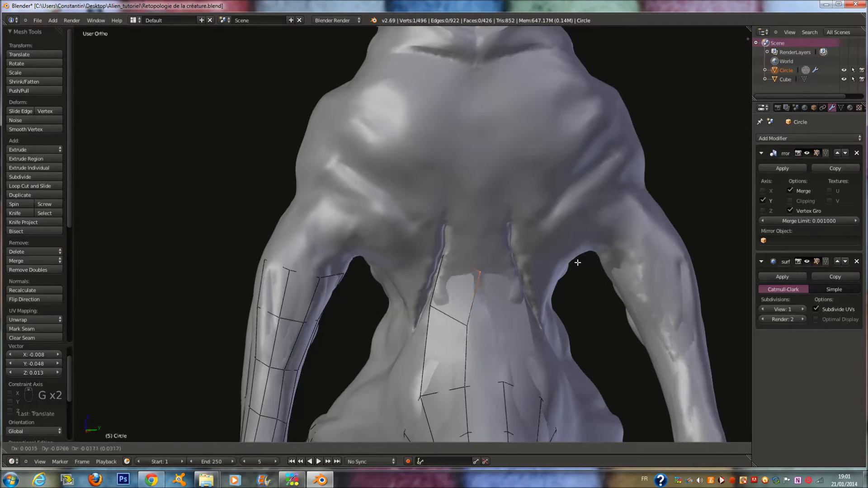
pyautogui.click(581, 258)
pyautogui.click(789, 201)
pyautogui.press('g')
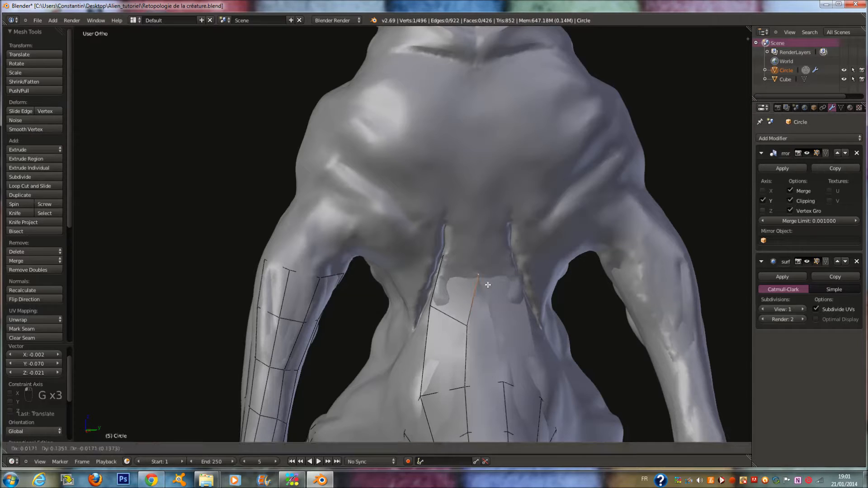
pyautogui.click(488, 285)
# - Reposition the back strip's top outer vertex along the inner side of the back groove
pyautogui.press('a')
pyautogui.press('a')
pyautogui.press('a')
pyautogui.press('a')
pyautogui.press('a')
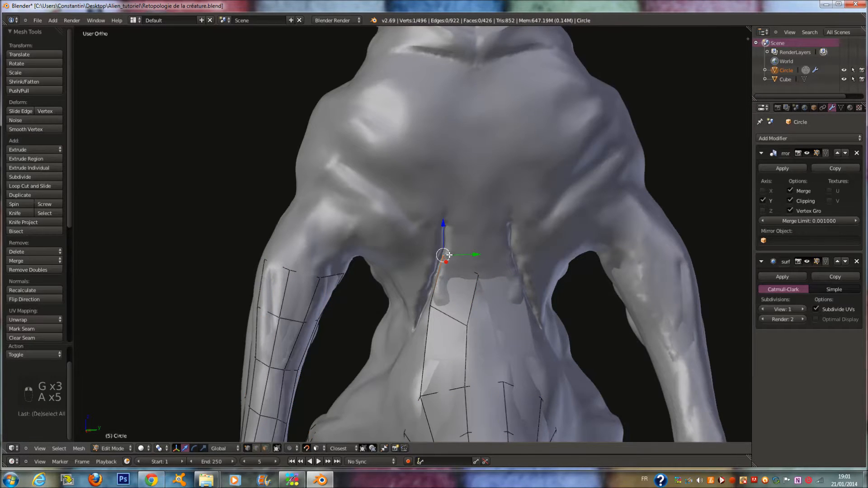
pyautogui.scroll(1, 449, 255)
pyautogui.press('g')
pyautogui.click(495, 285)
# - Extrude the strip's top edge up between the shoulder blades, fit it to the midline, and bring its outer vertex inward
pyautogui.keyDown('shift'); pyautogui.rightClick(499, 281); pyautogui.keyUp('shift')
pyautogui.keyDown('ctrl'); pyautogui.rightClick(479, 194); pyautogui.keyUp('ctrl')
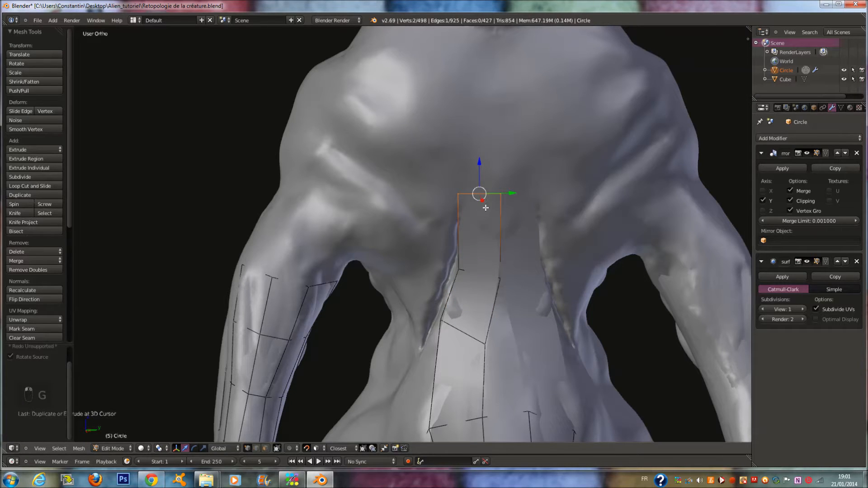
pyautogui.press('g')
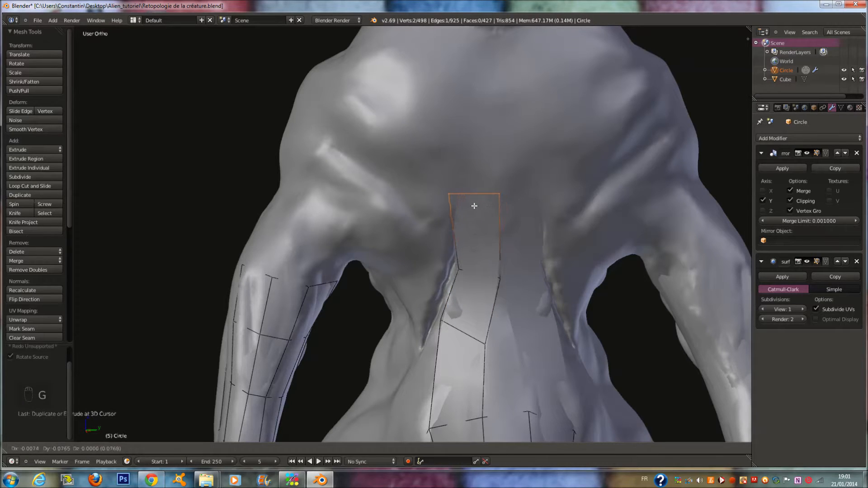
pyautogui.click(471, 203)
pyautogui.rightClick(470, 203)
pyautogui.press('g')
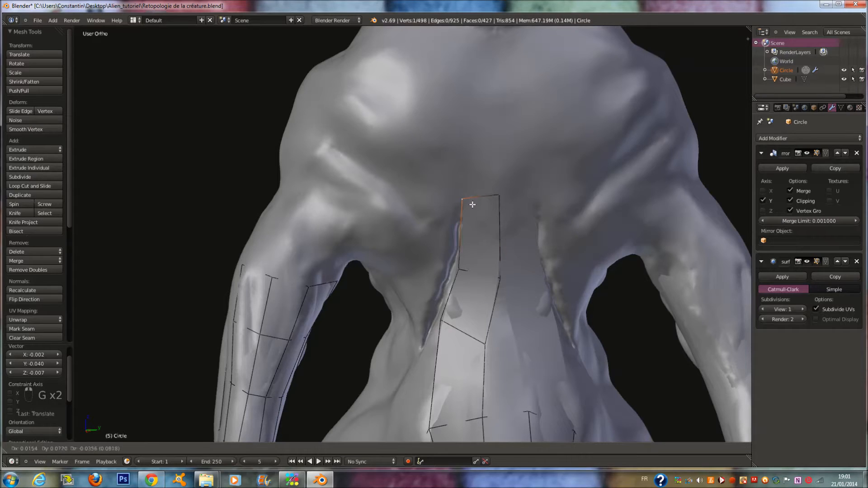
pyautogui.click(478, 205)
# - Add a loop cut across the back strip's lowest face above the tail sleeve and rotate it to level it
pyautogui.hotkey('ctrl', 'r')
pyautogui.click(478, 374)
pyautogui.rightClick(478, 374)
pyautogui.press('r')
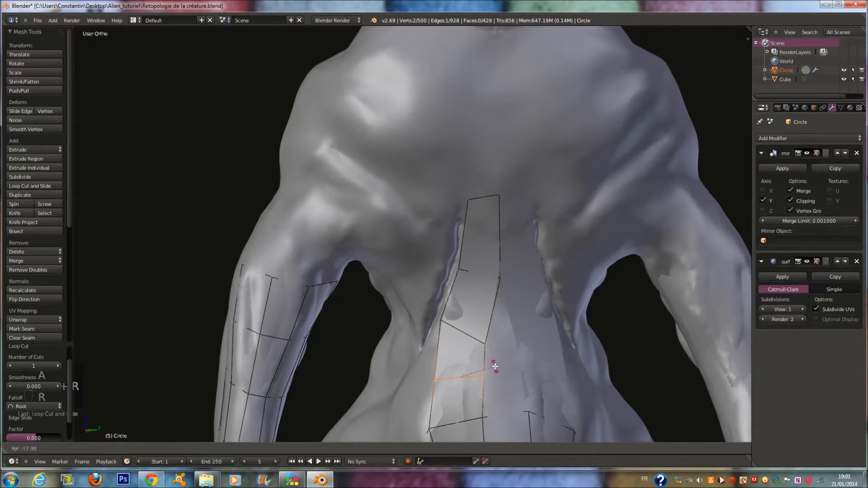
pyautogui.click(494, 366)
# - Move the inner vertex of the strip's slanted lower-back edge up and closer to the spine's midline
pyautogui.press('a')
pyautogui.rightClick(485, 346)
pyautogui.press('g')
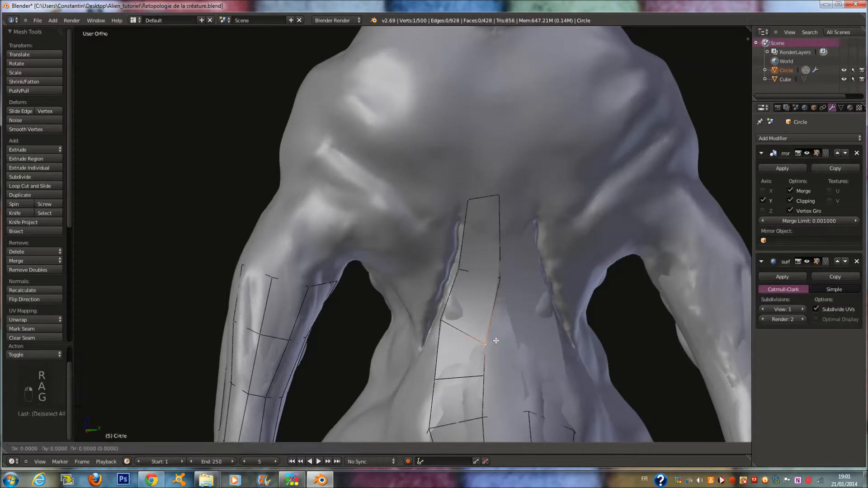
pyautogui.click(498, 338)
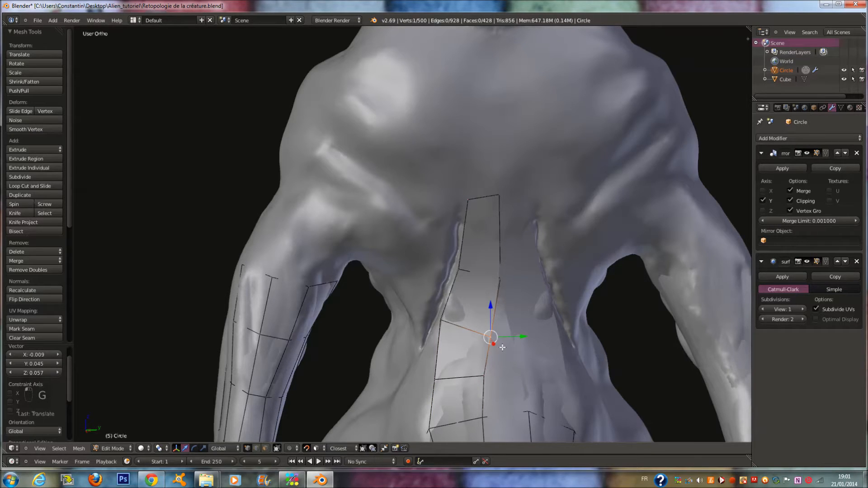
# - Add a loop cut across the back strip's uppermost face and shift it slightly toward the outer groove
pyautogui.rightClick(491, 198)
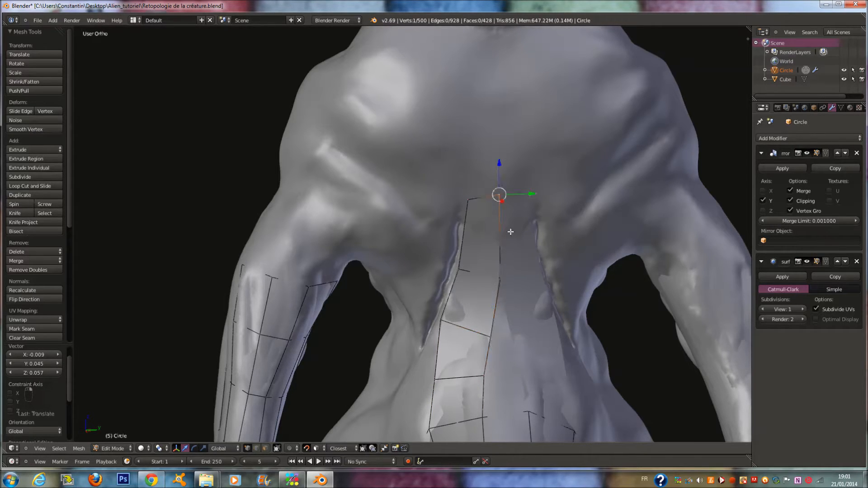
pyautogui.hotkey('ctrl', 'r')
pyautogui.click(497, 226)
pyautogui.rightClick(496, 225)
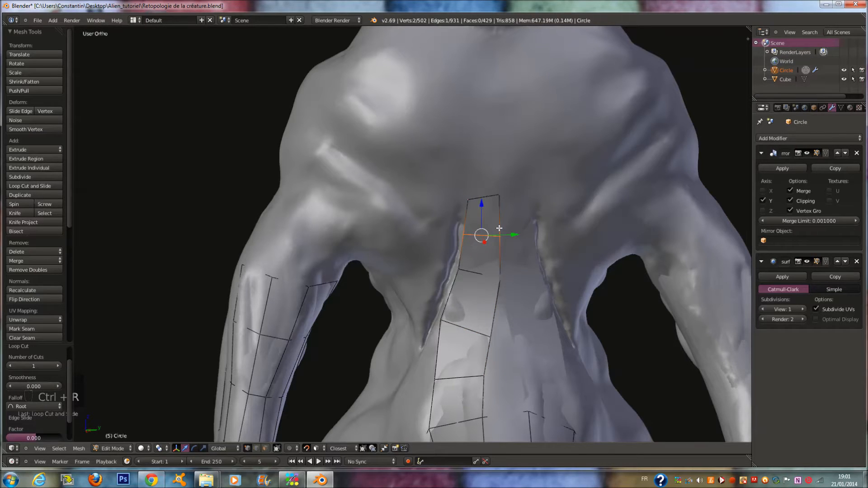
pyautogui.press('g')
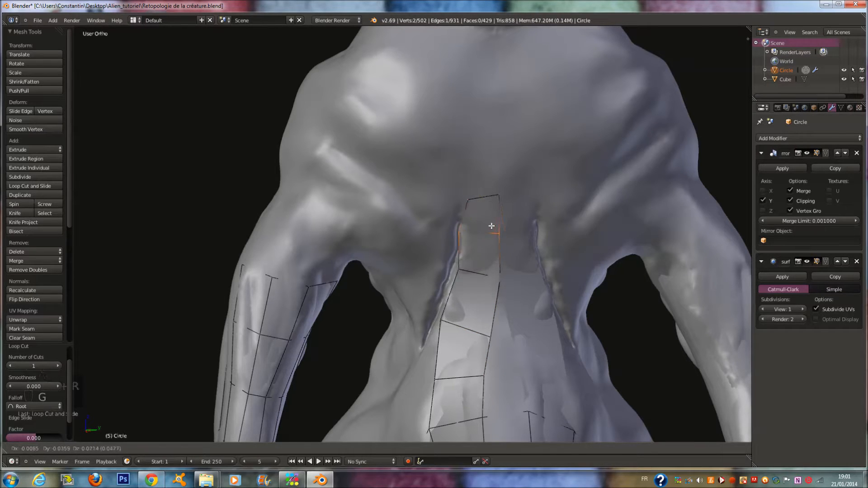
pyautogui.click(490, 228)
# - Turn off the mirror modifier's clipping, lower the back strip's uppermost cut slightly, and shift its outer vertex toward the spine
pyautogui.click(790, 200)
pyautogui.press('g')
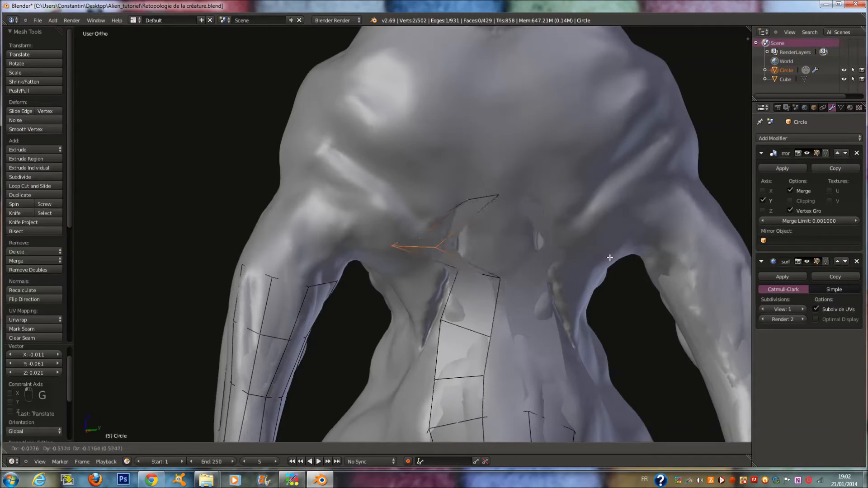
pyautogui.click(678, 248)
pyautogui.rightClick(461, 241)
pyautogui.press('g')
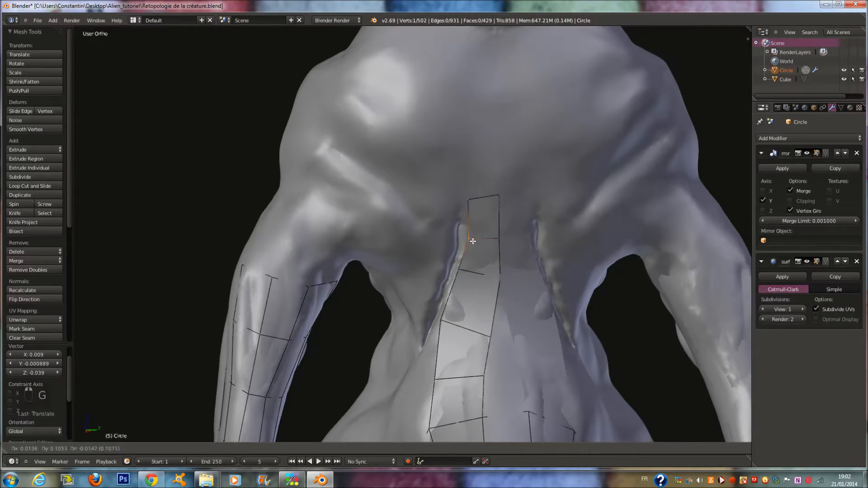
pyautogui.click(473, 241)
# - Fit the strip's top inner vertex to the spine's midline and lower its top outer vertex so the edge slants
pyautogui.rightClick(499, 197)
pyautogui.press('g')
pyautogui.click(512, 202)
pyautogui.rightClick(469, 200)
pyautogui.press('g')
pyautogui.click(477, 222)
# - Extrude the back strip's slanted top edge twice outward across the shoulder blade toward the shoulder
pyautogui.rightClick(497, 201)
pyautogui.keyDown('shift'); pyautogui.rightClick(466, 204); pyautogui.keyUp('shift')
pyautogui.keyDown('shift'); pyautogui.scroll(1, 473, 220); pyautogui.keyUp('shift')
pyautogui.rightClick(475, 223)
pyautogui.scroll(1, 516, 213)
pyautogui.keyDown('shift'); pyautogui.rightClick(531, 206); pyautogui.keyUp('shift')
pyautogui.keyDown('ctrl'); pyautogui.click(397, 147); pyautogui.keyUp('ctrl')
pyautogui.moveTo(398, 147); pyautogui.dragTo(393, 192, button='middle')
pyautogui.keyDown('ctrl'); pyautogui.click(416, 214); pyautogui.keyUp('ctrl')
pyautogui.press('a')
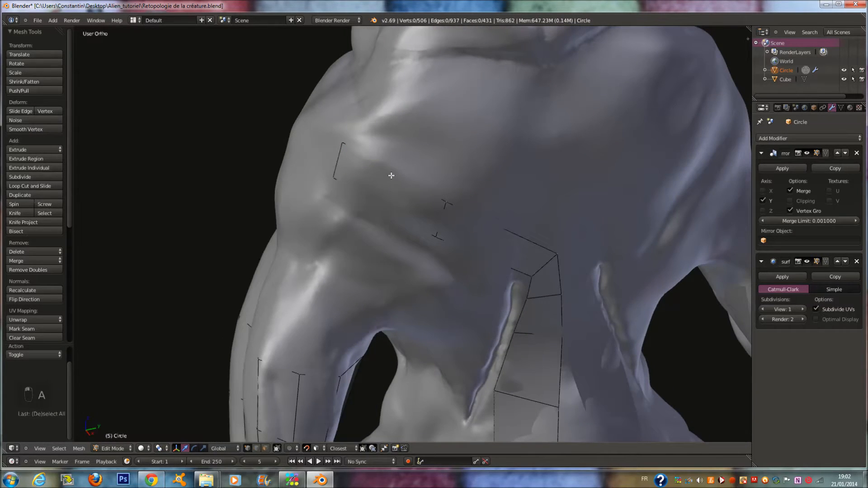
# - Add two loop cuts across the outer face of the shoulder strip and snap them to the sculpt
pyautogui.hotkey('ctrl', 'r')
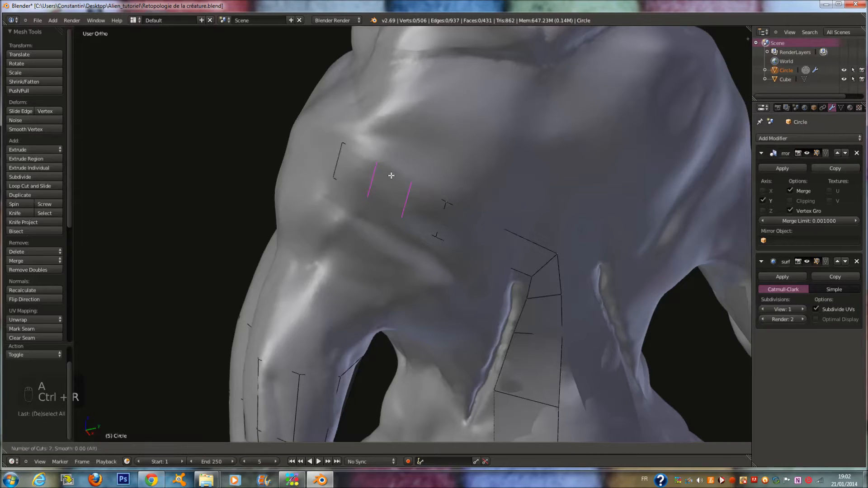
pyautogui.click(391, 175)
pyautogui.press('g')
pyautogui.click(391, 176)
pyautogui.press('a')
# - Add two loop cuts across the shoulder strip face nearest the spine and snap them to the sculpt
pyautogui.moveTo(494, 244); pyautogui.dragTo(473, 231, button='middle')
pyautogui.hotkey('ctrl', 'r')
pyautogui.scroll(1, 458, 219)
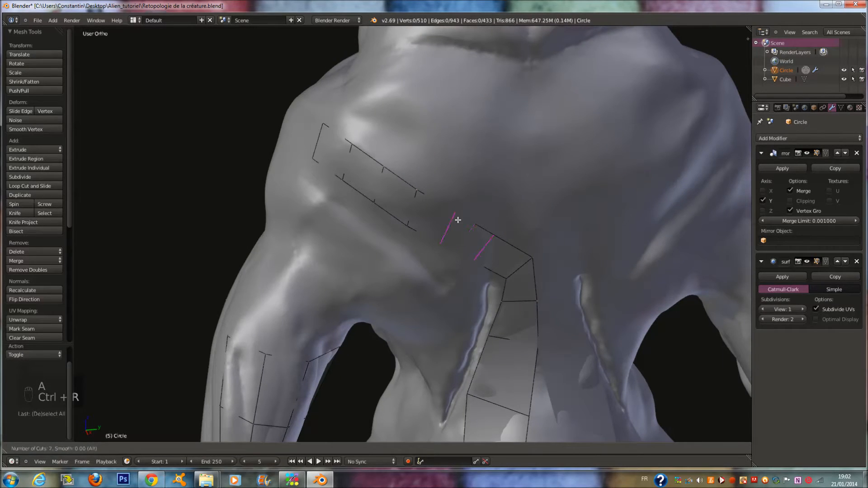
pyautogui.scroll(-1, 458, 220)
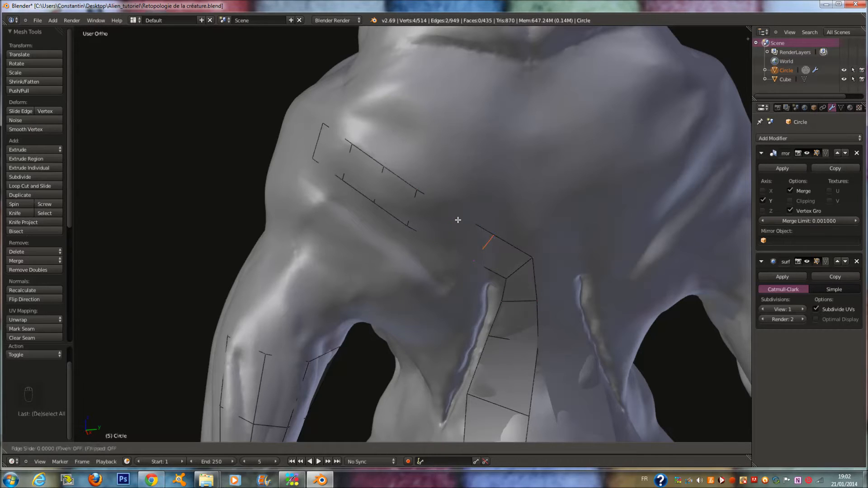
pyautogui.click(457, 220)
pyautogui.press('g')
pyautogui.click(458, 219)
pyautogui.moveTo(497, 220); pyautogui.dragTo(519, 233, button='middle')
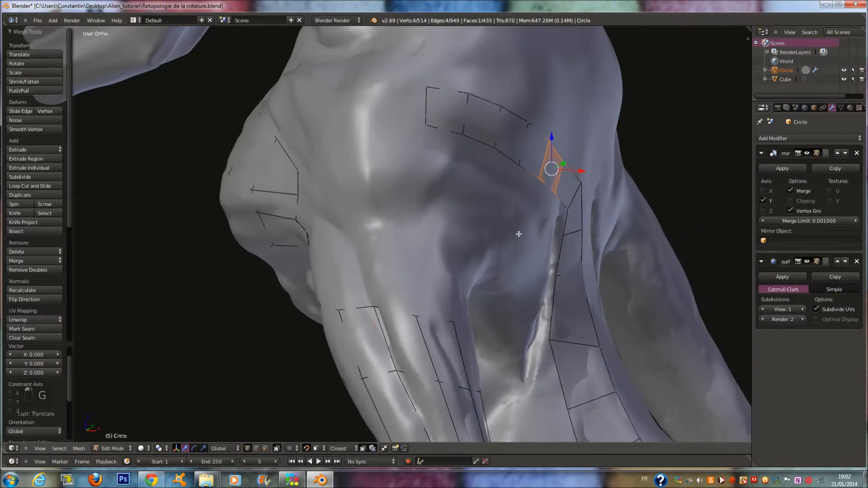
pyautogui.press('a')
pyautogui.press('a')
pyautogui.press('a')
pyautogui.press('a')
pyautogui.press('a')
# - Extrude five vertices of the shoulder strip's lower edge down over the shoulder blade and snap the new row to the sculpt
pyautogui.moveTo(470, 251); pyautogui.dragTo(415, 157, button='middle')
pyautogui.rightClick(436, 158)
pyautogui.moveTo(357, 145); pyautogui.dragTo(362, 130, button='middle')
pyautogui.keyDown('shift'); pyautogui.rightClick(374, 122); pyautogui.keyUp('shift')
pyautogui.keyDown('shift'); pyautogui.rightClick(455, 159); pyautogui.keyUp('shift')
pyautogui.keyDown('shift'); pyautogui.rightClick(492, 179); pyautogui.keyUp('shift')
pyautogui.keyDown('shift'); pyautogui.rightClick(528, 201); pyautogui.keyUp('shift')
pyautogui.moveTo(520, 211); pyautogui.dragTo(504, 212, button='middle')
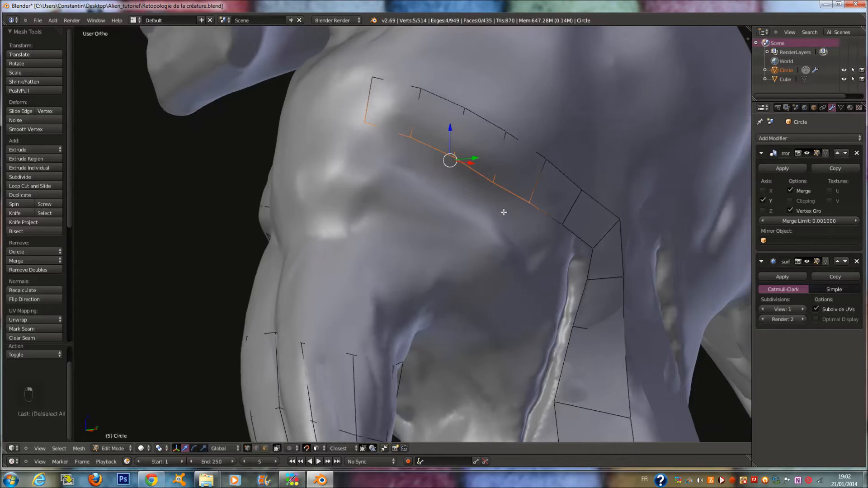
pyautogui.keyDown('ctrl'); pyautogui.rightClick(473, 221); pyautogui.keyUp('ctrl')
pyautogui.hotkey('ctrl', 'z')
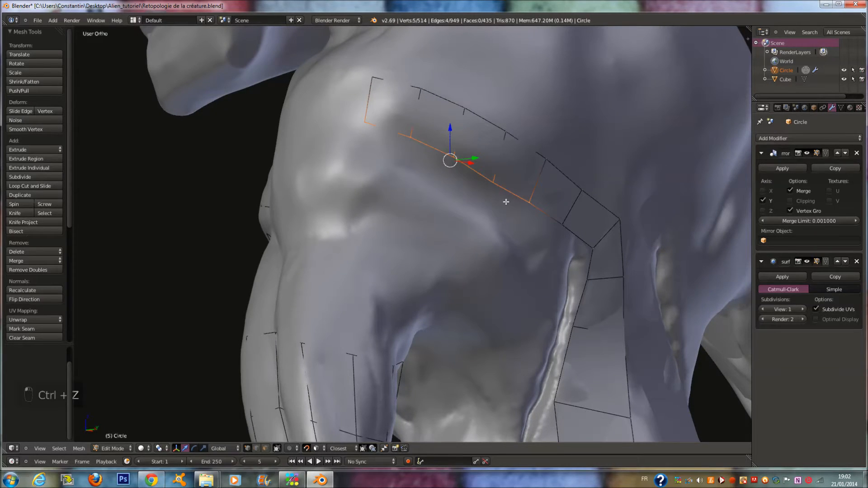
pyautogui.press('e')
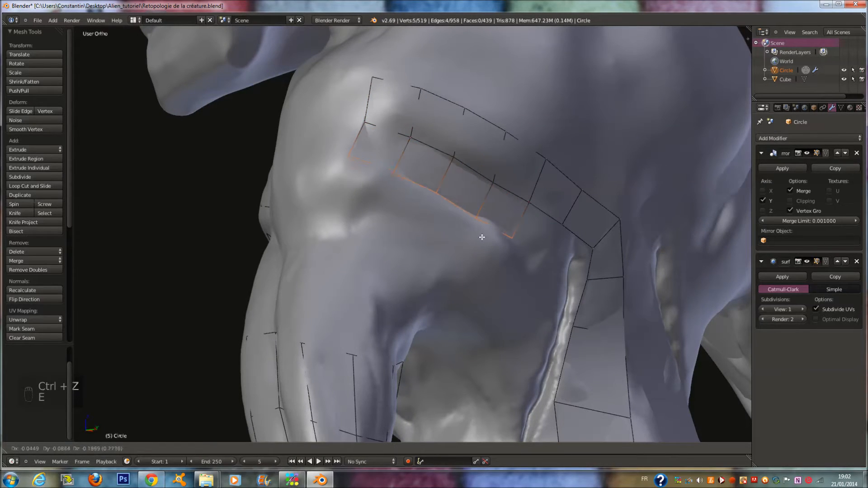
pyautogui.click(467, 244)
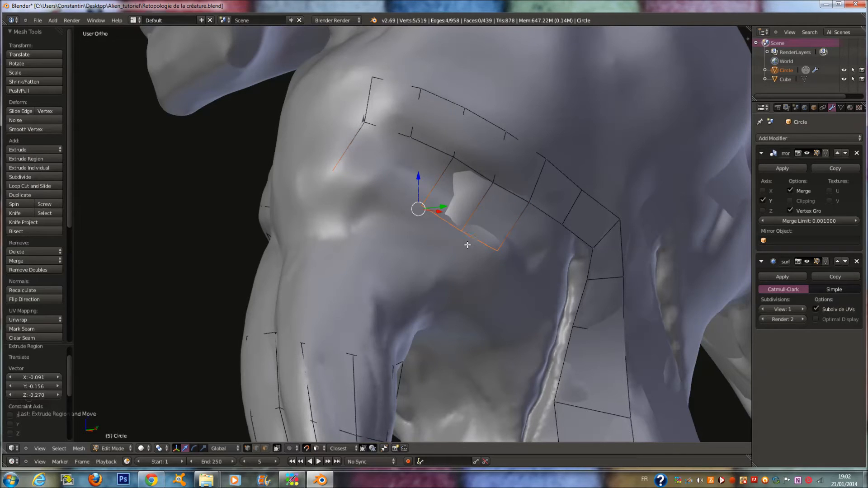
pyautogui.press('g')
pyautogui.click(466, 238)
pyautogui.moveTo(467, 237); pyautogui.dragTo(490, 246, button='middle')
pyautogui.press('a')
# - Scale two neighbouring back vertices on the upper arm sleeve's rim closer together by a factor of 0.435
pyautogui.rightClick(445, 323)
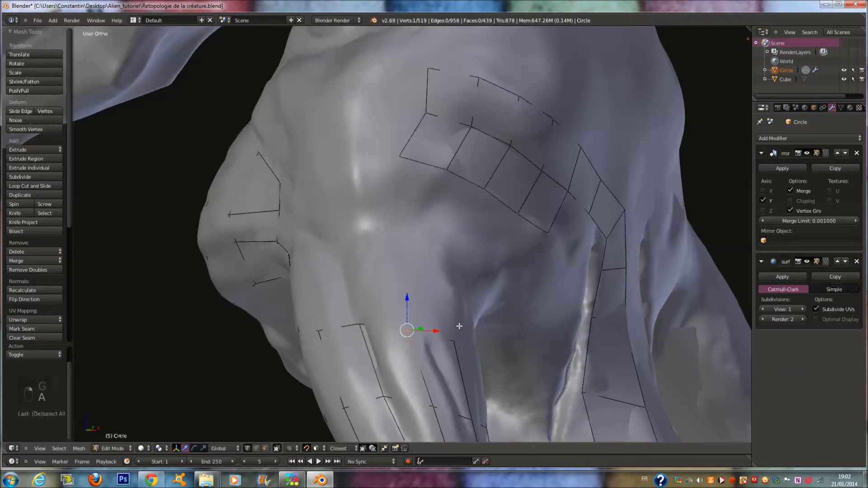
pyautogui.keyDown('shift'); pyautogui.rightClick(457, 333); pyautogui.keyUp('shift')
pyautogui.moveTo(457, 332); pyautogui.dragTo(465, 209, button='middle')
pyautogui.press('s')
pyautogui.click(328, 313)
# - Reposition the lower, middle and upper vertices at the shoulder strip's outer end, spreading them over the top of the shoulder
pyautogui.rightClick(478, 210)
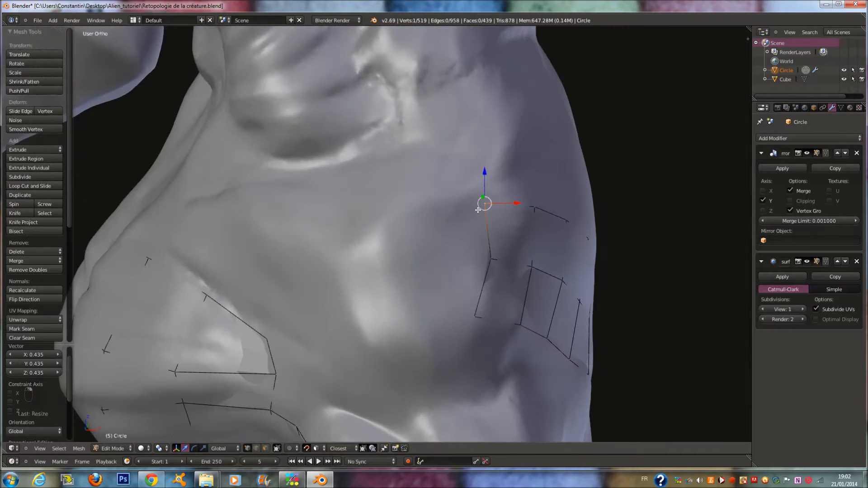
pyautogui.rightClick(480, 322)
pyautogui.moveTo(482, 316); pyautogui.dragTo(449, 306, button='middle')
pyautogui.press('g')
pyautogui.click(448, 335)
pyautogui.rightClick(492, 252)
pyautogui.press('g')
pyautogui.click(485, 249)
pyautogui.rightClick(497, 197)
pyautogui.press('g')
pyautogui.click(477, 177)
pyautogui.rightClick(441, 183)
pyautogui.press('g')
pyautogui.click(432, 144)
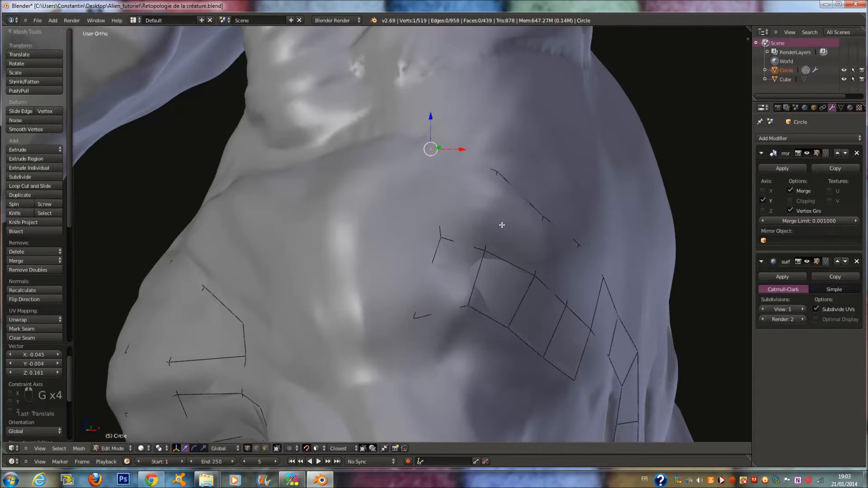
# - Adjust the vertices of the shoulder patch's lower row so they follow the shoulder blade's lower contour
pyautogui.moveTo(500, 225); pyautogui.dragTo(333, 288, button='middle')
pyautogui.rightClick(333, 287)
pyautogui.press('g')
pyautogui.click(326, 303)
pyautogui.rightClick(372, 302)
pyautogui.press('g')
pyautogui.click(400, 328)
pyautogui.rightClick(446, 348)
pyautogui.press('g')
pyautogui.click(449, 353)
pyautogui.press('g')
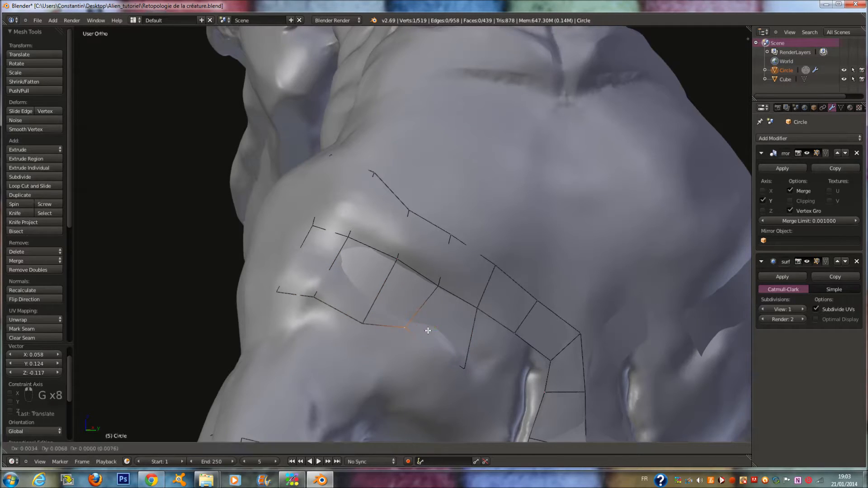
pyautogui.click(429, 335)
# - Move three vertices of the shoulder patch's middle row to even out the spacing between its rows
pyautogui.rightClick(439, 285)
pyautogui.press('g')
pyautogui.click(430, 299)
pyautogui.rightClick(397, 259)
pyautogui.press('g')
pyautogui.click(385, 293)
pyautogui.rightClick(478, 307)
pyautogui.press('g')
pyautogui.click(492, 301)
pyautogui.moveTo(492, 301); pyautogui.dragTo(369, 303, button='middle')
pyautogui.press('a')
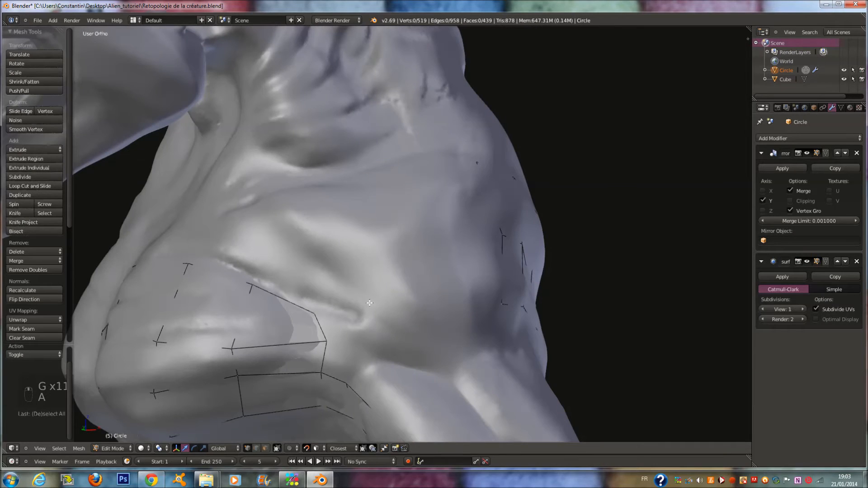
# - Extrude the chest patch's outer edge twice across the front of the shoulder toward the area above the arm
pyautogui.rightClick(309, 310)
pyautogui.keyDown('shift'); pyautogui.rightClick(325, 342); pyautogui.keyUp('shift')
pyautogui.keyDown('ctrl'); pyautogui.click(381, 331); pyautogui.keyUp('ctrl')
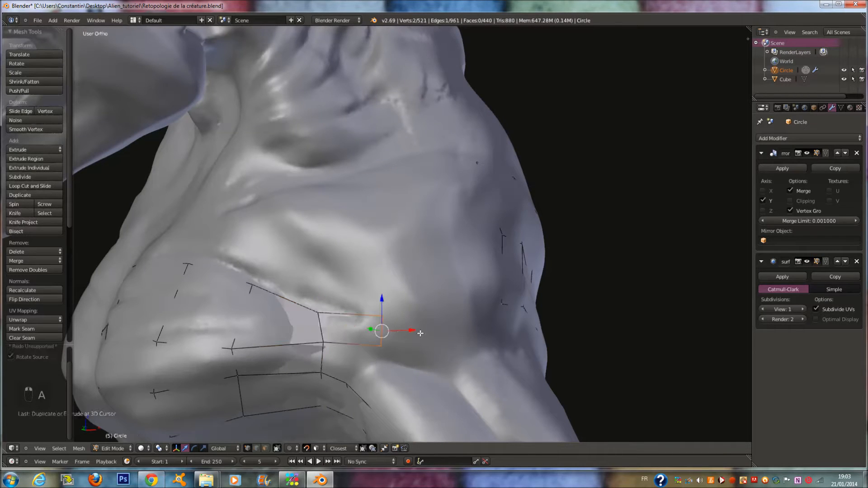
pyautogui.moveTo(383, 324); pyautogui.dragTo(413, 338, button='middle')
pyautogui.keyDown('ctrl'); pyautogui.click(396, 356); pyautogui.keyUp('ctrl')
pyautogui.moveTo(384, 327); pyautogui.dragTo(427, 235, button='middle')
pyautogui.press('a')
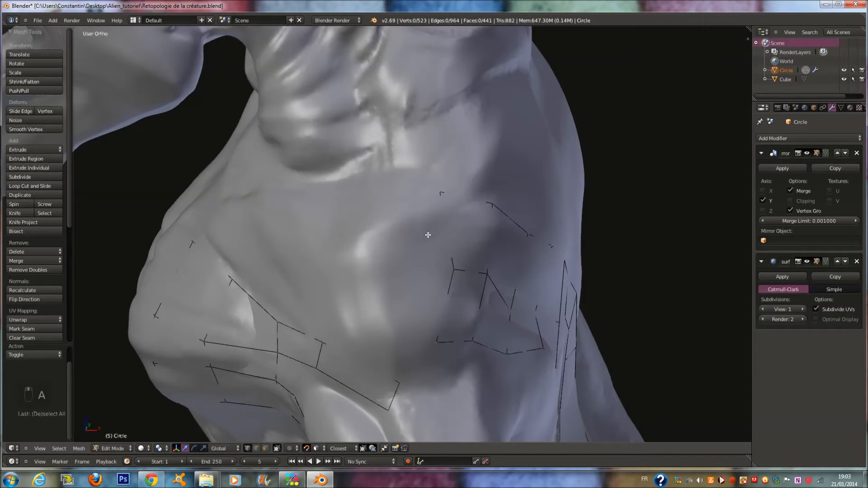
# - Extrude the three vertices at the shoulder patch's outer end forward over the shoulder toward the chest
pyautogui.keyDown('shift'); pyautogui.rightClick(452, 266); pyautogui.keyUp('shift')
pyautogui.keyDown('shift'); pyautogui.rightClick(439, 337); pyautogui.keyUp('shift')
pyautogui.keyDown('ctrl'); pyautogui.click(321, 278); pyautogui.keyUp('ctrl')
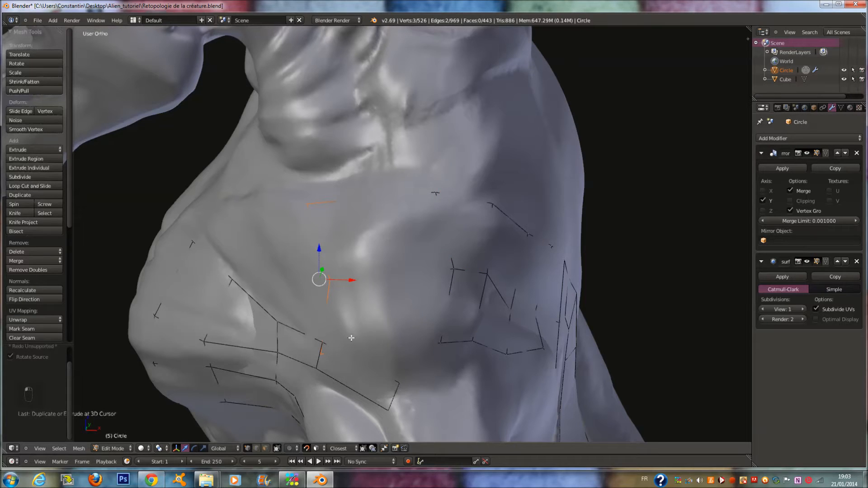
# - Place the three extruded front vertices: lower one toward the arm, middle one toward the chest, upper one toward the collarbone
pyautogui.rightClick(328, 354)
pyautogui.press('g')
pyautogui.click(358, 320)
pyautogui.rightClick(329, 281)
pyautogui.press('g')
pyautogui.click(302, 290)
pyautogui.rightClick(310, 204)
pyautogui.press('g')
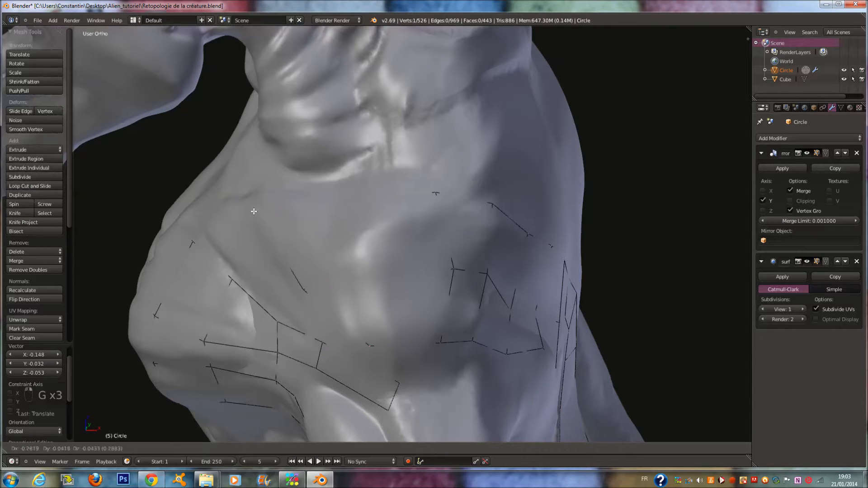
pyautogui.click(261, 206)
pyautogui.press('a')
# - Add two loop cuts across the faces wrapping over the shoulder and snap them to the sculpt
pyautogui.hotkey('ctrl', 'r')
pyautogui.scroll(1, 336, 201)
pyautogui.click(336, 200)
pyautogui.click(336, 200)
pyautogui.press('g')
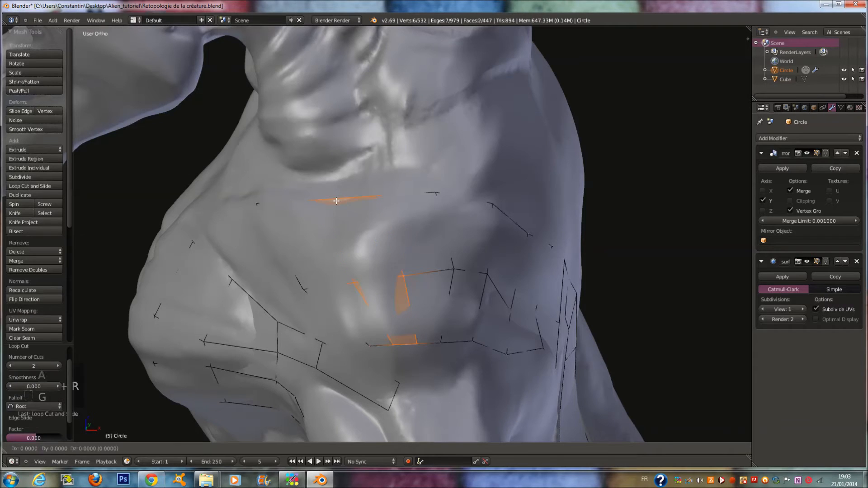
pyautogui.click(336, 201)
pyautogui.moveTo(392, 256); pyautogui.dragTo(343, 258, button='middle')
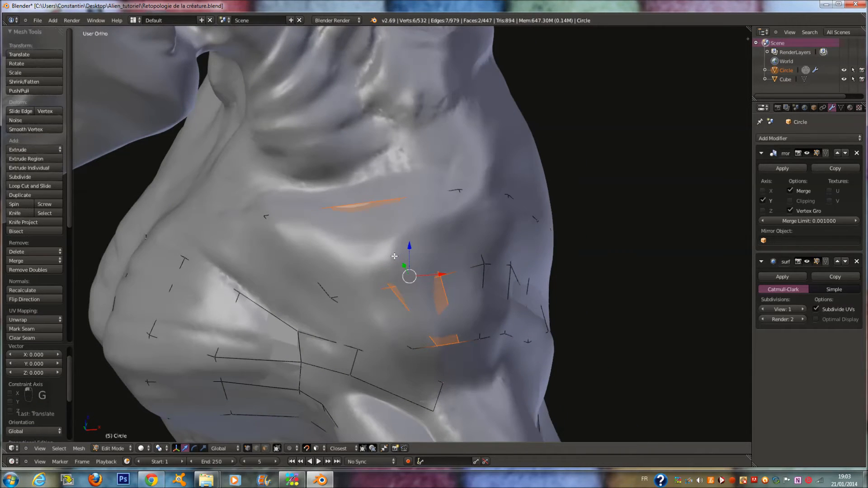
pyautogui.press('a')
# - Fill a four-vertex face between the shoulder patch's lower front edge and the extruded chest strip, selecting vertices in wireframe
pyautogui.rightClick(416, 349)
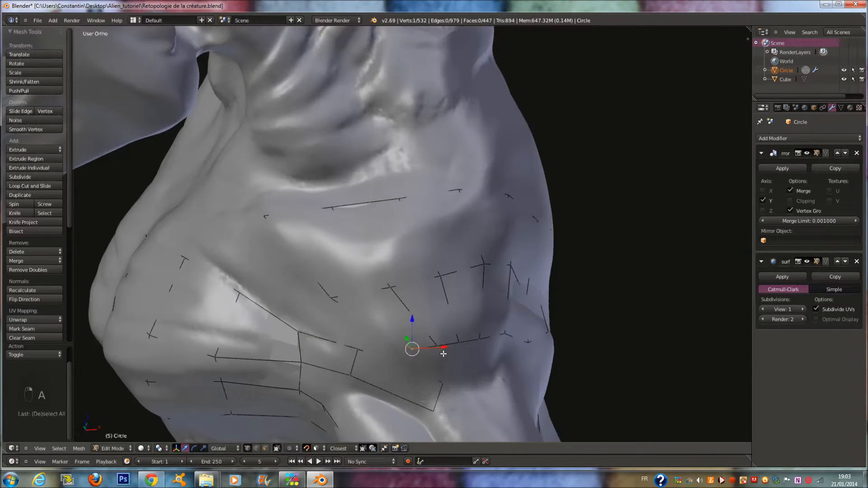
pyautogui.moveTo(441, 341); pyautogui.dragTo(357, 283, button='middle')
pyautogui.press('z')
pyautogui.press('a')
pyautogui.keyDown('shift'); pyautogui.rightClick(285, 284); pyautogui.keyUp('shift')
pyautogui.press('z')
pyautogui.rightClick(295, 283)
pyautogui.press('z')
pyautogui.keyDown('shift'); pyautogui.rightClick(347, 271); pyautogui.keyUp('shift')
pyautogui.keyDown('shift'); pyautogui.rightClick(379, 265); pyautogui.keyUp('shift')
pyautogui.keyDown('shift'); pyautogui.rightClick(389, 318); pyautogui.keyUp('shift')
pyautogui.press('f')
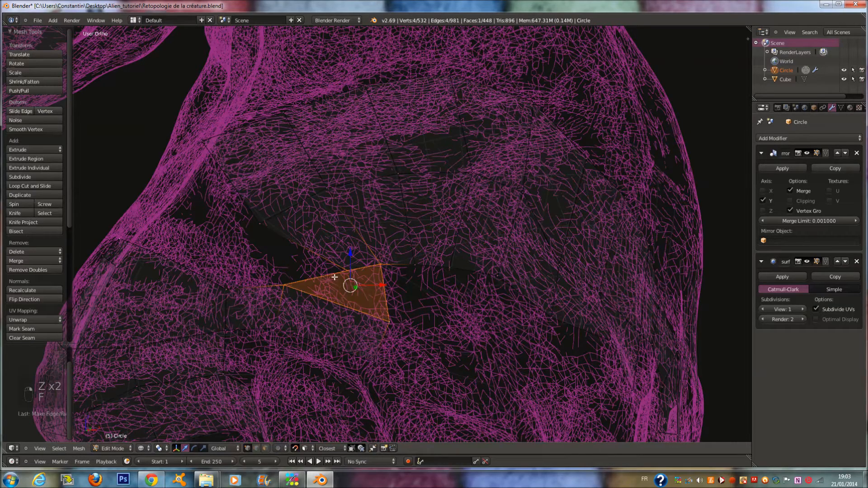
pyautogui.press('z')
# - Shift the new face's upper corner and the chest strip's two end vertices toward the chest to even out the faces
pyautogui.rightClick(357, 264)
pyautogui.press('g')
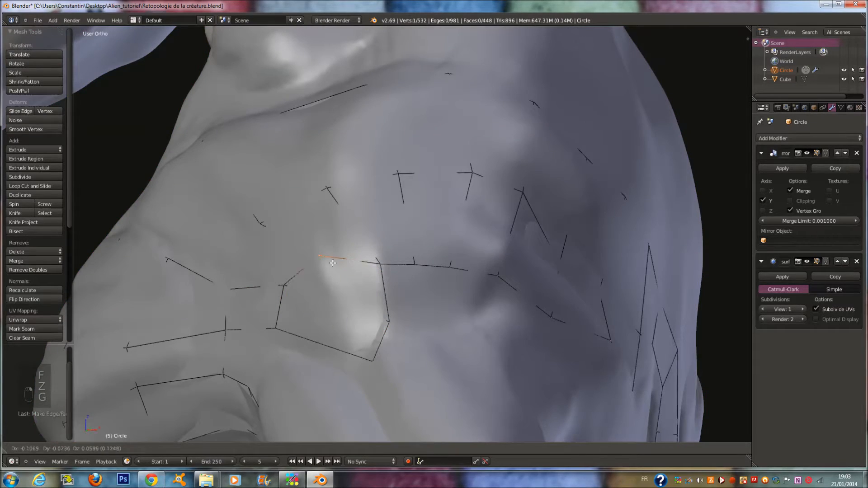
pyautogui.click(317, 263)
pyautogui.rightClick(397, 324)
pyautogui.press('g')
pyautogui.click(354, 308)
pyautogui.rightClick(377, 360)
pyautogui.press('g')
pyautogui.click(324, 341)
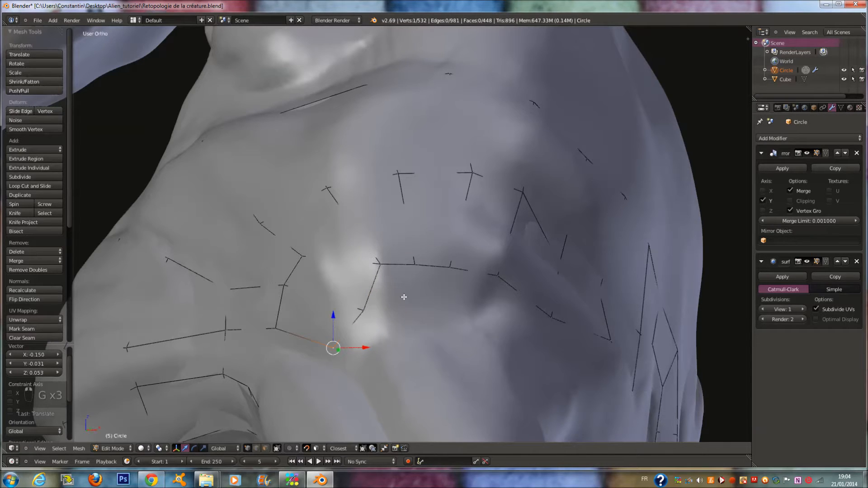
# - Extrude the arm sleeve's top outer edge up onto the shoulder and scale the new edge by 0.439
pyautogui.moveTo(384, 294); pyautogui.dragTo(391, 367, button='middle')
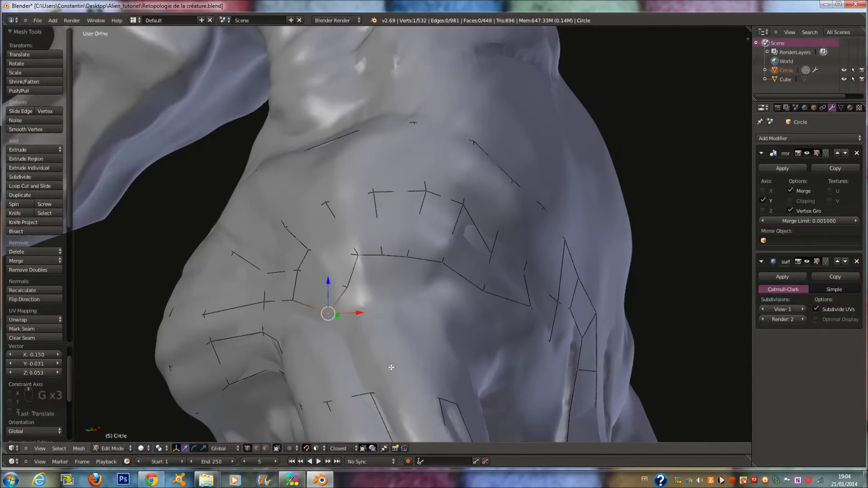
pyautogui.rightClick(371, 396)
pyautogui.keyDown('shift'); pyautogui.rightClick(434, 399); pyautogui.keyUp('shift')
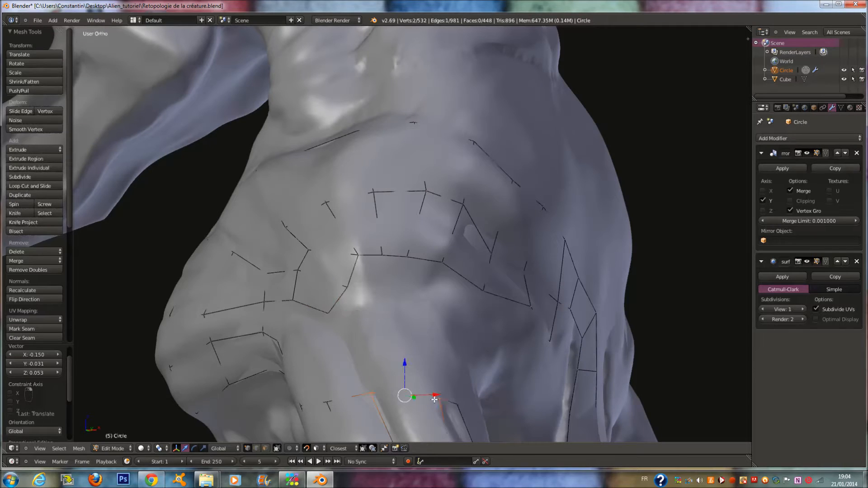
pyautogui.scroll(2, 397, 347)
pyautogui.keyDown('ctrl'); pyautogui.rightClick(398, 346); pyautogui.keyUp('ctrl')
pyautogui.press('s')
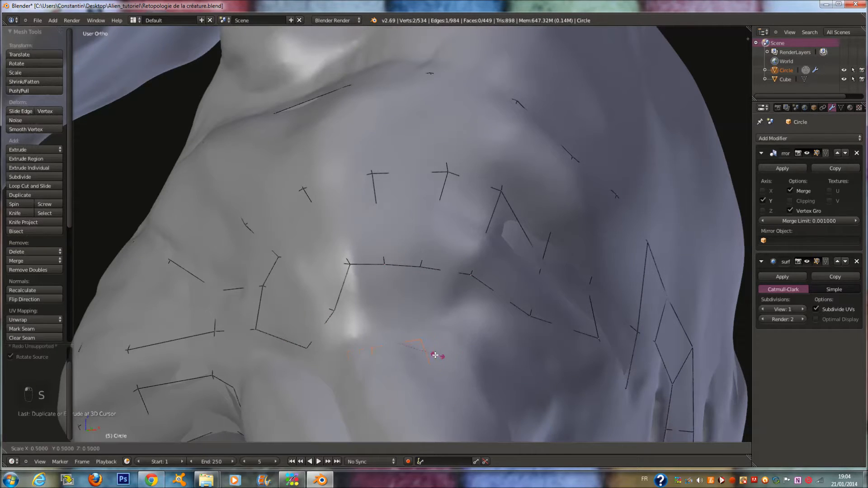
pyautogui.click(430, 354)
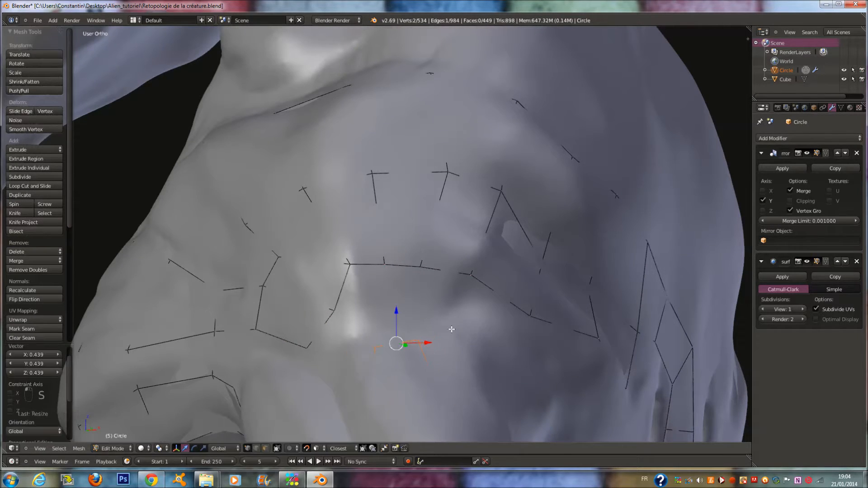
# - Fill a four-vertex face between the arm sleeve's extruded shoulder edge and the shoulder patch's lower edge
pyautogui.keyDown('ctrl'); pyautogui.rightClick(400, 284); pyautogui.keyUp('ctrl')
pyautogui.keyDown('ctrl'); pyautogui.rightClick(419, 273); pyautogui.keyUp('ctrl')
pyautogui.press('z')
pyautogui.press('c')
pyautogui.scroll(-2, 375, 176)
pyautogui.moveTo(375, 176); pyautogui.dragTo(358, 119, button='middle')
pyautogui.rightClick(354, 108)
pyautogui.press('f')
pyautogui.press('z')
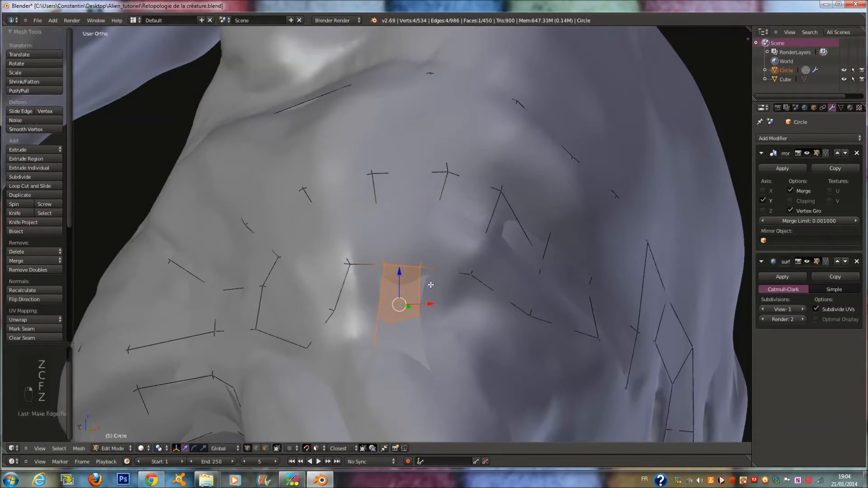
# - Fill the gap on the chest side of that face, connecting it to the chest strip's end vertex
pyautogui.press('z')
pyautogui.press('a')
pyautogui.press('a')
pyautogui.press('a')
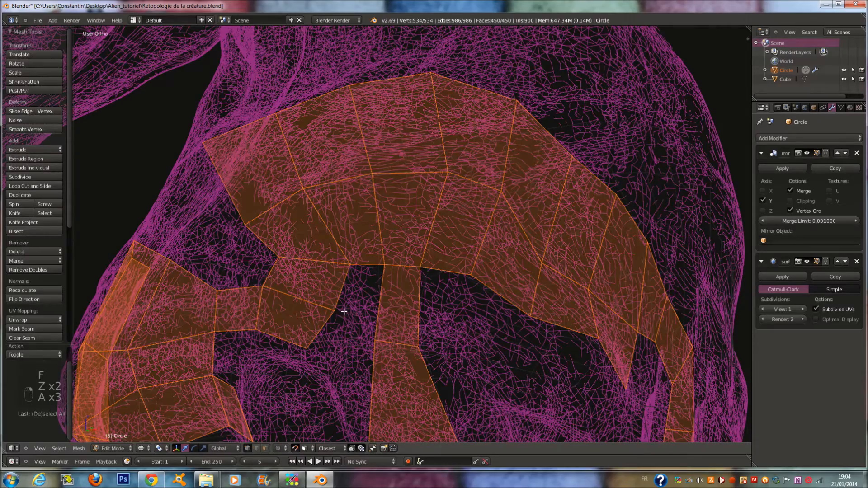
pyautogui.press('a')
pyautogui.rightClick(335, 310)
pyautogui.keyDown('shift'); pyautogui.rightClick(376, 336); pyautogui.keyUp('shift')
pyautogui.keyDown('shift'); pyautogui.rightClick(384, 265); pyautogui.keyUp('shift')
pyautogui.keyDown('shift'); pyautogui.rightClick(349, 265); pyautogui.keyUp('shift')
pyautogui.press('f')
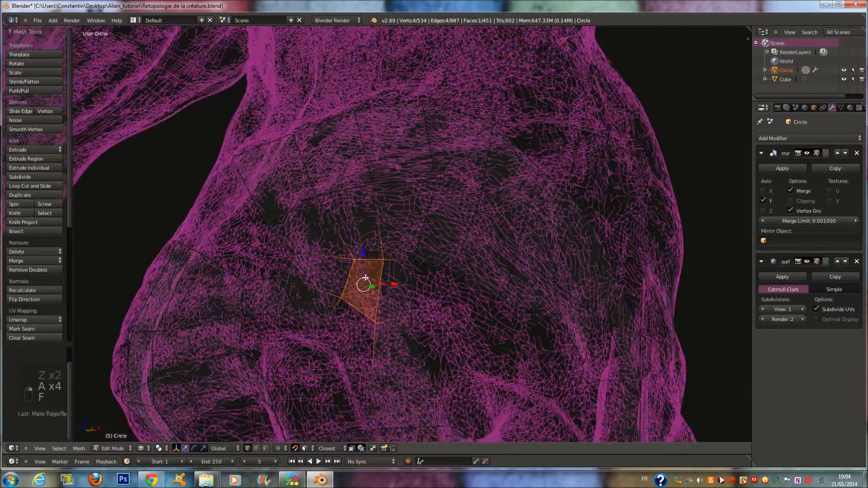
# - Examine the shoulder topology from several angles, highlighting the whole mesh in wireframe to spot the remaining gaps
pyautogui.press('z')
pyautogui.scroll(-4, 365, 278)
pyautogui.moveTo(368, 277); pyautogui.dragTo(487, 273, button='middle')
pyautogui.press('z')
pyautogui.scroll(3, 423, 212)
pyautogui.press('a')
pyautogui.press('a')
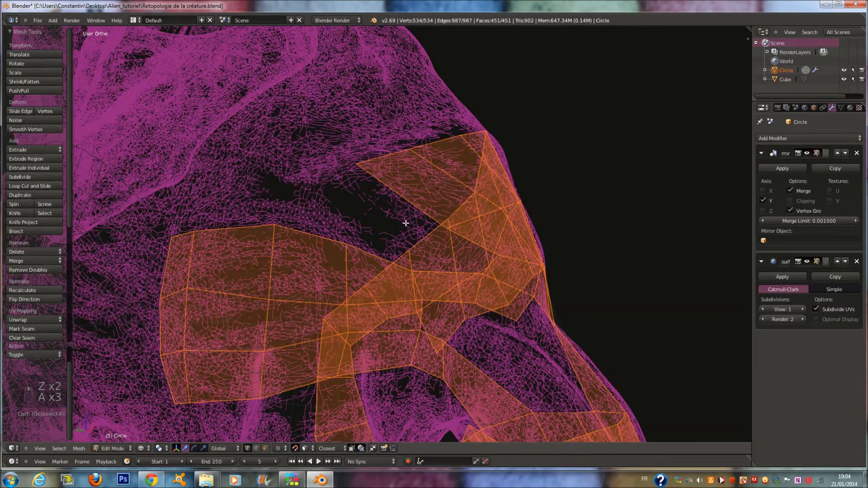
pyautogui.moveTo(390, 232); pyautogui.dragTo(253, 247, button='middle')
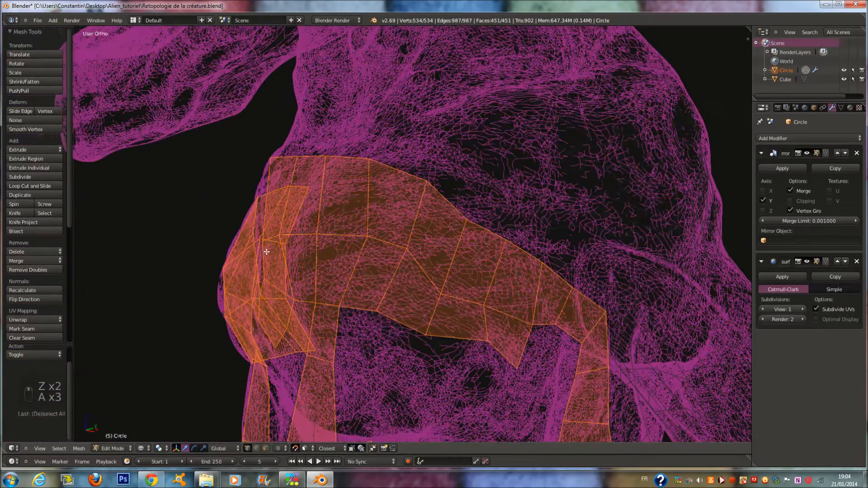
pyautogui.press('z')
pyautogui.press('a')
pyautogui.scroll(-3, 420, 229)
pyautogui.moveTo(420, 228); pyautogui.dragTo(345, 191, button='middle')
pyautogui.scroll(-4, 391, 246)
pyautogui.scroll(4, 391, 245)
pyautogui.scroll(5, 345, 191)
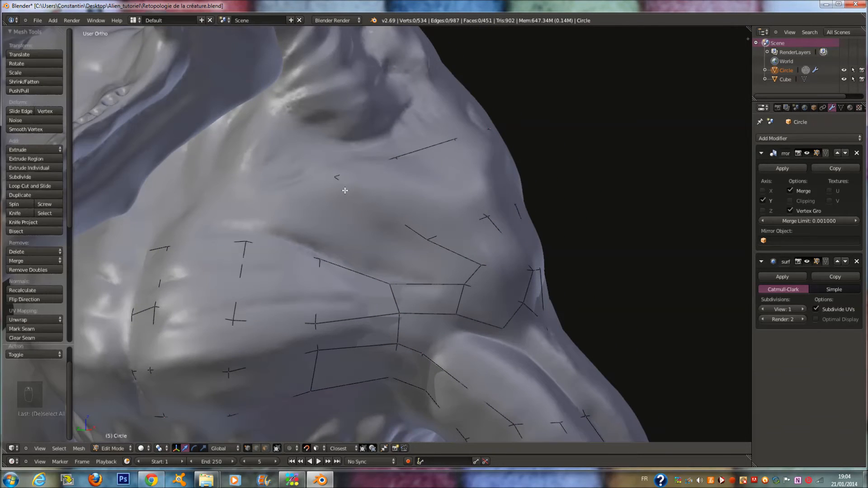
# - Pull the shoulder patch's front tip vertex down toward the chest and fill a face between the patch and the chest strip
pyautogui.press('g')
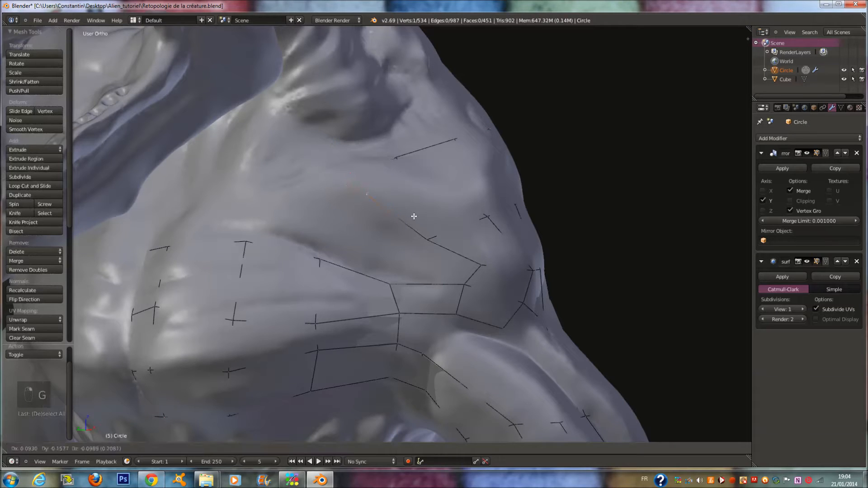
pyautogui.click(422, 269)
pyautogui.scroll(3, 425, 270)
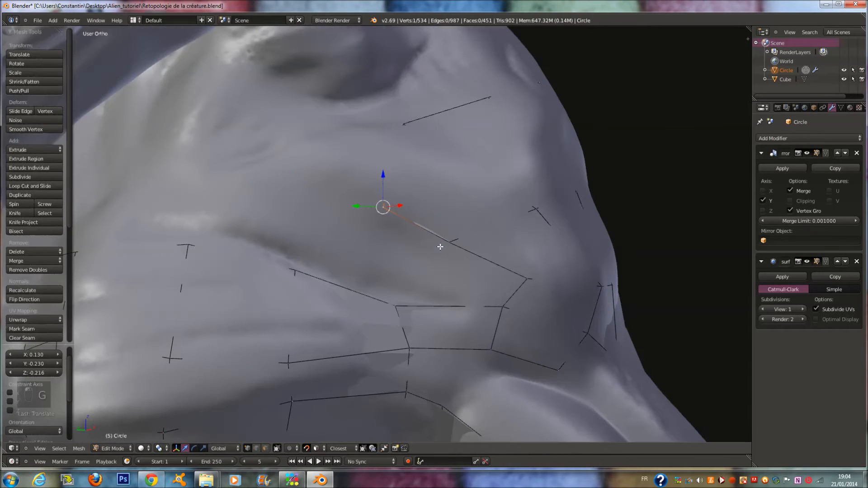
pyautogui.keyDown('shift'); pyautogui.rightClick(400, 305); pyautogui.keyUp('shift')
pyautogui.keyDown('shift'); pyautogui.rightClick(504, 305); pyautogui.keyUp('shift')
pyautogui.keyDown('shift'); pyautogui.rightClick(527, 281); pyautogui.keyUp('shift')
pyautogui.press('f')
# - Raise the new face's corner shared with the chest patch and fill the next four-vertex face in front of it
pyautogui.rightClick(397, 309)
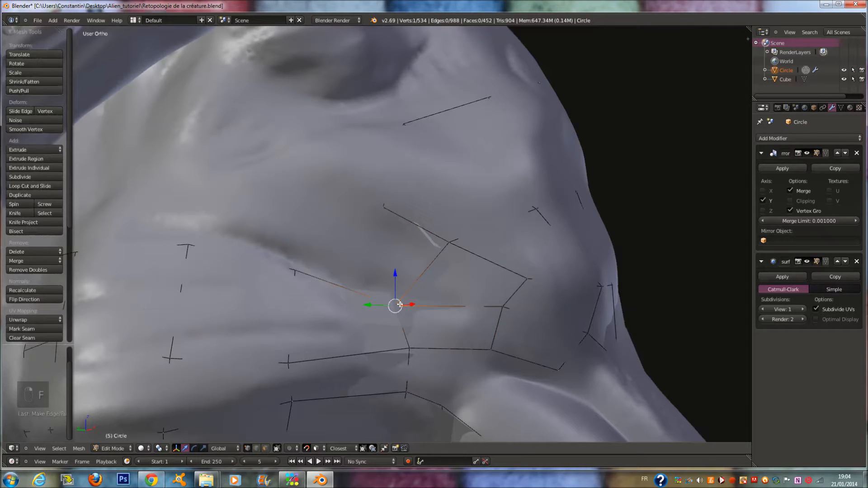
pyautogui.press('g')
pyautogui.click(409, 284)
pyautogui.rightClick(385, 208)
pyautogui.keyDown('shift'); pyautogui.rightClick(302, 272); pyautogui.keyUp('shift')
pyautogui.keyDown('shift'); pyautogui.rightClick(410, 284); pyautogui.keyUp('shift')
pyautogui.keyDown('shift'); pyautogui.rightClick(452, 238); pyautogui.keyUp('shift')
pyautogui.press('f')
# - Scale the newly filled face by about 0.85
pyautogui.scroll(-1, 431, 240)
pyautogui.moveTo(432, 239); pyautogui.dragTo(465, 191, button='middle')
pyautogui.press('s')
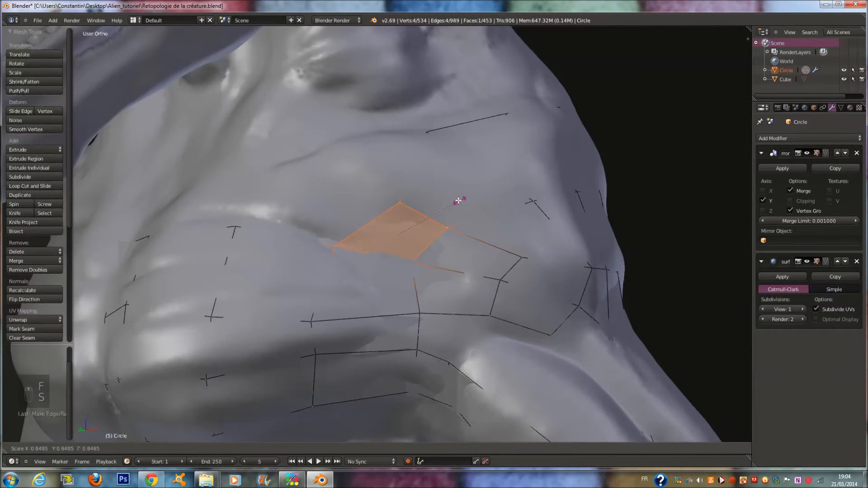
pyautogui.click(458, 200)
pyautogui.press('g')
pyautogui.rightClick(452, 194)
# - Extrude the shoulder patch's front edge toward the base of the neck and scale the new edge
pyautogui.press('a')
pyautogui.press('z')
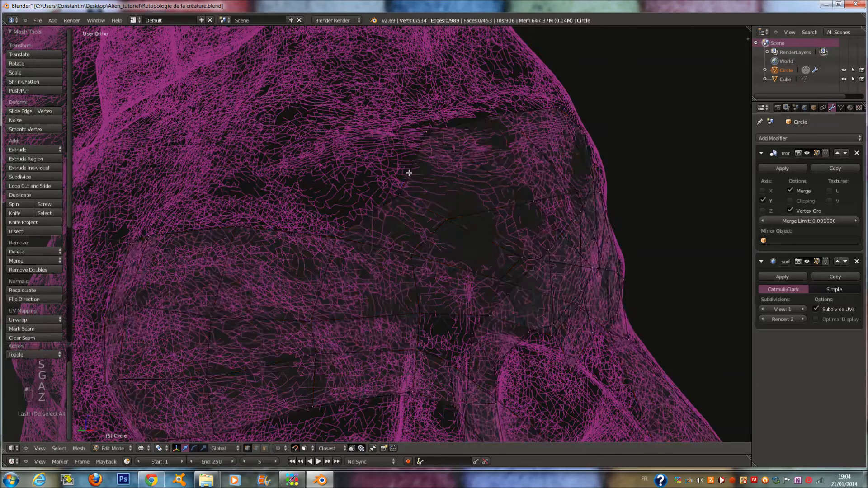
pyautogui.press('a')
pyautogui.press('a')
pyautogui.press('a')
pyautogui.rightClick(425, 137)
pyautogui.keyDown('shift'); pyautogui.rightClick(406, 194); pyautogui.keyUp('shift')
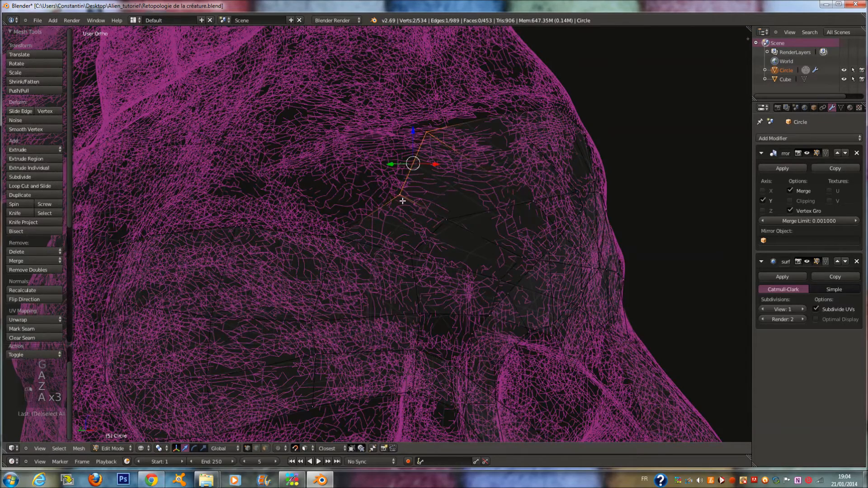
pyautogui.press('z')
pyautogui.keyDown('ctrl'); pyautogui.rightClick(330, 219); pyautogui.keyUp('ctrl')
pyautogui.press('s')
pyautogui.click(400, 215)
# - Extrude the strip further toward the neck, rotate its end edge and scale it by 0.629
pyautogui.press('e')
pyautogui.click(318, 238)
pyautogui.press('r')
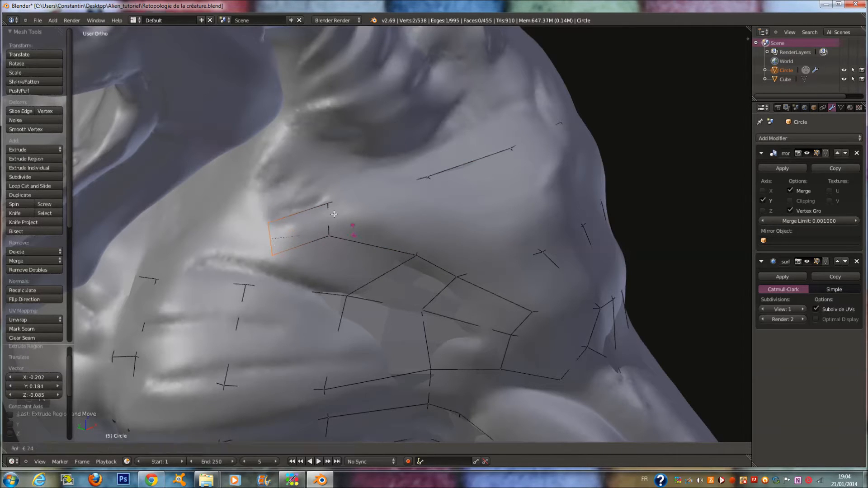
pyautogui.click(326, 211)
pyautogui.press('s')
pyautogui.click(309, 224)
pyautogui.moveTo(309, 224); pyautogui.dragTo(329, 222, button='middle')
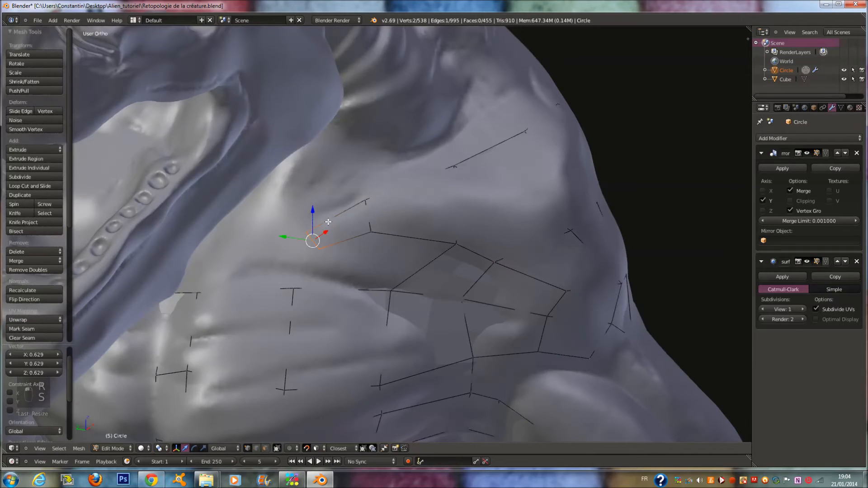
# - Extrude the strip's end edge once more along the collarbone, rotating and moving it into line above the chest patch
pyautogui.press('e')
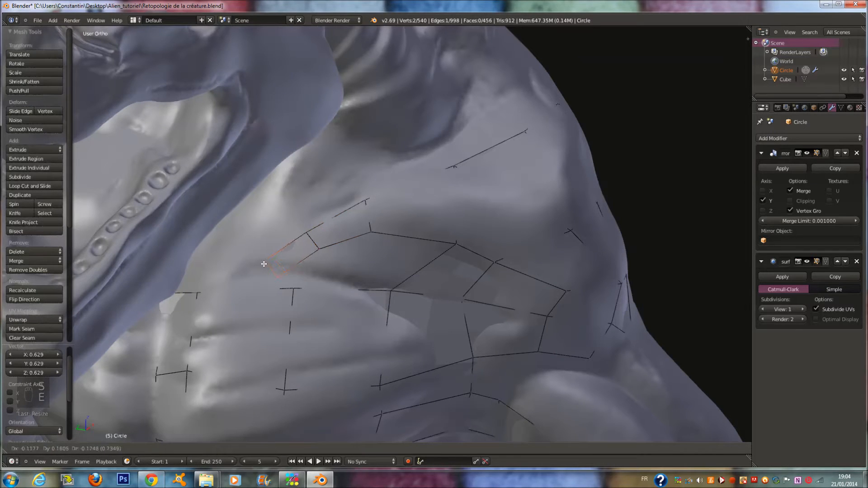
pyautogui.click(258, 256)
pyautogui.press('r')
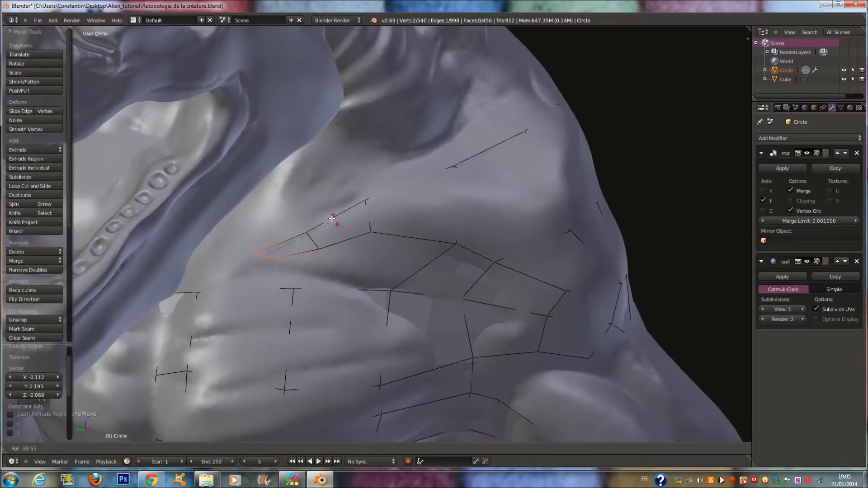
pyautogui.click(337, 224)
pyautogui.press('g')
pyautogui.click(344, 232)
# - Fill a face between the collarbone strip's end and the chest patch's upper edge, and shift the strip's lower vertices into place
pyautogui.keyDown('shift'); pyautogui.rightClick(293, 288); pyautogui.keyUp('shift')
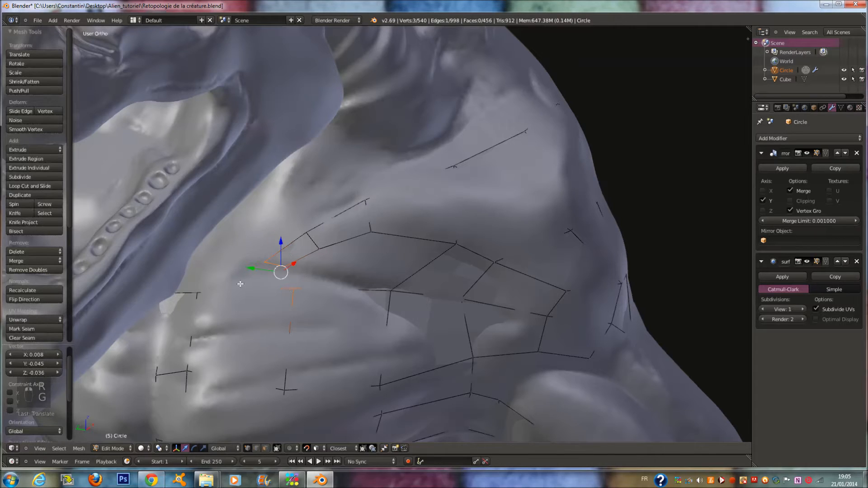
pyautogui.keyDown('shift'); pyautogui.rightClick(197, 292); pyautogui.keyUp('shift')
pyautogui.press('f')
pyautogui.rightClick(285, 251)
pyautogui.press('g')
pyautogui.click(284, 260)
pyautogui.rightClick(284, 265)
pyautogui.press('g')
pyautogui.click(301, 273)
pyautogui.moveTo(362, 273); pyautogui.dragTo(371, 284, button='middle')
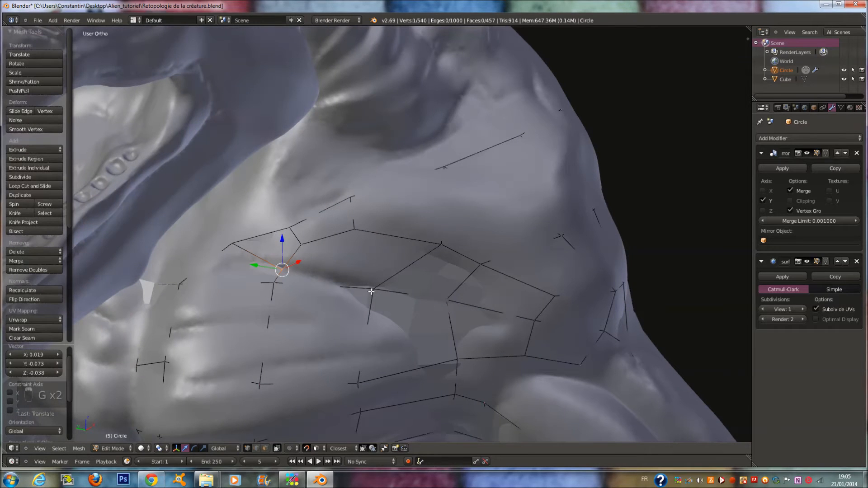
# - Fill a four-vertex face between the collarbone strip's lower edge and the chest patch's outer upper corner
pyautogui.press('a')
pyautogui.rightClick(301, 245)
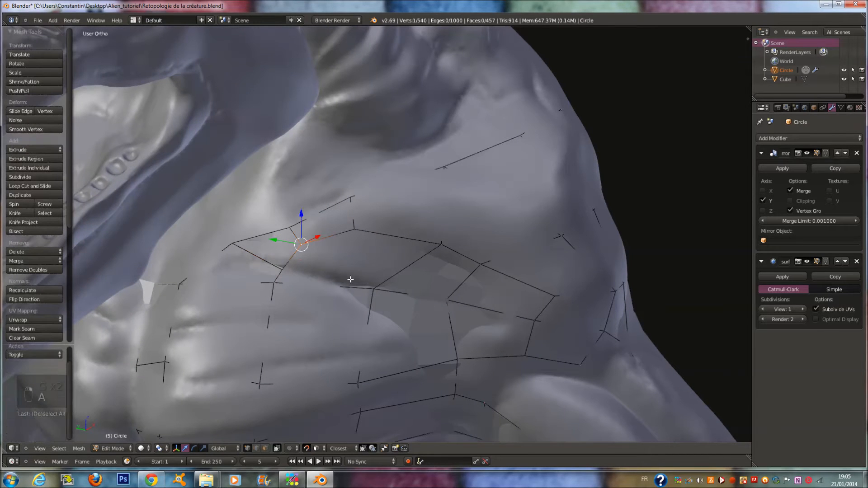
pyautogui.keyDown('shift'); pyautogui.rightClick(375, 287); pyautogui.keyUp('shift')
pyautogui.keyDown('shift'); pyautogui.rightClick(354, 224); pyautogui.keyUp('shift')
pyautogui.hotkey('shift', 'z')
pyautogui.keyDown('shift'); pyautogui.rightClick(364, 292); pyautogui.keyUp('shift')
pyautogui.keyDown('shift'); pyautogui.rightClick(443, 246); pyautogui.keyUp('shift')
pyautogui.moveTo(430, 246)
pyautogui.mouseDown(button='middle')
pyautogui.moveTo(399, 254)
pyautogui.moveTo(444, 237)
pyautogui.mouseUp(button='middle')
pyautogui.press('z')
pyautogui.press('g')
pyautogui.click(442, 239)
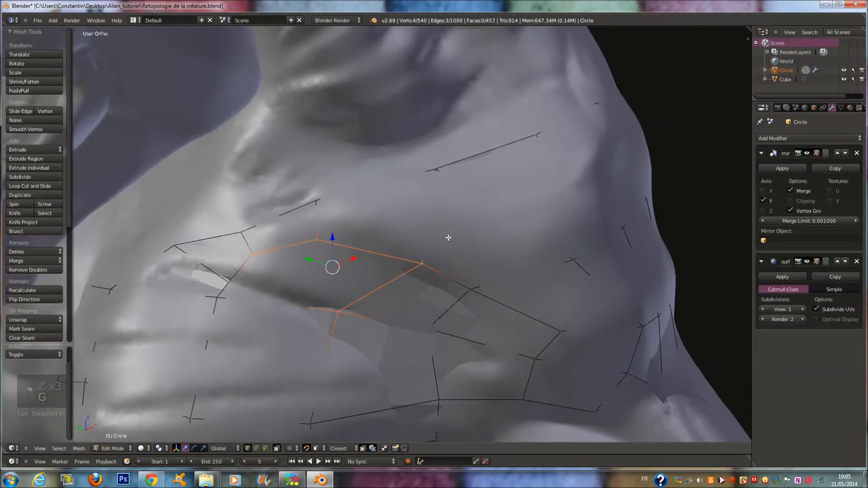
pyautogui.press('f')
# - Close the remaining hole between the collarbone strip and the chest patch with a four-vertex face, selecting vertices in wireframe
pyautogui.press('z')
pyautogui.press('a')
pyautogui.press('a')
pyautogui.press('a')
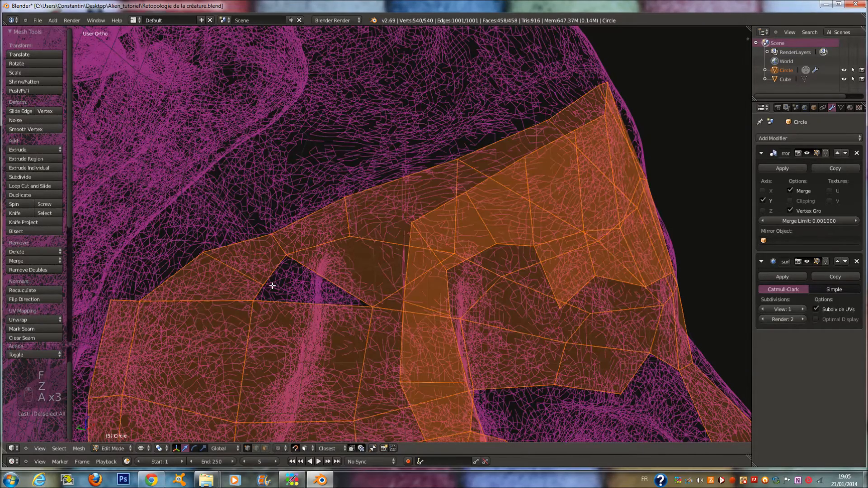
pyautogui.press('a')
pyautogui.rightClick(256, 299)
pyautogui.keyDown('shift'); pyautogui.rightClick(263, 284); pyautogui.keyUp('shift')
pyautogui.keyDown('shift'); pyautogui.rightClick(288, 253); pyautogui.keyUp('shift')
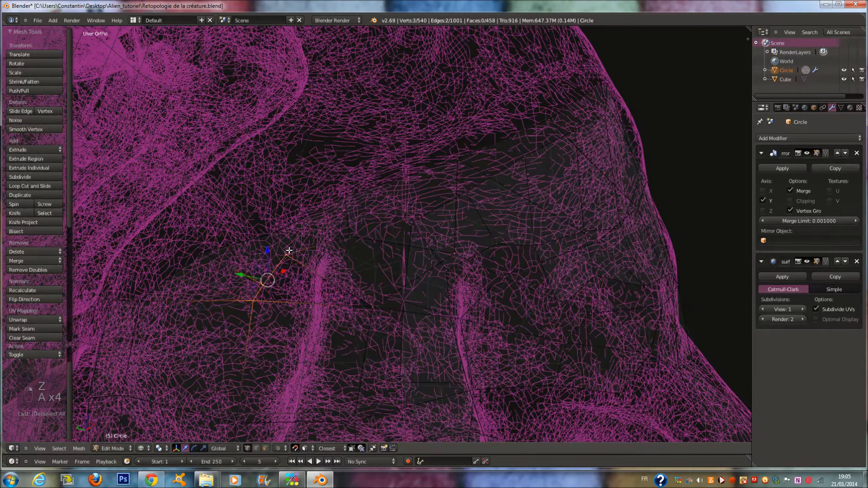
pyautogui.keyDown('shift'); pyautogui.rightClick(378, 306); pyautogui.keyUp('shift')
pyautogui.press('f')
pyautogui.press('z')
# - Shift the collarbone strip's vertices around the closed hole to even out the faces above the chest patch
pyautogui.rightClick(299, 258)
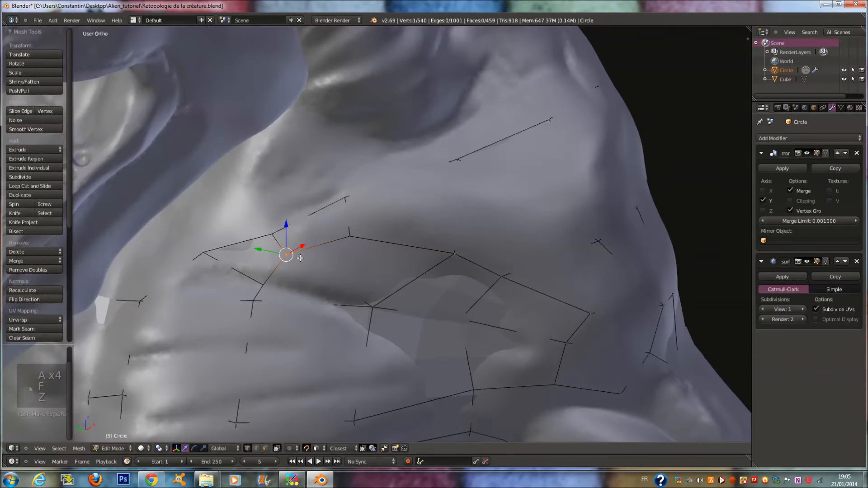
pyautogui.press('g')
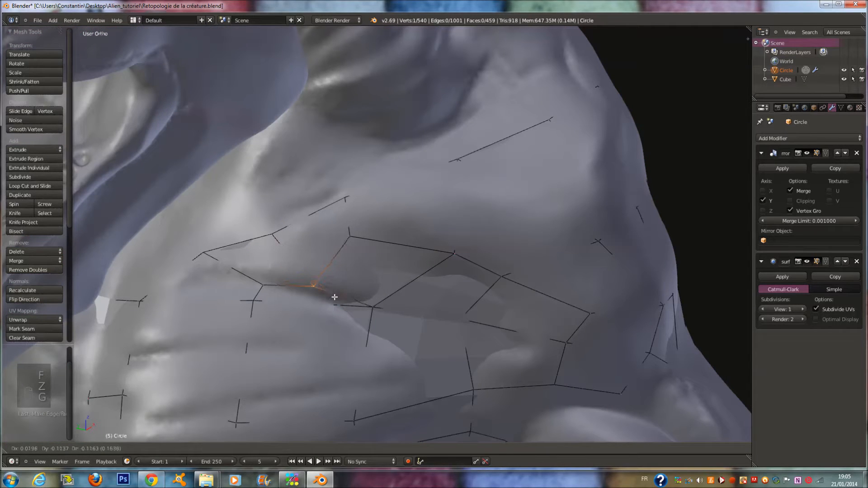
pyautogui.click(337, 298)
pyautogui.press('g')
pyautogui.click(272, 233)
pyautogui.rightClick(263, 280)
pyautogui.press('g')
pyautogui.click(264, 277)
# - Examine the torso from the chest patch's lower edge down to the pelvis
pyautogui.scroll(-2, 299, 272)
pyautogui.scroll(-3, 386, 273)
pyautogui.moveTo(387, 273); pyautogui.dragTo(412, 239, button='middle')
pyautogui.scroll(1, 412, 239)
pyautogui.keyDown('shift'); pyautogui.scroll(-8, 412, 240); pyautogui.keyUp('shift')
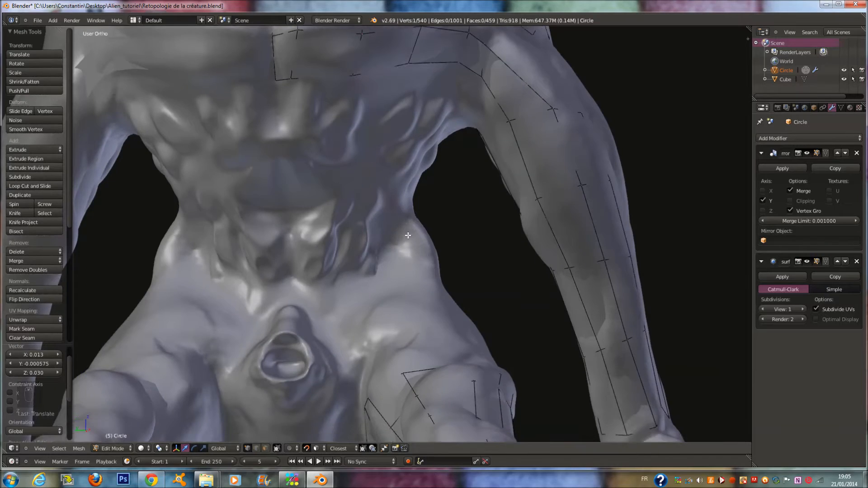
pyautogui.scroll(-4, 408, 235)
pyautogui.moveTo(408, 235); pyautogui.dragTo(367, 203, button='middle')
pyautogui.keyDown('shift'); pyautogui.scroll(2, 365, 202); pyautogui.keyUp('shift')
pyautogui.scroll(4, 365, 202)
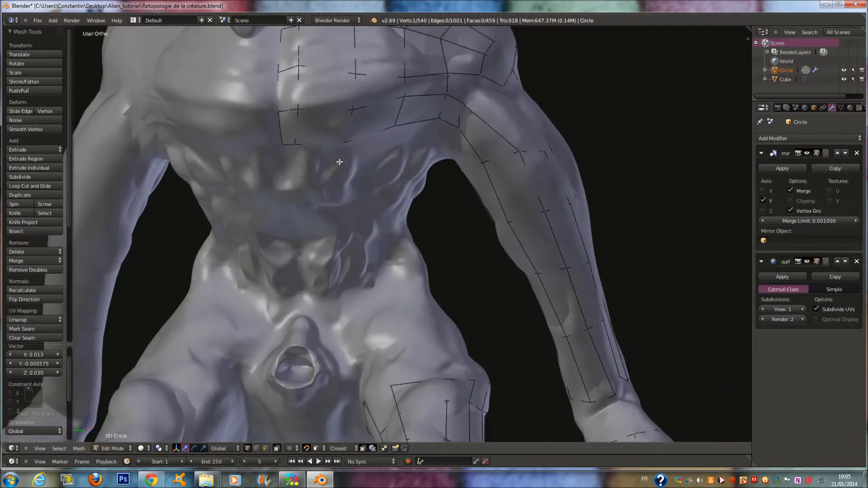
pyautogui.scroll(2, 371, 156)
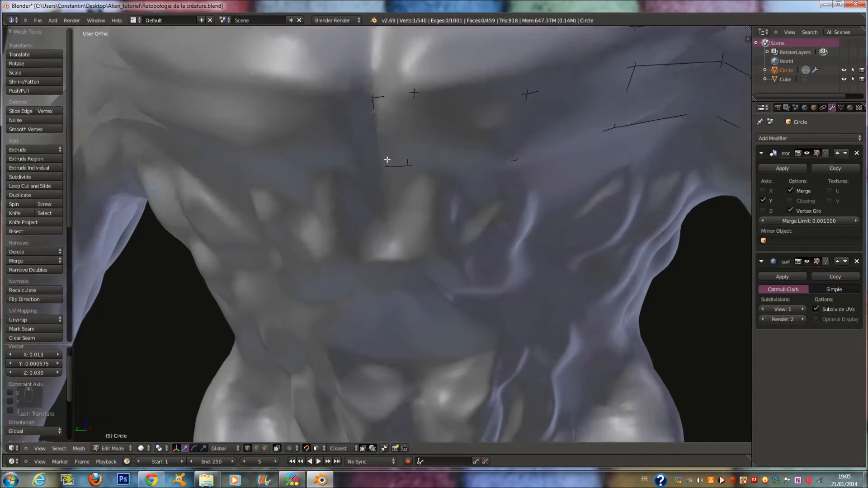
# - Select the chest patch's lower edges from the midline outward and extrude them down over the ribs
pyautogui.press('z')
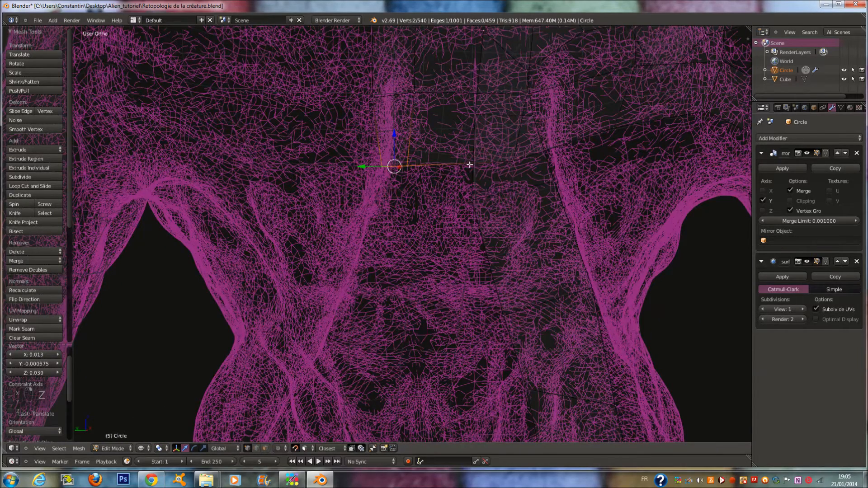
pyautogui.hotkey('ctrl', 'l')
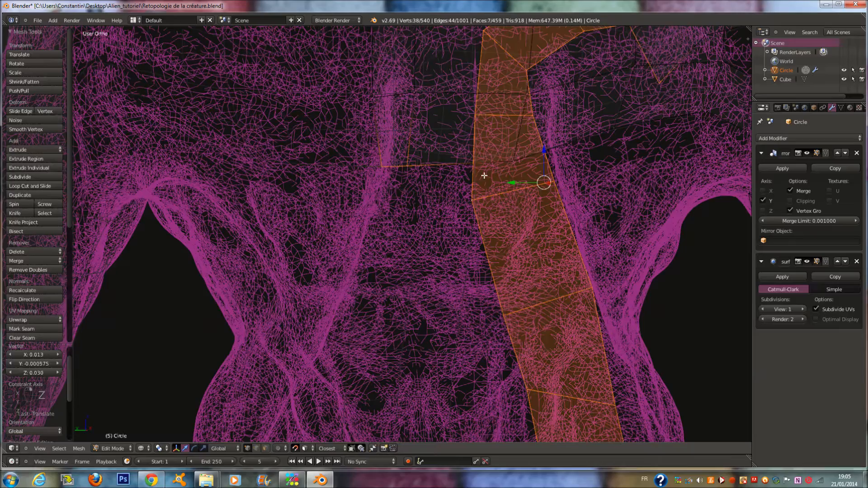
pyautogui.keyDown('alt'); pyautogui.rightClick(421, 166); pyautogui.keyUp('alt')
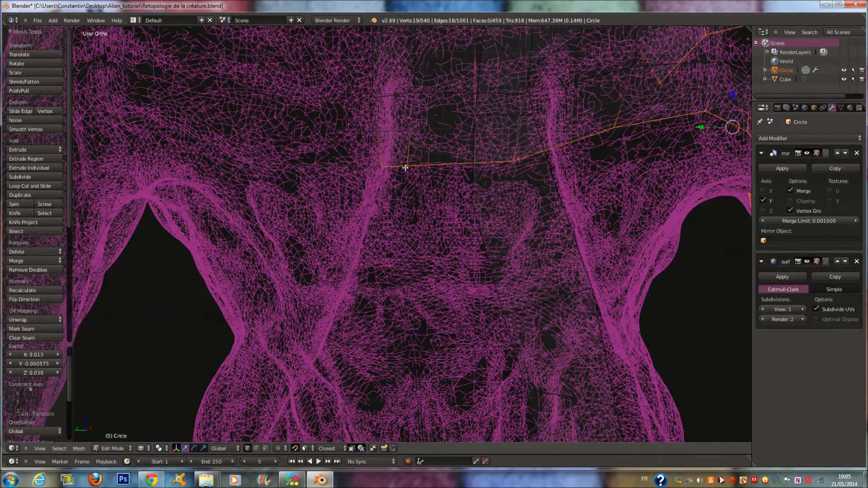
pyautogui.scroll(-5, 523, 193)
pyautogui.scroll(4, 523, 192)
pyautogui.press('c')
pyautogui.scroll(-4, 549, 167)
pyautogui.moveTo(603, 155); pyautogui.dragTo(615, 184, button='middle')
pyautogui.rightClick(615, 186)
pyautogui.press('z')
pyautogui.scroll(1, 560, 192)
pyautogui.moveTo(560, 192); pyautogui.dragTo(483, 170, button='middle')
pyautogui.scroll(1, 484, 138)
pyautogui.press('e')
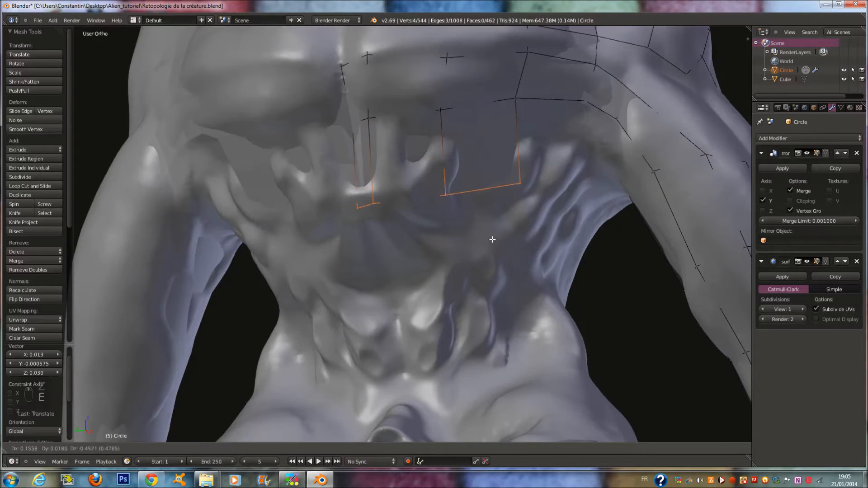
pyautogui.click(494, 253)
# - Shift the vertices beside the midline on the extruded row's lower and upper edges outward to widen the central face
pyautogui.rightClick(384, 229)
pyautogui.press('g')
pyautogui.click(391, 162)
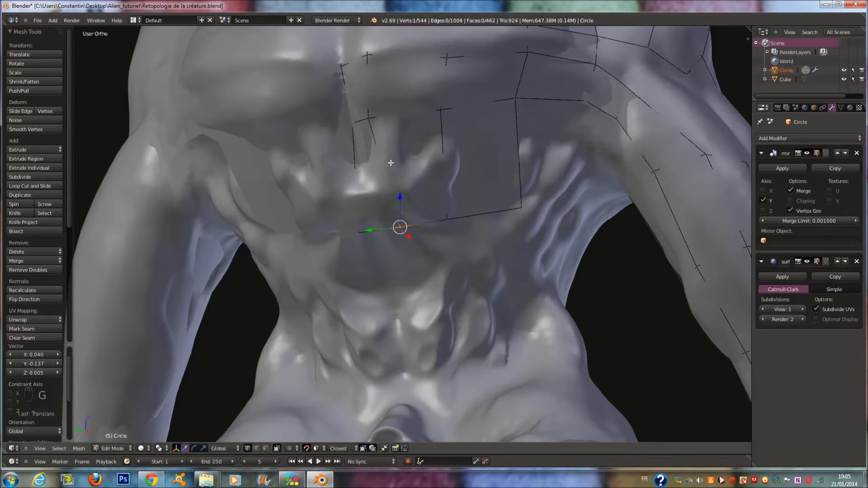
pyautogui.press('g')
pyautogui.click(395, 116)
pyautogui.moveTo(500, 110); pyautogui.dragTo(442, 173, button='middle')
pyautogui.hotkey('ctrl', 'space')
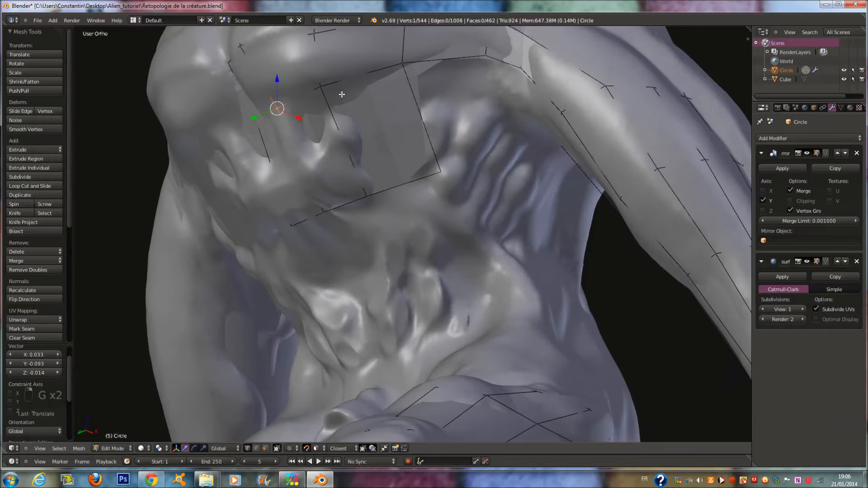
# - Shift the next column's vertices outward and pull the row's outer lower corner in toward the belly
pyautogui.rightClick(325, 86)
pyautogui.press('g')
pyautogui.press('g')
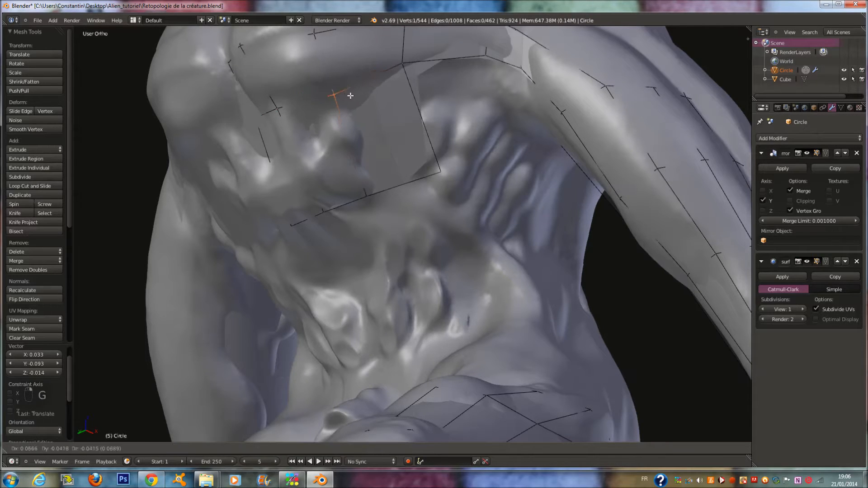
pyautogui.click(432, 174)
pyautogui.rightClick(434, 173)
pyautogui.press('g')
pyautogui.click(422, 178)
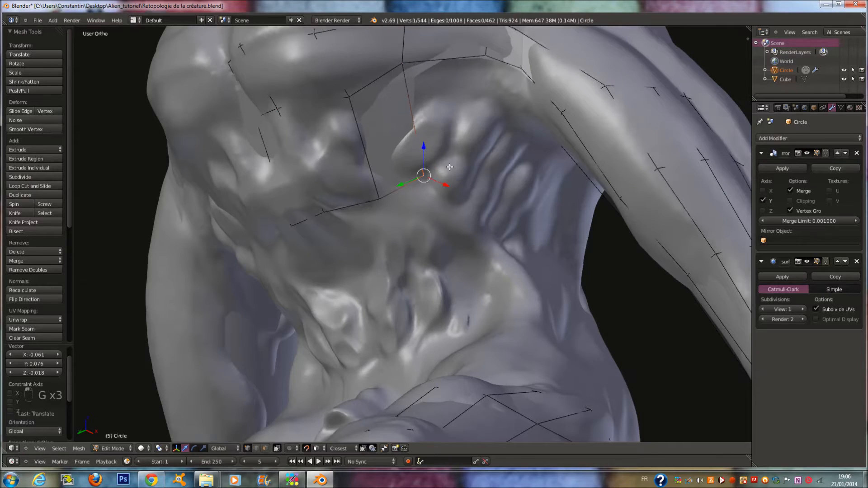
# - Select the torso patch's lower edge row and extrude it down over the belly to the pelvis
pyautogui.moveTo(422, 177); pyautogui.dragTo(445, 166, button='middle')
pyautogui.scroll(1, 444, 179)
pyautogui.press('a')
pyautogui.keyDown('alt'); pyautogui.rightClick(446, 185); pyautogui.keyUp('alt')
pyautogui.press('e')
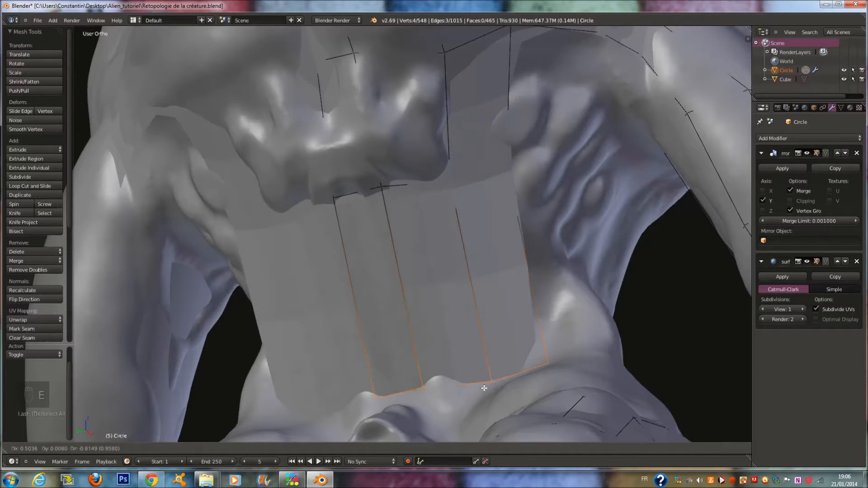
pyautogui.click(482, 388)
# - Rotate the new lower edge row to follow the pelvis line and turn on clipping in the Mirror modifier
pyautogui.press('r')
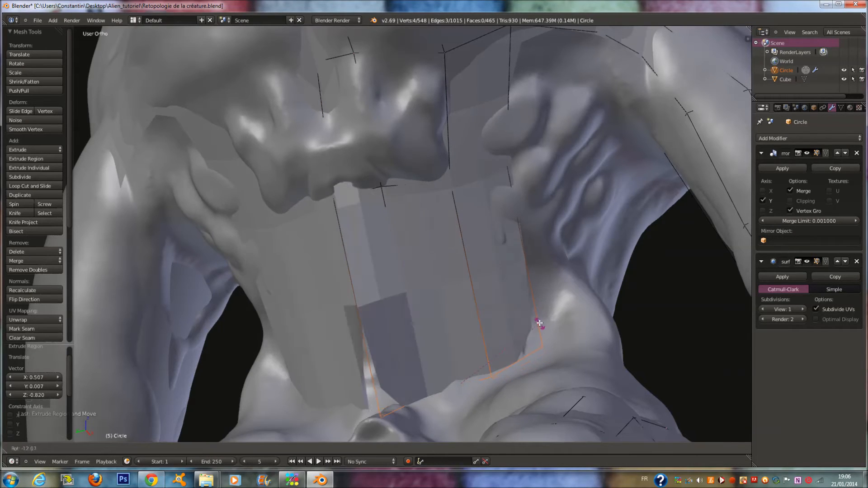
pyautogui.click(546, 334)
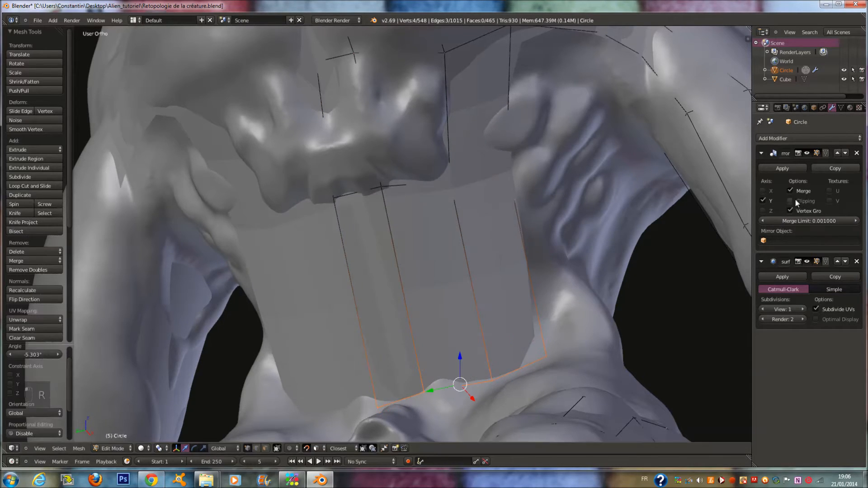
pyautogui.press('a')
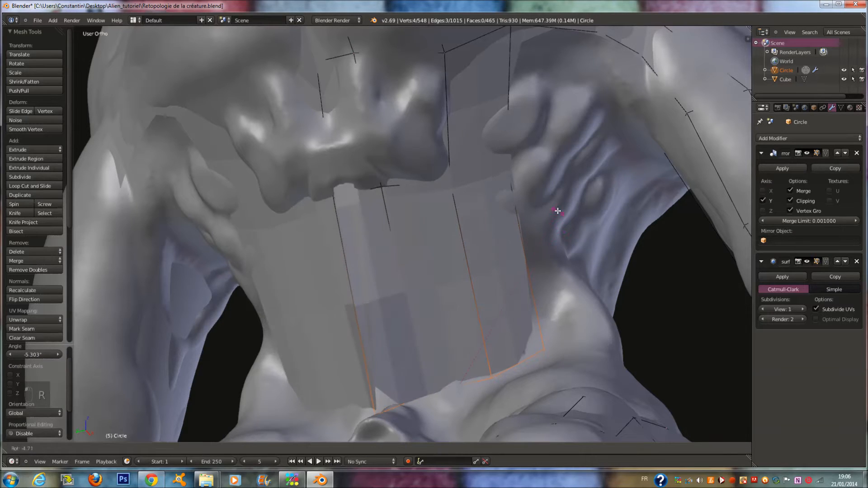
# - Add three evenly spaced loop cuts across the long belly faces and snap them onto the sculpt's surface
pyautogui.hotkey('ctrl', 'r')
pyautogui.scroll(1, 447, 230)
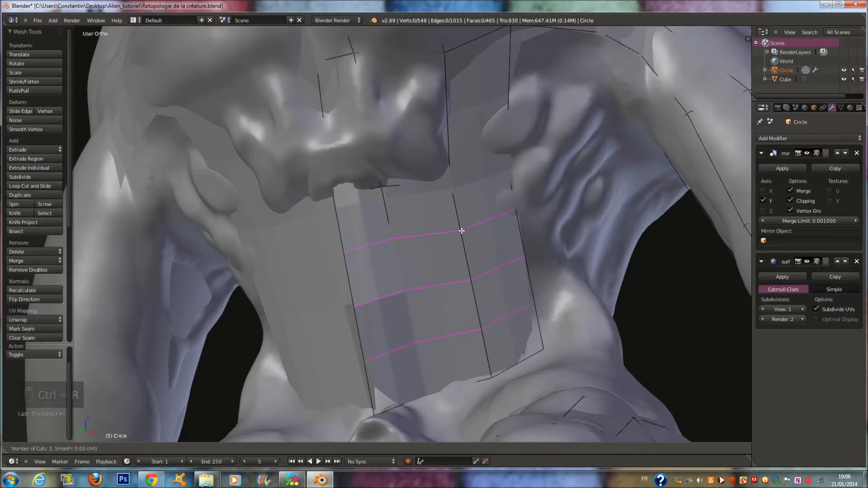
pyautogui.click(461, 230)
pyautogui.rightClick(461, 230)
pyautogui.press('g')
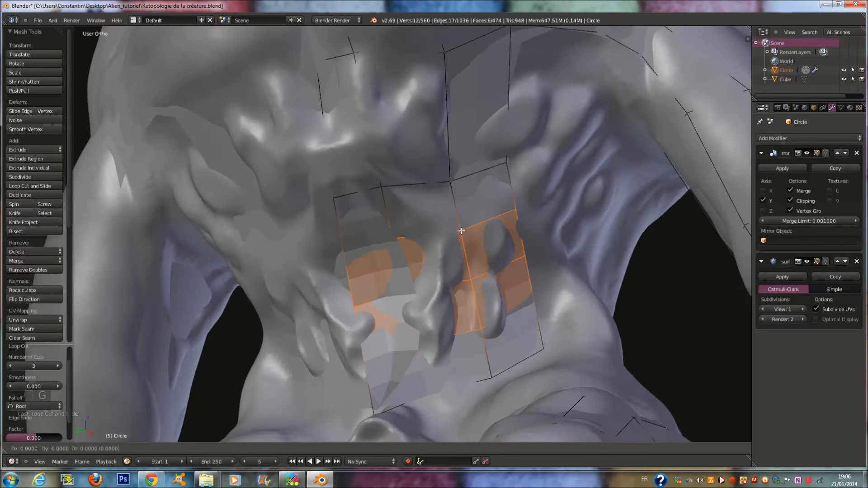
pyautogui.click(461, 231)
pyautogui.scroll(-2, 497, 252)
pyautogui.moveTo(487, 276); pyautogui.dragTo(407, 249, button='middle')
pyautogui.press('z')
pyautogui.press('a')
pyautogui.press('a')
pyautogui.press('a')
pyautogui.press('a')
pyautogui.press('a')
pyautogui.press('z')
pyautogui.press('c')
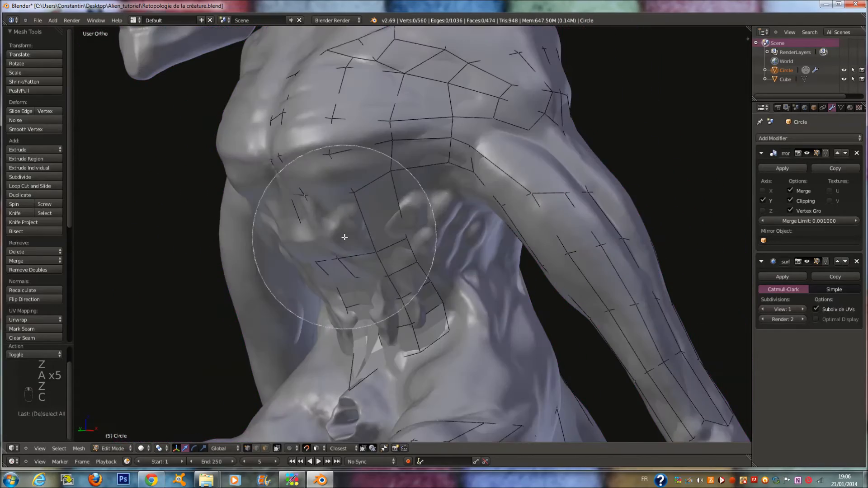
pyautogui.press('a')
pyautogui.press('a')
# - Add one centred loop cut across the rib row below the chest
pyautogui.hotkey('ctrl', 'r')
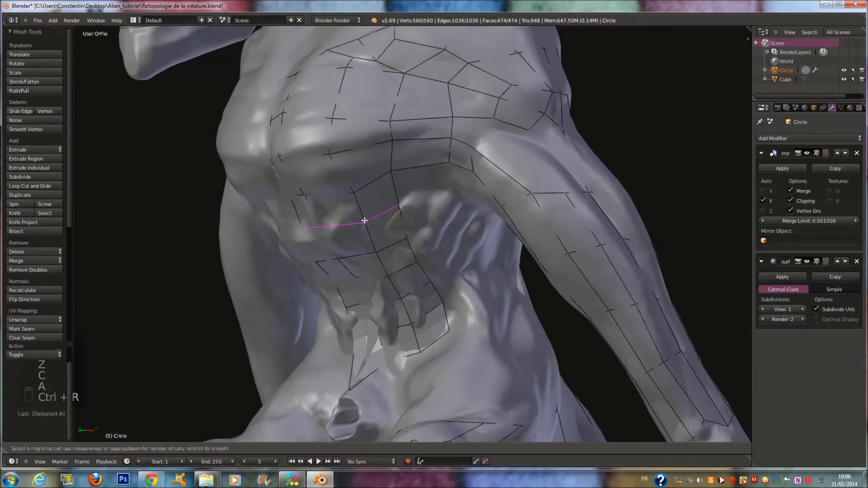
pyautogui.doubleClick(364, 220)
pyautogui.moveTo(365, 220); pyautogui.dragTo(373, 221, button='middle')
pyautogui.press('g')
pyautogui.rightClick(373, 222)
# - Select the vertices around the rib and upper belly rows and snap them onto the sculpted surface
pyautogui.press('a')
pyautogui.press('c')
pyautogui.click(372, 242)
pyautogui.rightClick(372, 243)
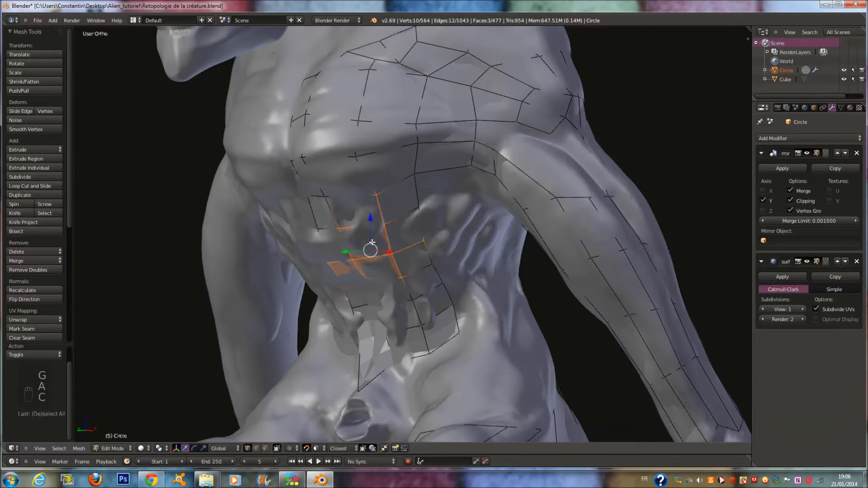
pyautogui.press('g')
pyautogui.click(372, 242)
# - Examine the belly patch's lowest faces near the midline above the pelvis, in solid and wireframe display
pyautogui.scroll(-2, 375, 235)
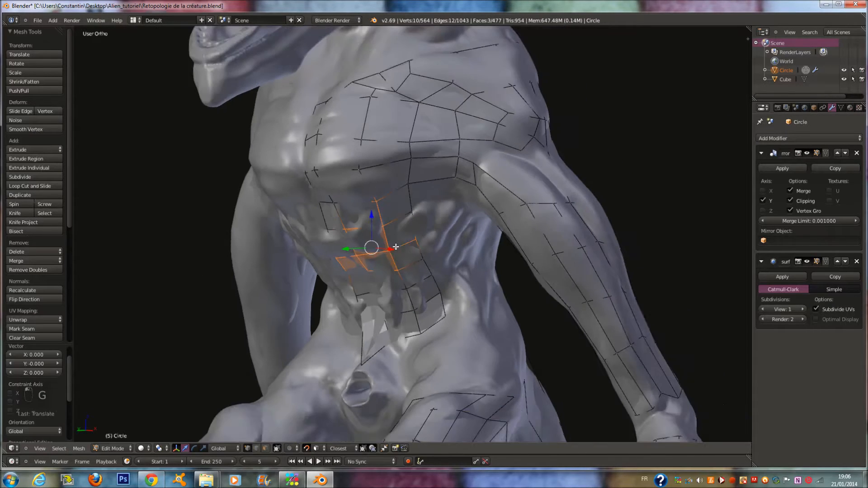
pyautogui.press('a')
pyautogui.press('a')
pyautogui.press('a')
pyautogui.keyDown('shift'); pyautogui.moveTo(481, 293); pyautogui.dragTo(481, 283, button='middle'); pyautogui.keyUp('shift')
pyautogui.scroll(2, 475, 293)
pyautogui.keyDown('shift'); pyautogui.moveTo(445, 344); pyautogui.dragTo(505, 291, button='middle'); pyautogui.keyUp('shift')
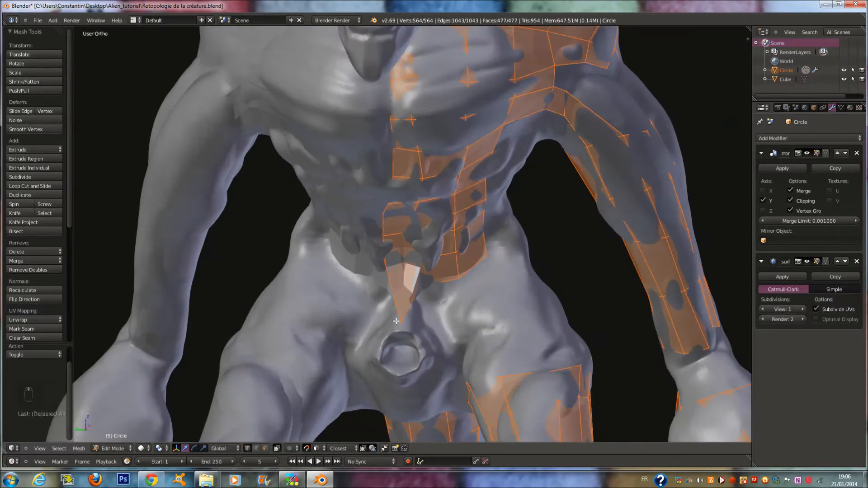
pyautogui.rightClick(396, 322)
pyautogui.scroll(2, 403, 318)
pyautogui.moveTo(403, 318); pyautogui.dragTo(425, 310, button='middle')
pyautogui.press('z')
pyautogui.press('a')
pyautogui.press('a')
pyautogui.press('a')
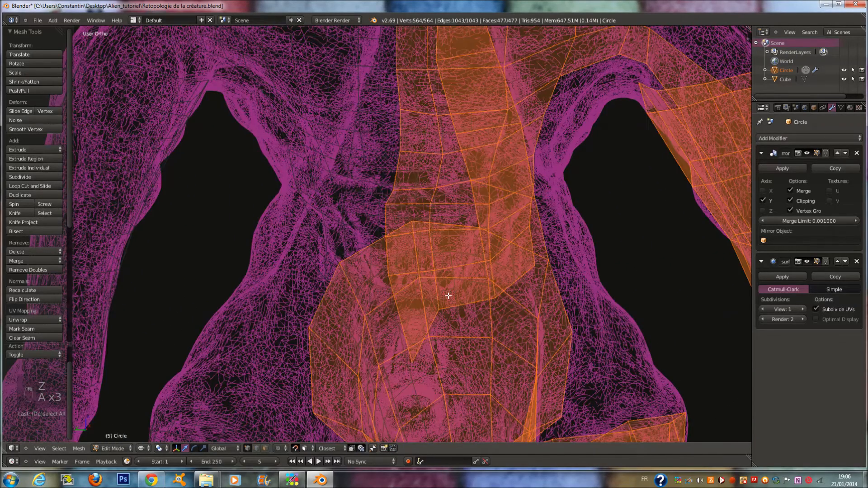
# - Check the torso's midline vertices in an orthographic view facing the creature's front, in wireframe and solid display
pyautogui.press('KP_1')
pyautogui.press('KP_5')
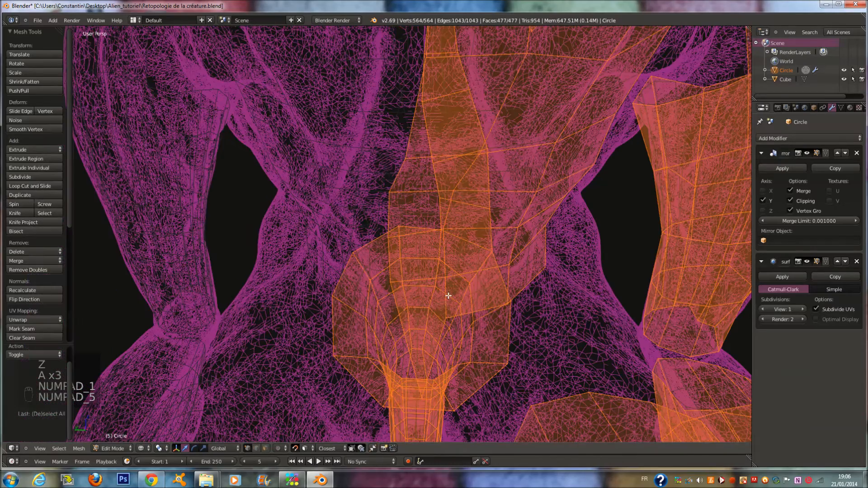
pyautogui.press('KP_1')
pyautogui.press('KP_5')
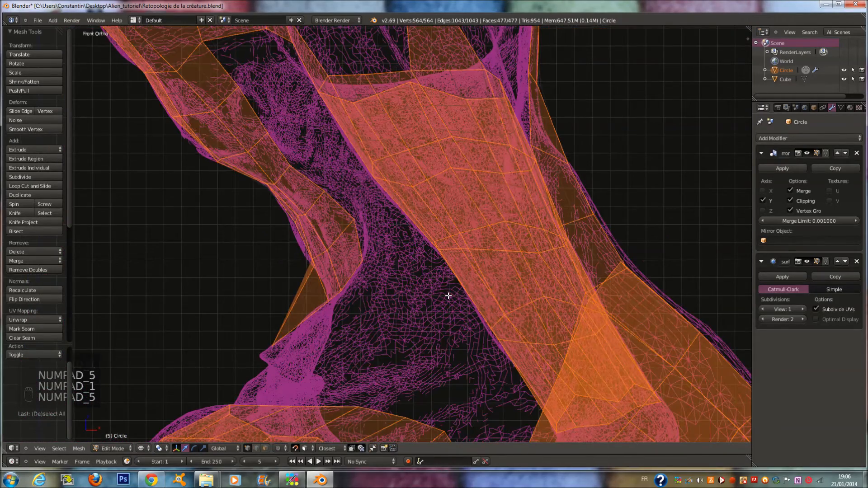
pyautogui.press('ctrl+KP_1')
pyautogui.press('ctrl+KP_3')
pyautogui.press('z')
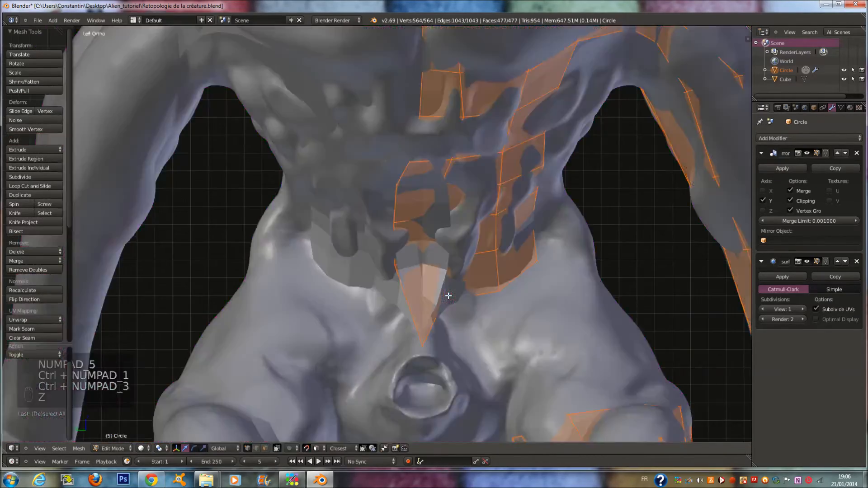
pyautogui.scroll(-4, 448, 295)
pyautogui.press('z')
pyautogui.press('a')
pyautogui.press('a')
pyautogui.press('a')
pyautogui.press('a')
pyautogui.press('a')
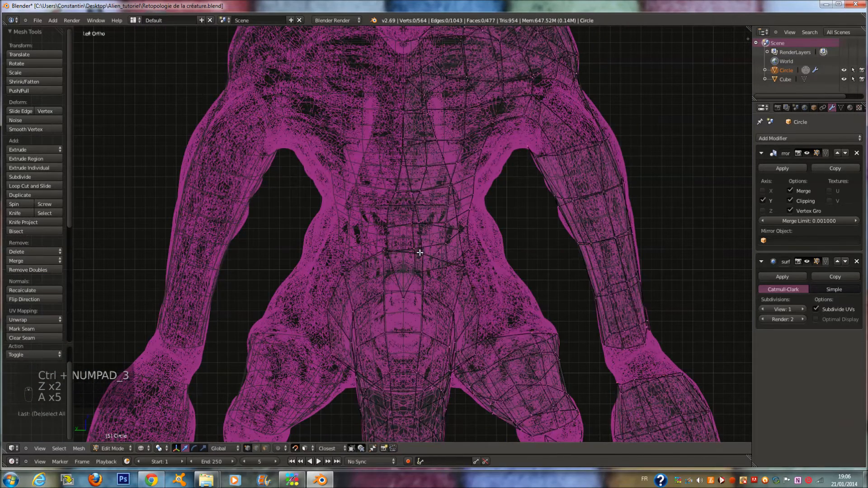
pyautogui.press('z')
# - Select the torso's midline edge loop, turn off mirror clipping and shift the loop along Y by -0.306
pyautogui.keyDown('alt'); pyautogui.rightClick(393, 181); pyautogui.keyUp('alt')
pyautogui.scroll(-1, 537, 188)
pyautogui.click(789, 201)
pyautogui.press('z')
pyautogui.press('g')
pyautogui.press('y')
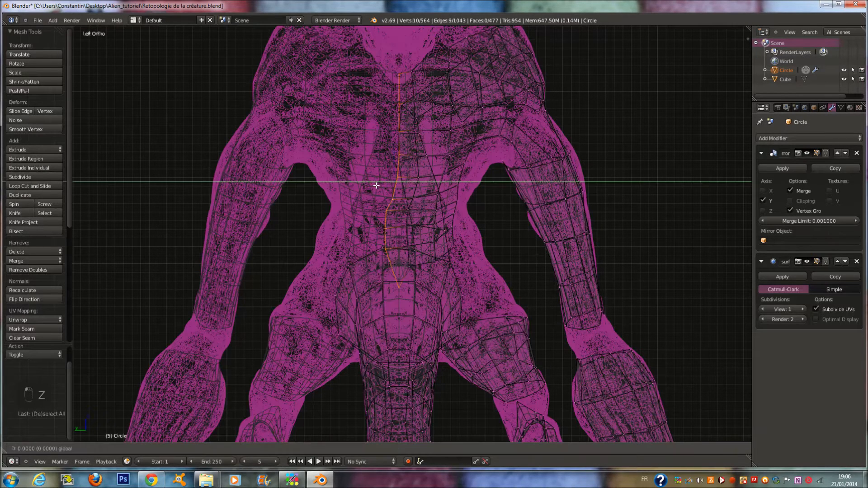
pyautogui.click(398, 194)
# - Turn mirror clipping back on and move the midline edge loop along Y onto the mirror plane
pyautogui.press('z')
pyautogui.click(790, 201)
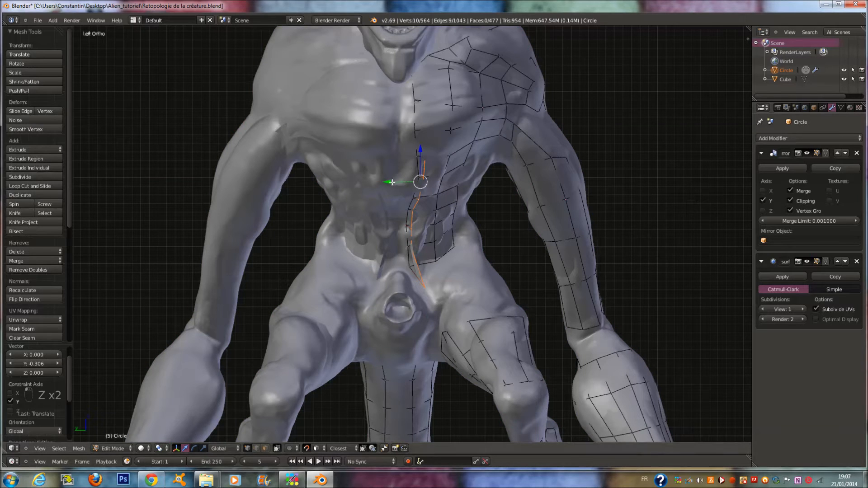
pyautogui.moveTo(392, 182); pyautogui.dragTo(378, 185)
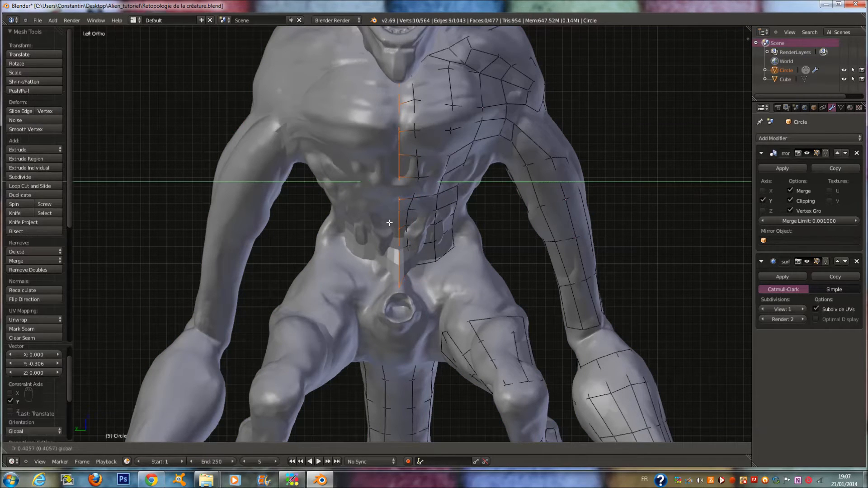
pyautogui.click(389, 223)
pyautogui.scroll(1, 390, 223)
# - Raise the lowest midline vertex of the belly patch above the pelvis by about 0.237 in Z
pyautogui.press('a')
pyautogui.press('g')
pyautogui.click(420, 283)
# - Examine the gap between the belly patch's lower edge and the top of the thigh patch
pyautogui.scroll(-3, 420, 283)
pyautogui.moveTo(475, 285); pyautogui.dragTo(423, 284, button='middle')
pyautogui.scroll(4, 485, 311)
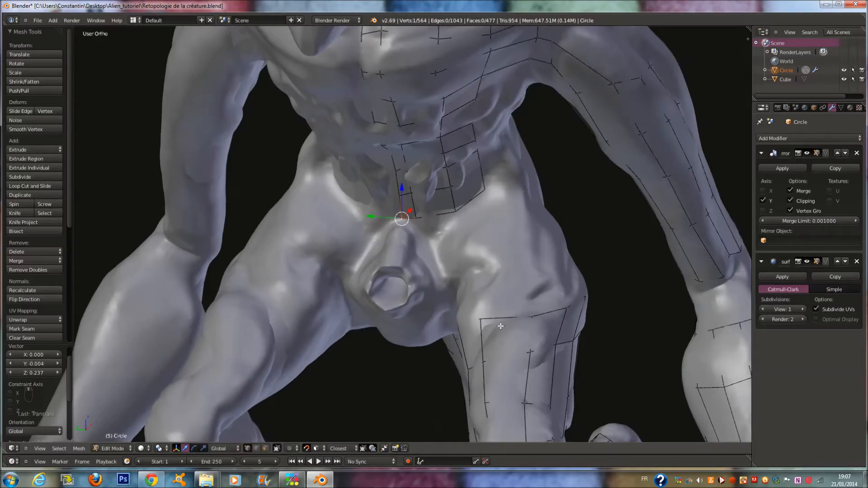
pyautogui.scroll(1, 491, 319)
pyautogui.moveTo(491, 319)
pyautogui.mouseDown(button='middle')
pyautogui.moveTo(531, 317)
pyautogui.moveTo(519, 330)
pyautogui.moveTo(493, 334)
pyautogui.moveTo(512, 340)
pyautogui.mouseUp(button='middle')
pyautogui.scroll(1, 534, 317)
pyautogui.press('z')
pyautogui.press('a')
pyautogui.press('a')
pyautogui.press('z')
pyautogui.rightClick(512, 340)
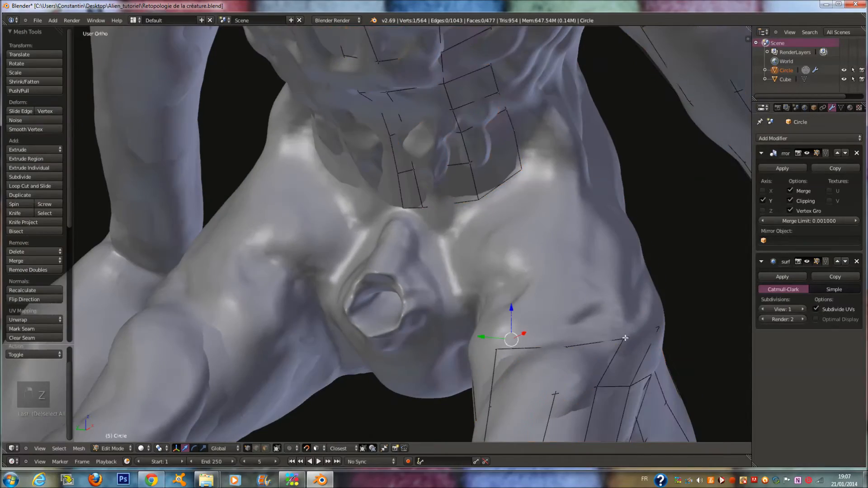
pyautogui.press('z')
pyautogui.moveTo(496, 348)
pyautogui.mouseDown(button='middle')
pyautogui.moveTo(591, 349)
pyautogui.moveTo(513, 341)
pyautogui.mouseUp(button='middle')
pyautogui.press('z')
pyautogui.press('z')
# - Select an edge at the front top of the thigh patch and extrude it upward toward the hip
pyautogui.press('c')
pyautogui.scroll(4, 556, 338)
pyautogui.middleClick(614, 335)
pyautogui.rightClick(611, 339)
pyautogui.moveTo(595, 342)
pyautogui.mouseDown(button='middle')
pyautogui.moveTo(532, 330)
pyautogui.moveTo(593, 327)
pyautogui.mouseUp(button='middle')
pyautogui.scroll(2, 515, 346)
pyautogui.press('z')
pyautogui.press('z')
pyautogui.press('z')
pyautogui.keyDown('ctrl'); pyautogui.rightClick(616, 306); pyautogui.keyUp('ctrl')
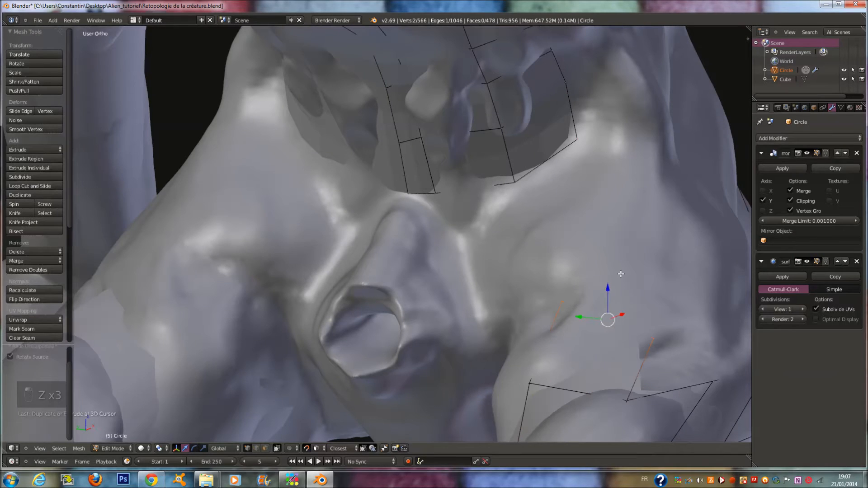
# - Narrow and reposition the extruded thigh edge, and extrude it once more up toward the belly patch
pyautogui.press('s')
pyautogui.click(646, 316)
pyautogui.press('g')
pyautogui.click(650, 319)
pyautogui.keyDown('ctrl'); pyautogui.rightClick(562, 248); pyautogui.keyUp('ctrl')
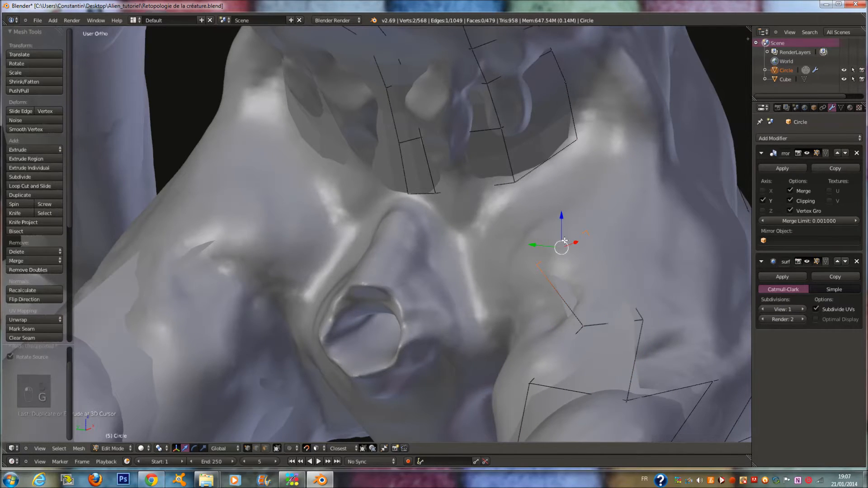
# - Fill a face between the hip strip's upper edge and the belly patch's outer lower edge, and save the file
pyautogui.press('z')
pyautogui.moveTo(549, 182); pyautogui.dragTo(499, 193, button='middle')
pyautogui.press('c')
pyautogui.middleClick(649, 183)
pyautogui.rightClick(650, 183)
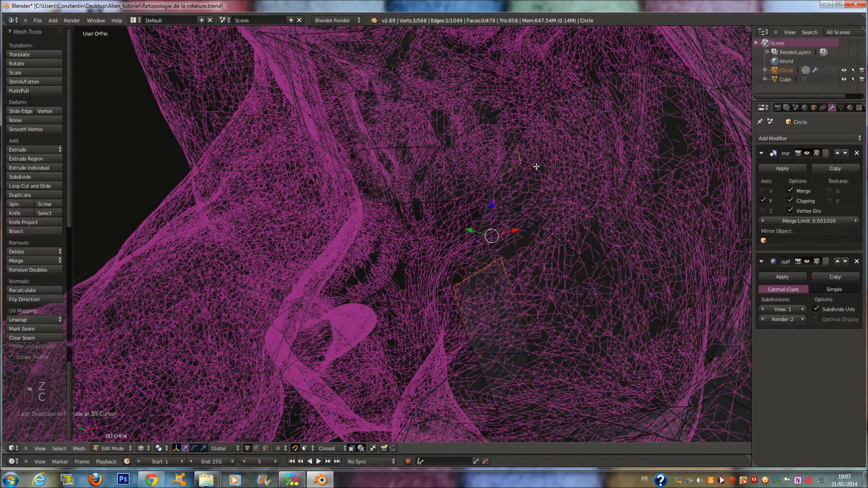
pyautogui.press('f')
pyautogui.press('z')
pyautogui.hotkey('ctrl', 's')
# - Reposition the thigh patch's upper inner corner and the vertices below it along the front of the thigh
pyautogui.moveTo(519, 238); pyautogui.dragTo(510, 276, button='middle')
pyautogui.scroll(5, 509, 276)
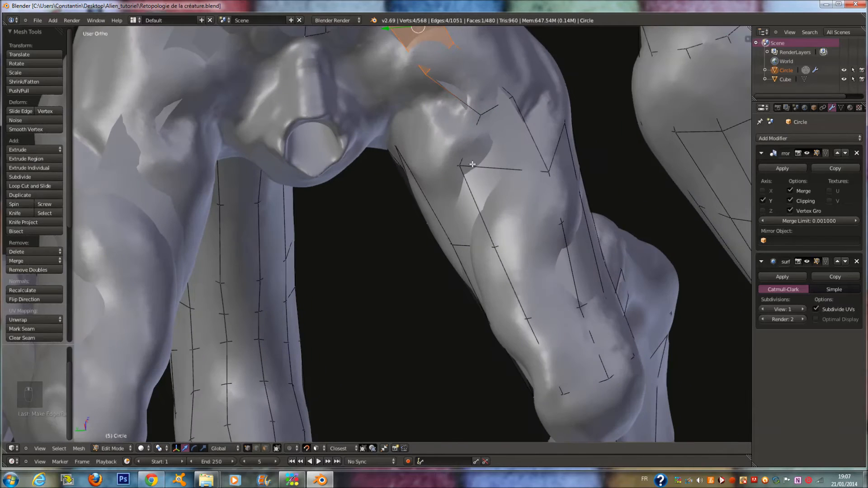
pyautogui.rightClick(461, 166)
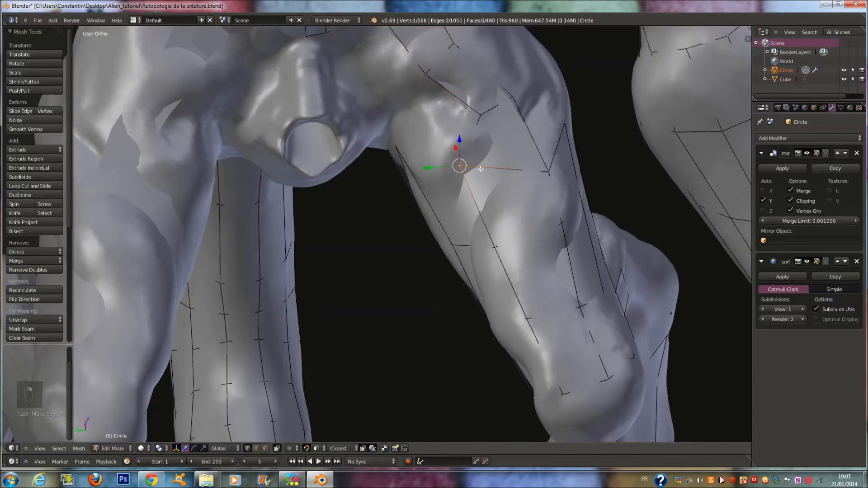
pyautogui.press('g')
pyautogui.click(514, 178)
pyautogui.press('g')
pyautogui.click(502, 286)
pyautogui.rightClick(536, 323)
pyautogui.press('g')
pyautogui.click(529, 330)
pyautogui.moveTo(530, 330); pyautogui.dragTo(532, 301, button='middle')
pyautogui.press('g')
pyautogui.click(515, 253)
# - Shift the vertices on the outer side of the thigh to even out the spacing of its faces
pyautogui.moveTo(516, 253); pyautogui.dragTo(339, 263, button='middle')
pyautogui.press('g')
pyautogui.click(316, 248)
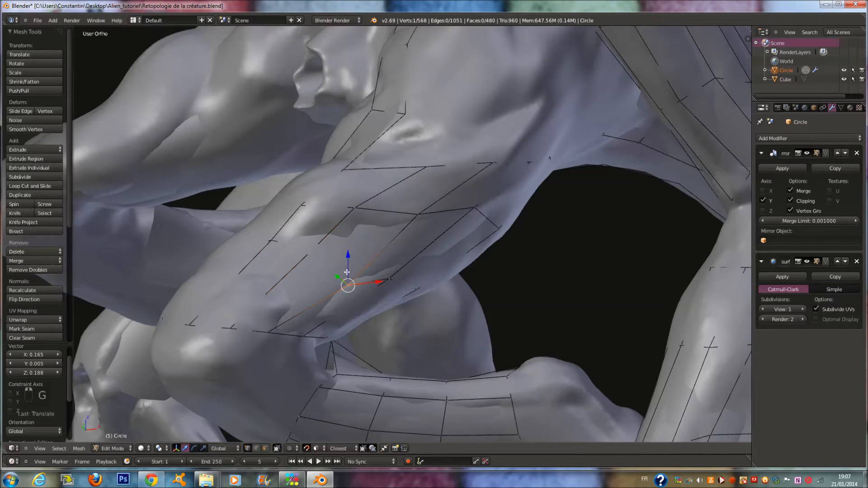
pyautogui.press('g')
pyautogui.click(350, 250)
pyautogui.press('g')
pyautogui.click(396, 292)
# - Nudge a vertex on the upper rear side of the thigh slightly downward
pyautogui.moveTo(395, 293); pyautogui.dragTo(355, 294, button='middle')
pyautogui.scroll(1, 307, 200)
pyautogui.rightClick(298, 186)
pyautogui.press('g')
pyautogui.click(300, 197)
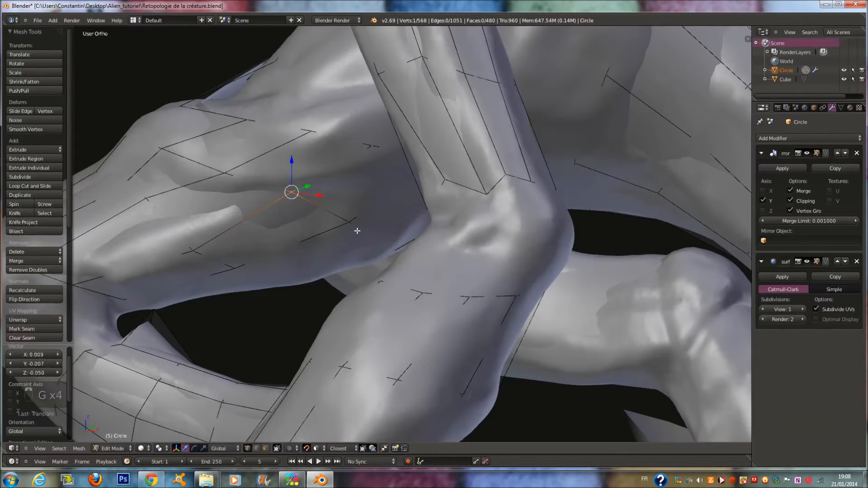
# - Reposition vertices on the lower rear side of the thigh to even out the surrounding faces
pyautogui.press('g')
pyautogui.click(339, 248)
pyautogui.moveTo(339, 249)
pyautogui.mouseDown(button='middle')
pyautogui.moveTo(352, 235)
pyautogui.moveTo(304, 208)
pyautogui.moveTo(248, 194)
pyautogui.moveTo(291, 207)
pyautogui.moveTo(285, 217)
pyautogui.moveTo(257, 205)
pyautogui.moveTo(271, 194)
pyautogui.moveTo(260, 217)
pyautogui.moveTo(278, 253)
pyautogui.moveTo(208, 206)
pyautogui.moveTo(286, 242)
pyautogui.moveTo(435, 219)
pyautogui.mouseUp(button='middle')
pyautogui.press('z')
pyautogui.press('a')
pyautogui.press('a')
pyautogui.press('a')
pyautogui.press('z')
pyautogui.press('z')
pyautogui.press('g')
pyautogui.click(257, 245)
# - Examine the whole retopology mesh against the sculpt in wireframe and solid shading, from the legs up to the torso
pyautogui.press('z')
pyautogui.press('a')
pyautogui.press('a')
pyautogui.scroll(-3, 568, 213)
pyautogui.press('z')
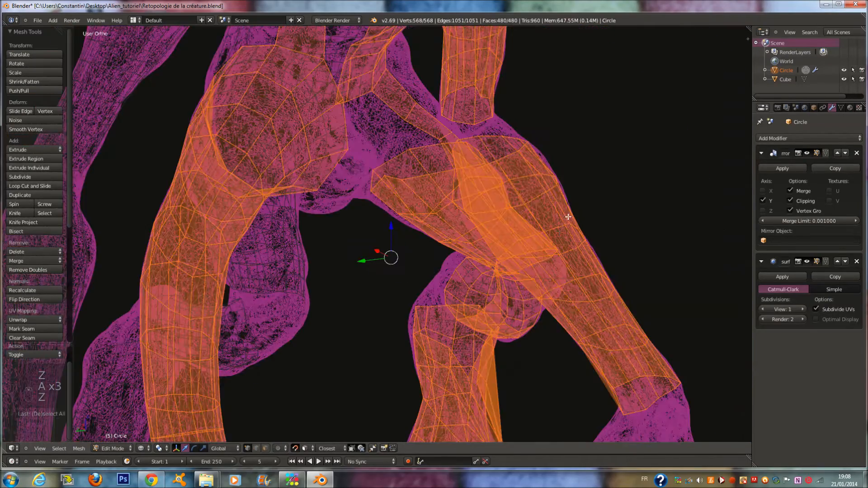
pyautogui.scroll(-3, 567, 216)
pyautogui.press('z')
pyautogui.scroll(2, 457, 254)
pyautogui.moveTo(383, 118)
pyautogui.keyDown('shift'); pyautogui.mouseDown(button='middle')
pyautogui.moveTo(382, 214)
pyautogui.moveTo(326, 166)
pyautogui.mouseUp(button='middle'); pyautogui.keyUp('shift')
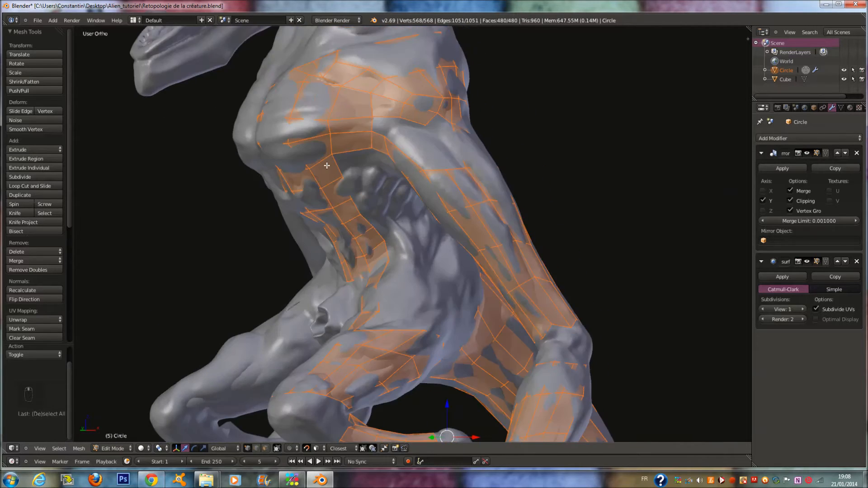
# - Extrude the five-vertex rear border of the flank strip toward the back, rotating it about -17° and fitting it below the ribs
pyautogui.scroll(4, 327, 166)
pyautogui.rightClick(319, 159)
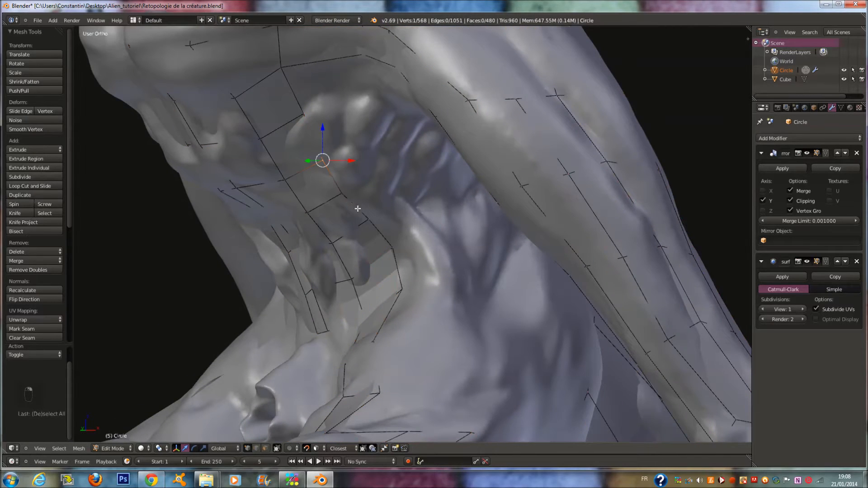
pyautogui.keyDown('shift'); pyautogui.rightClick(367, 220); pyautogui.keyUp('shift')
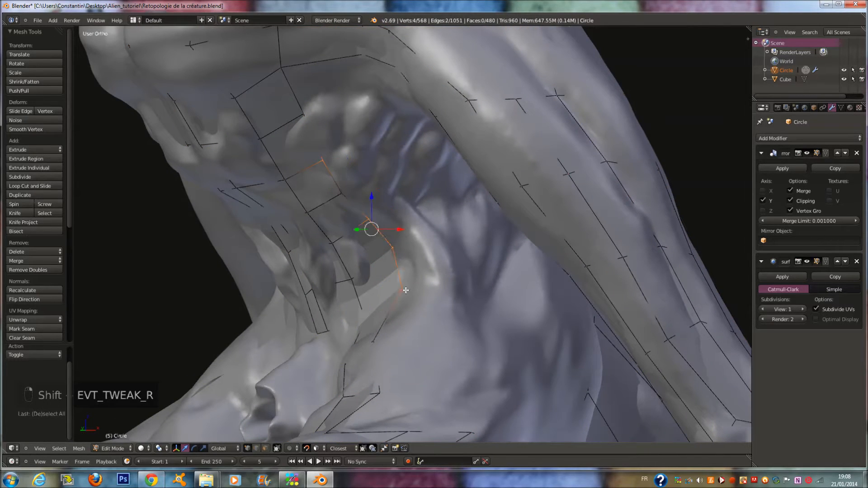
pyautogui.press('z')
pyautogui.keyDown('shift'); pyautogui.rightClick(344, 194); pyautogui.keyUp('shift')
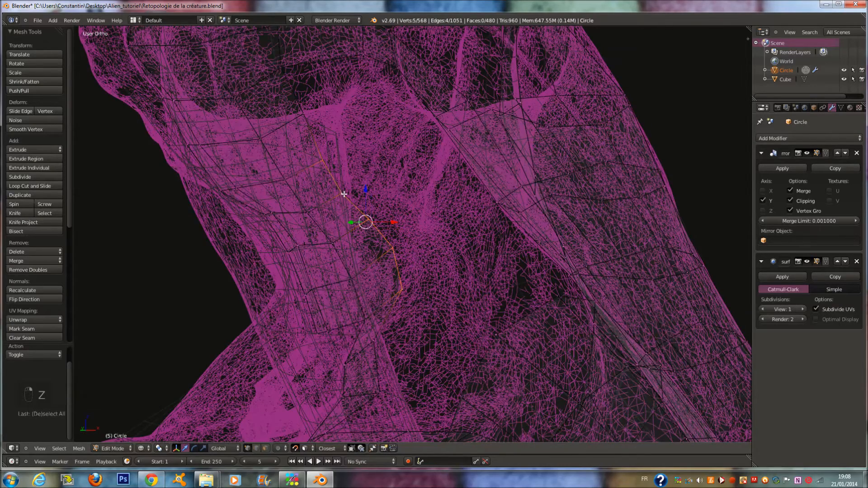
pyautogui.press('z')
pyautogui.press('z')
pyautogui.moveTo(413, 206); pyautogui.dragTo(430, 218, button='middle')
pyautogui.press('z')
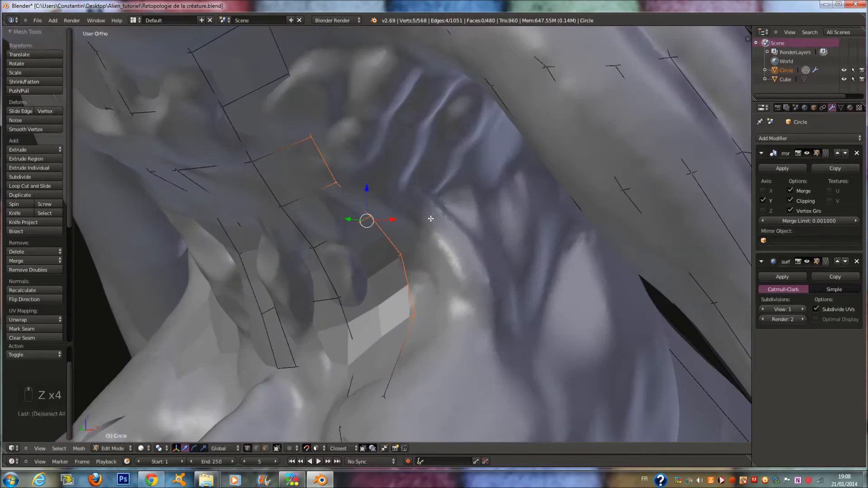
pyautogui.keyDown('ctrl'); pyautogui.rightClick(430, 218); pyautogui.keyUp('ctrl')
pyautogui.press('r')
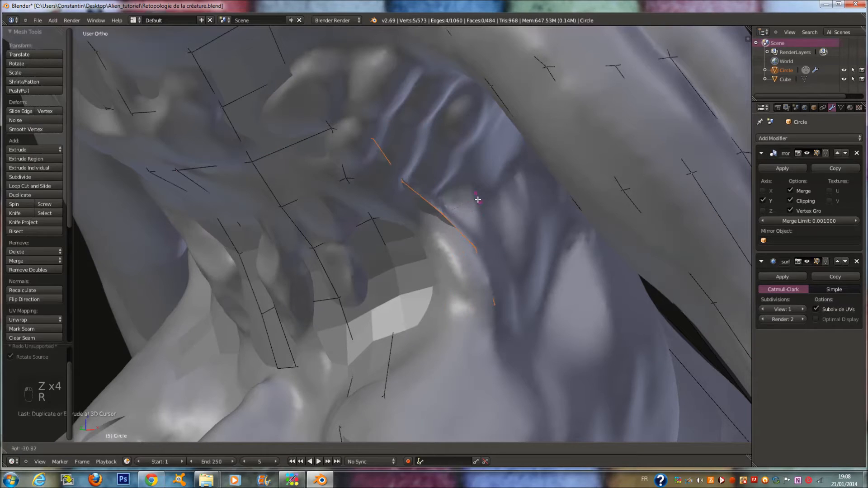
pyautogui.click(477, 208)
pyautogui.press('g')
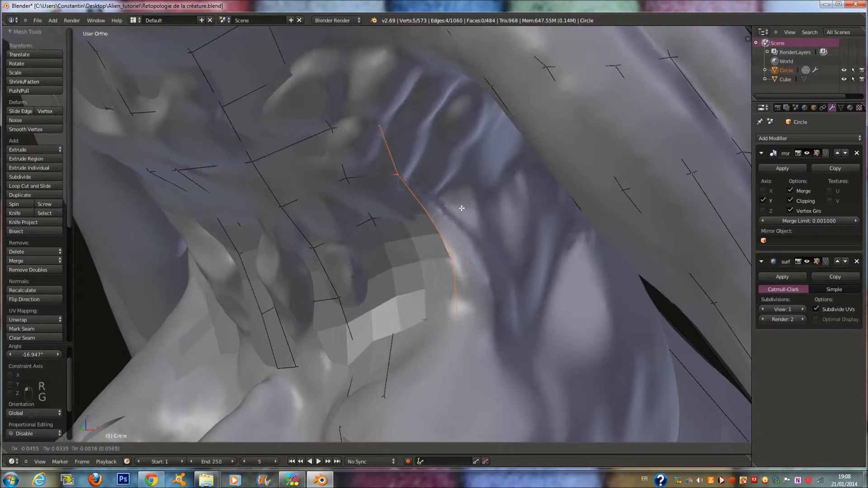
pyautogui.click(458, 208)
# - Extrude the row twice more around the flank toward the back, the second time by about X 0.233, Y 0.343, Z -0.039
pyautogui.moveTo(456, 212); pyautogui.dragTo(395, 202, button='middle')
pyautogui.press('e')
pyautogui.click(487, 208)
pyautogui.press('e')
pyautogui.click(504, 220)
# - Move the top corner vertex of the new flank patch up by about X 0.072, Y 0.074, Z 0.137
pyautogui.moveTo(504, 220)
pyautogui.mouseDown(button='middle')
pyautogui.moveTo(479, 217)
pyautogui.moveTo(526, 215)
pyautogui.moveTo(475, 235)
pyautogui.moveTo(409, 235)
pyautogui.moveTo(376, 167)
pyautogui.mouseUp(button='middle')
pyautogui.press('z')
pyautogui.press('z')
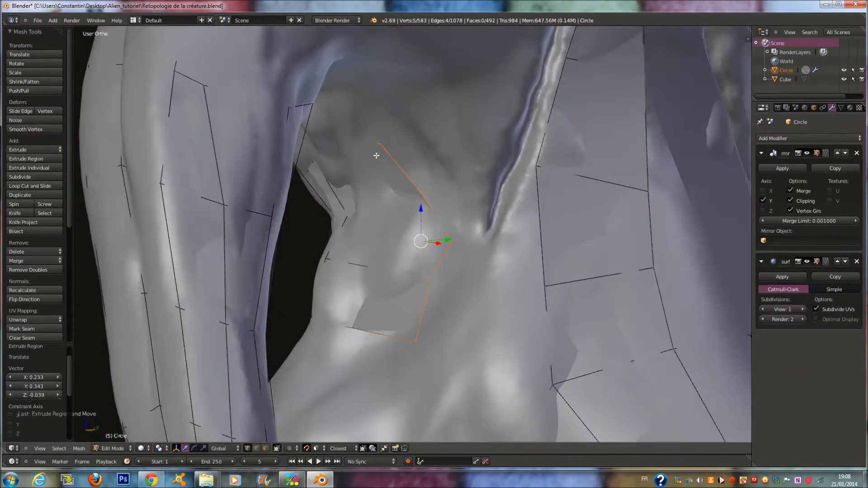
pyautogui.press('z')
pyautogui.rightClick(380, 147)
pyautogui.press('z')
pyautogui.moveTo(380, 146); pyautogui.dragTo(418, 129, button='middle')
pyautogui.press('g')
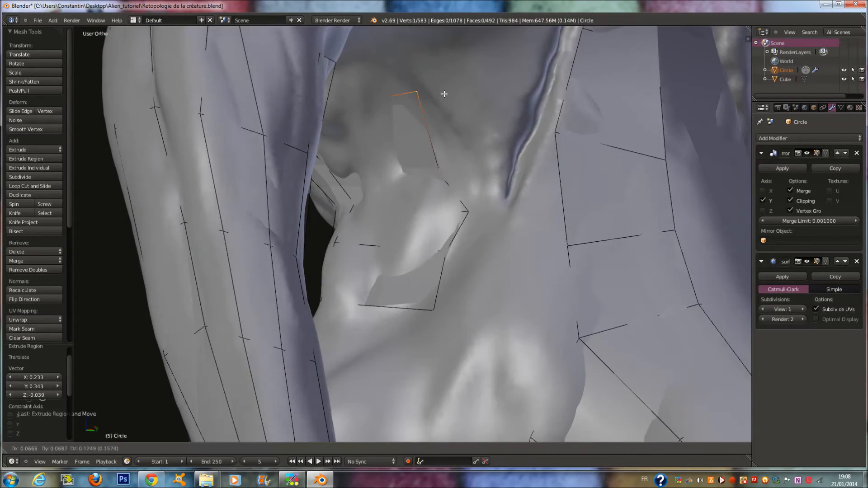
pyautogui.click(445, 91)
# - Raise the next two vertices down the flank patch's rear border by about Z 0.181 and Z 0.100
pyautogui.press('z')
pyautogui.rightClick(450, 178)
pyautogui.press('z')
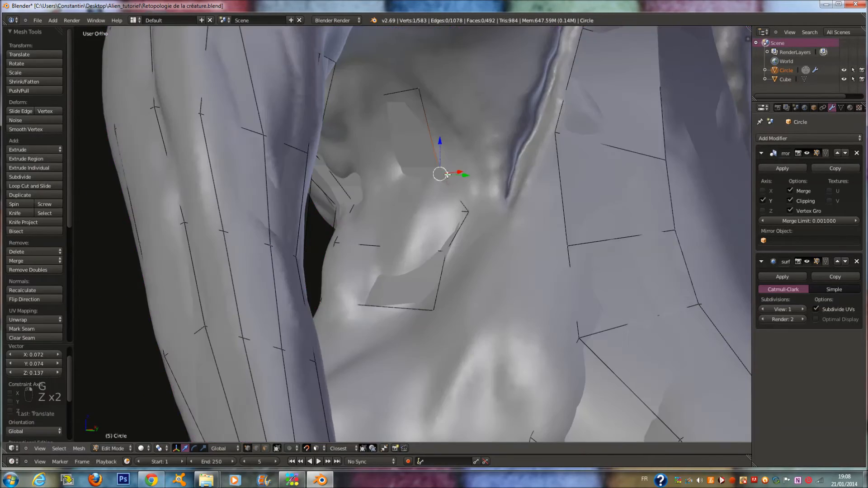
pyautogui.press('g')
pyautogui.click(453, 130)
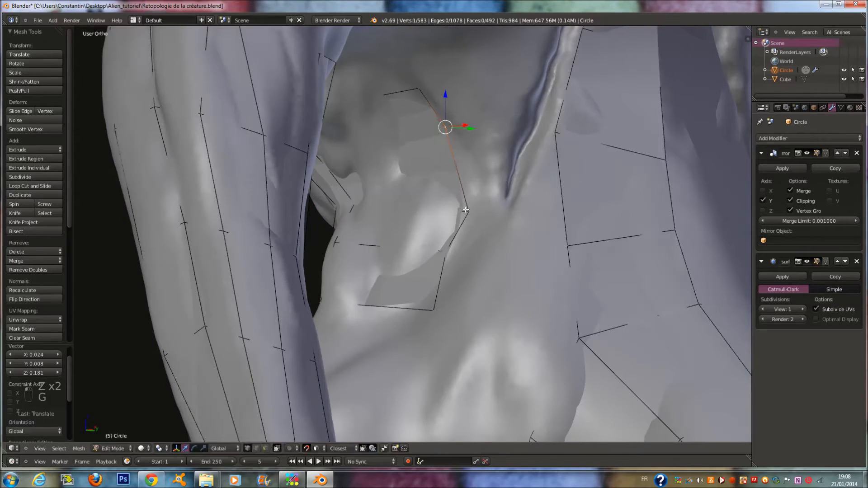
pyautogui.press('g')
pyautogui.click(488, 187)
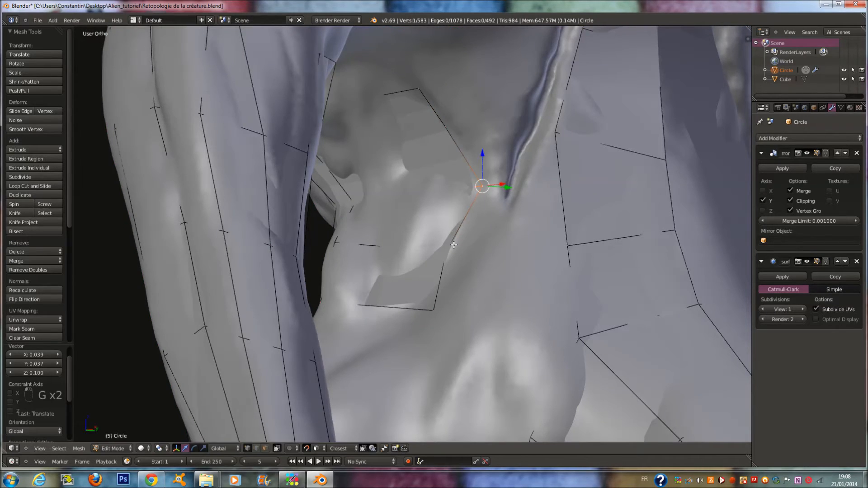
pyautogui.press('z')
pyautogui.scroll(-3, 455, 244)
pyautogui.press('z')
pyautogui.moveTo(455, 244); pyautogui.dragTo(465, 227, button='middle')
pyautogui.scroll(1, 461, 226)
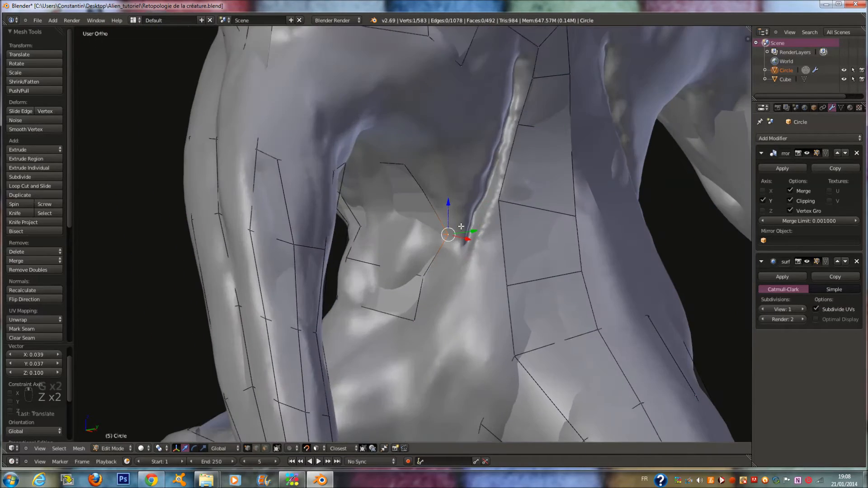
pyautogui.press('z')
pyautogui.press('a')
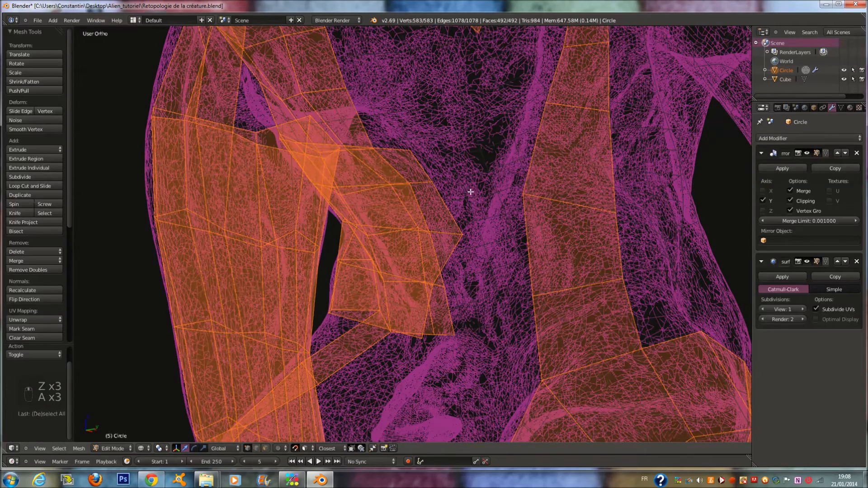
pyautogui.rightClick(470, 230)
pyautogui.press('z')
pyautogui.press('z')
pyautogui.keyDown('shift'); pyautogui.rightClick(531, 297); pyautogui.keyUp('shift')
pyautogui.press('z')
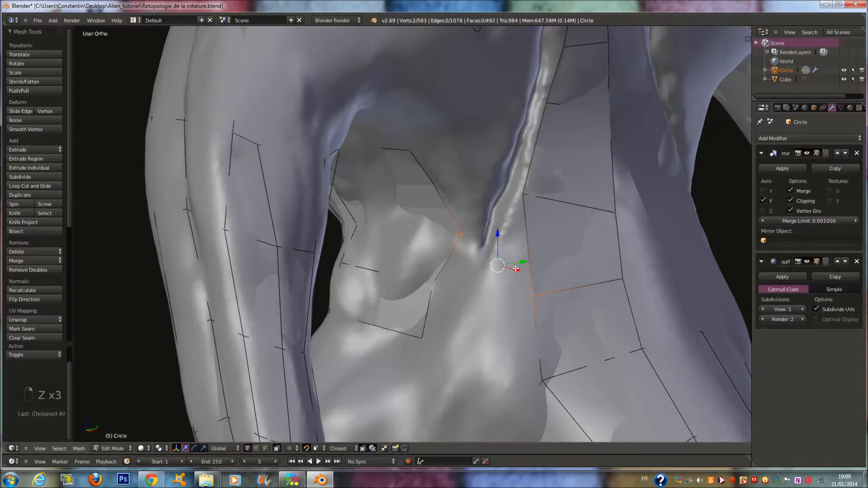
pyautogui.press('z')
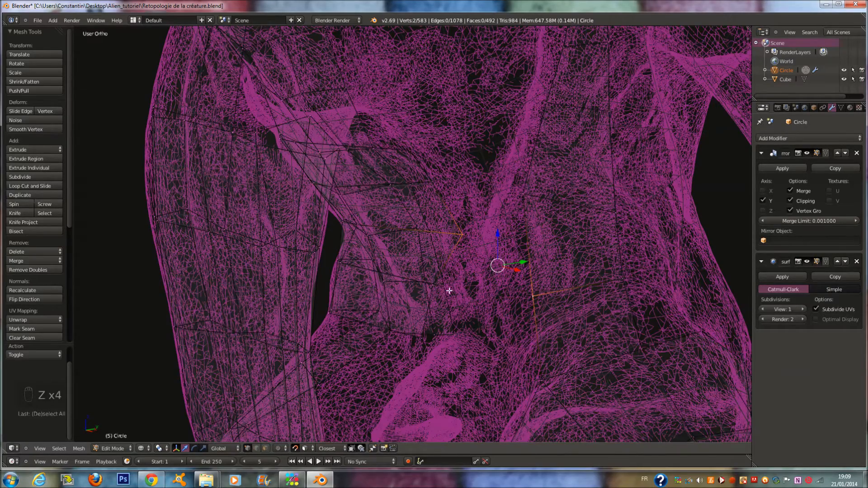
pyautogui.moveTo(484, 307); pyautogui.dragTo(526, 311, button='middle')
pyautogui.press('z')
pyautogui.press('z')
pyautogui.moveTo(493, 273); pyautogui.dragTo(514, 313, button='middle')
pyautogui.press('a')
pyautogui.press('a')
pyautogui.press('a')
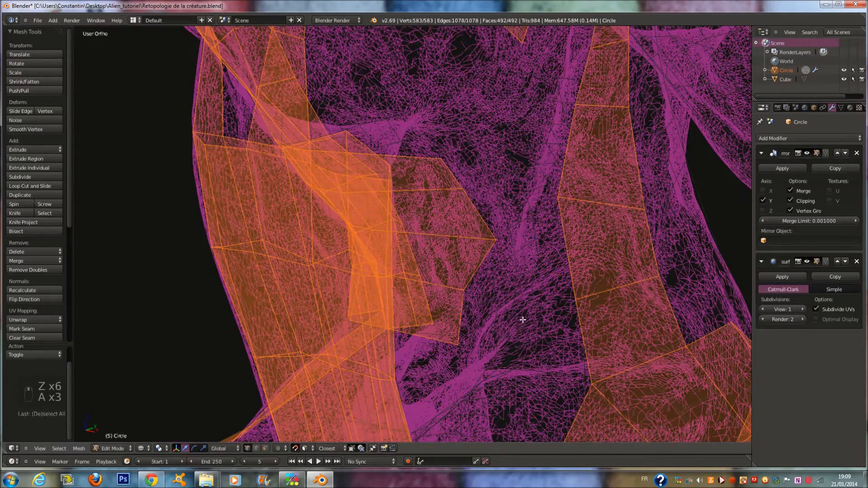
# - Fill a face between the flank patch's lowest rear edge and the spine strip at the lower back
pyautogui.rightClick(589, 384)
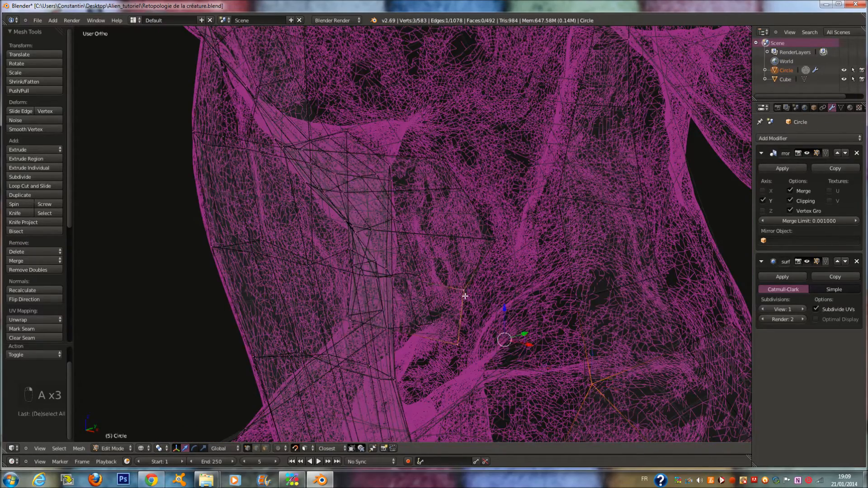
pyautogui.press('f')
pyautogui.press('z')
pyautogui.press('a')
# - Add one centred loop cut across the new lower-back face, then move it and rotate it about 26°
pyautogui.hotkey('ctrl', 'r')
pyautogui.click(504, 296)
pyautogui.rightClick(508, 295)
pyautogui.press('g')
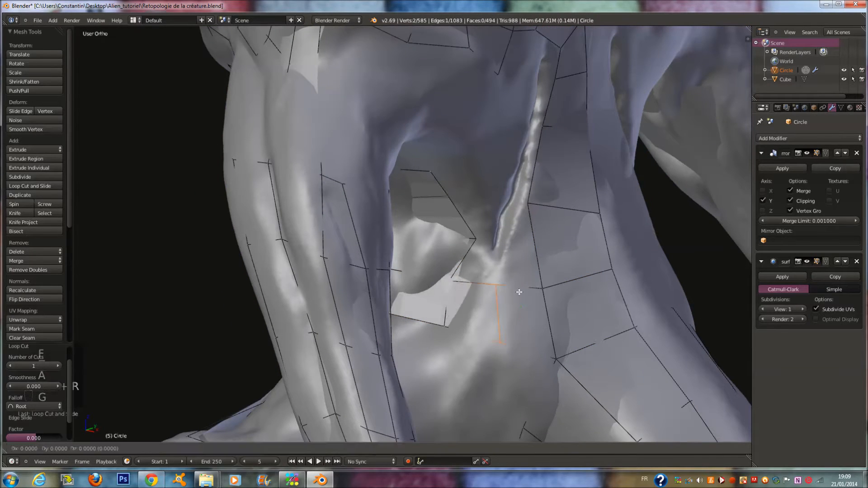
pyautogui.click(515, 288)
pyautogui.press('r')
pyautogui.click(536, 299)
# - Add a loop cut through the row of flank patch faces under the arm
pyautogui.moveTo(523, 289)
pyautogui.mouseDown(button='middle')
pyautogui.moveTo(550, 290)
pyautogui.moveTo(560, 260)
pyautogui.mouseUp(button='middle')
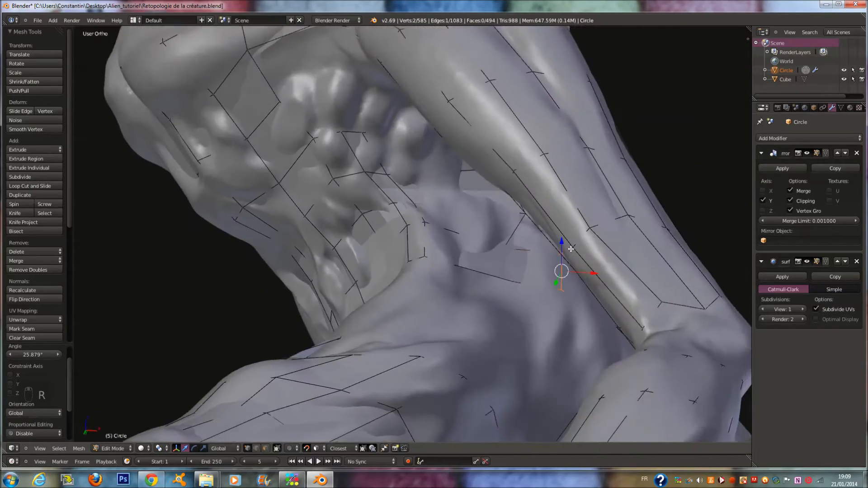
pyautogui.press('z')
pyautogui.press('a')
pyautogui.press('a')
pyautogui.moveTo(525, 288)
pyautogui.mouseDown(button='middle')
pyautogui.moveTo(562, 310)
pyautogui.moveTo(529, 248)
pyautogui.moveTo(528, 199)
pyautogui.moveTo(502, 164)
pyautogui.moveTo(496, 186)
pyautogui.mouseUp(button='middle')
pyautogui.press('z')
pyautogui.press('a')
pyautogui.hotkey('ctrl', 'r')
pyautogui.click(471, 140)
pyautogui.click(471, 139)
# - Move the new edge loop so it snaps onto the sculpted flank surface
pyautogui.press('g')
pyautogui.click(493, 174)
pyautogui.press('g')
pyautogui.press('g')
pyautogui.click(516, 370)
# - Move the new loop's stray lowest vertex up onto the flank, in line with the patch's lower border
pyautogui.press('z')
pyautogui.rightClick(518, 412)
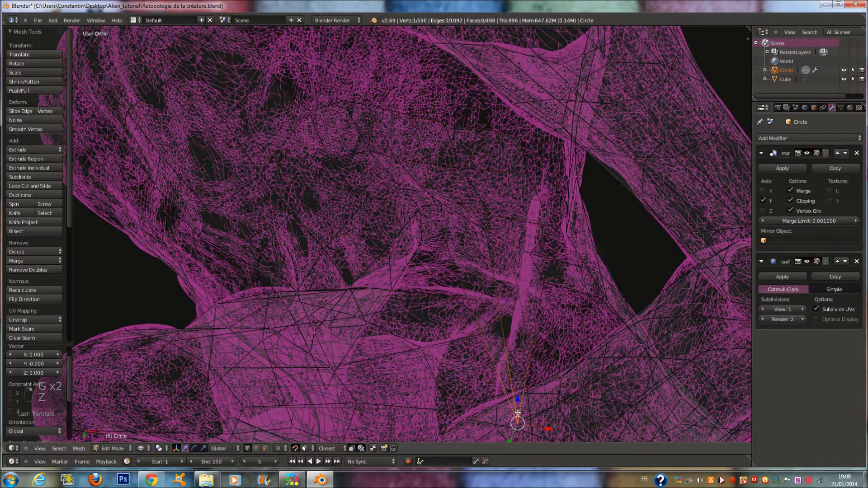
pyautogui.press('z')
pyautogui.press('g')
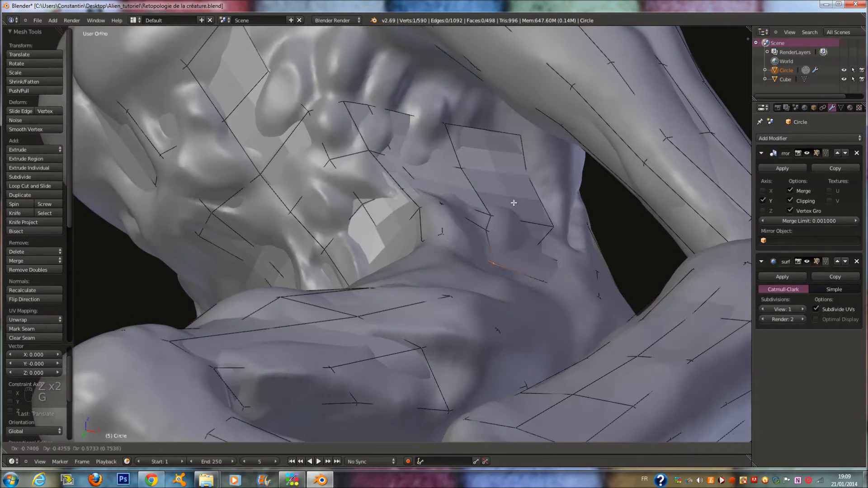
pyautogui.click(510, 204)
# - Examine the retopology mesh's coverage of the torso, waist and back from several sides
pyautogui.press('z')
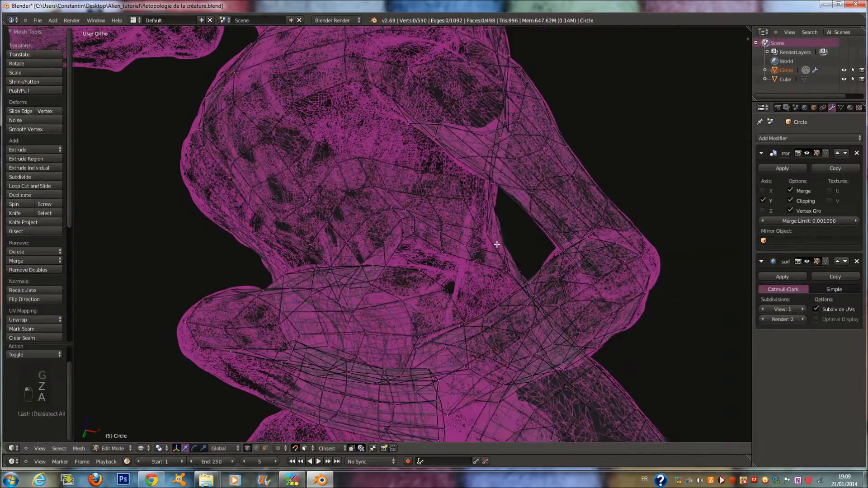
pyautogui.press('a')
pyautogui.press('a')
pyautogui.press('a')
pyautogui.moveTo(444, 312)
pyautogui.mouseDown(button='middle')
pyautogui.moveTo(345, 372)
pyautogui.moveTo(353, 326)
pyautogui.mouseUp(button='middle')
pyautogui.scroll(3, 352, 326)
pyautogui.press('z')
pyautogui.moveTo(385, 262)
pyautogui.mouseDown(button='middle')
pyautogui.moveTo(408, 273)
pyautogui.moveTo(516, 204)
pyautogui.mouseUp(button='middle')
pyautogui.press('z')
pyautogui.scroll(-3, 408, 273)
pyautogui.scroll(-5, 516, 204)
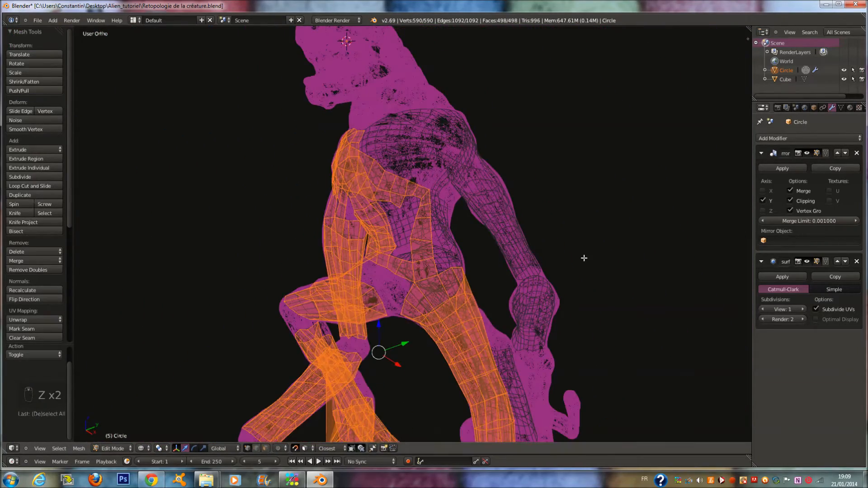
pyautogui.moveTo(583, 257); pyautogui.dragTo(575, 238, button='middle')
pyautogui.scroll(5, 483, 212)
pyautogui.press('z')
pyautogui.moveTo(449, 232)
pyautogui.mouseDown(button='middle')
pyautogui.moveTo(388, 242)
pyautogui.moveTo(362, 206)
pyautogui.mouseUp(button='middle')
pyautogui.press('z')
pyautogui.moveTo(323, 167)
pyautogui.mouseDown(button='middle')
pyautogui.moveTo(331, 168)
pyautogui.moveTo(300, 151)
pyautogui.mouseUp(button='middle')
pyautogui.press('a')
pyautogui.press('c')
pyautogui.scroll(-8, 289, 158)
pyautogui.moveTo(280, 165); pyautogui.dragTo(362, 201)
pyautogui.rightClick(362, 201)
pyautogui.press('z')
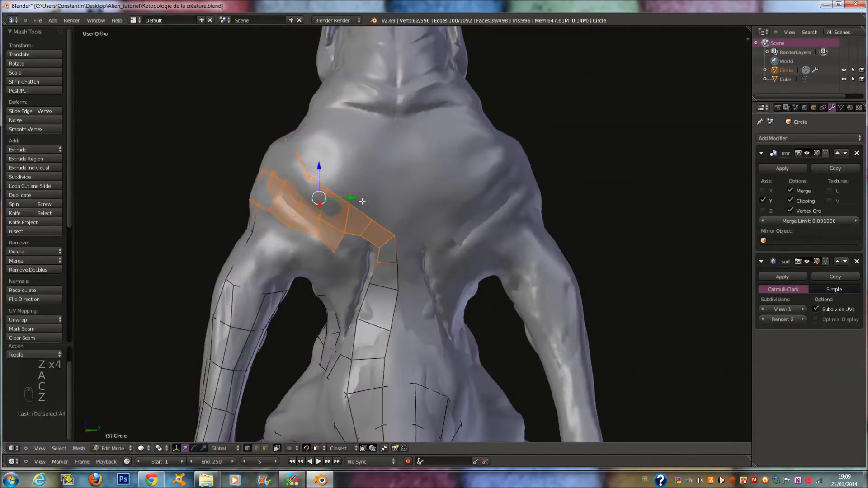
pyautogui.moveTo(428, 210); pyautogui.dragTo(350, 194, button='middle')
pyautogui.press('a')
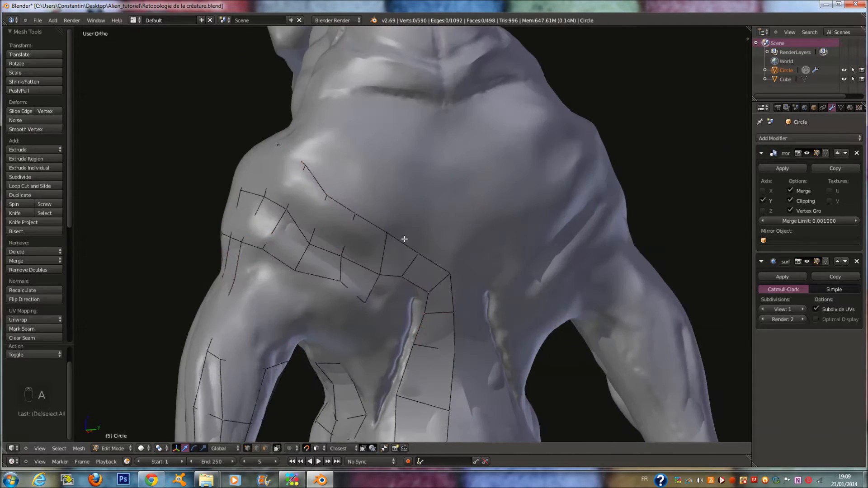
pyautogui.press('space')
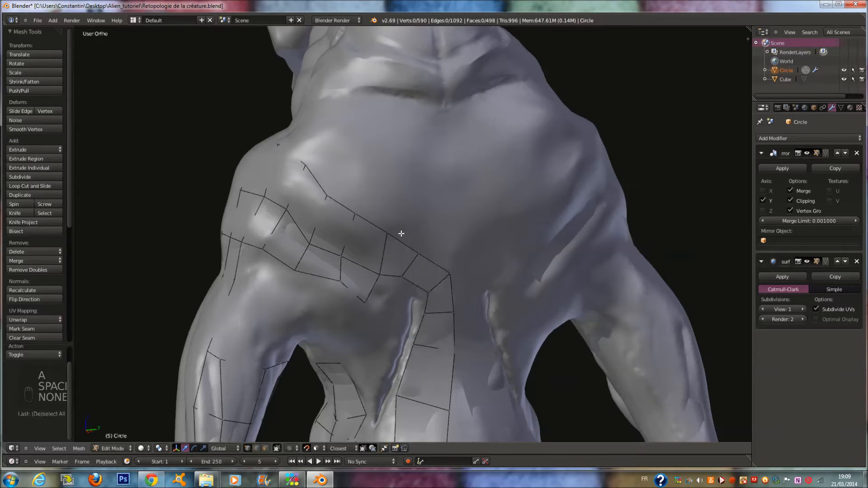
pyautogui.press('space')
pyautogui.press('space')
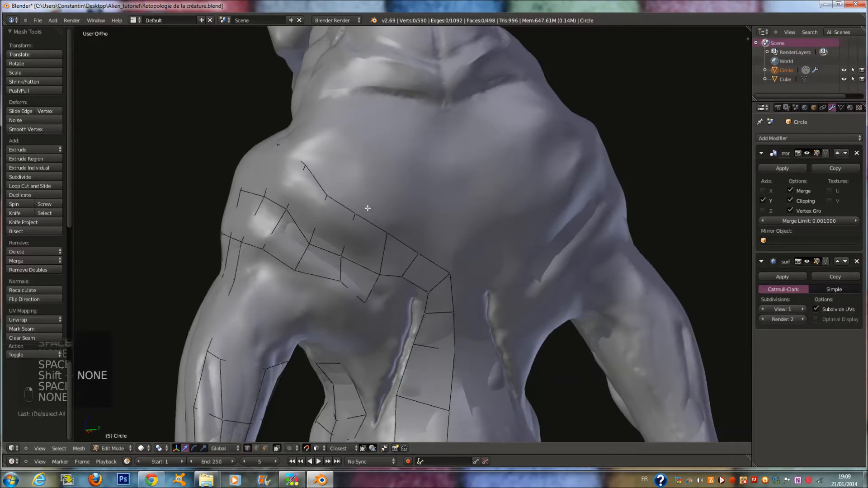
pyautogui.keyDown('shift'); pyautogui.rightClick(411, 253); pyautogui.keyUp('shift')
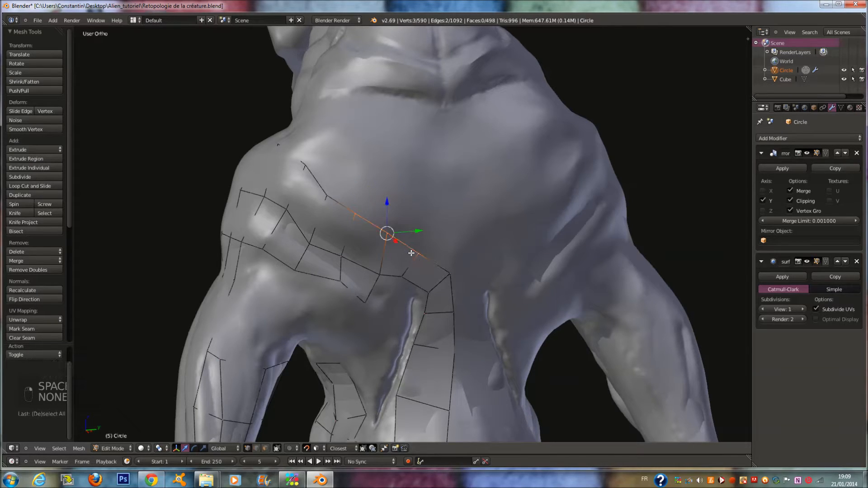
pyautogui.keyDown('alt'); pyautogui.keyDown('shift'); pyautogui.rightClick(440, 261); pyautogui.keyUp('shift'); pyautogui.keyUp('alt')
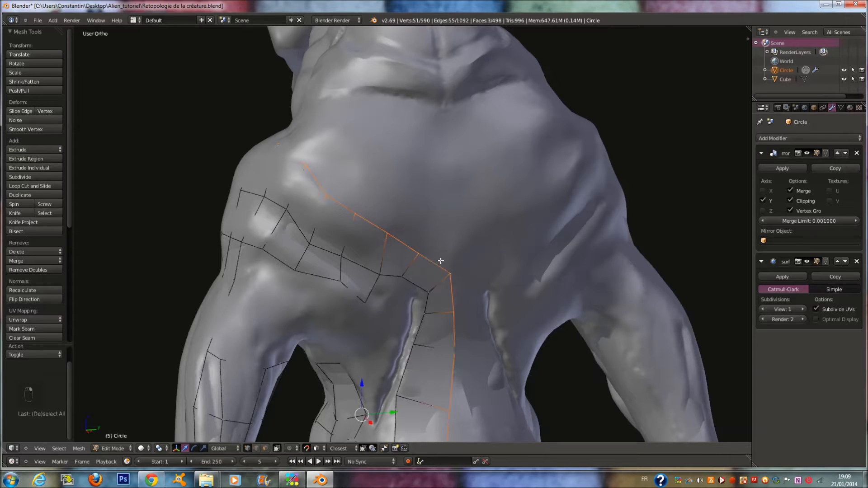
pyautogui.rightClick(445, 267)
# - Select the edge loop bordering the uncovered upper back, leaving its spine and waist vertices out of the selection
pyautogui.keyDown('alt'); pyautogui.rightClick(435, 259); pyautogui.keyUp('alt')
pyautogui.scroll(-3, 449, 273)
pyautogui.press('z')
pyautogui.moveTo(452, 280)
pyautogui.mouseDown(button='middle')
pyautogui.moveTo(451, 296)
pyautogui.moveTo(470, 304)
pyautogui.moveTo(406, 351)
pyautogui.moveTo(373, 351)
pyautogui.mouseUp(button='middle')
pyautogui.press('c')
pyautogui.rightClick(397, 347)
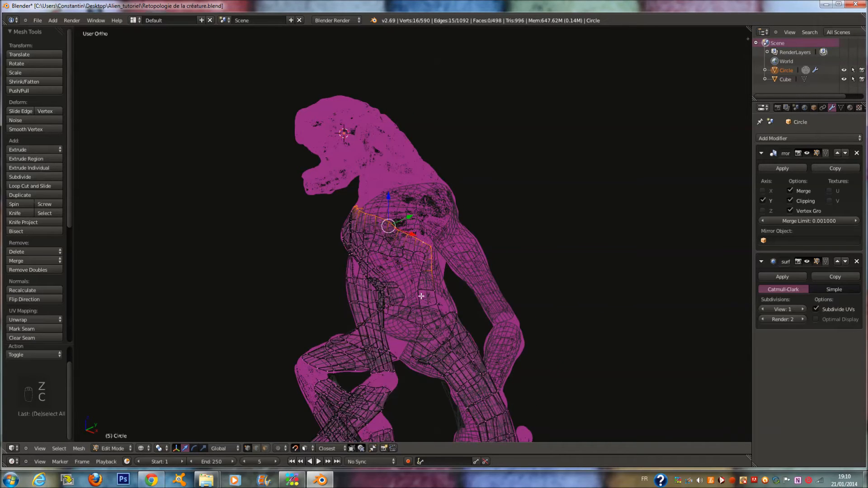
pyautogui.scroll(3, 429, 294)
pyautogui.press('c')
pyautogui.scroll(2, 492, 267)
pyautogui.moveTo(513, 290)
pyautogui.mouseDown(button='middle')
pyautogui.moveTo(503, 286)
pyautogui.moveTo(528, 281)
pyautogui.mouseUp(button='middle')
pyautogui.rightClick(505, 280)
# - Deselect the border's front shoulder vertices and extrude the remaining five over the shoulder blade by about X -0.142, Y 0.390, Z 0.444
pyautogui.press('z')
pyautogui.press('z')
pyautogui.press('c')
pyautogui.moveTo(337, 181)
pyautogui.mouseDown(button='middle')
pyautogui.moveTo(361, 223)
pyautogui.moveTo(304, 209)
pyautogui.moveTo(346, 214)
pyautogui.mouseUp(button='middle')
pyautogui.rightClick(361, 223)
pyautogui.press('z')
pyautogui.scroll(1, 312, 210)
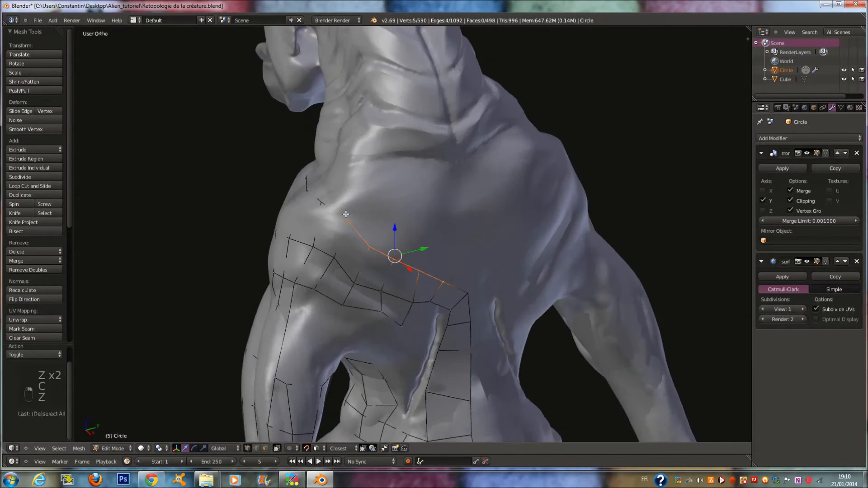
pyautogui.scroll(1, 441, 192)
pyautogui.moveTo(442, 192); pyautogui.dragTo(430, 192, button='middle')
pyautogui.press('e')
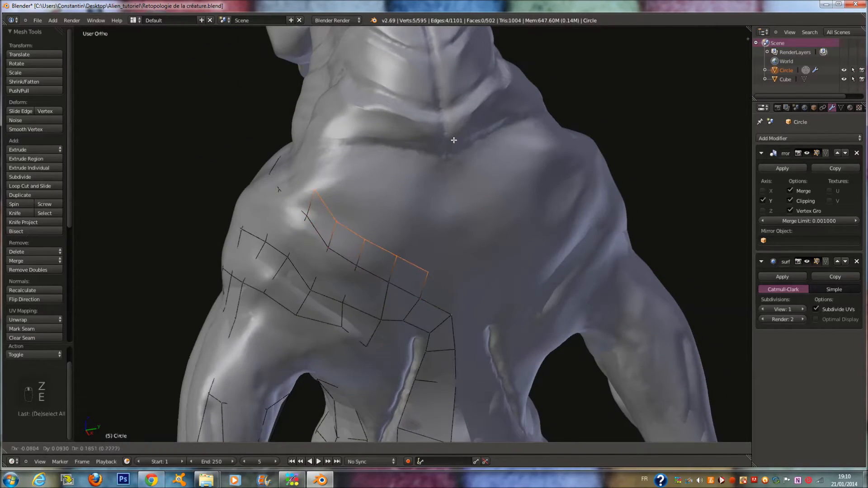
pyautogui.click(476, 116)
# - Select the extruded row's four vertices nearest the spine and move them up the back by X -0.124, Y -0.029, Z 0.211
pyautogui.scroll(2, 411, 143)
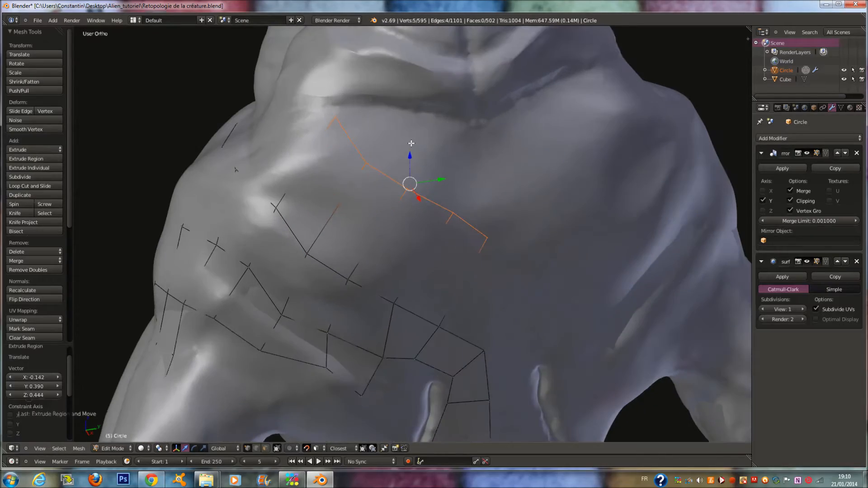
pyautogui.press('a')
pyautogui.rightClick(367, 164)
pyautogui.press('z')
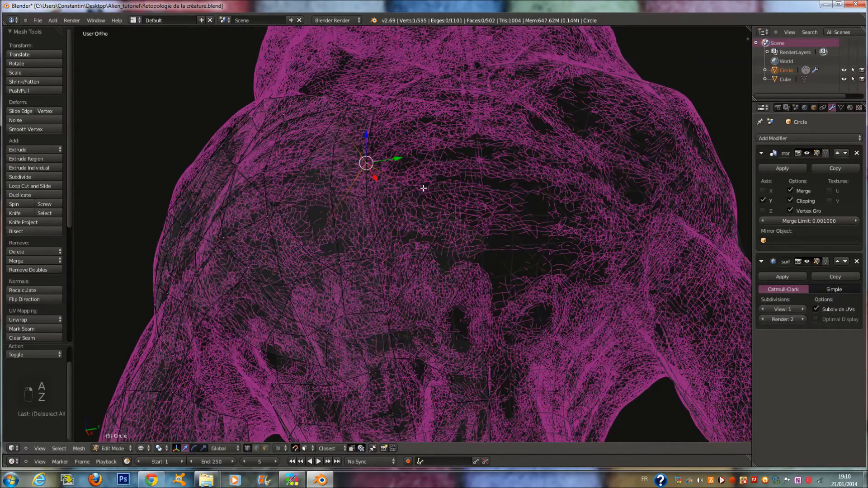
pyautogui.moveTo(423, 188); pyautogui.dragTo(438, 194, button='middle')
pyautogui.scroll(1, 439, 195)
pyautogui.press('c')
pyautogui.moveTo(475, 202); pyautogui.dragTo(529, 227)
pyautogui.rightClick(528, 225)
pyautogui.press('z')
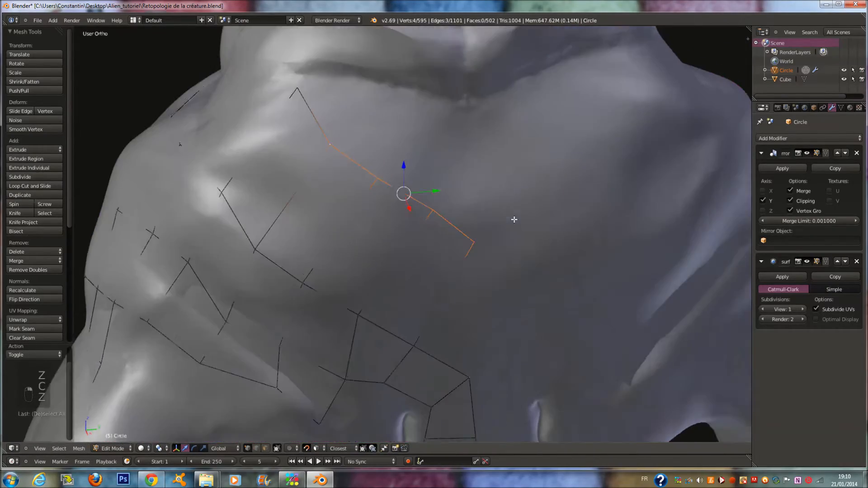
pyautogui.press('g')
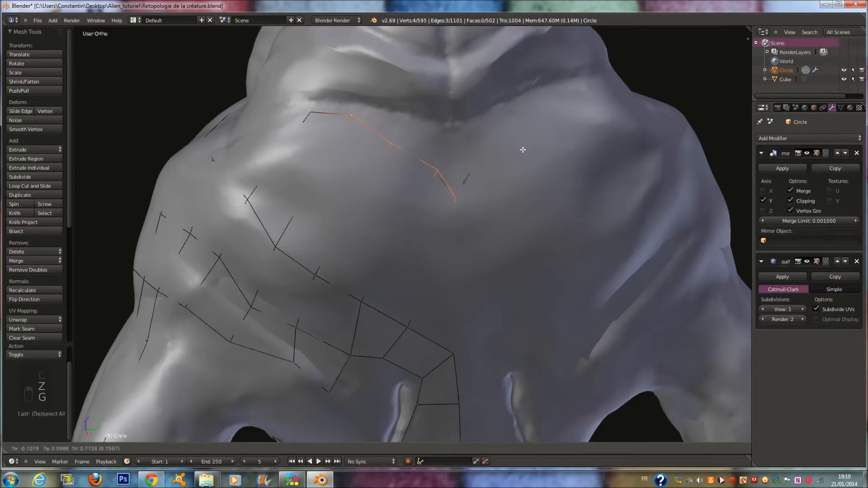
pyautogui.click(504, 149)
# - Turn off the mirror's clipping and shift the four vertices by X 0.018, Y -0.032, Z -0.042
pyautogui.click(789, 200)
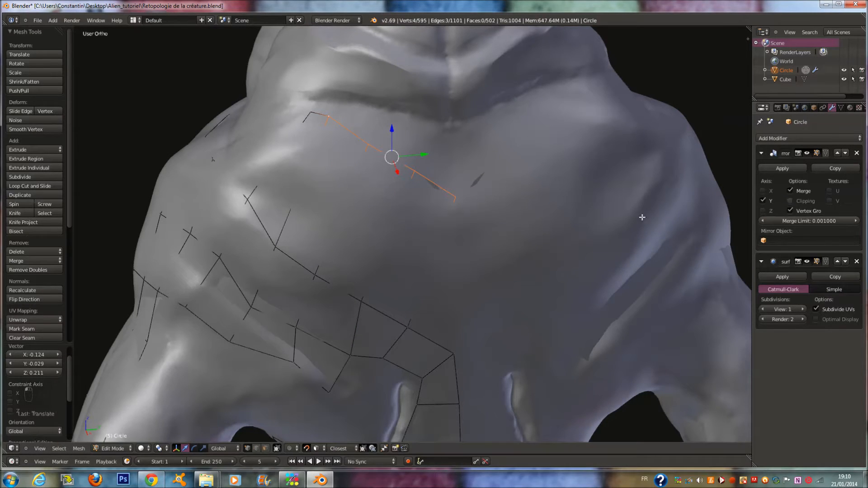
pyautogui.press('g')
pyautogui.click(639, 226)
# - Add the row's outer shoulder vertex to the selection and move all five by X -0.071, Y -0.117, Z 0.088
pyautogui.press('z')
pyautogui.keyDown('shift'); pyautogui.rightClick(304, 121); pyautogui.keyUp('shift')
pyautogui.press('z')
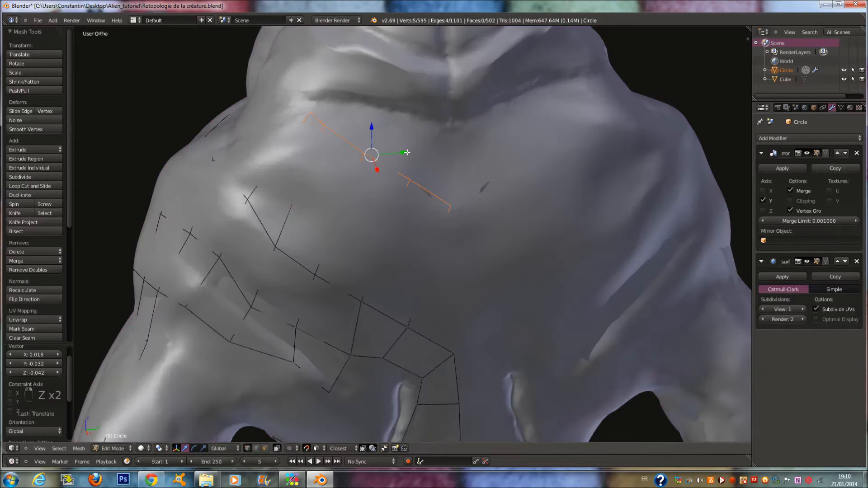
pyautogui.scroll(-1, 404, 149)
pyautogui.press('g')
pyautogui.click(389, 140)
# - Rotate the five-vertex row by -34.32° and move it towards the neck crease by X -0.058, Y 0.008, Z 0.107
pyautogui.press('r')
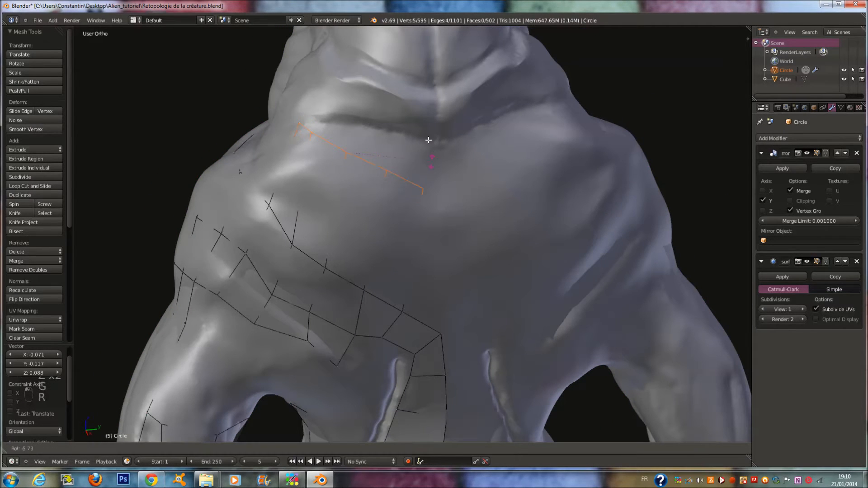
pyautogui.click(421, 125)
pyautogui.press('g')
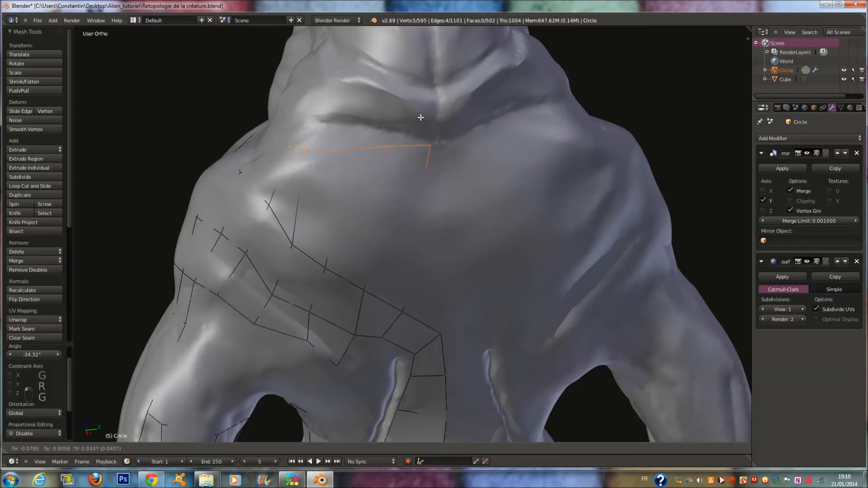
pyautogui.click(422, 108)
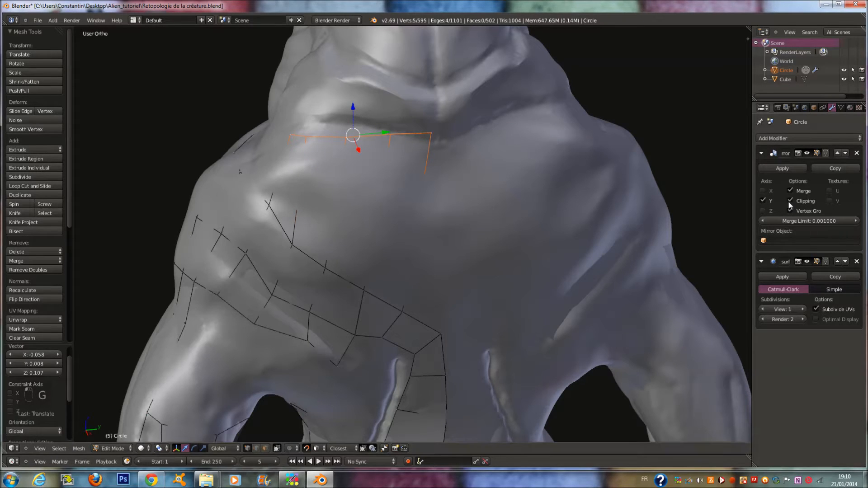
# - Turn the mirror's clipping back on and add two evenly spaced loop cuts across the long upper-back strip
pyautogui.press('a')
pyautogui.hotkey('ctrl', 'r')
pyautogui.scroll(1, 417, 178)
pyautogui.click(417, 178)
pyautogui.click(417, 178)
pyautogui.press('g')
pyautogui.click(417, 178)
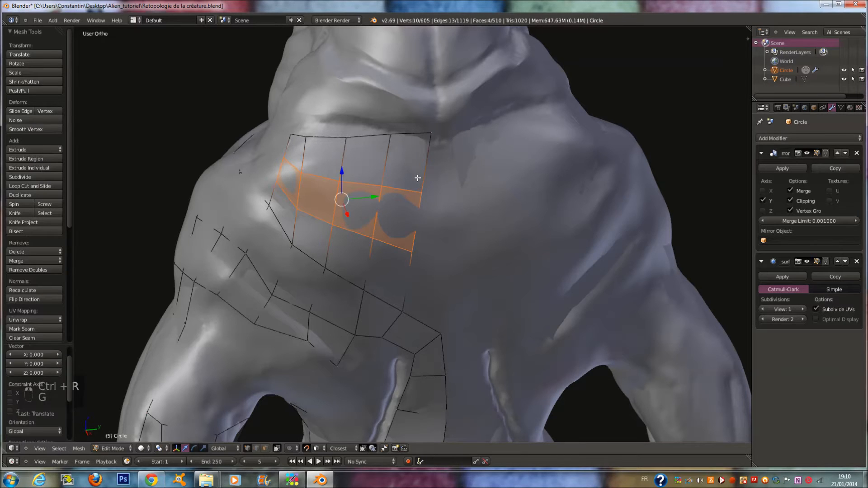
# - Deselect the new loops and save the file over the existing version
pyautogui.scroll(-4, 428, 270)
pyautogui.press('a')
pyautogui.press('a')
pyautogui.press('a')
pyautogui.hotkey('ctrl', 's')
pyautogui.click(428, 270)
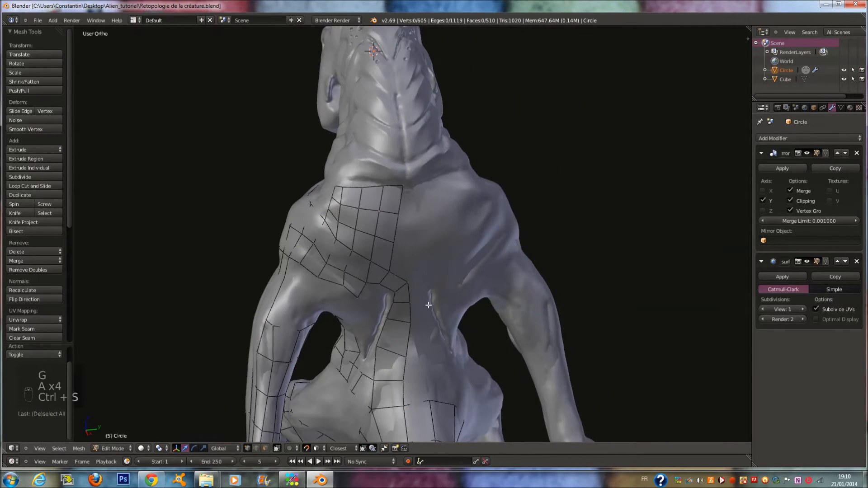
# - Move the upper-back patch's top corner vertex at the spine slightly downward along the centre line
pyautogui.scroll(-5, 409, 420)
pyautogui.moveTo(409, 420); pyautogui.dragTo(415, 223, button='middle')
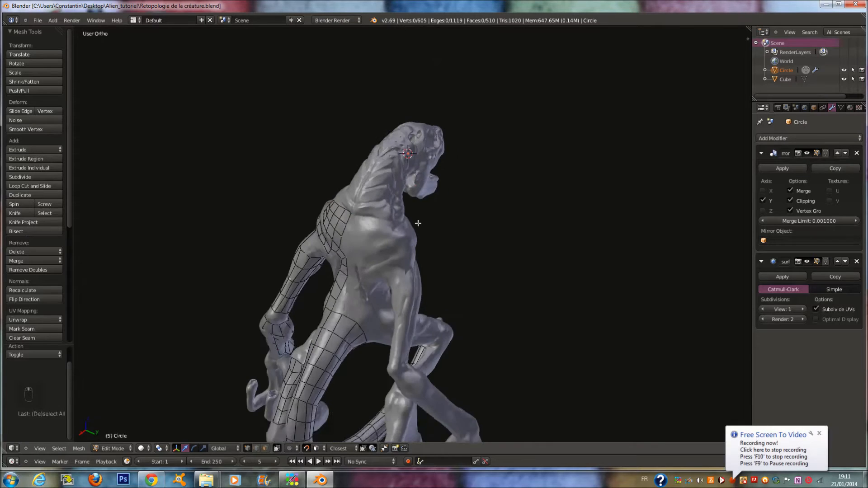
pyautogui.scroll(5, 370, 190)
pyautogui.moveTo(369, 190); pyautogui.dragTo(437, 181, button='middle')
pyautogui.scroll(2, 414, 194)
pyautogui.scroll(2, 434, 210)
pyautogui.rightClick(462, 198)
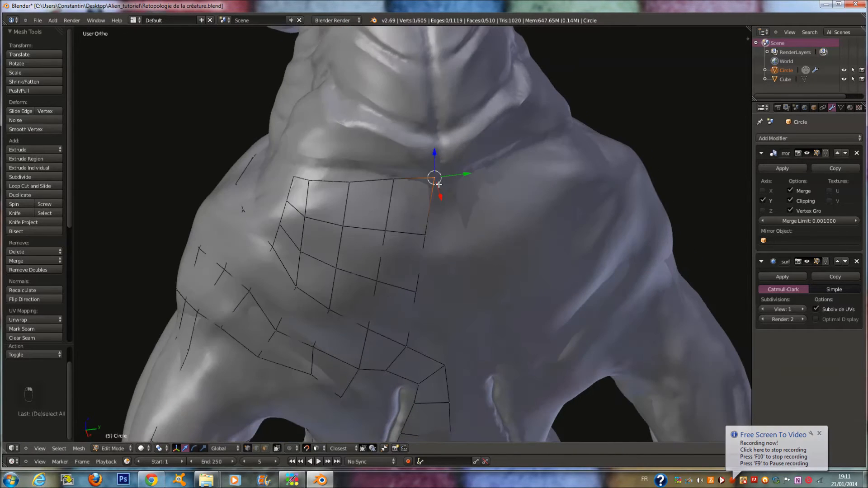
pyautogui.press('g')
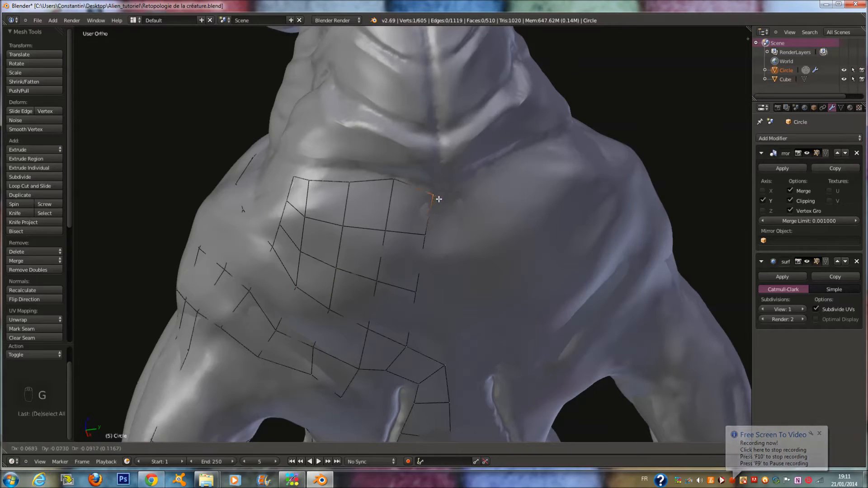
pyautogui.click(452, 195)
# - Reposition the remaining vertices of the patch's top border so they follow the crease below the neck
pyautogui.rightClick(394, 179)
pyautogui.press('g')
pyautogui.click(348, 178)
pyautogui.press('g')
pyautogui.click(351, 170)
pyautogui.rightClick(308, 180)
pyautogui.press('g')
pyautogui.click(316, 170)
pyautogui.press('g')
pyautogui.click(295, 162)
# - Examine the open gaps in the retopology mesh around the shoulder and armpit in wireframe and solid display
pyautogui.moveTo(295, 162)
pyautogui.mouseDown(button='middle')
pyautogui.moveTo(403, 143)
pyautogui.moveTo(413, 132)
pyautogui.mouseUp(button='middle')
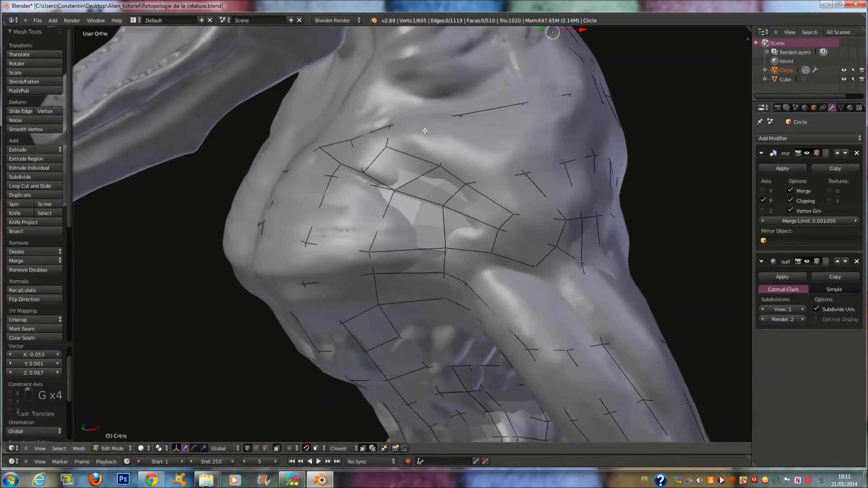
pyautogui.press('z')
pyautogui.press('a')
pyautogui.moveTo(523, 251)
pyautogui.mouseDown(button='middle')
pyautogui.moveTo(543, 256)
pyautogui.moveTo(488, 250)
pyautogui.mouseUp(button='middle')
pyautogui.press('z')
pyautogui.scroll(4, 473, 269)
pyautogui.press('z')
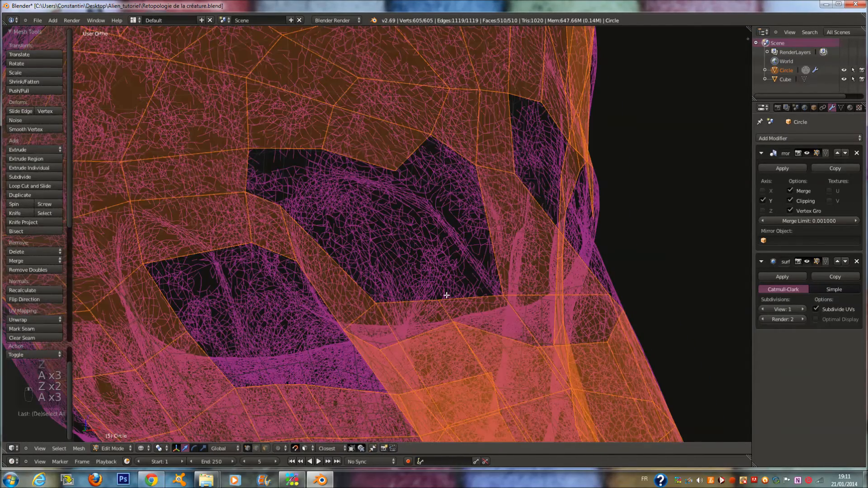
pyautogui.rightClick(394, 171)
pyautogui.press('z')
pyautogui.press('z')
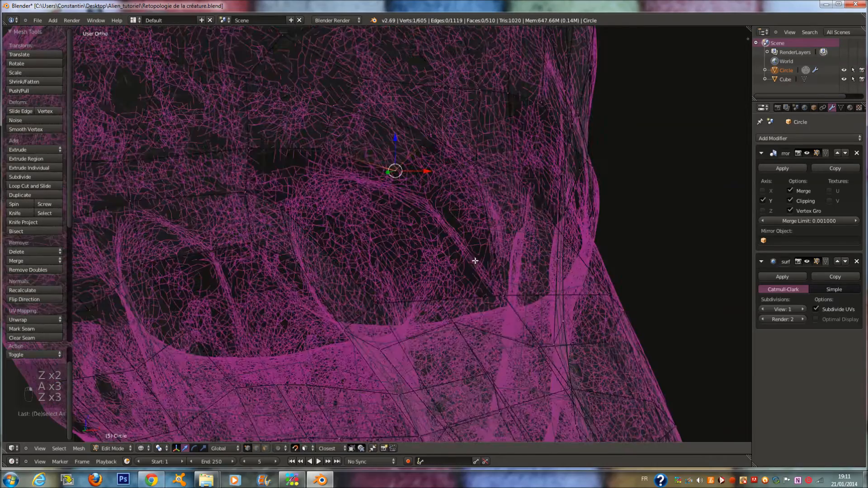
# - Fill a quad face at the front corner of the armpit opening, joining the chest strip to the shoulder strip
pyautogui.moveTo(475, 261); pyautogui.dragTo(484, 248, button='middle')
pyautogui.press('a')
pyautogui.press('a')
pyautogui.moveTo(519, 271); pyautogui.dragTo(536, 275, button='middle')
pyautogui.press('z')
pyautogui.rightClick(333, 229)
pyautogui.press('z')
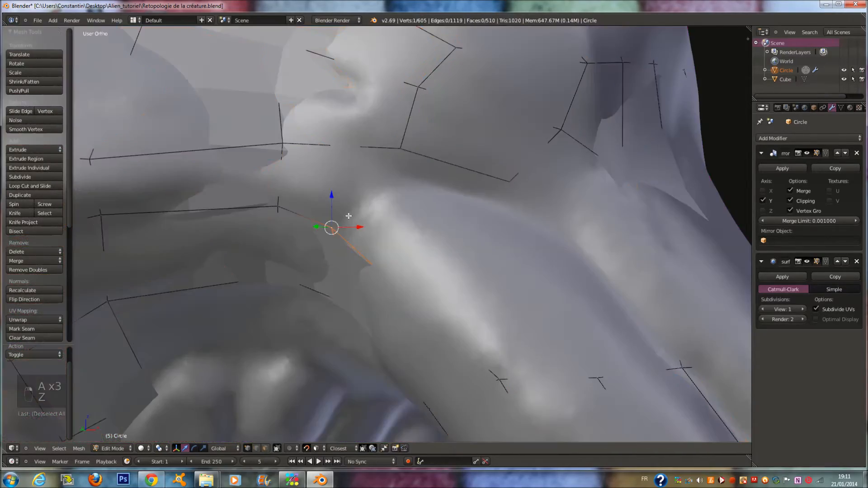
pyautogui.keyDown('shift'); pyautogui.rightClick(400, 149); pyautogui.keyUp('shift')
pyautogui.keyDown('shift'); pyautogui.rightClick(283, 144); pyautogui.keyUp('shift')
pyautogui.press('f')
# - Connect the notch vertex on the armpit opening's upper border to the arm border vertex below it with an edge
pyautogui.press('z')
pyautogui.press('a')
pyautogui.press('a')
pyautogui.moveTo(461, 248); pyautogui.dragTo(448, 314, button='middle')
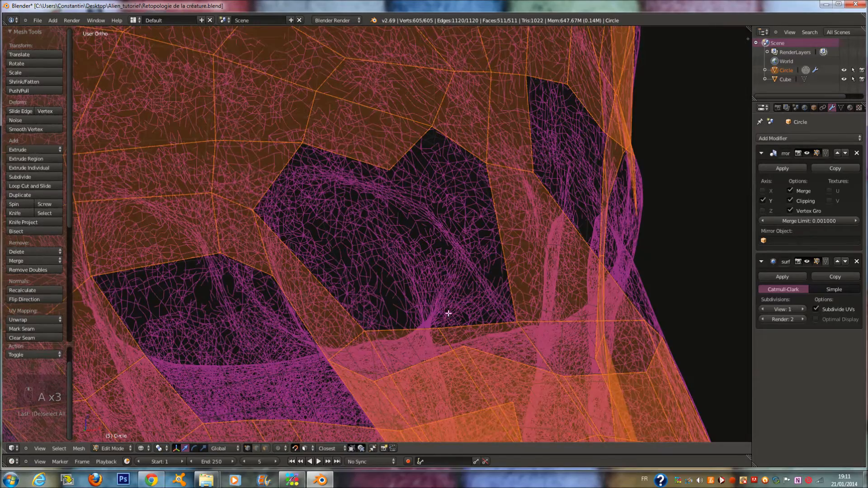
pyautogui.rightClick(440, 318)
pyautogui.keyDown('shift'); pyautogui.rightClick(390, 174); pyautogui.keyUp('shift')
pyautogui.press('z')
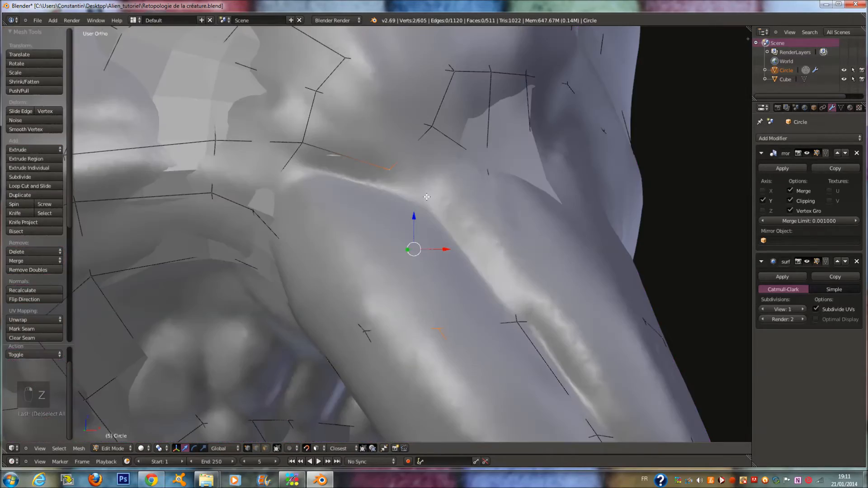
pyautogui.press('f')
# - Subdivide the new edge once and move its middle vertex onto the arm crease by about X 0.159, Y -0.036, Z -0.008
pyautogui.press('z')
pyautogui.press('a')
pyautogui.press('a')
pyautogui.press('a')
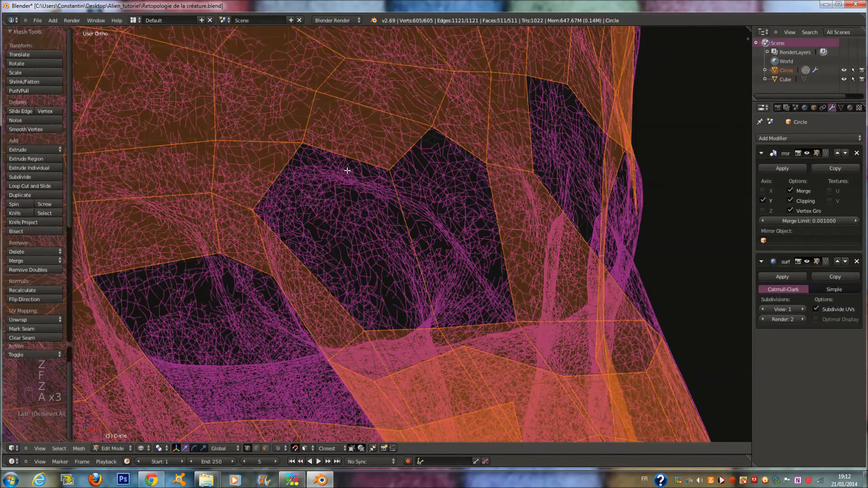
pyautogui.press('z')
pyautogui.rightClick(436, 322)
pyautogui.keyDown('shift'); pyautogui.rightClick(396, 177); pyautogui.keyUp('shift')
pyautogui.press('z')
pyautogui.press('w')
pyautogui.click(428, 207)
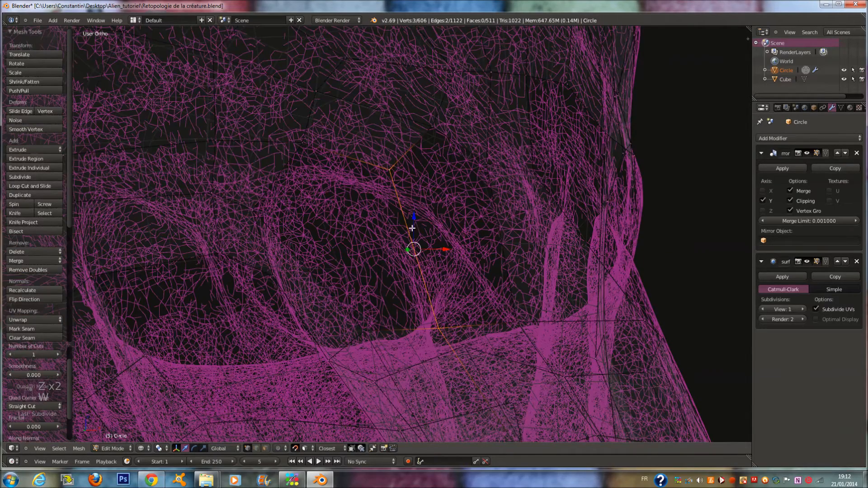
pyautogui.press('z')
pyautogui.press('g')
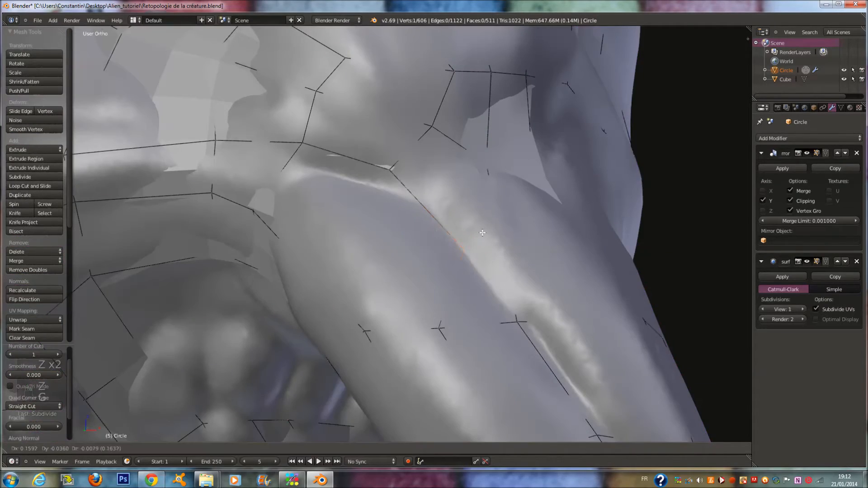
pyautogui.click(482, 233)
# - Fill a quad face between the edge's middle vertex and the rear part of the opening's upper border
pyautogui.press('z')
pyautogui.press('a')
pyautogui.press('a')
pyautogui.press('a')
pyautogui.moveTo(422, 213)
pyautogui.mouseDown(button='middle')
pyautogui.moveTo(403, 223)
pyautogui.moveTo(421, 216)
pyautogui.mouseUp(button='middle')
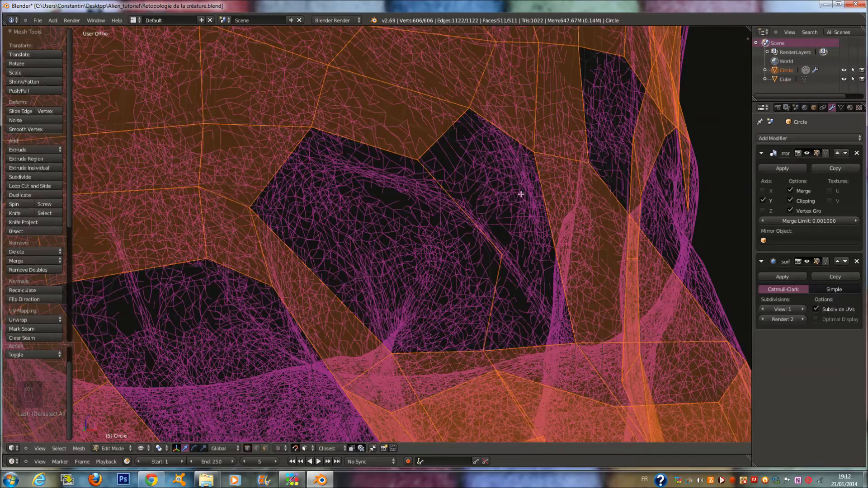
pyautogui.moveTo(520, 194); pyautogui.dragTo(489, 232, button='middle')
pyautogui.press('z')
pyautogui.press('z')
pyautogui.press('a')
pyautogui.press('a')
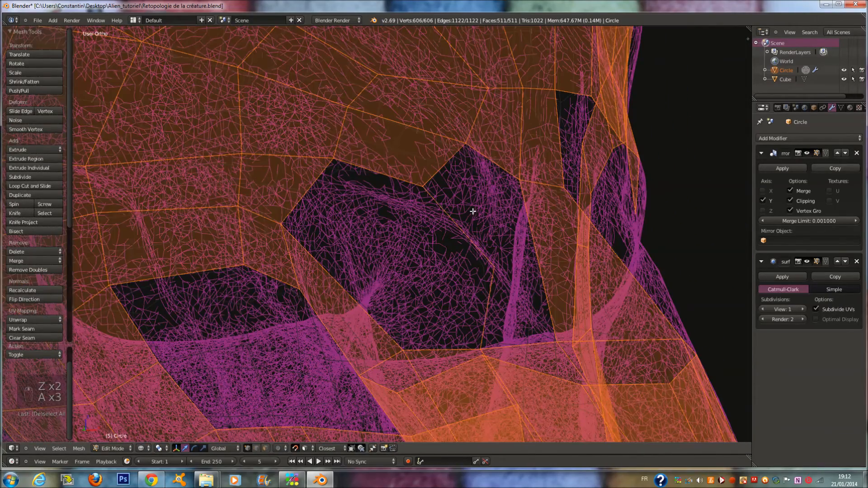
pyautogui.rightClick(496, 269)
pyautogui.keyDown('shift'); pyautogui.rightClick(526, 186); pyautogui.keyUp('shift')
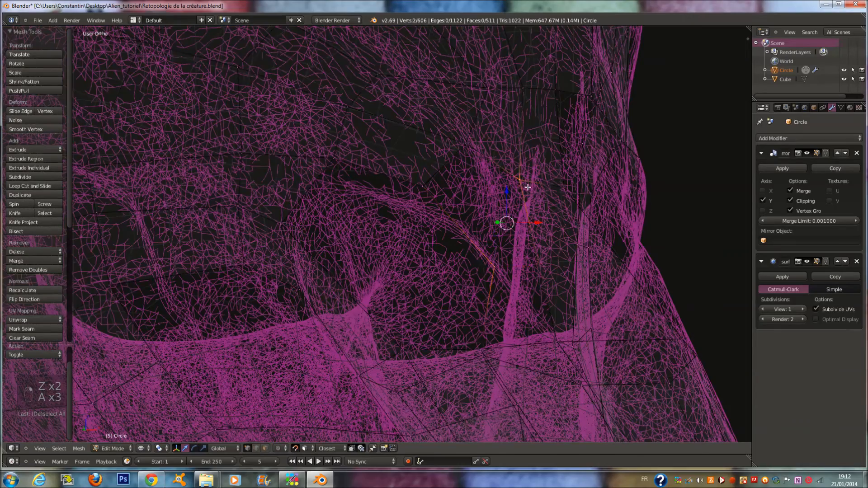
pyautogui.press('f')
# - Nudge the new quad's lowest vertex slightly within the armpit opening
pyautogui.press('a')
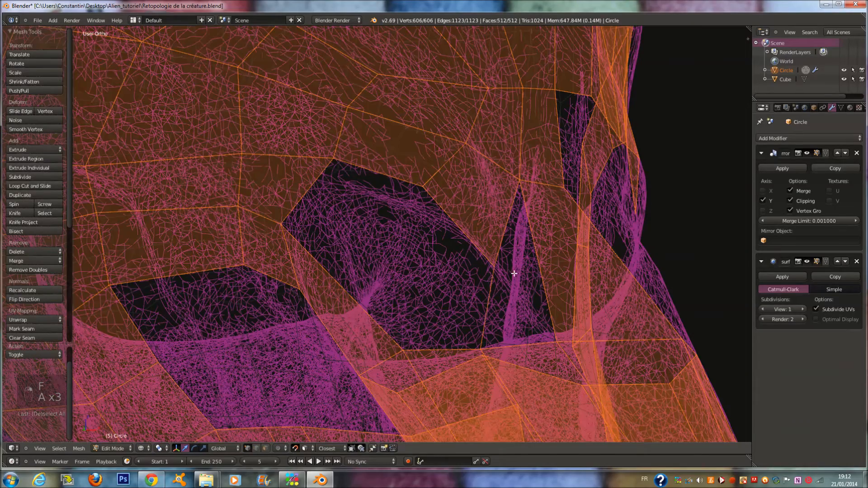
pyautogui.press('z')
pyautogui.press('z')
pyautogui.rightClick(494, 270)
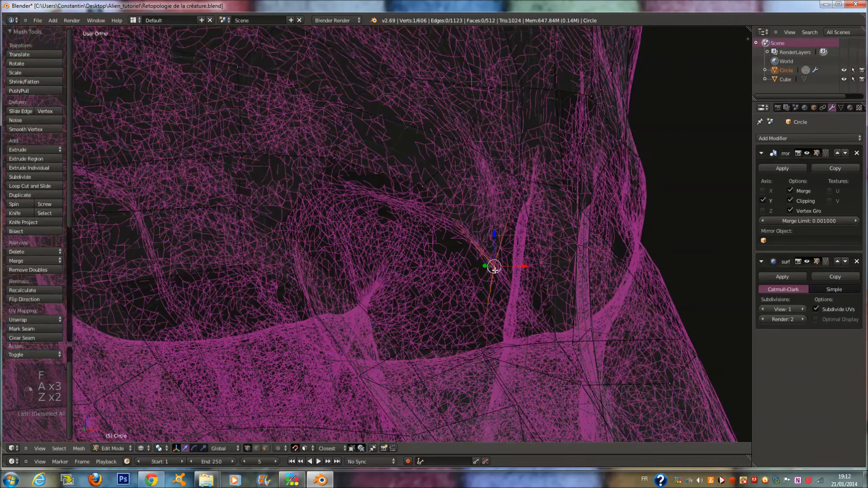
pyautogui.press('g')
pyautogui.click(504, 259)
pyautogui.press('a')
pyautogui.press('a')
pyautogui.press('a')
pyautogui.press('a')
pyautogui.press('a')
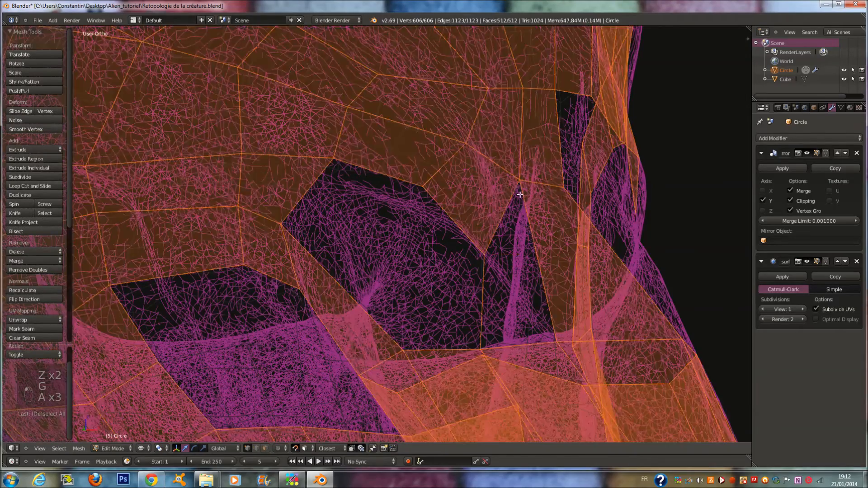
# - Try to fill the narrow rear gap with a triangular face between its top vertex and two arm border vertices
pyautogui.press('z')
pyautogui.press('z')
pyautogui.rightClick(518, 183)
pyautogui.keyDown('shift'); pyautogui.rightClick(566, 339); pyautogui.keyUp('shift')
pyautogui.keyDown('shift'); pyautogui.rightClick(481, 348); pyautogui.keyUp('shift')
pyautogui.press('f')
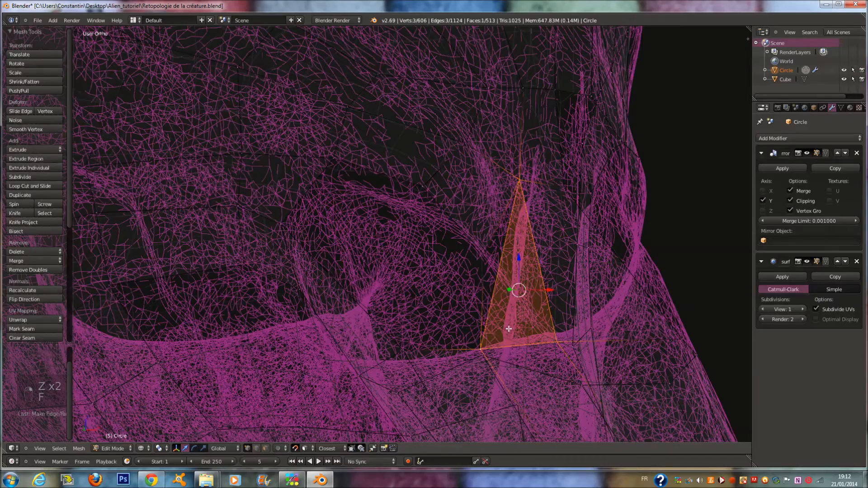
pyautogui.press('z')
pyautogui.press('z')
pyautogui.press('a')
pyautogui.press('a')
pyautogui.press('a')
pyautogui.press('a')
pyautogui.press('a')
# - Undo the triangular face in the narrow rear gap
pyautogui.hotkey('ctrl', 'z')
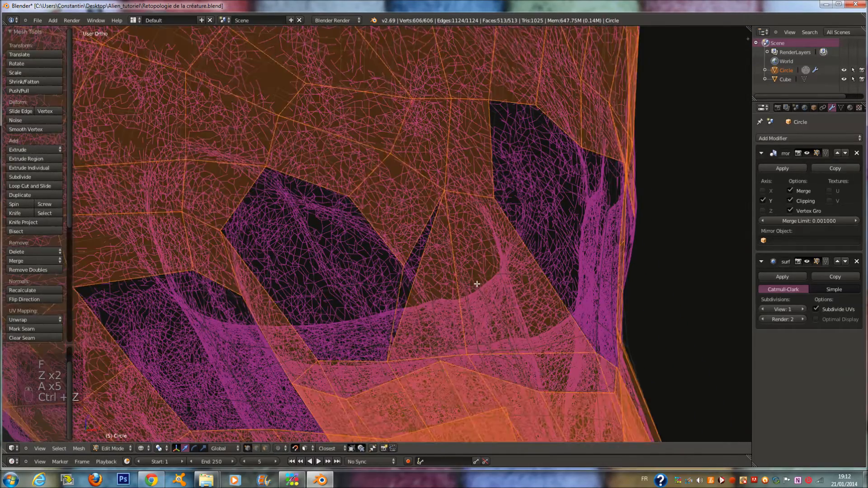
pyautogui.hotkey('ctrl', 'z')
pyautogui.hotkey('ctrl', 'z')
pyautogui.hotkey('ctrl', 'z')
pyautogui.hotkey('ctrl', 'z')
pyautogui.hotkey('ctrl', 'z')
pyautogui.hotkey('ctrl', 'z')
# - Fill the narrow rear gap with a four-sided face that includes the middle vertex
pyautogui.press('f')
pyautogui.press('z')
pyautogui.press('z')
pyautogui.press('a')
pyautogui.press('a')
pyautogui.press('a')
pyautogui.press('z')
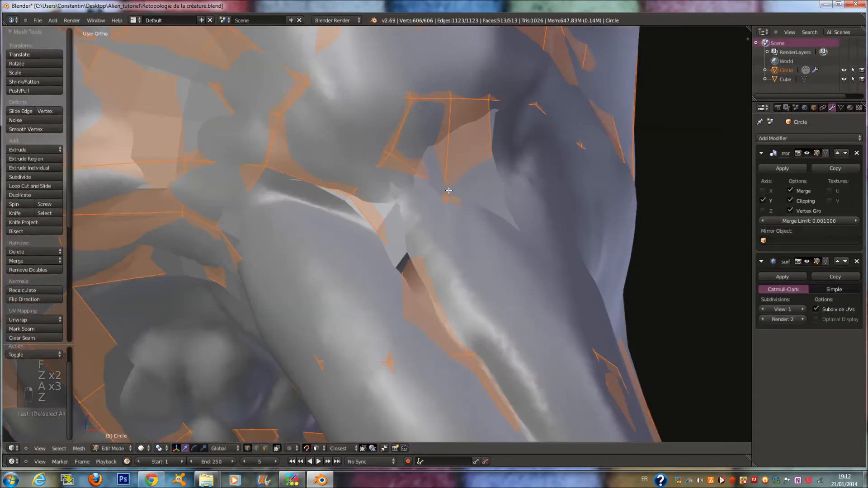
# - Move the top vertex of the newly filled face slightly up and forward on the armpit
pyautogui.rightClick(447, 190)
pyautogui.press('z')
pyautogui.press('g')
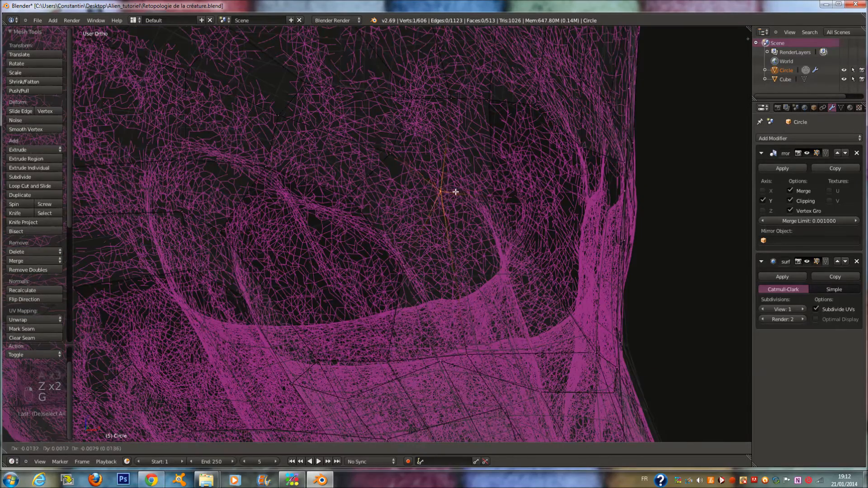
pyautogui.click(431, 181)
pyautogui.press('z')
pyautogui.moveTo(460, 216); pyautogui.dragTo(496, 220, button='middle')
pyautogui.press('z')
pyautogui.press('a')
pyautogui.press('a')
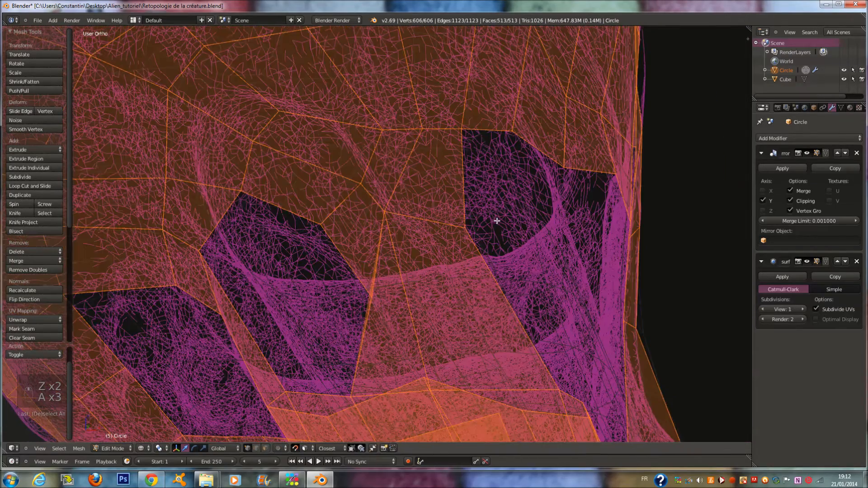
# - Reposition the middle border vertex beside the open armpit gap so that it follows the sculpted surface
pyautogui.rightClick(375, 294)
pyautogui.press('z')
pyautogui.moveTo(398, 256); pyautogui.dragTo(412, 248, button='middle')
pyautogui.press('g')
pyautogui.click(435, 239)
pyautogui.press('z')
pyautogui.press('a')
pyautogui.press('a')
pyautogui.press('a')
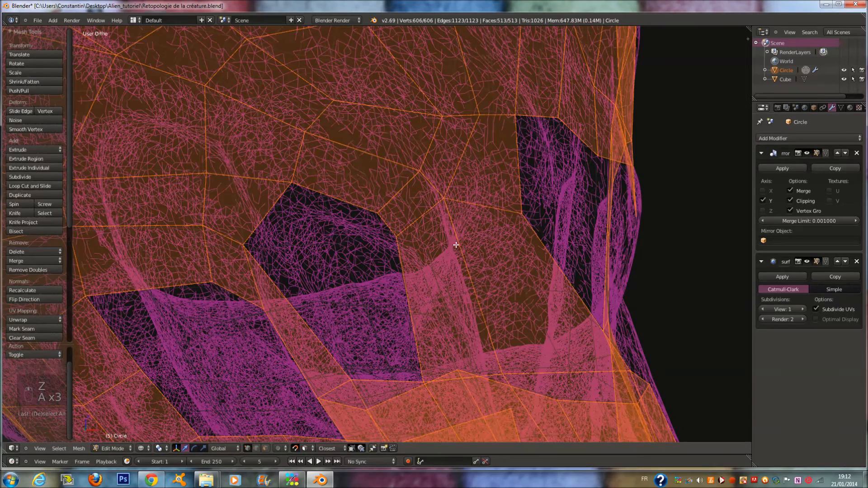
# - Fill the part of the armpit gap nearest the previously filled faces with a four-sided face reaching the arm border
pyautogui.moveTo(466, 240)
pyautogui.mouseDown(button='middle')
pyautogui.moveTo(494, 232)
pyautogui.moveTo(480, 233)
pyautogui.mouseUp(button='middle')
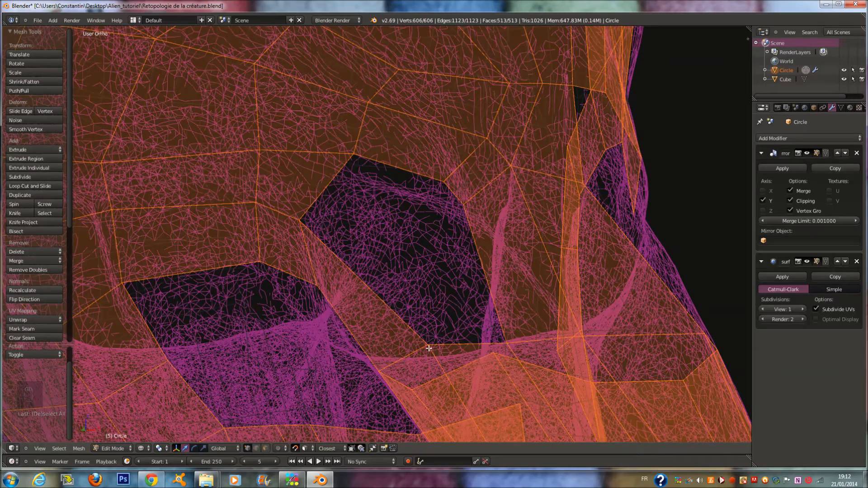
pyautogui.press('z')
pyautogui.press('z')
pyautogui.press('a')
pyautogui.press('a')
pyautogui.press('a')
pyautogui.press('a')
pyautogui.press('a')
pyautogui.press('a')
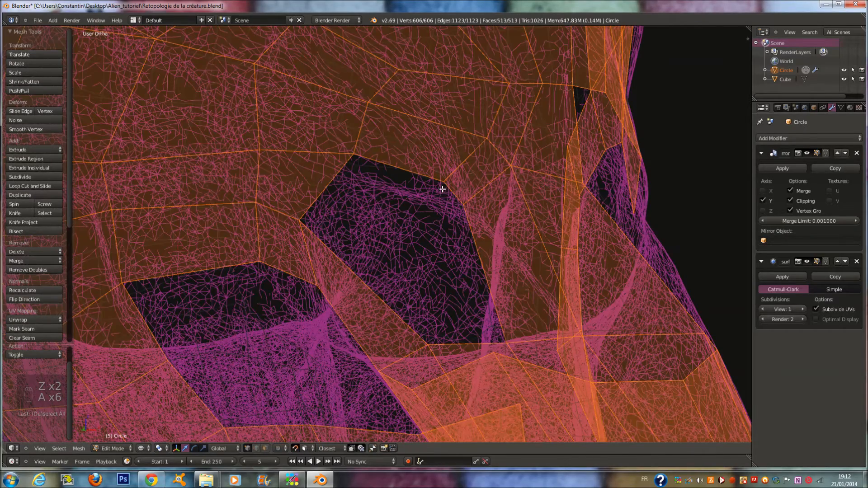
pyautogui.rightClick(442, 189)
pyautogui.keyDown('shift'); pyautogui.rightClick(436, 338); pyautogui.keyUp('shift')
pyautogui.keyDown('shift'); pyautogui.rightClick(498, 340); pyautogui.keyUp('shift')
pyautogui.keyDown('shift'); pyautogui.rightClick(479, 211); pyautogui.keyUp('shift')
pyautogui.press('f')
pyautogui.press('z')
pyautogui.press('z')
# - Close the remainder of that armpit gap with a four-sided face between the chest border and the arm border
pyautogui.press('a')
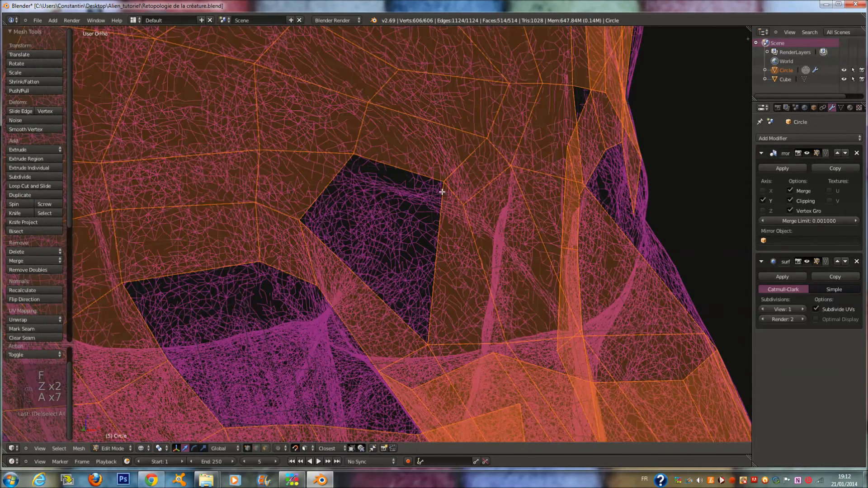
pyautogui.press('a')
pyautogui.rightClick(430, 345)
pyautogui.keyDown('shift'); pyautogui.rightClick(444, 182); pyautogui.keyUp('shift')
pyautogui.keyDown('shift'); pyautogui.rightClick(357, 156); pyautogui.keyUp('shift')
pyautogui.keyDown('shift'); pyautogui.rightClick(306, 219); pyautogui.keyUp('shift')
pyautogui.press('f')
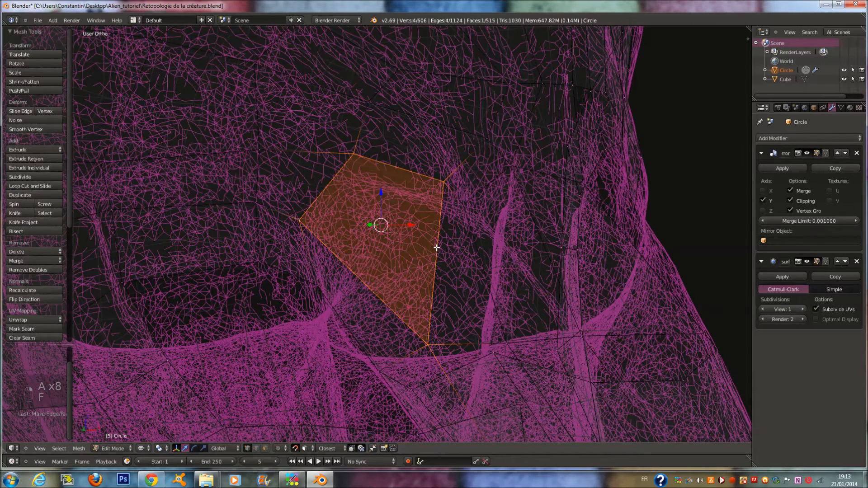
# - Select the whole retopology mesh, remove its doubled vertices and recalculate its normals
pyautogui.press('z')
pyautogui.scroll(2, 424, 240)
pyautogui.press('a')
pyautogui.press('c')
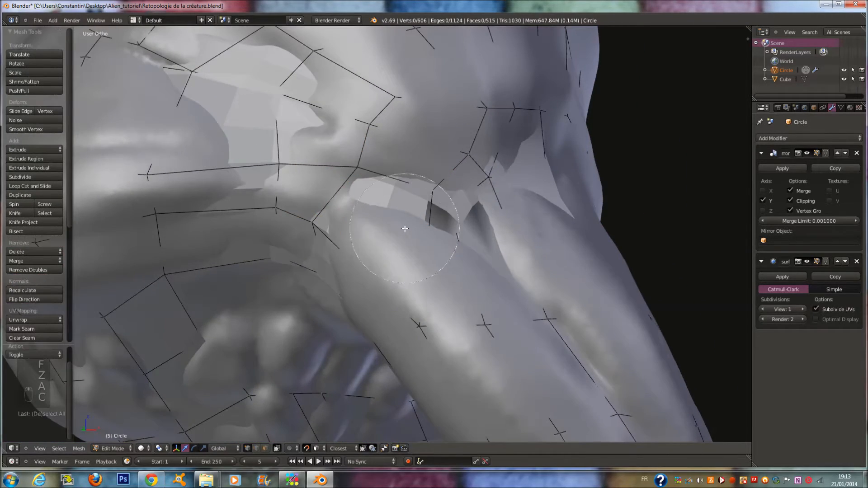
pyautogui.press('a')
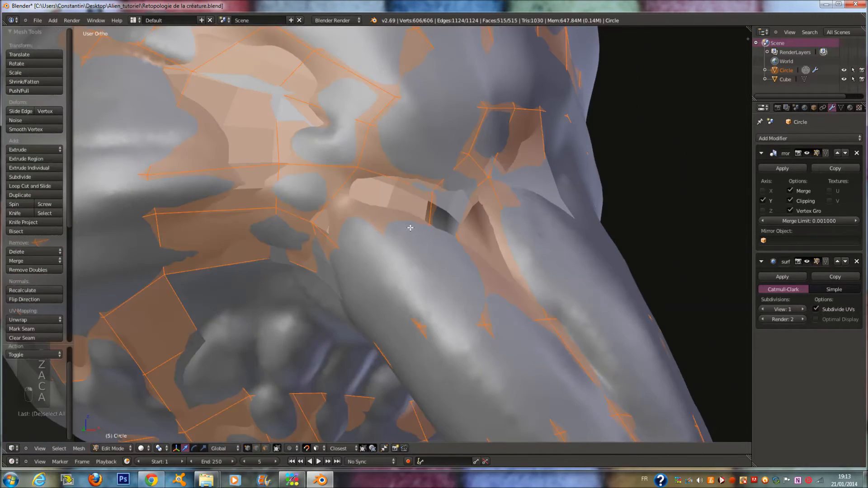
pyautogui.click(42, 271)
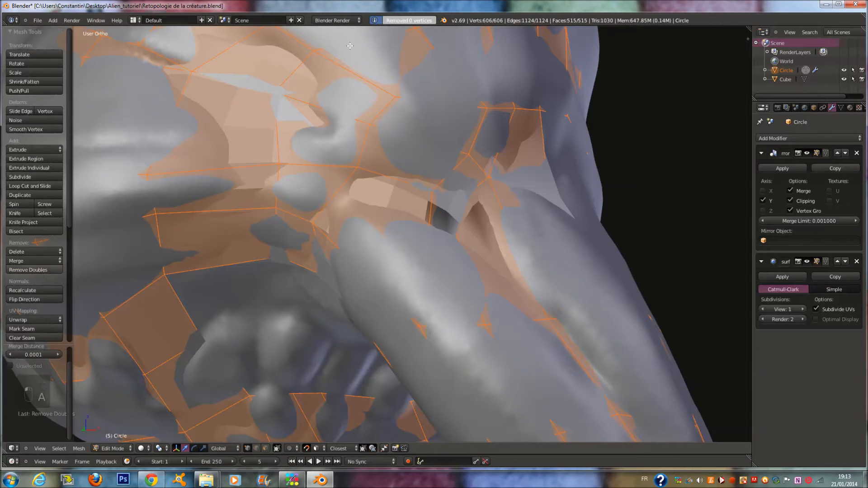
pyautogui.click(27, 290)
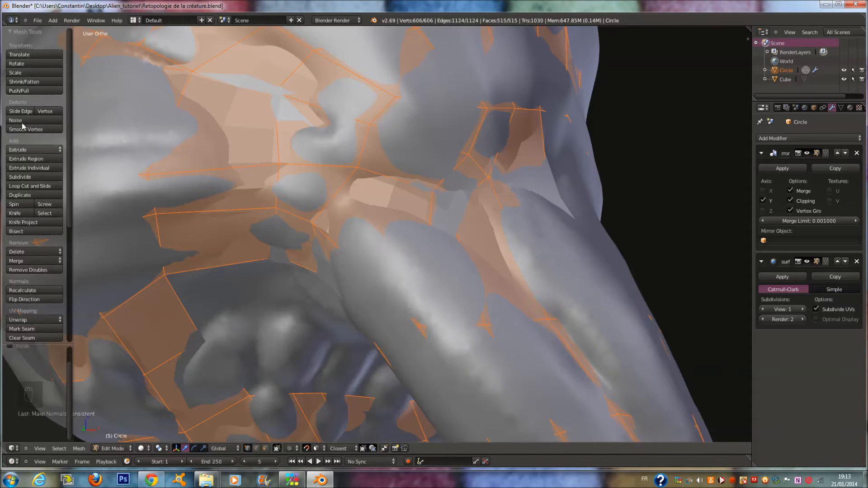
# - Switch to Object Mode and apply smooth shading to the retopology mesh
pyautogui.press('Tab')
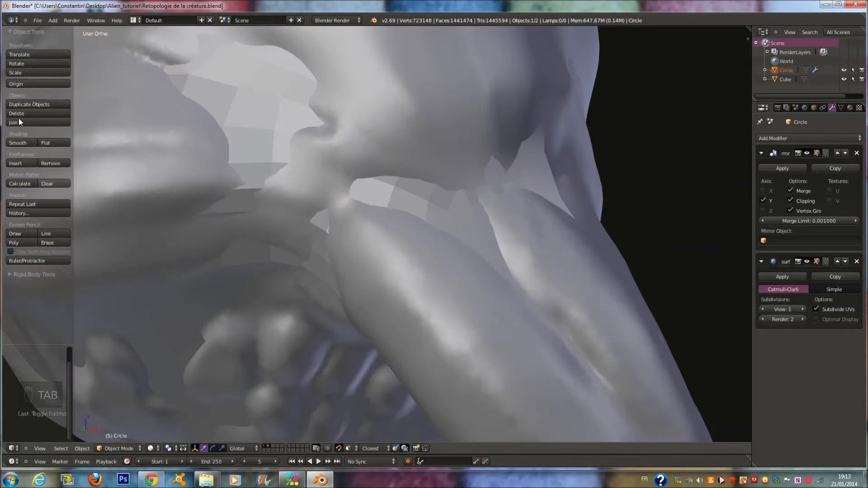
pyautogui.click(20, 143)
pyautogui.moveTo(155, 188)
pyautogui.mouseDown(button='middle')
pyautogui.moveTo(272, 216)
pyautogui.moveTo(271, 433)
pyautogui.mouseUp(button='middle')
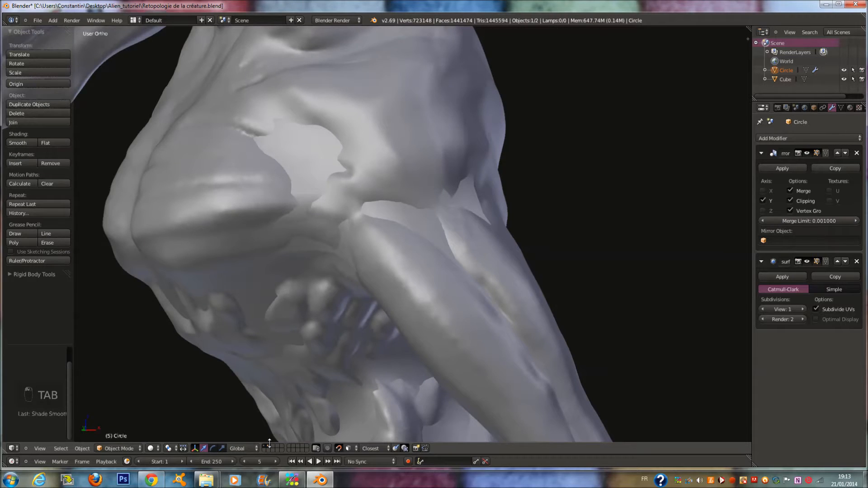
# - Show only the layer with the retopology mesh and save the file
pyautogui.click(269, 446)
pyautogui.scroll(-9, 278, 283)
pyautogui.moveTo(286, 260)
pyautogui.mouseDown(button='middle')
pyautogui.moveTo(432, 265)
pyautogui.moveTo(308, 271)
pyautogui.mouseUp(button='middle')
pyautogui.hotkey('ctrl', 's')
pyautogui.scroll(3, 383, 181)
pyautogui.moveTo(383, 181); pyautogui.dragTo(311, 411, button='middle')
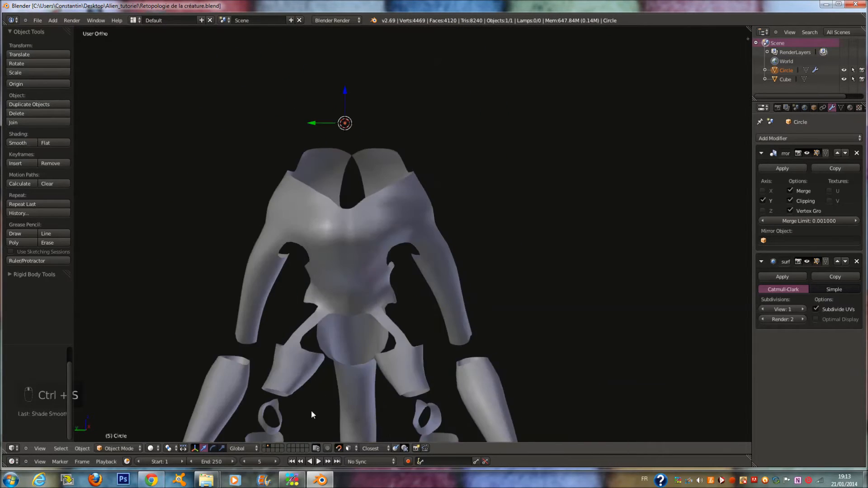
# - Display the sculpt layer together with the retopology mesh again and return to Edit Mode
pyautogui.keyDown('shift'); pyautogui.click(266, 448); pyautogui.keyUp('shift')
pyautogui.press('Tab')
pyautogui.scroll(3, 338, 215)
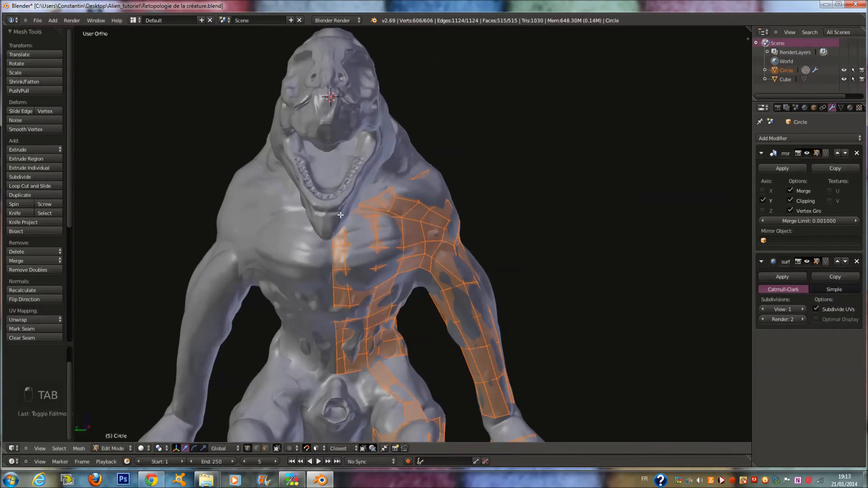
# - Examine the retopology mesh over the sculpt around the torso and hips for remaining gaps
pyautogui.press('z')
pyautogui.moveTo(337, 216); pyautogui.dragTo(312, 212, button='middle')
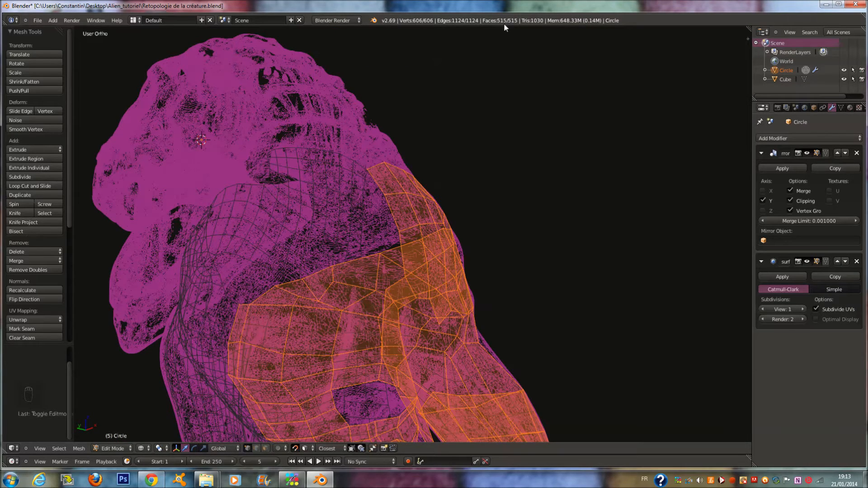
pyautogui.scroll(-5, 361, 222)
pyautogui.press('z')
pyautogui.moveTo(361, 222)
pyautogui.mouseDown(button='middle')
pyautogui.moveTo(409, 231)
pyautogui.moveTo(417, 216)
pyautogui.moveTo(442, 264)
pyautogui.moveTo(509, 257)
pyautogui.moveTo(492, 284)
pyautogui.mouseUp(button='middle')
pyautogui.scroll(4, 411, 210)
pyautogui.press('z')
pyautogui.press('z')
pyautogui.press('z')
pyautogui.press('a')
pyautogui.press('a')
pyautogui.press('a')
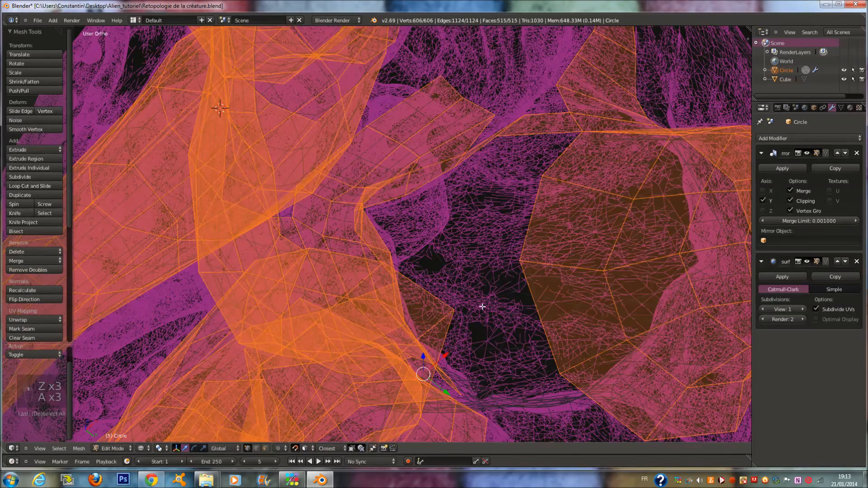
# - Bridge the open gap at the hip with a four-sided face between the two facing mesh borders
pyautogui.moveTo(464, 319); pyautogui.dragTo(447, 347, button='middle')
pyautogui.press('z')
pyautogui.press('z')
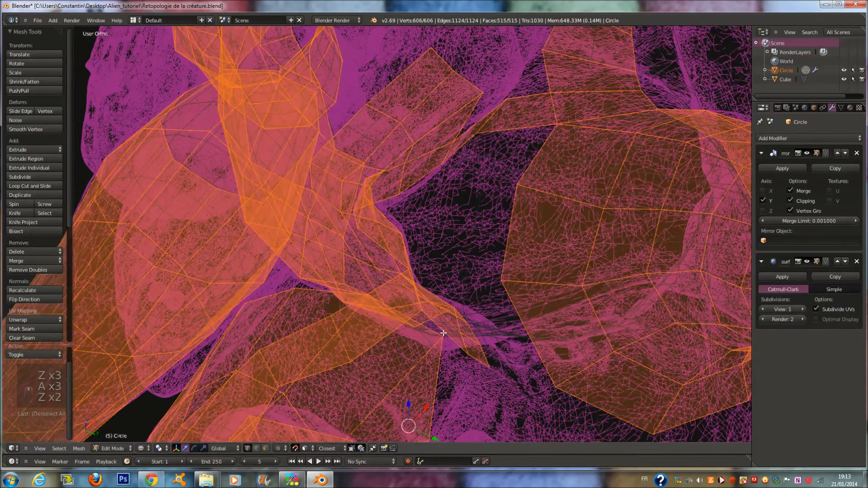
pyautogui.rightClick(437, 337)
pyautogui.scroll(-5, 444, 375)
pyautogui.moveTo(443, 388)
pyautogui.mouseDown(button='middle')
pyautogui.moveTo(455, 341)
pyautogui.moveTo(532, 291)
pyautogui.moveTo(486, 228)
pyautogui.mouseUp(button='middle')
pyautogui.press('z')
pyautogui.scroll(4, 446, 368)
pyautogui.press('z')
pyautogui.keyDown('shift'); pyautogui.rightClick(440, 342); pyautogui.keyUp('shift')
pyautogui.press('z')
pyautogui.press('z')
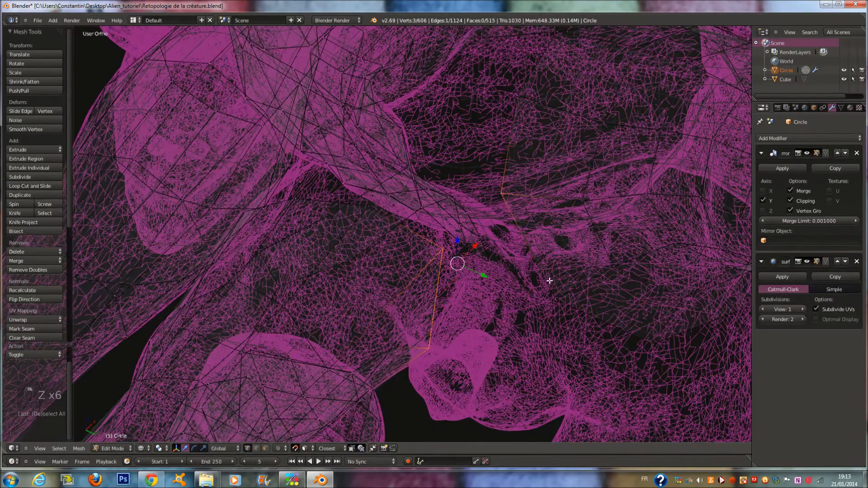
pyautogui.press('f')
pyautogui.press('z')
pyautogui.moveTo(549, 287); pyautogui.dragTo(465, 267, button='middle')
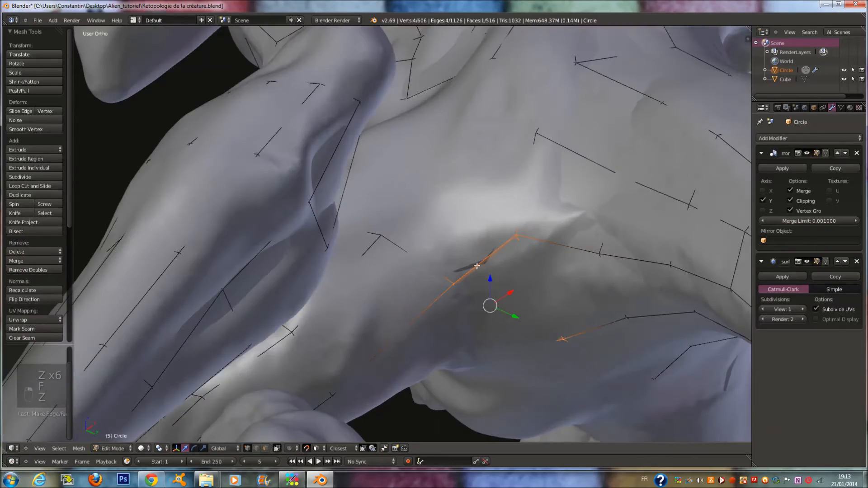
# - Add a centred edge loop across the new hip face and snap its vertices onto the sculpted surface
pyautogui.press('z')
pyautogui.press('a')
pyautogui.press('a')
pyautogui.press('a')
pyautogui.press('a')
pyautogui.hotkey('ctrl', 'r')
pyautogui.click(510, 258)
pyautogui.rightClick(510, 259)
pyautogui.press('z')
pyautogui.press('g')
pyautogui.click(519, 260)
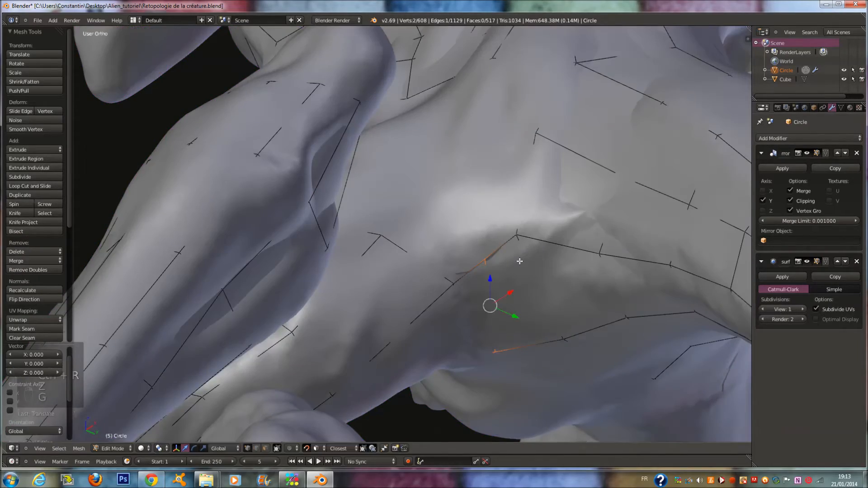
# - Examine the hip, the whole body and the arm for areas that still lack retopology faces
pyautogui.scroll(-1, 497, 240)
pyautogui.moveTo(498, 240)
pyautogui.mouseDown(button='middle')
pyautogui.moveTo(490, 264)
pyautogui.moveTo(542, 274)
pyautogui.moveTo(604, 267)
pyautogui.moveTo(598, 283)
pyautogui.mouseUp(button='middle')
pyautogui.scroll(1, 598, 283)
pyautogui.press('z')
pyautogui.press('a')
pyautogui.press('a')
pyautogui.press('a')
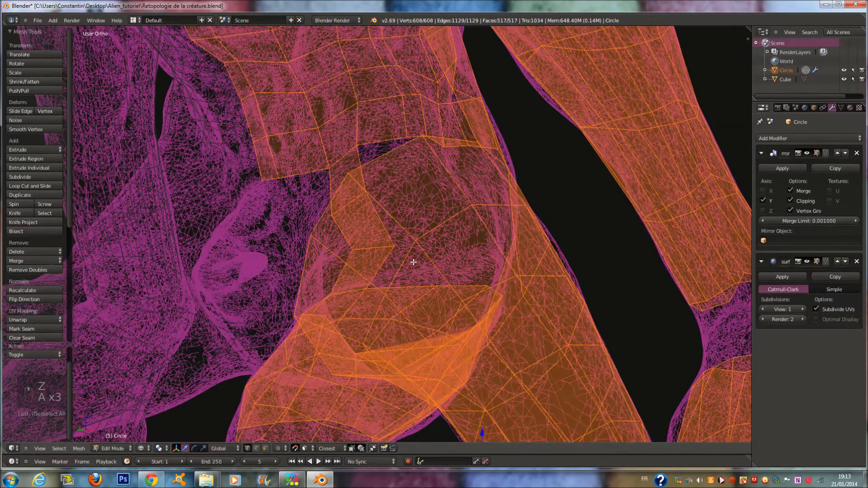
pyautogui.scroll(-8, 413, 262)
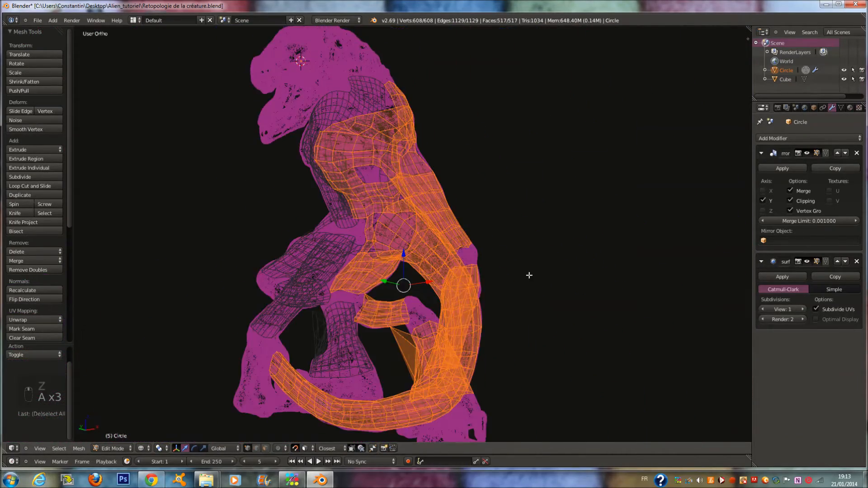
pyautogui.moveTo(529, 276)
pyautogui.mouseDown(button='middle')
pyautogui.moveTo(538, 271)
pyautogui.moveTo(526, 266)
pyautogui.mouseUp(button='middle')
pyautogui.scroll(3, 502, 253)
pyautogui.moveTo(482, 234)
pyautogui.mouseDown(button='middle')
pyautogui.moveTo(354, 227)
pyautogui.moveTo(330, 234)
pyautogui.mouseUp(button='middle')
pyautogui.press('z')
pyautogui.moveTo(540, 194); pyautogui.dragTo(366, 281, button='middle')
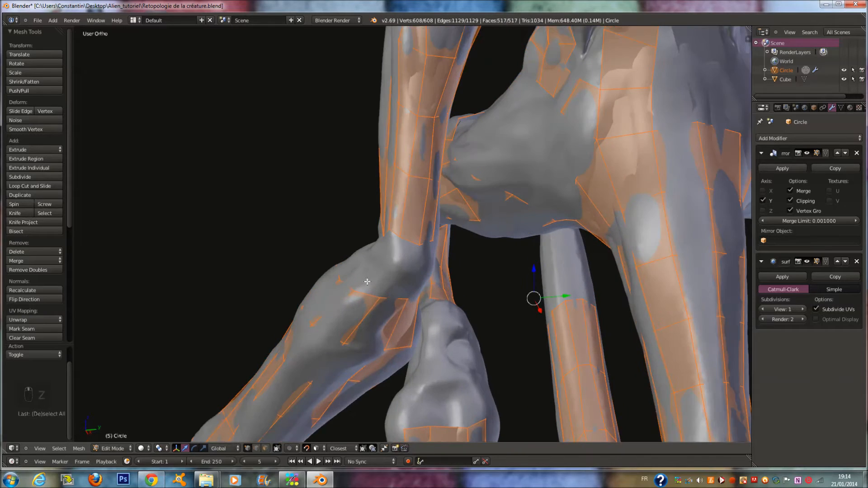
# - Start bridging the elbow gap with a face between the lower border of the upper arm and the forearm
pyautogui.rightClick(397, 233)
pyautogui.moveTo(398, 233); pyautogui.dragTo(387, 323, button='middle')
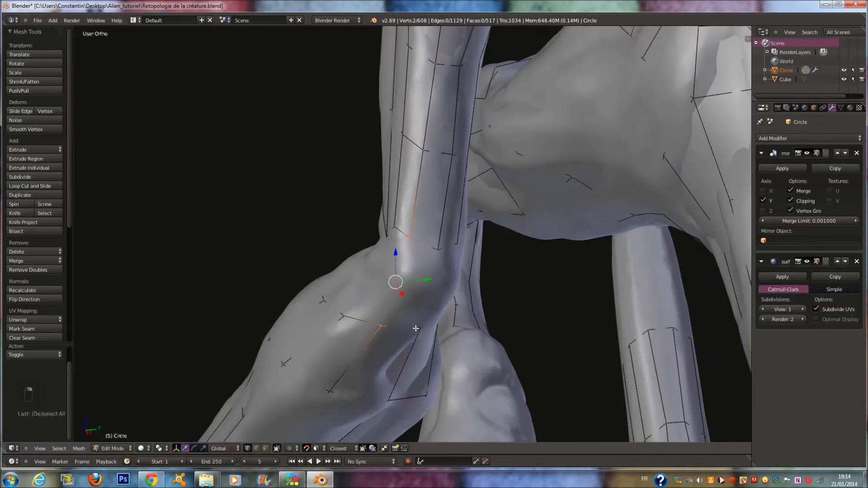
pyautogui.press('f')
# - Continue around the elbow with two more faces joining the upper arm border to the forearm border
pyautogui.moveTo(440, 256); pyautogui.dragTo(342, 257, button='middle')
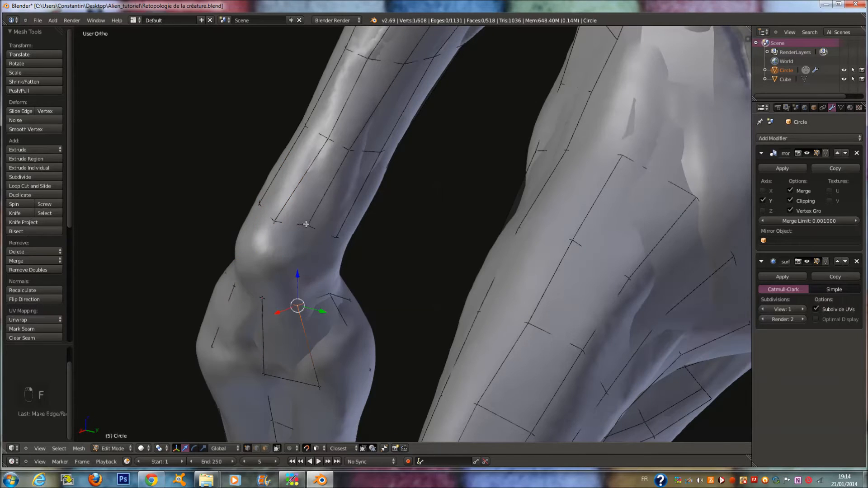
pyautogui.press('f')
pyautogui.moveTo(309, 291)
pyautogui.mouseDown(button='middle')
pyautogui.moveTo(301, 289)
pyautogui.moveTo(310, 278)
pyautogui.mouseUp(button='middle')
pyautogui.press('z')
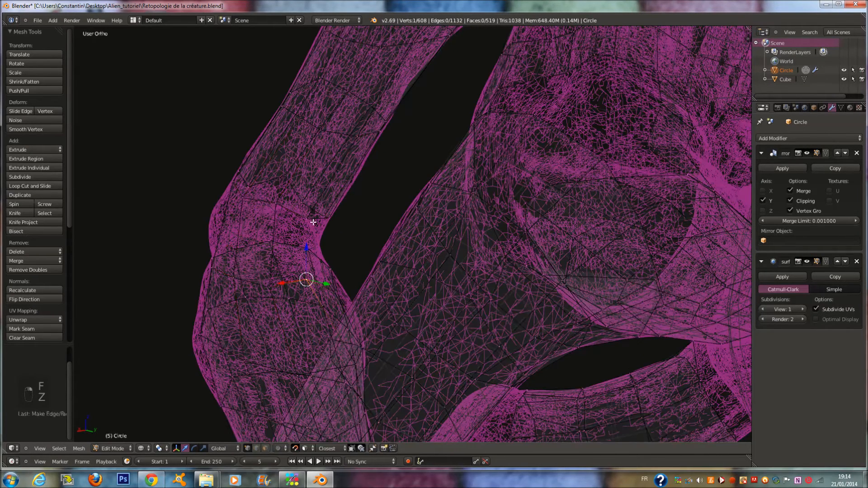
pyautogui.press('f')
pyautogui.press('z')
# - Add a four-sided face on the inner side of the elbow between two upper arm and two forearm border vertices
pyautogui.moveTo(279, 277); pyautogui.dragTo(396, 183, button='middle')
pyautogui.press('z')
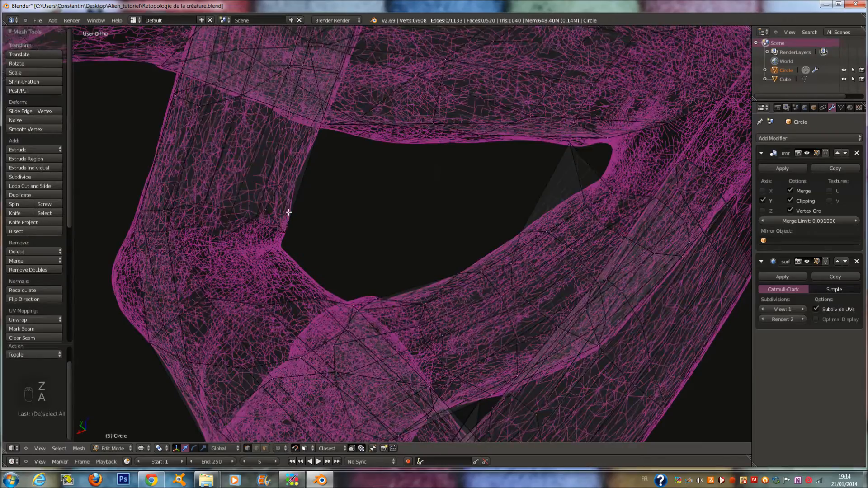
pyautogui.press('a')
pyautogui.press('a')
pyautogui.press('a')
pyautogui.moveTo(226, 243); pyautogui.dragTo(206, 186, button='middle')
pyautogui.rightClick(206, 186)
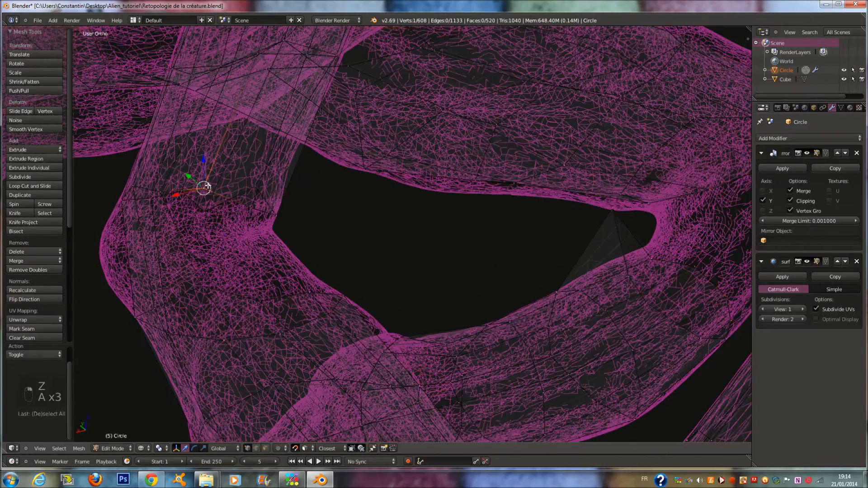
pyautogui.press('a')
pyautogui.press('a')
pyautogui.press('a')
pyautogui.moveTo(229, 207)
pyautogui.mouseDown(button='middle')
pyautogui.moveTo(228, 187)
pyautogui.moveTo(247, 199)
pyautogui.mouseUp(button='middle')
pyautogui.rightClick(220, 146)
pyautogui.press('z')
pyautogui.keyDown('shift'); pyautogui.rightClick(275, 289); pyautogui.keyUp('shift')
pyautogui.moveTo(275, 289)
pyautogui.mouseDown(button='middle')
pyautogui.moveTo(243, 265)
pyautogui.moveTo(253, 241)
pyautogui.mouseUp(button='middle')
pyautogui.press('z')
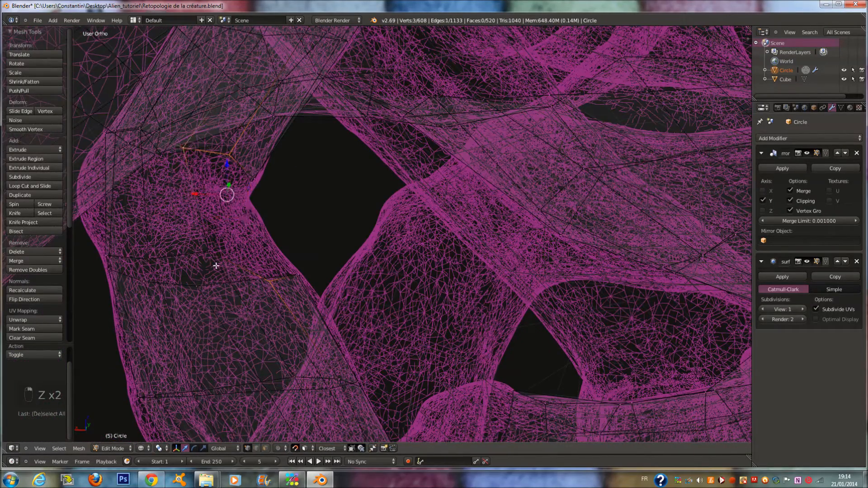
pyautogui.moveTo(226, 274)
pyautogui.mouseDown(button='middle')
pyautogui.moveTo(436, 229)
pyautogui.moveTo(313, 142)
pyautogui.mouseUp(button='middle')
pyautogui.press('f')
# - Fill the neighbouring section of the elbow gap with another four-sided face towards the forearm
pyautogui.press('z')
pyautogui.press('z')
pyautogui.press('a')
pyautogui.press('a')
pyautogui.press('a')
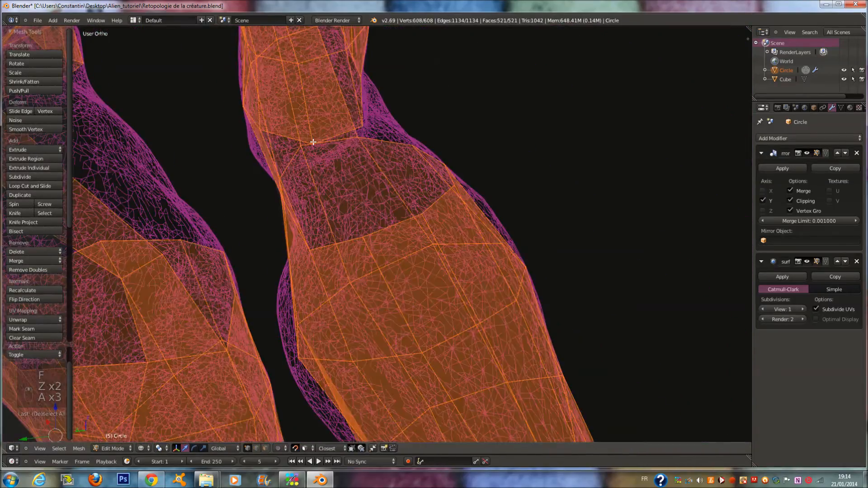
pyautogui.moveTo(327, 173); pyautogui.dragTo(323, 199, button='middle')
pyautogui.rightClick(347, 230)
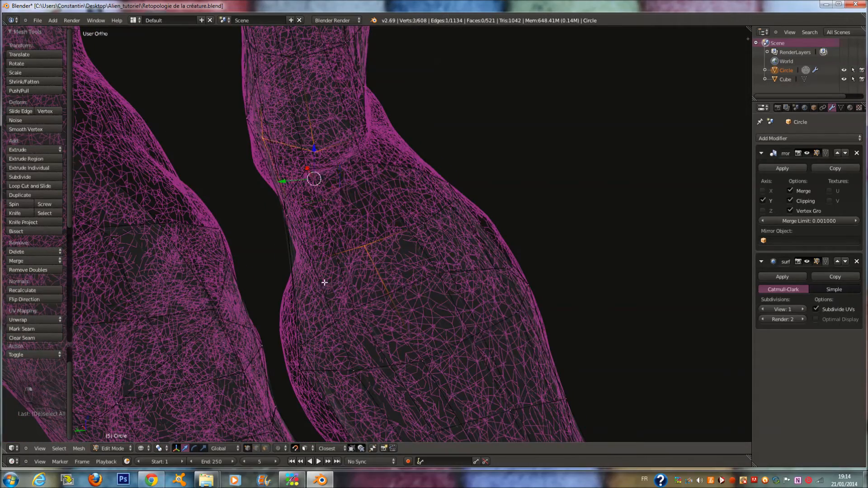
pyautogui.press('f')
# - Extend the ring of elbow faces with one more four-sided face beside the previously filled section
pyautogui.scroll(-2, 322, 256)
pyautogui.press('z')
pyautogui.press('z')
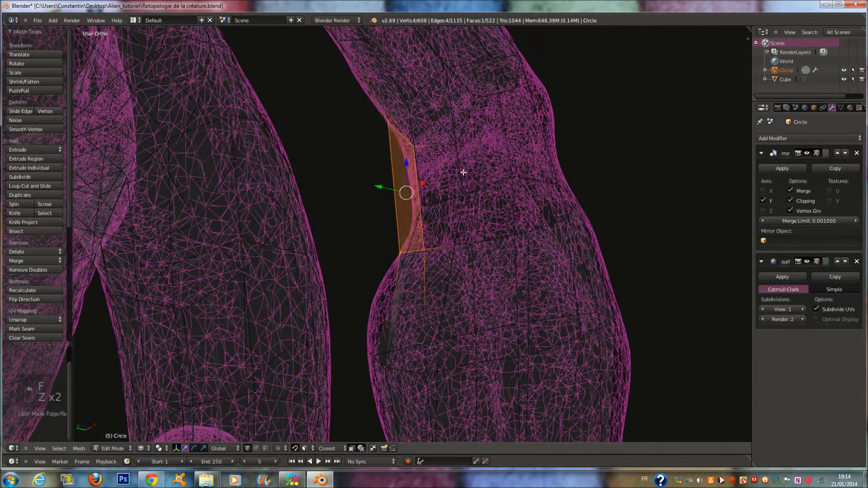
pyautogui.press('a')
pyautogui.press('a')
pyautogui.press('a')
pyautogui.scroll(6, 463, 162)
pyautogui.moveTo(493, 248); pyautogui.dragTo(457, 232, button='middle')
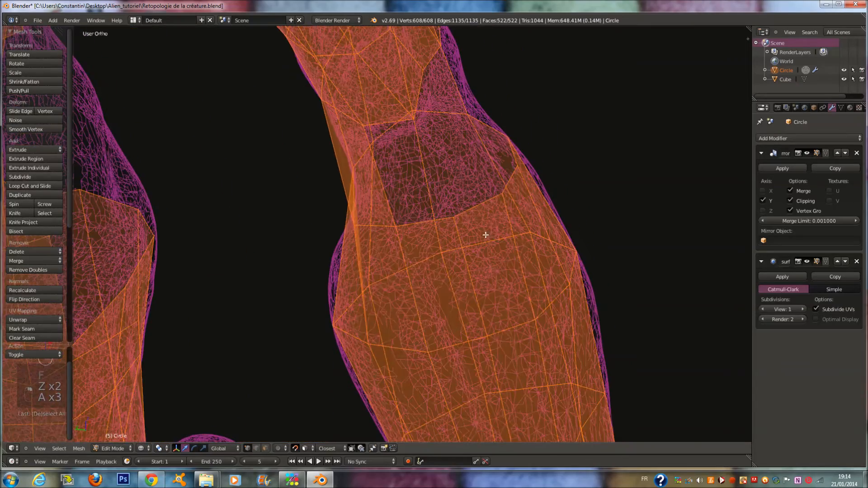
pyautogui.rightClick(455, 214)
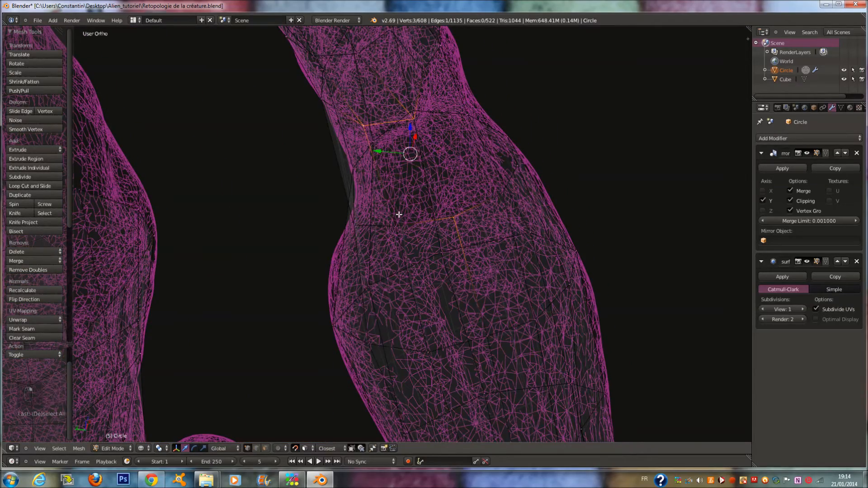
pyautogui.moveTo(413, 223)
pyautogui.mouseDown(button='middle')
pyautogui.moveTo(515, 210)
pyautogui.moveTo(509, 197)
pyautogui.moveTo(563, 176)
pyautogui.moveTo(553, 148)
pyautogui.moveTo(563, 164)
pyautogui.mouseUp(button='middle')
pyautogui.press('f')
# - Close another elbow section with a four-sided face and move a neighbouring upper arm border vertex down towards the elbow
pyautogui.press('z')
pyautogui.press('z')
pyautogui.press('a')
pyautogui.press('a')
pyautogui.press('a')
pyautogui.scroll(3, 563, 165)
pyautogui.rightClick(487, 118)
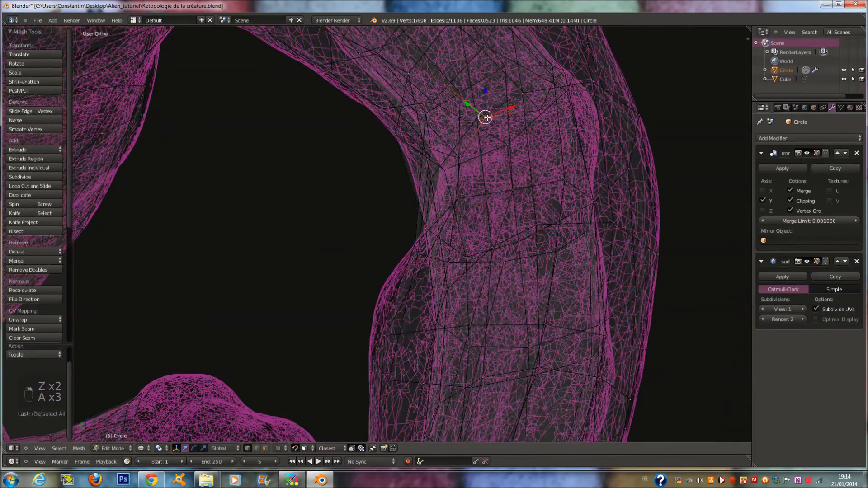
pyautogui.press('z')
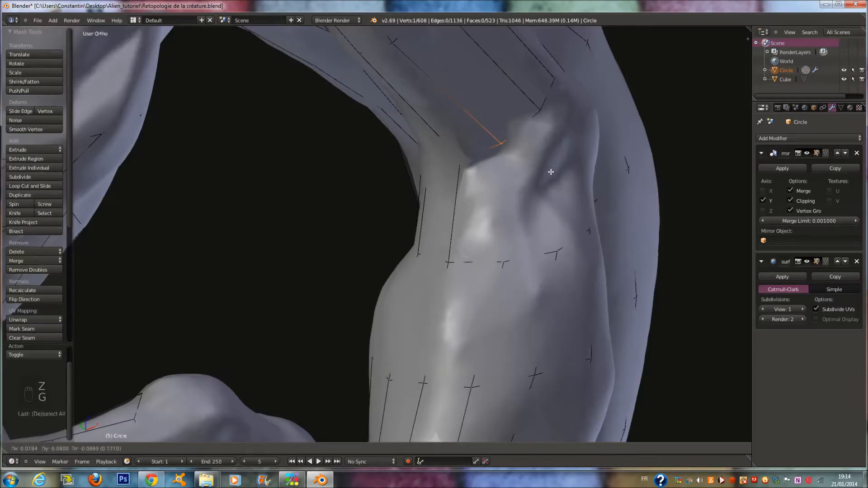
pyautogui.click(550, 172)
# - Fill a four-sided face between the moved upper arm border vertex, its neighbour and the two forearm border vertices below
pyautogui.press('z')
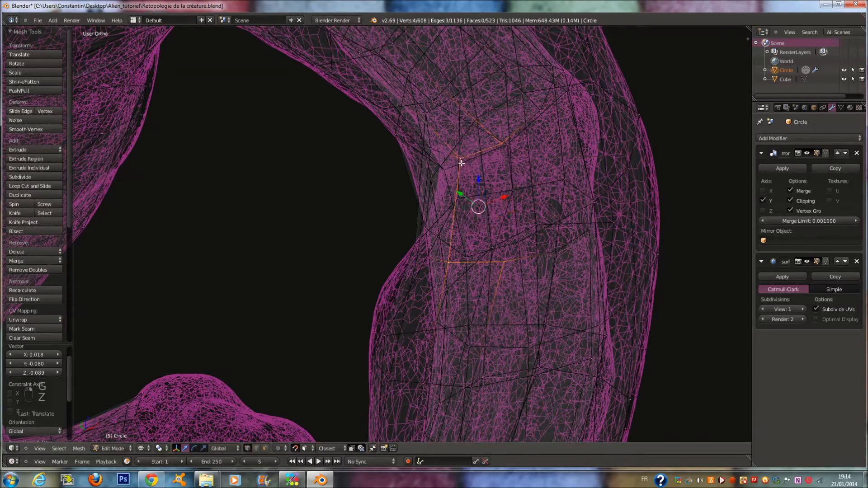
pyautogui.press('f')
pyautogui.moveTo(537, 193); pyautogui.dragTo(526, 172, button='middle')
pyautogui.press('z')
pyautogui.press('z')
pyautogui.press('a')
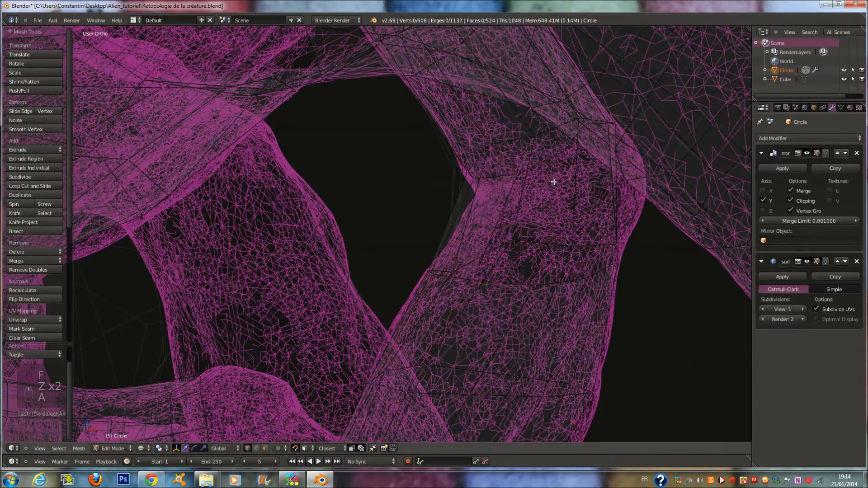
pyautogui.press('a')
# - Bridge the adjacent pair of upper arm border vertices to the forearm border with a four-sided face
pyautogui.rightClick(561, 158)
pyautogui.moveTo(573, 251); pyautogui.dragTo(566, 255, button='middle')
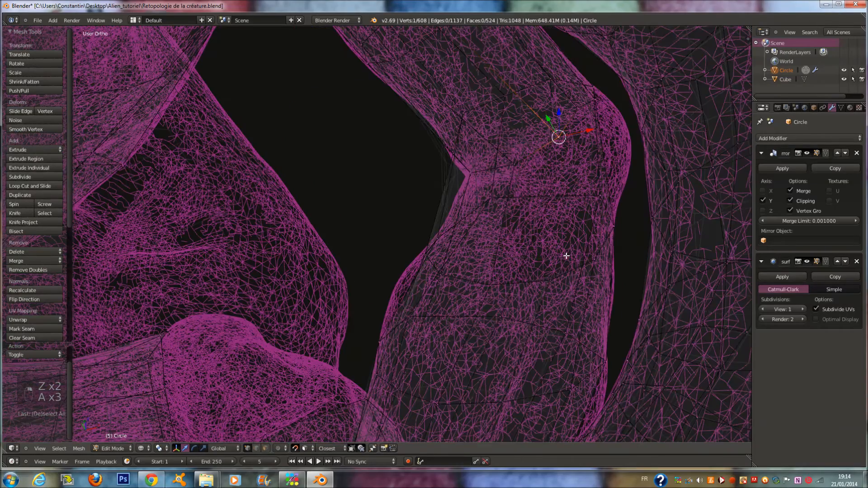
pyautogui.press('f')
pyautogui.scroll(-3, 544, 172)
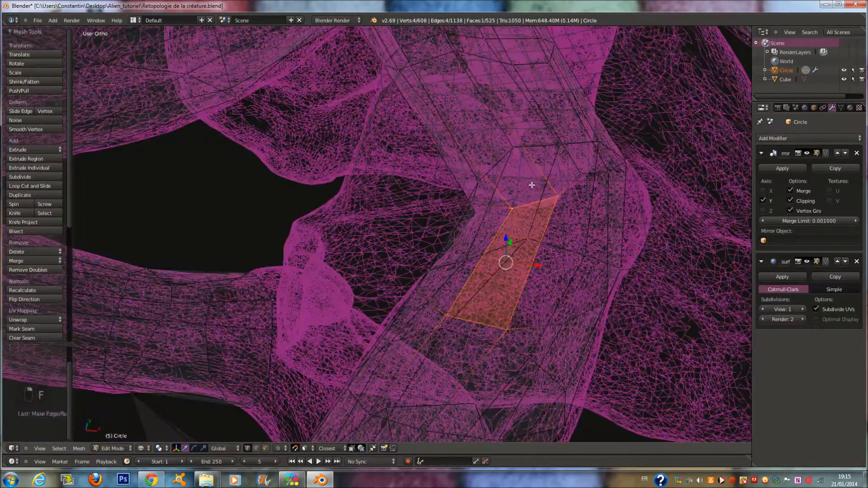
pyautogui.press('a')
pyautogui.press('a')
# - Fill one half of the remaining elbow opening with a four-sided face between the upper arm and forearm borders
pyautogui.press('z')
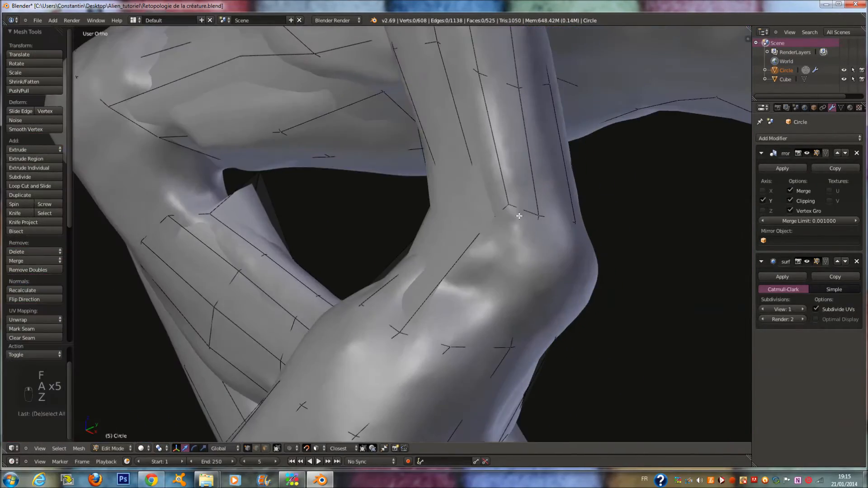
pyautogui.press('z')
pyautogui.press('a')
pyautogui.press('a')
pyautogui.press('a')
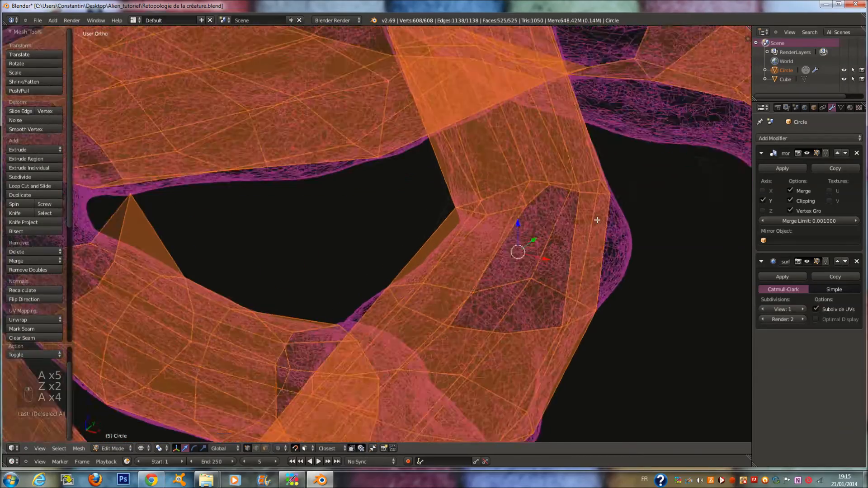
pyautogui.moveTo(597, 220); pyautogui.dragTo(606, 224, button='middle')
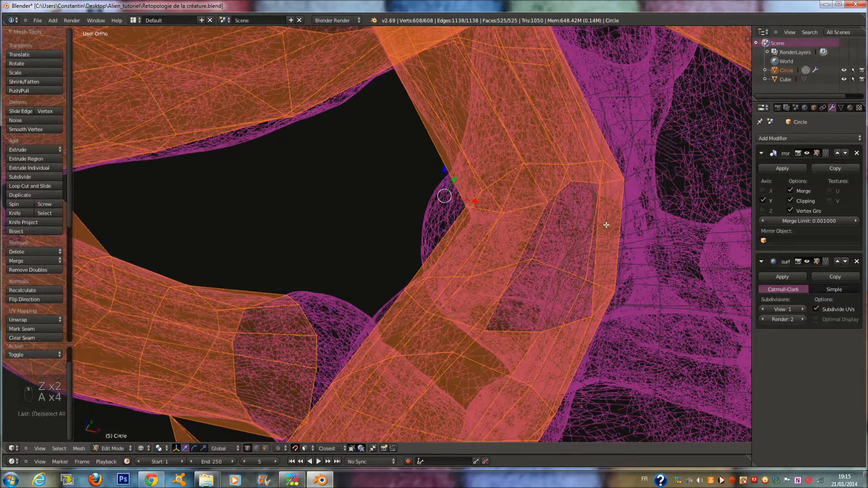
pyautogui.click(543, 329)
pyautogui.rightClick(572, 196)
pyautogui.press('z')
pyautogui.press('z')
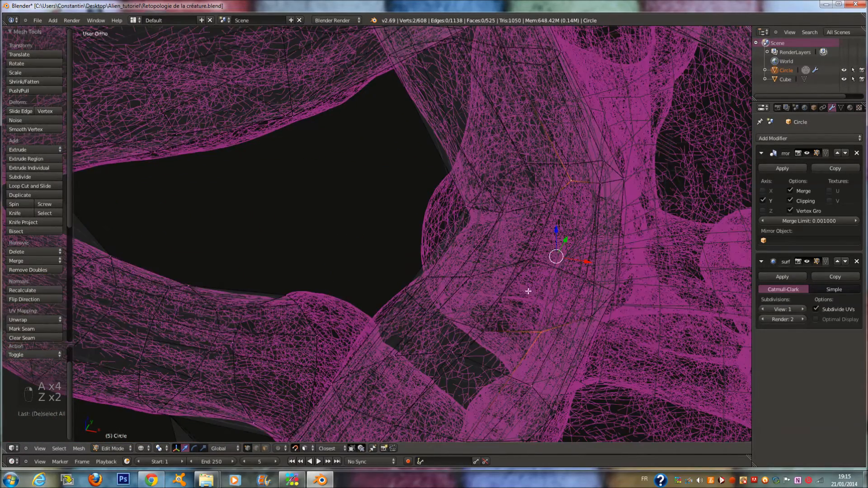
pyautogui.keyDown('shift'); pyautogui.rightClick(483, 331); pyautogui.keyUp('shift')
pyautogui.press('f')
pyautogui.hotkey('ctrl', 'z')
pyautogui.press('f')
# - Fill the last open section of the elbow with a four-sided face, closing the ring between upper arm and forearm
pyautogui.press('a')
pyautogui.press('a')
pyautogui.press('a')
pyautogui.press('z')
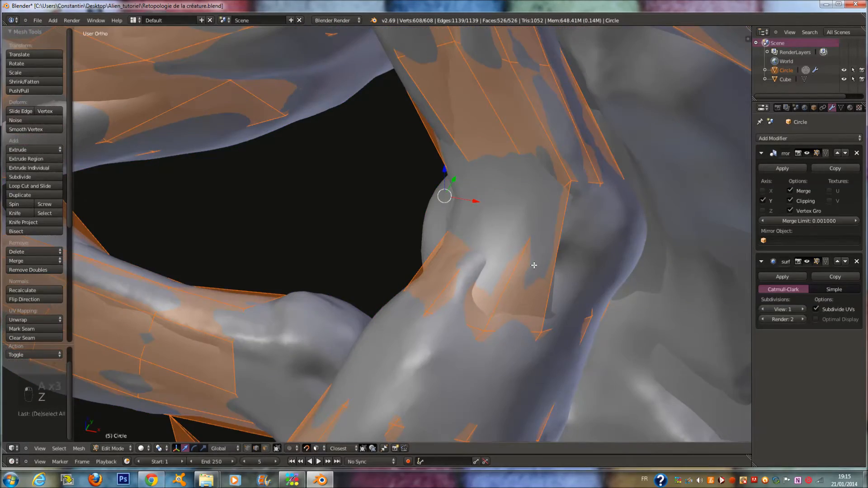
pyautogui.rightClick(560, 245)
pyautogui.press('z')
pyautogui.moveTo(615, 245)
pyautogui.mouseDown(button='middle')
pyautogui.moveTo(633, 254)
pyautogui.moveTo(618, 230)
pyautogui.moveTo(639, 236)
pyautogui.moveTo(584, 185)
pyautogui.moveTo(542, 250)
pyautogui.mouseUp(button='middle')
pyautogui.press('f')
pyautogui.press('z')
pyautogui.press('a')
# - Add one loop cut around the ring of faces bridging the upper arm and forearm at the elbow
pyautogui.hotkey('ctrl', 'r')
pyautogui.click(577, 188)
pyautogui.rightClick(565, 196)
pyautogui.press('a')
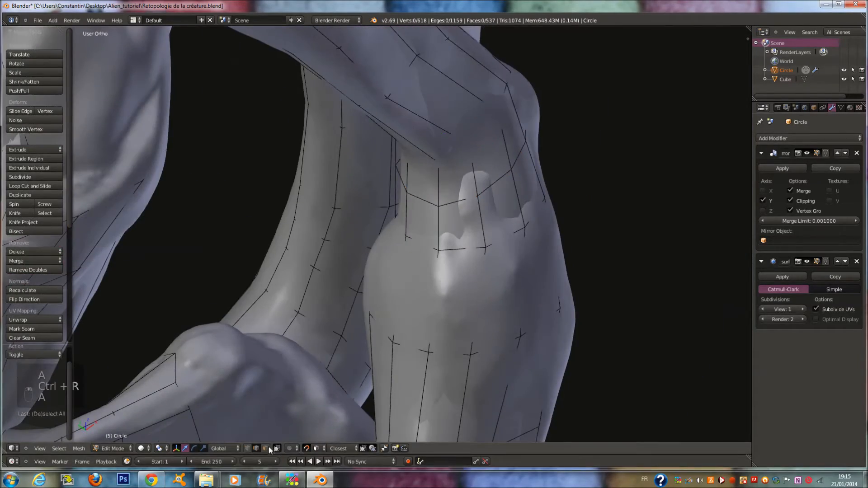
# - Switch to face selection, select the faces at the front of the elbow and snap them onto the sculpted surface
pyautogui.scroll(3, 398, 301)
pyautogui.press('c')
pyautogui.click(502, 166)
pyautogui.rightClick(502, 166)
pyautogui.moveTo(501, 166); pyautogui.dragTo(368, 149, button='middle')
pyautogui.press('g')
pyautogui.click(502, 169)
pyautogui.scroll(-2, 499, 171)
pyautogui.press('a')
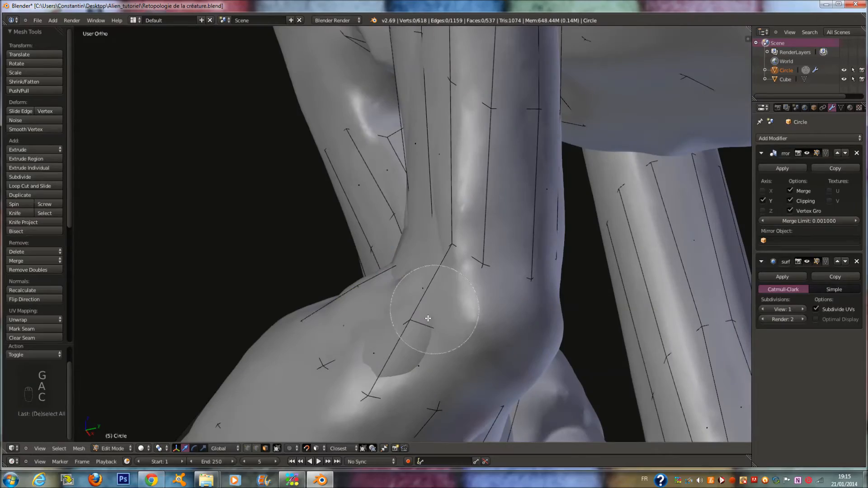
# - Try to snap the faces on the side of the elbow onto the sculpt, and undo the move
pyautogui.press('g')
pyautogui.click(427, 320)
pyautogui.moveTo(427, 320)
pyautogui.mouseDown(button='middle')
pyautogui.moveTo(432, 301)
pyautogui.moveTo(542, 334)
pyautogui.moveTo(500, 330)
pyautogui.moveTo(506, 326)
pyautogui.mouseUp(button='middle')
pyautogui.press('z')
pyautogui.hotkey('ctrl', 'z')
pyautogui.press('z')
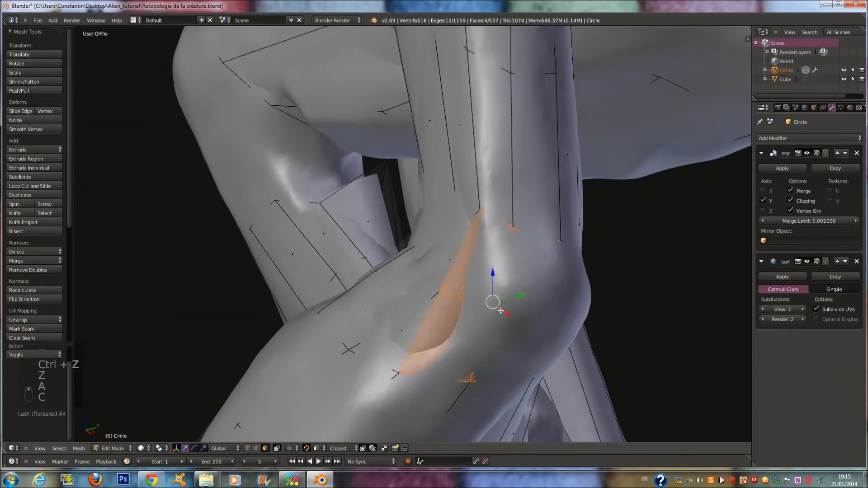
# - Scale the four selected faces on the side of the elbow to 0.815 and snap them to the sculpted surface
pyautogui.press('s')
pyautogui.click(530, 303)
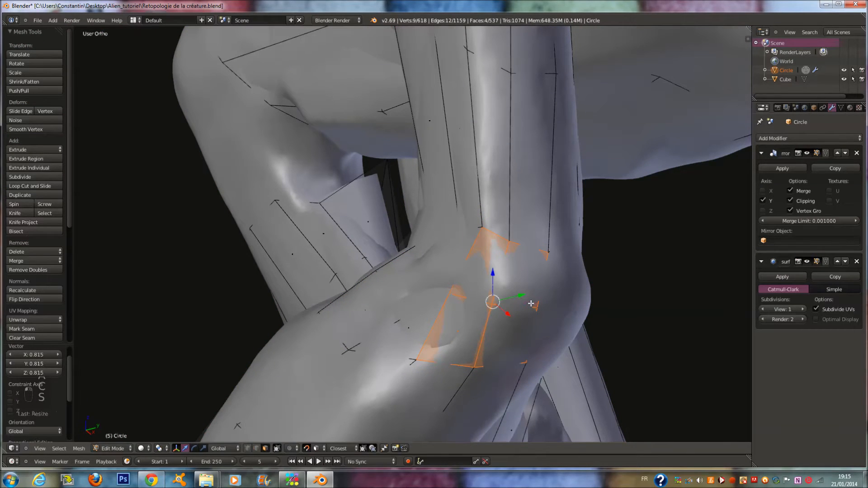
pyautogui.moveTo(517, 306); pyautogui.dragTo(328, 321, button='middle')
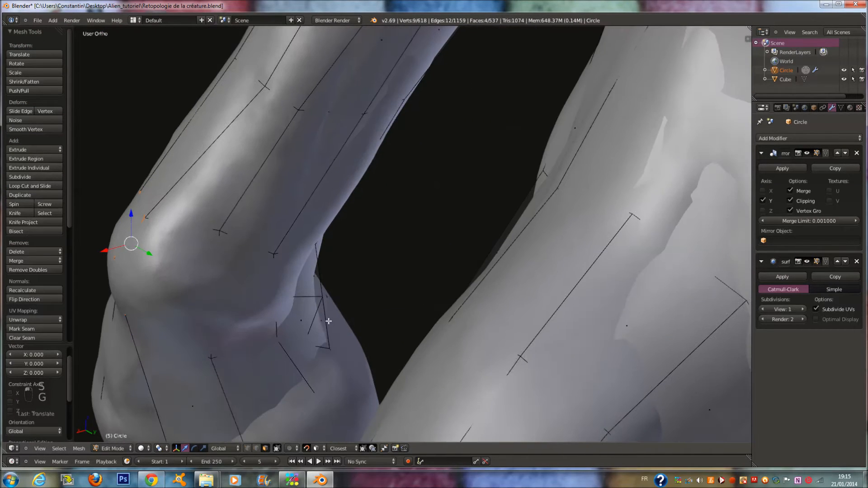
# - Select the faces at the back of the elbow, scale them to 0.924 and snap them onto the sculpt
pyautogui.click(205, 287)
pyautogui.press('s')
pyautogui.click(307, 286)
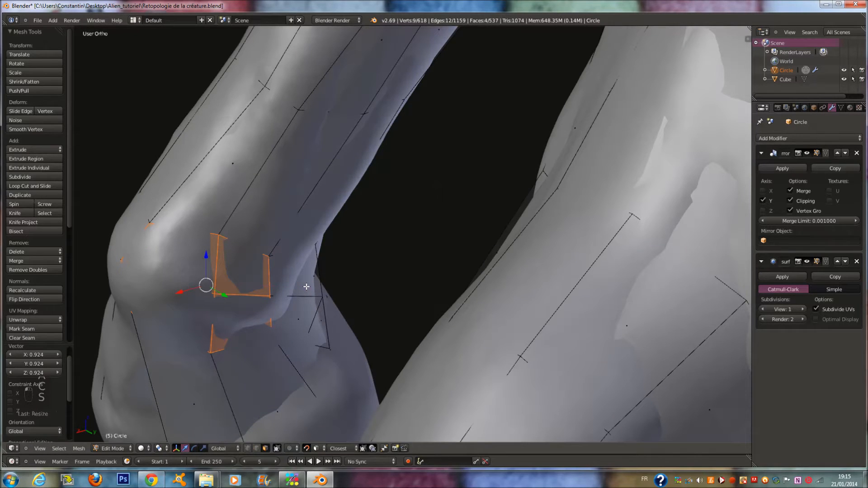
pyautogui.click(307, 286)
# - Select the faces on the inner side of the elbow and smooth their vertices
pyautogui.moveTo(306, 287); pyautogui.dragTo(215, 232, button='middle')
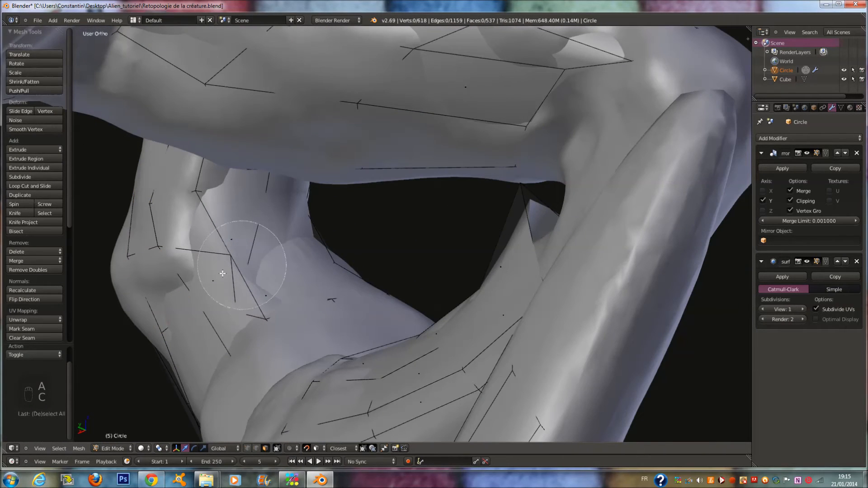
pyautogui.press('z')
pyautogui.moveTo(119, 240)
pyautogui.mouseDown(button='middle')
pyautogui.moveTo(129, 281)
pyautogui.moveTo(117, 237)
pyautogui.mouseUp(button='middle')
pyautogui.click(26, 129)
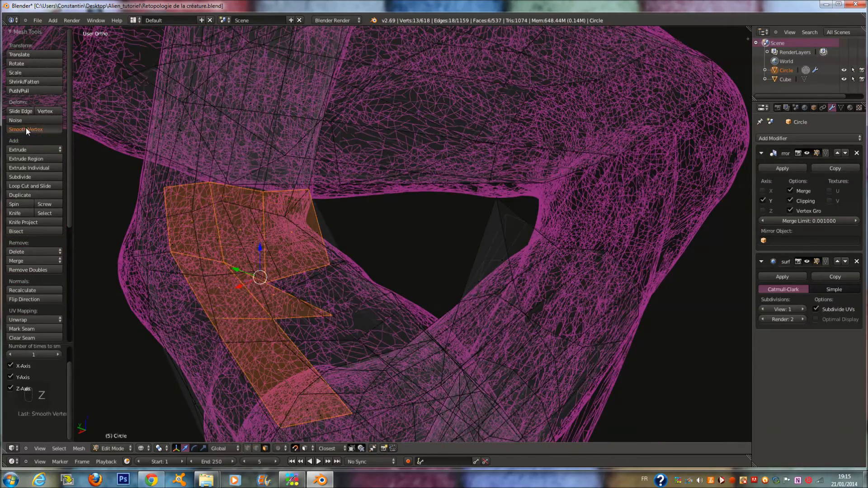
pyautogui.press('z')
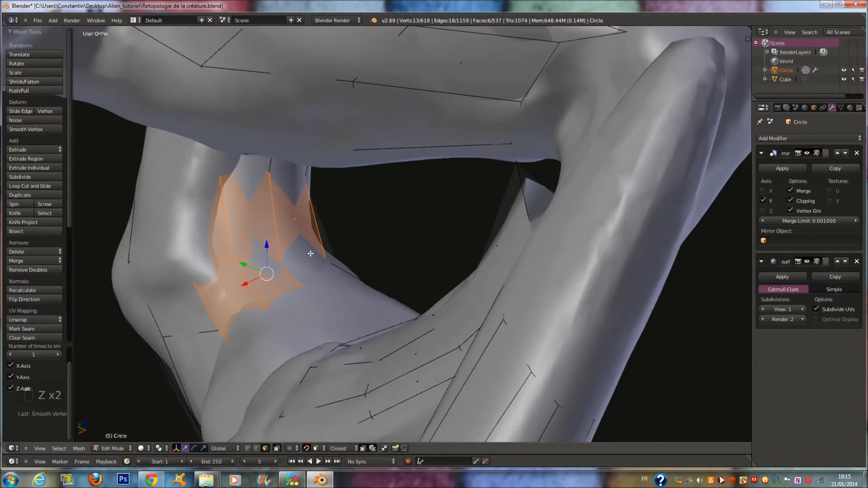
pyautogui.press('z')
pyautogui.hotkey('ctrl', 'z')
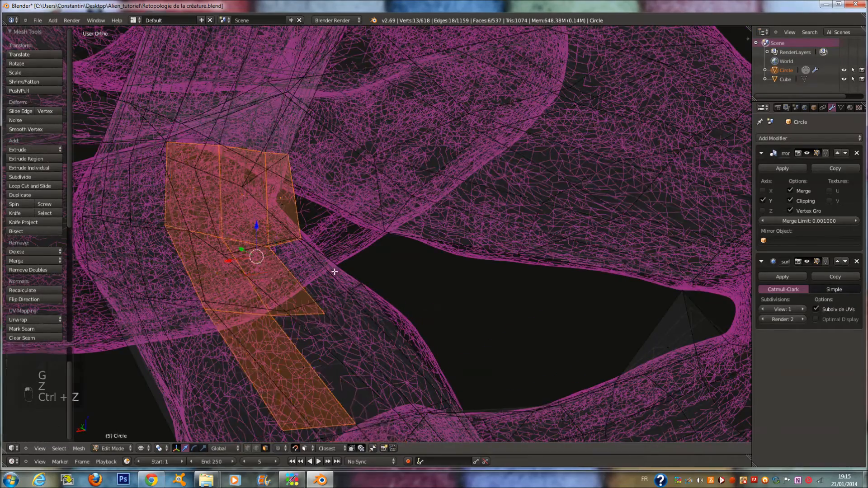
# - Reselect the inner elbow faces around the new loop and snap them onto the sculpted surface
pyautogui.press('z')
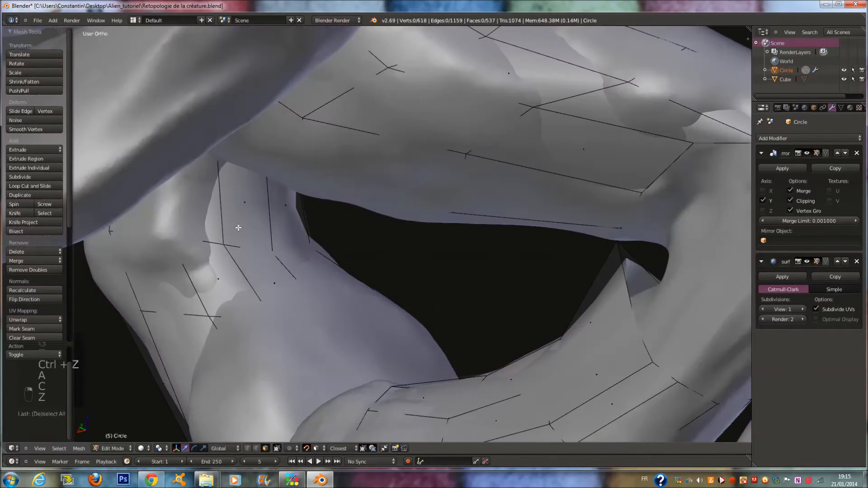
pyautogui.rightClick(266, 241)
pyautogui.moveTo(266, 241)
pyautogui.mouseDown(button='middle')
pyautogui.moveTo(254, 242)
pyautogui.moveTo(269, 240)
pyautogui.mouseUp(button='middle')
pyautogui.press('g')
pyautogui.rightClick(254, 242)
pyautogui.click(269, 240)
pyautogui.press('z')
pyautogui.moveTo(345, 248)
pyautogui.mouseDown(button='middle')
pyautogui.moveTo(277, 273)
pyautogui.moveTo(322, 270)
pyautogui.mouseUp(button='middle')
pyautogui.hotkey('ctrl', 'z')
pyautogui.press('z')
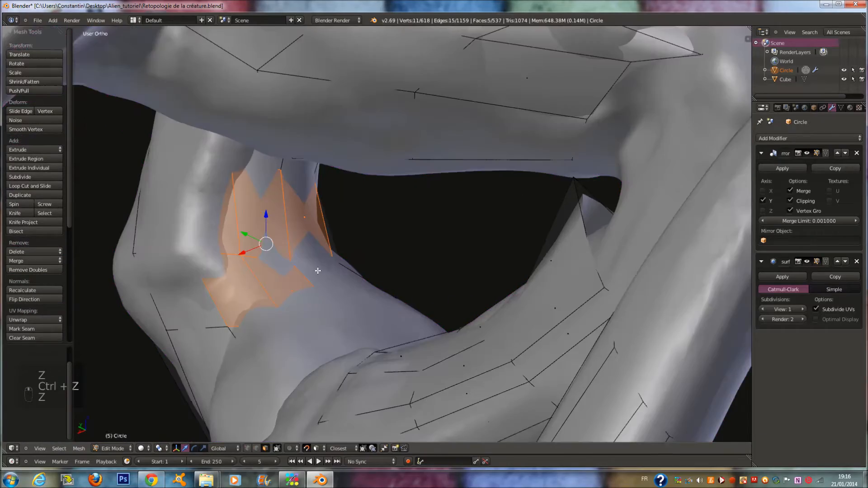
pyautogui.press('g')
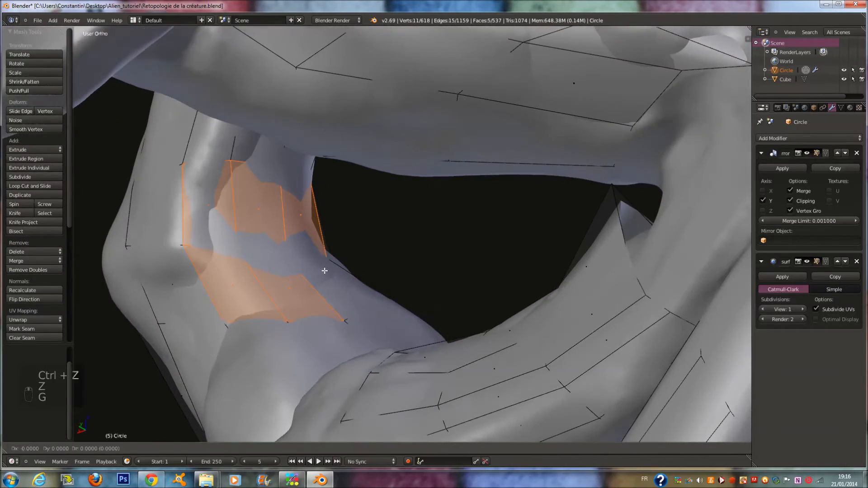
pyautogui.click(325, 271)
# - Examine the closed elbow from several angles in wireframe and solid shading to check how the mesh follows the sculpt
pyautogui.press('z')
pyautogui.scroll(-3, 327, 269)
pyautogui.moveTo(328, 269)
pyautogui.mouseDown(button='middle')
pyautogui.moveTo(277, 275)
pyautogui.moveTo(238, 294)
pyautogui.moveTo(249, 304)
pyautogui.mouseUp(button='middle')
pyautogui.scroll(2, 347, 304)
pyautogui.press('z')
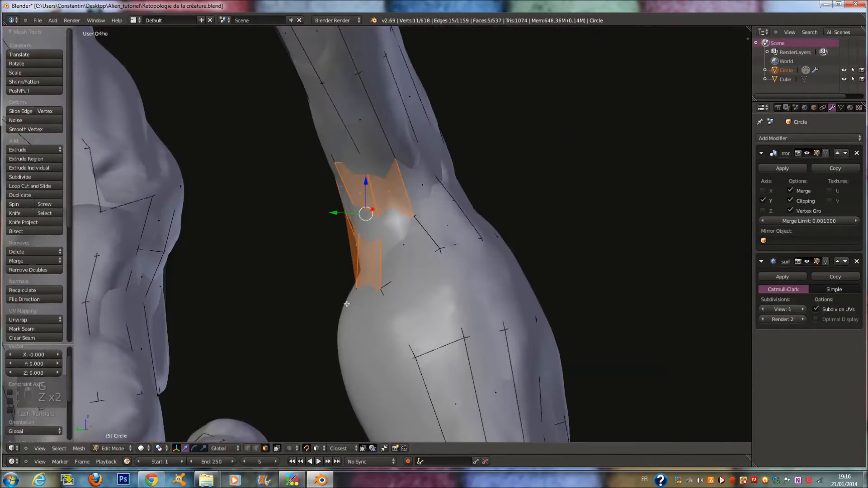
pyautogui.press('z')
pyautogui.scroll(-3, 359, 308)
pyautogui.moveTo(393, 304)
pyautogui.mouseDown(button='middle')
pyautogui.moveTo(412, 312)
pyautogui.moveTo(310, 326)
pyautogui.moveTo(277, 351)
pyautogui.moveTo(346, 341)
pyautogui.mouseUp(button='middle')
pyautogui.scroll(3, 310, 326)
pyautogui.press('z')
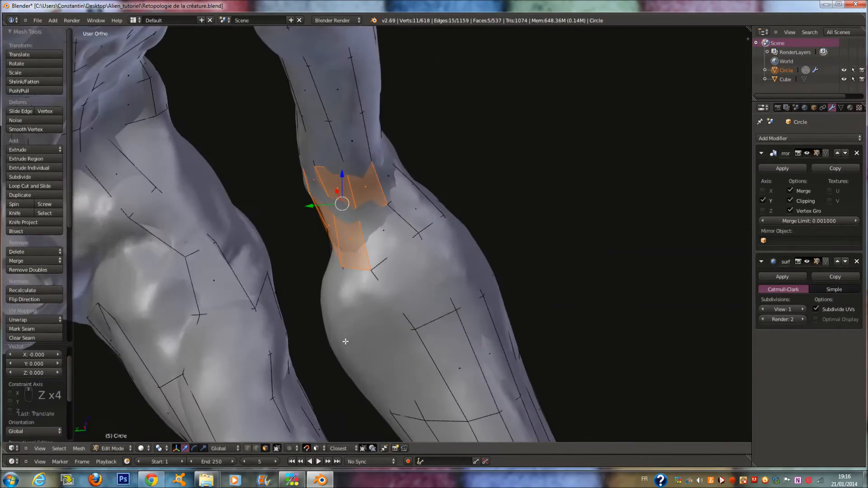
pyautogui.press('z')
pyautogui.press('a')
pyautogui.press('a')
pyautogui.press('a')
pyautogui.press('z')
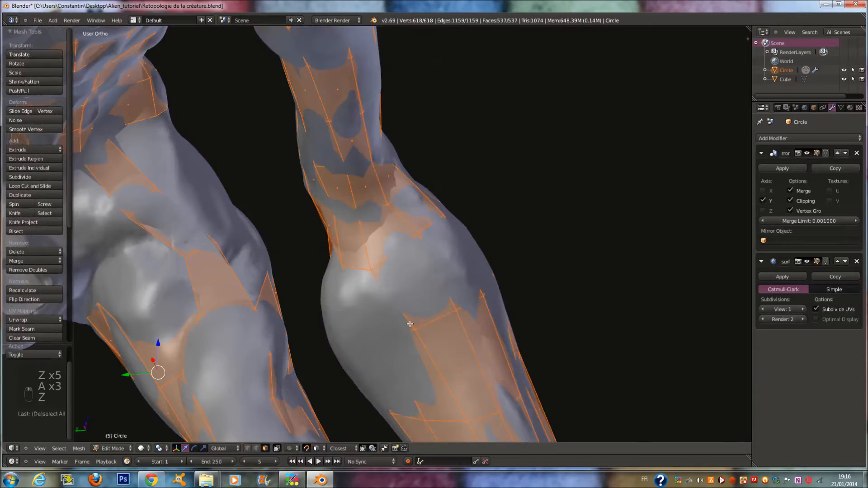
pyautogui.press('a')
pyautogui.press('z')
pyautogui.press('a')
pyautogui.scroll(5, 355, 310)
pyautogui.moveTo(439, 287)
pyautogui.mouseDown(button='middle')
pyautogui.moveTo(453, 275)
pyautogui.moveTo(403, 347)
pyautogui.mouseUp(button='middle')
pyautogui.press('z')
# - Add two edge loops around the upper part of the forearm just below the elbow
pyautogui.press('a')
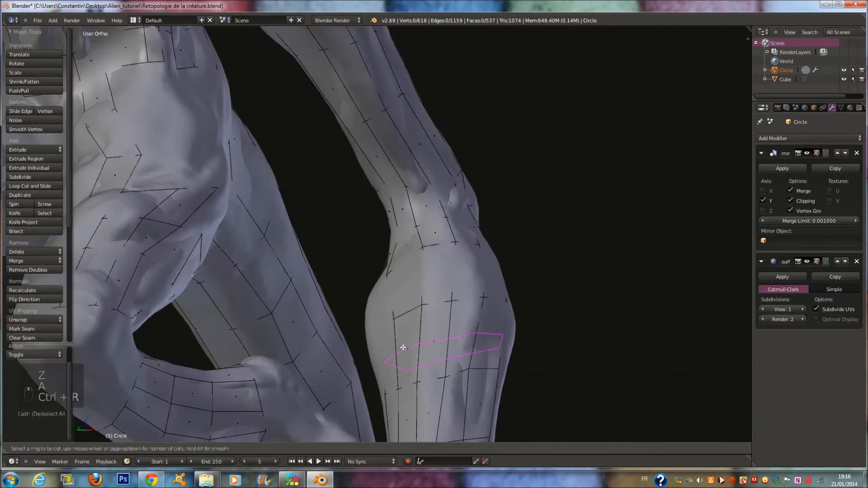
pyautogui.click(415, 283)
pyautogui.moveTo(415, 283); pyautogui.dragTo(551, 304, button='middle')
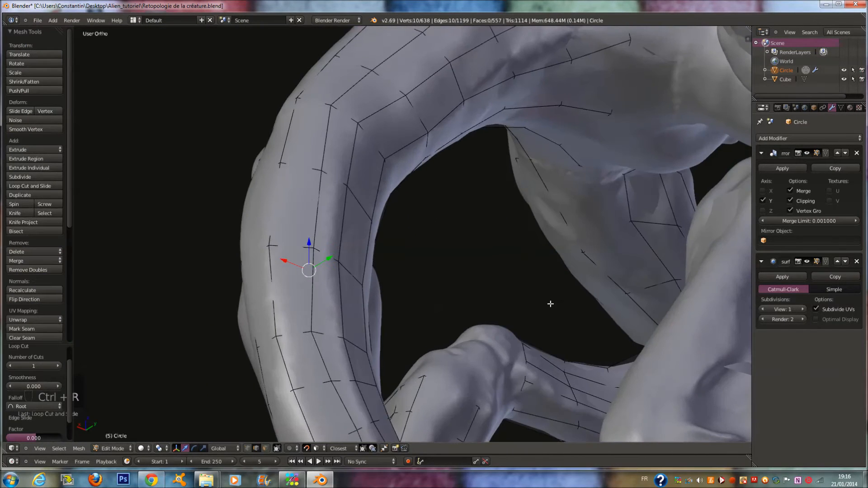
pyautogui.moveTo(450, 328); pyautogui.dragTo(273, 452, button='middle')
pyautogui.press('a')
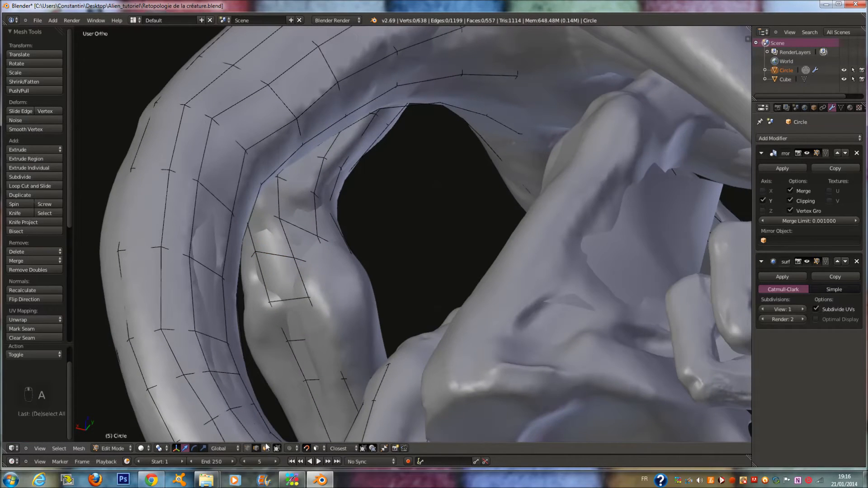
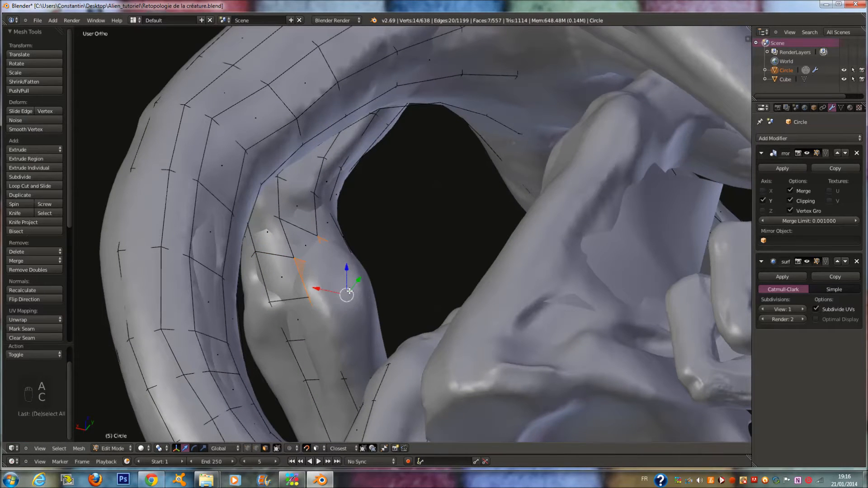
# - Select the faces around the new loops on one side of the forearm and snap them onto the sculpt
pyautogui.click(349, 291)
pyautogui.moveTo(349, 291)
pyautogui.mouseDown(button='middle')
pyautogui.moveTo(332, 327)
pyautogui.moveTo(380, 317)
pyautogui.moveTo(381, 290)
pyautogui.moveTo(424, 293)
pyautogui.moveTo(390, 279)
pyautogui.mouseUp(button='middle')
pyautogui.press('z')
pyautogui.press('c')
pyautogui.middleClick(370, 289)
pyautogui.rightClick(370, 289)
pyautogui.press('z')
pyautogui.press('g')
pyautogui.click(390, 279)
pyautogui.moveTo(435, 340); pyautogui.dragTo(379, 359, button='middle')
# - Select the remaining loose faces on the forearm bulge below the elbow and snap them to the sculpted surface
pyautogui.press('a')
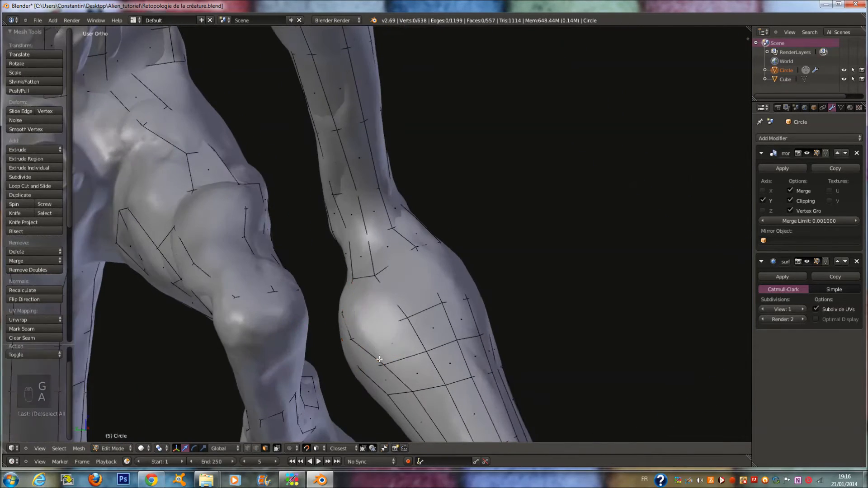
pyautogui.click(377, 316)
pyautogui.press('z')
pyautogui.moveTo(413, 343)
pyautogui.mouseDown(button='middle')
pyautogui.moveTo(422, 368)
pyautogui.moveTo(430, 306)
pyautogui.moveTo(370, 350)
pyautogui.moveTo(283, 348)
pyautogui.moveTo(306, 270)
pyautogui.mouseUp(button='middle')
pyautogui.hotkey('ctrl', 'z')
pyautogui.press('z')
pyautogui.click(422, 307)
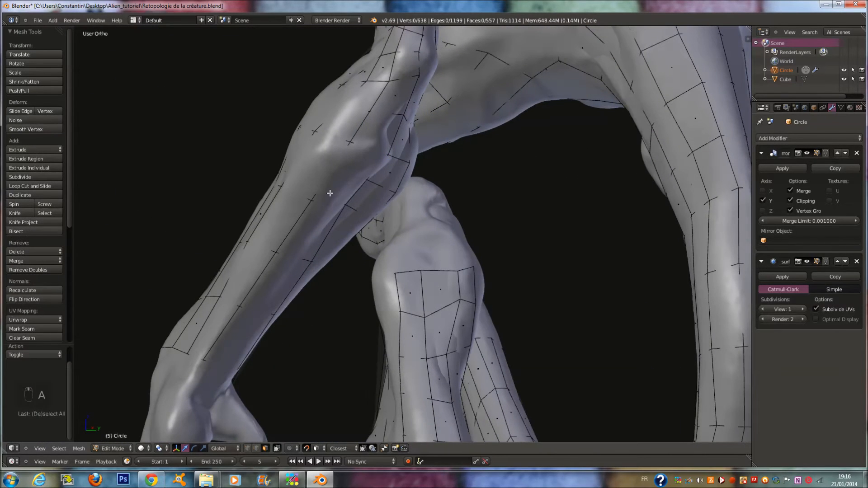
# - Select the strip of faces along the outer side of the forearm and snap it onto the sculpt
pyautogui.click(288, 251)
pyautogui.moveTo(288, 251); pyautogui.dragTo(469, 291, button='middle')
pyautogui.scroll(-5, 469, 291)
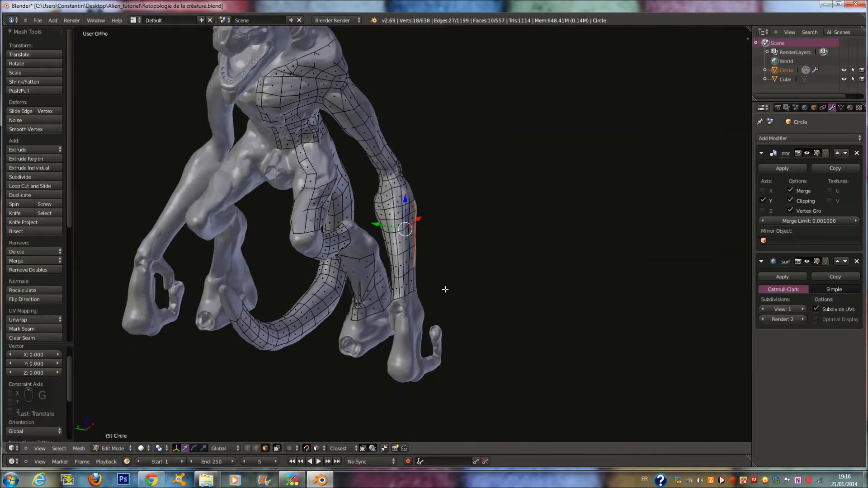
pyautogui.press('KP_1')
pyautogui.press('ctrl+KP_1')
pyautogui.press('ctrl+KP_3')
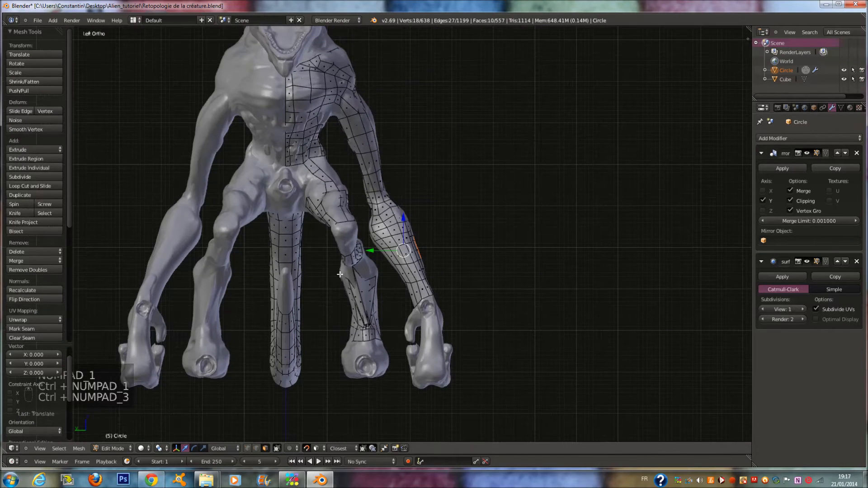
# - Examine the mesh coverage on the chest, shoulder and back for areas of the sculpt that are still uncovered
pyautogui.keyDown('ctrl'); pyautogui.scroll(-5, 340, 275); pyautogui.keyUp('ctrl')
pyautogui.keyDown('shift'); pyautogui.scroll(10, 341, 275); pyautogui.keyUp('shift')
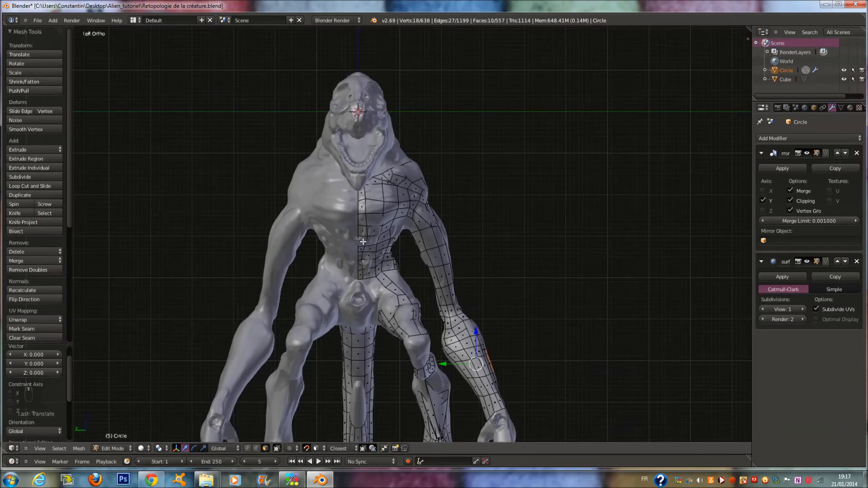
pyautogui.keyDown('shift'); pyautogui.scroll(7, 362, 241); pyautogui.keyUp('shift')
pyautogui.scroll(3, 366, 241)
pyautogui.moveTo(416, 226); pyautogui.dragTo(352, 254, button='middle')
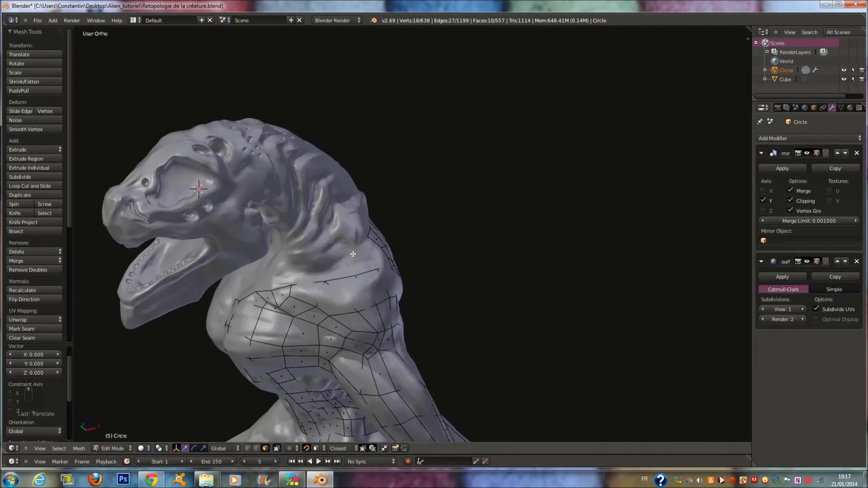
pyautogui.scroll(3, 352, 254)
pyautogui.press('a')
pyautogui.press('a')
pyautogui.press('a')
pyautogui.press('a')
pyautogui.press('a')
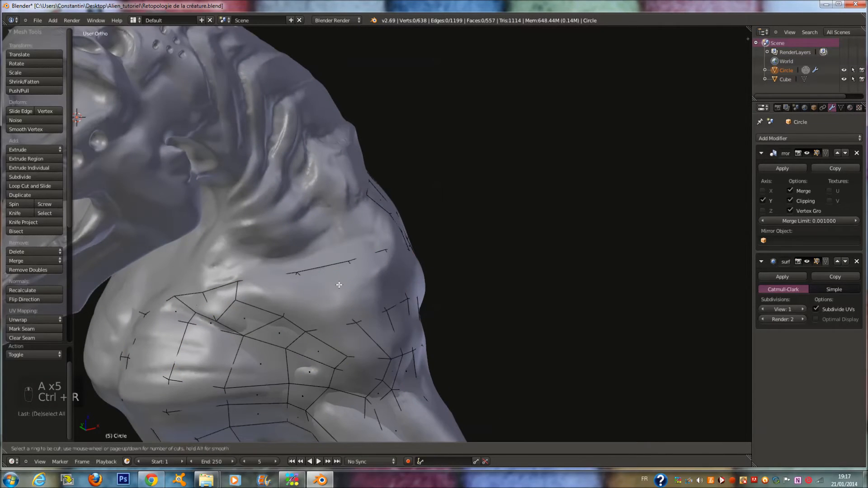
pyautogui.click(320, 297)
pyautogui.moveTo(320, 297); pyautogui.dragTo(176, 268, button='middle')
pyautogui.keyDown('shift'); pyautogui.scroll(-18, 175, 268); pyautogui.keyUp('shift')
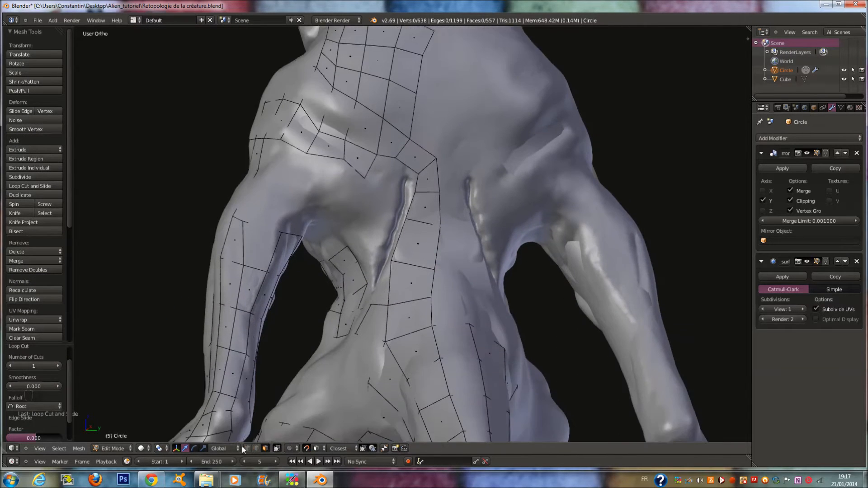
pyautogui.scroll(1, 262, 366)
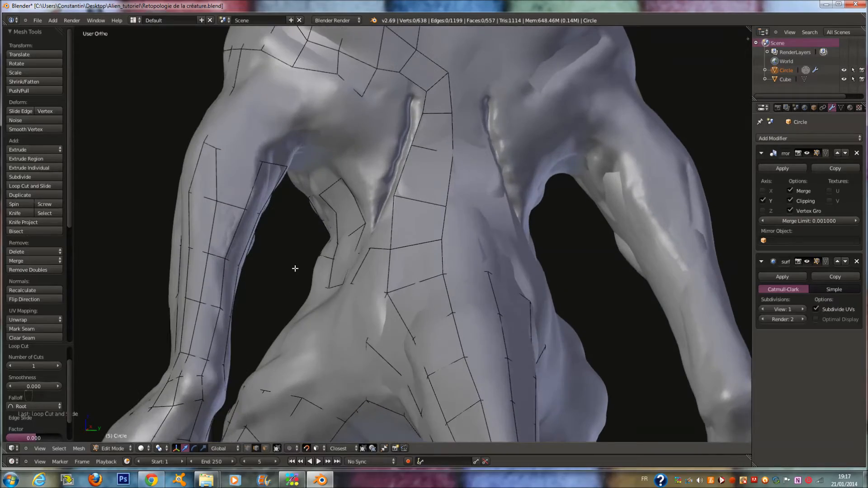
# - Fill a face between the lower edge of the shoulder blade mesh and the inner top edge of the upper arm
pyautogui.moveTo(295, 269); pyautogui.dragTo(371, 200, button='middle')
pyautogui.scroll(1, 322, 194)
pyautogui.press('z')
pyautogui.press('a')
pyautogui.press('a')
pyautogui.press('a')
pyautogui.press('z')
pyautogui.scroll(2, 371, 217)
pyautogui.press('z')
pyautogui.press('a')
pyautogui.rightClick(319, 284)
pyautogui.moveTo(319, 284); pyautogui.dragTo(281, 289, button='middle')
pyautogui.press('z')
pyautogui.keyDown('ctrl'); pyautogui.rightClick(371, 156); pyautogui.keyUp('ctrl')
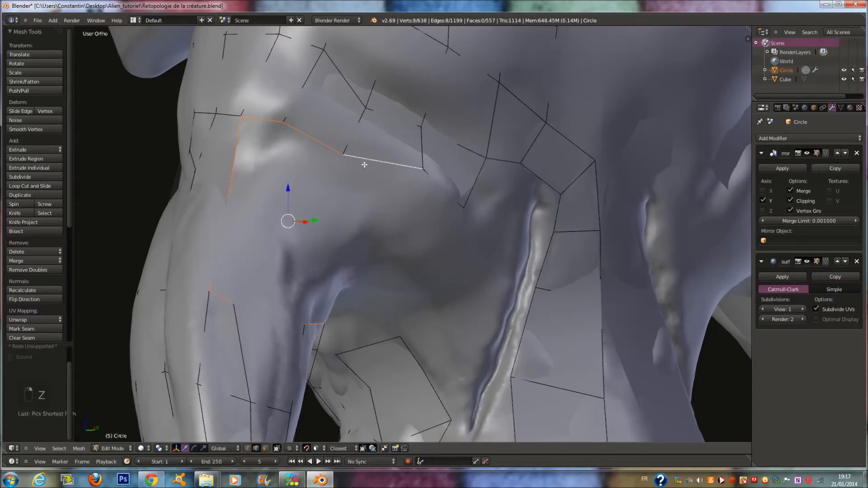
pyautogui.rightClick(373, 161)
pyautogui.moveTo(339, 219); pyautogui.dragTo(330, 257, button='middle')
pyautogui.press('z')
pyautogui.keyDown('shift'); pyautogui.rightClick(311, 315); pyautogui.keyUp('shift')
pyautogui.hotkey('ctrl', 'z')
pyautogui.moveTo(311, 315)
pyautogui.mouseDown(button='middle')
pyautogui.moveTo(294, 304)
pyautogui.moveTo(252, 309)
pyautogui.moveTo(269, 264)
pyautogui.moveTo(298, 243)
pyautogui.mouseUp(button='middle')
pyautogui.press('z')
pyautogui.press('f')
pyautogui.press('a')
# - Add one loop cut across the new armpit face, then rotate, move and scale the new edge to follow the sculpt
pyautogui.hotkey('ctrl', 'r')
pyautogui.scroll(1, 314, 222)
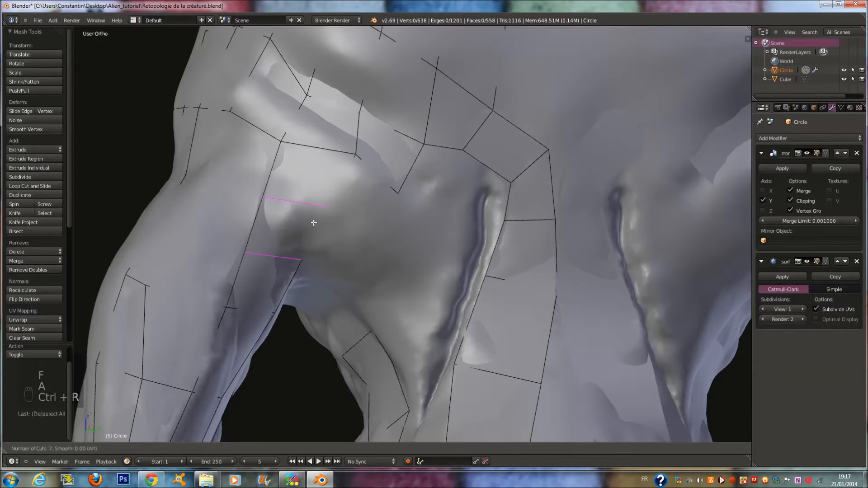
pyautogui.click(314, 222)
pyautogui.rightClick(314, 222)
pyautogui.press('r')
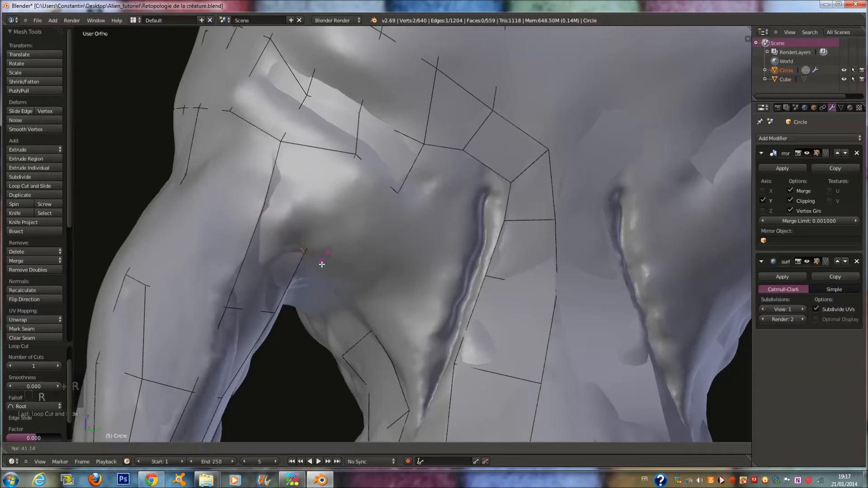
pyautogui.click(314, 277)
pyautogui.press('g')
pyautogui.click(305, 261)
pyautogui.press('s')
pyautogui.click(304, 274)
pyautogui.moveTo(304, 275); pyautogui.dragTo(335, 200, button='middle')
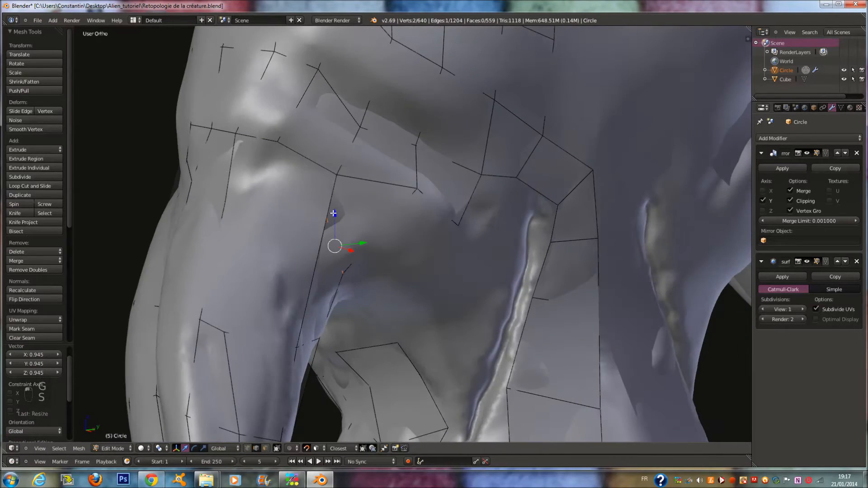
# - Try to connect the upper arm to the shoulder with an edge, subdivide it and reposition its middle vertex
pyautogui.press('z')
pyautogui.press('a')
pyautogui.press('a')
pyautogui.press('a')
pyautogui.moveTo(391, 227)
pyautogui.mouseDown(button='middle')
pyautogui.moveTo(405, 227)
pyautogui.moveTo(333, 191)
pyautogui.mouseUp(button='middle')
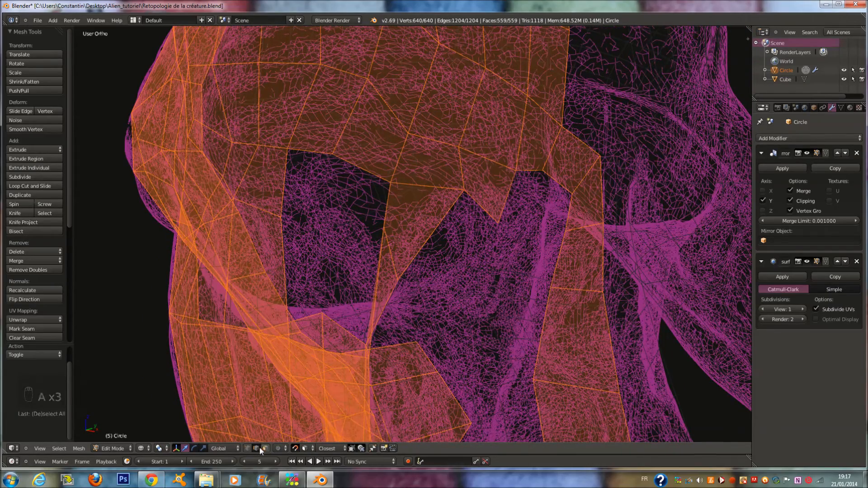
pyautogui.rightClick(320, 317)
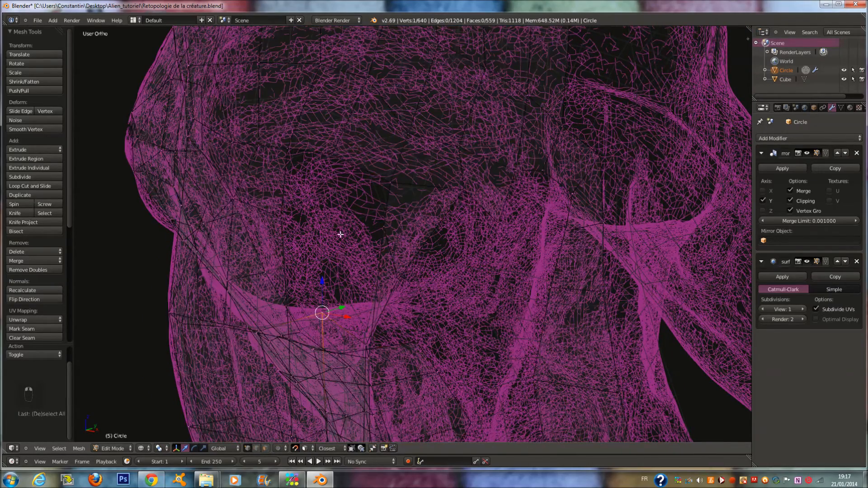
pyautogui.press('z')
pyautogui.press('f')
pyautogui.press('w')
pyautogui.click(355, 219)
pyautogui.press('z')
pyautogui.press('z')
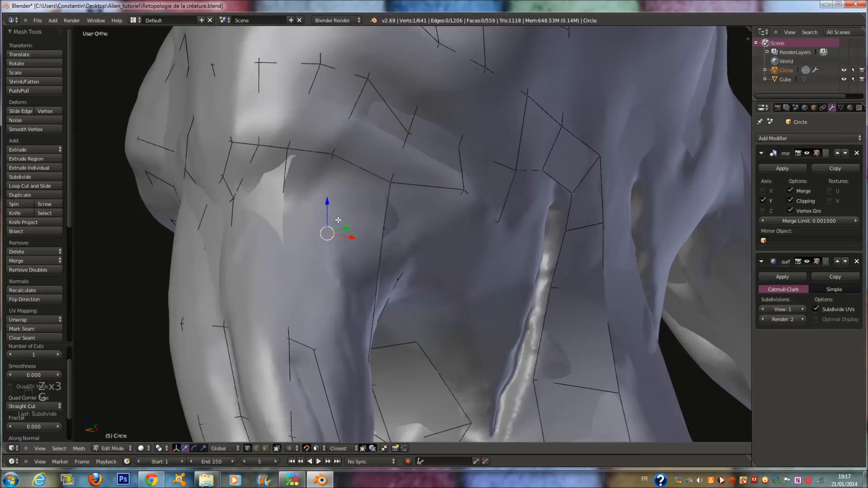
# - Undo the subdivided edge between the upper arm and the shoulder
pyautogui.scroll(-3, 337, 221)
pyautogui.moveTo(337, 221); pyautogui.dragTo(405, 237, button='middle')
pyautogui.press('z')
pyautogui.scroll(5, 467, 236)
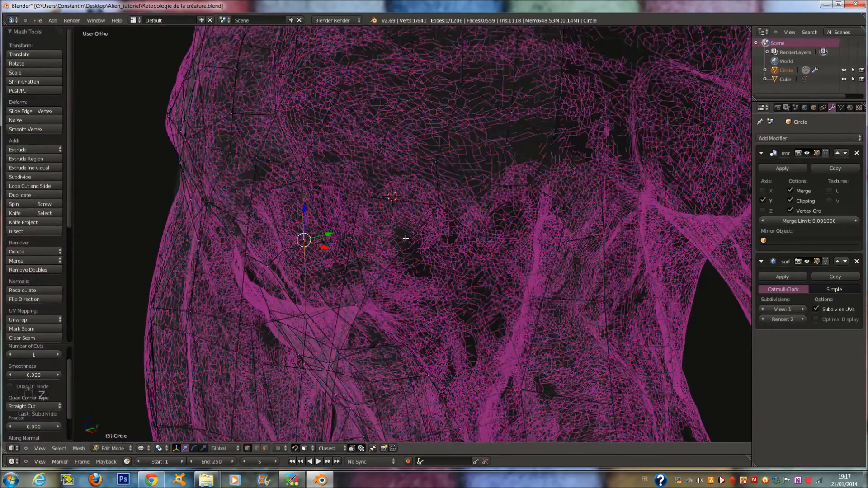
pyautogui.press('z')
pyautogui.scroll(-3, 358, 231)
pyautogui.press('z')
pyautogui.hotkey('ctrl', 'z')
pyautogui.hotkey('ctrl', 'z')
pyautogui.hotkey('ctrl', 'z')
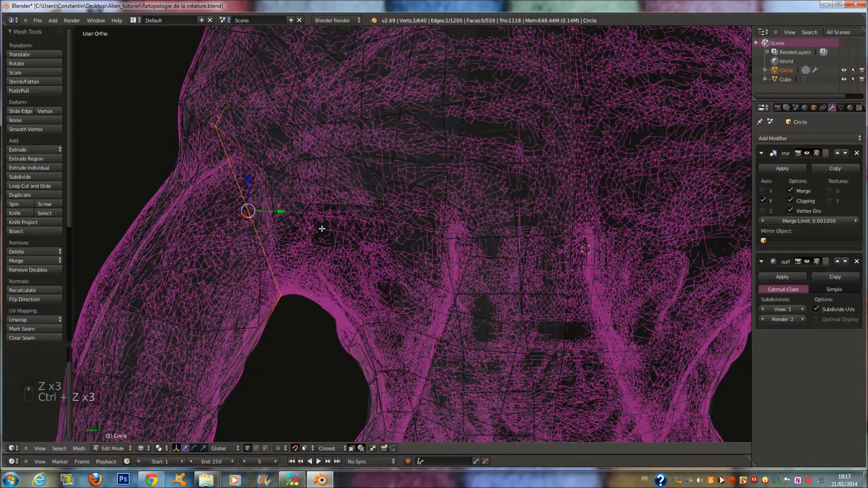
# - Connect the shoulder vertex to the upper arm's top vertex with an edge, subdivide it once and move the midpoint onto the sculpt
pyautogui.moveTo(317, 235); pyautogui.dragTo(330, 236, button='middle')
pyautogui.press('c')
pyautogui.middleClick(301, 309)
pyautogui.rightClick(301, 309)
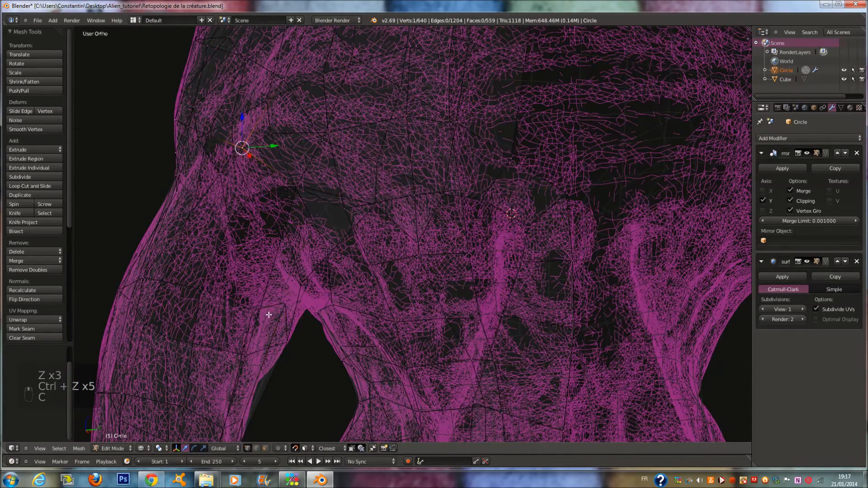
pyautogui.press('z')
pyautogui.press('f')
pyautogui.moveTo(232, 282); pyautogui.dragTo(262, 266, button='middle')
pyautogui.press('w')
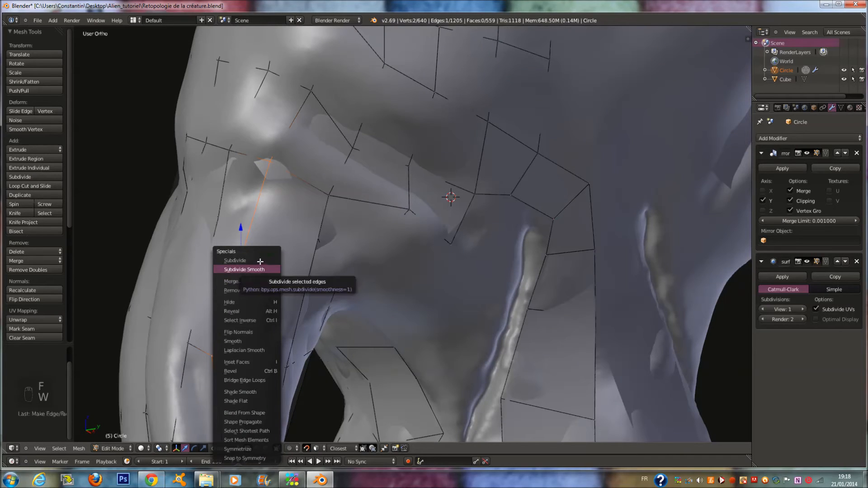
pyautogui.click(245, 260)
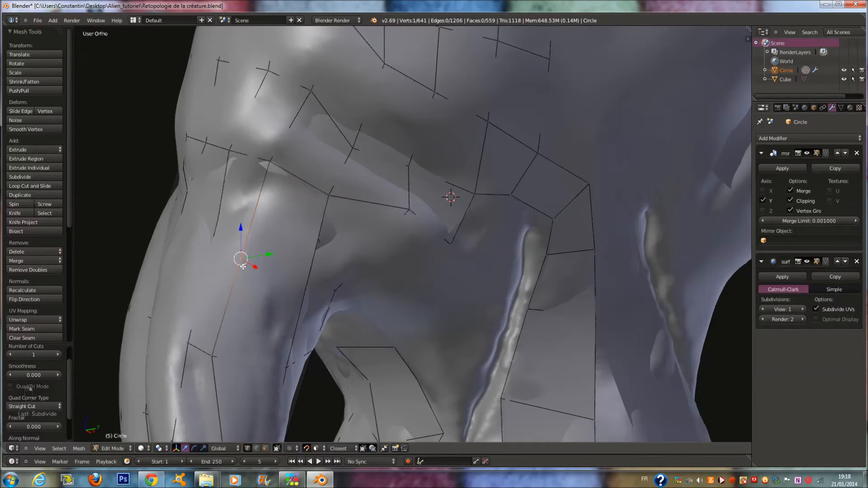
pyautogui.press('g')
pyautogui.click(265, 238)
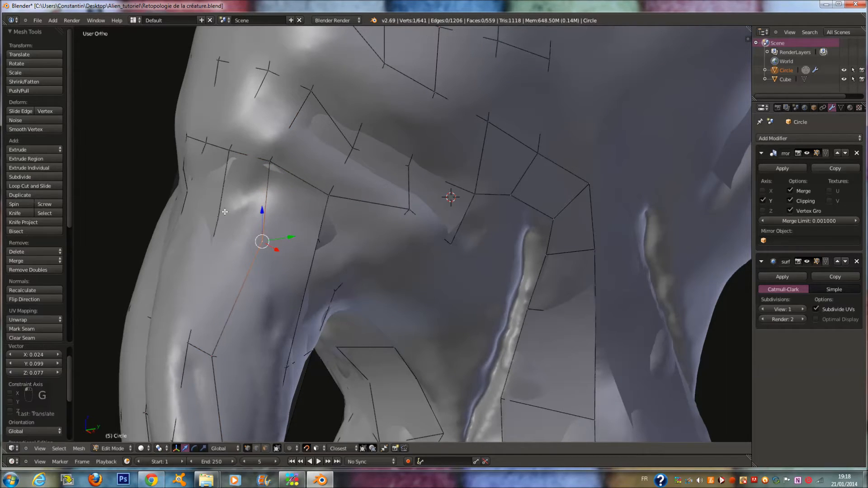
# - Fill the two faces directly below the shoulder mesh on either side of the new subdivided edge
pyautogui.press('f')
pyautogui.rightClick(329, 196)
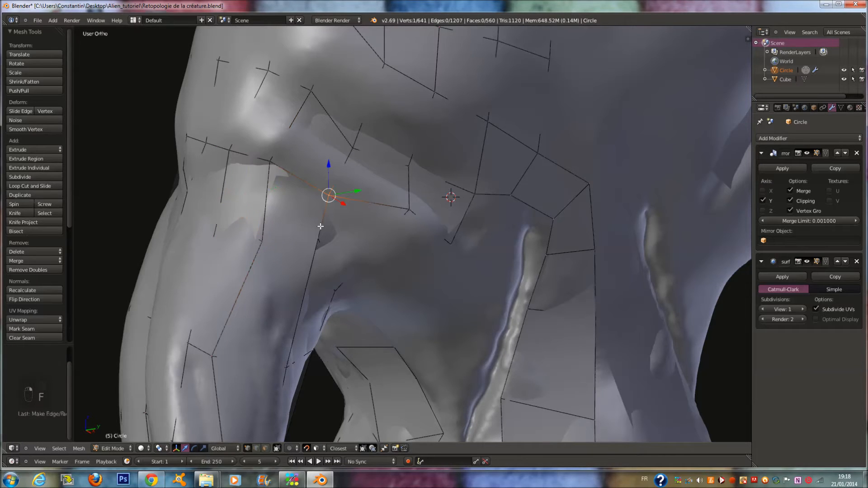
pyautogui.press('z')
pyautogui.press('c')
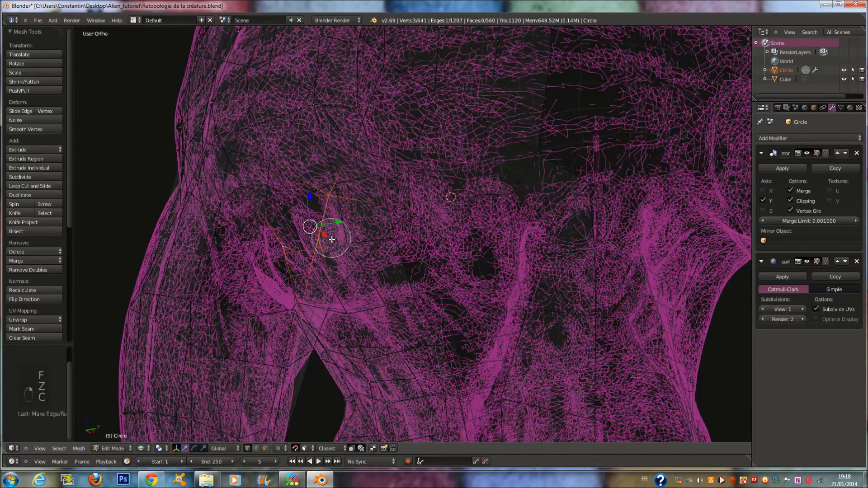
pyautogui.press('z')
pyautogui.keyDown('shift'); pyautogui.rightClick(272, 166); pyautogui.keyUp('shift')
pyautogui.press('f')
# - Scale the top edge at the back of the upper arm and rotate it by about -14.8°
pyautogui.moveTo(299, 239)
pyautogui.mouseDown(button='middle')
pyautogui.moveTo(294, 220)
pyautogui.moveTo(274, 316)
pyautogui.mouseUp(button='middle')
pyautogui.rightClick(278, 372)
pyautogui.press('s')
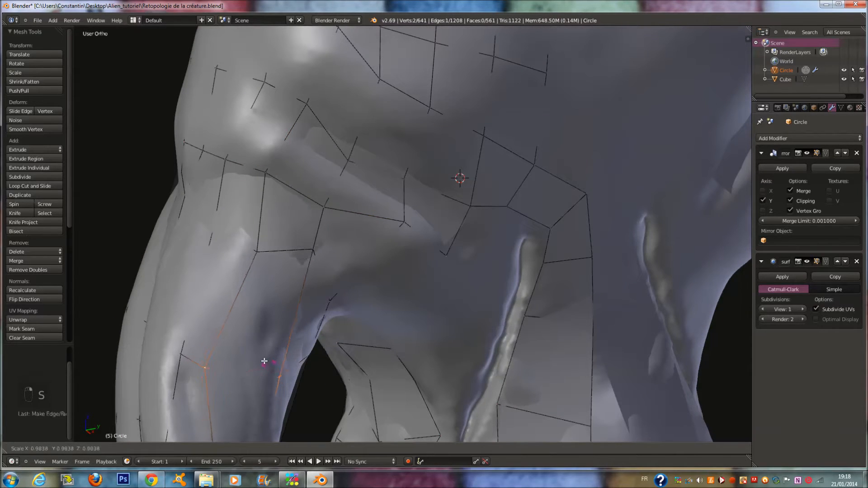
pyautogui.click(242, 348)
pyautogui.press('s')
pyautogui.click(308, 371)
pyautogui.press('r')
pyautogui.click(320, 333)
pyautogui.press('z')
pyautogui.press('e')
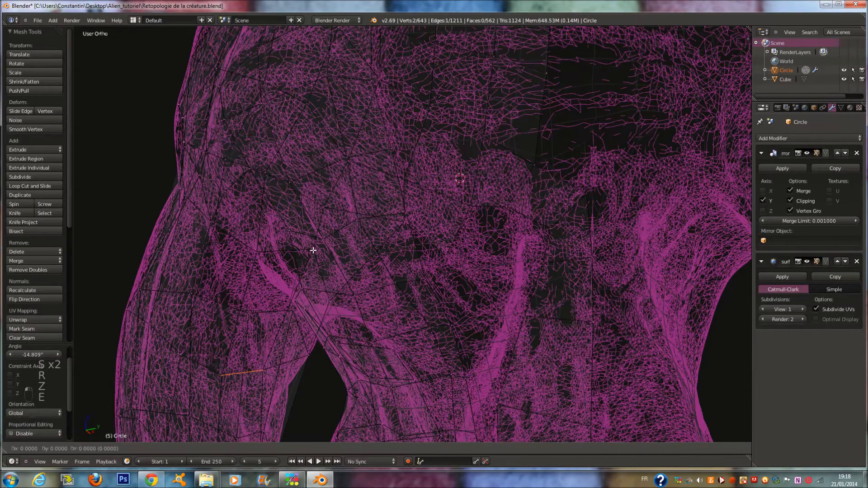
pyautogui.click(302, 250)
pyautogui.hotkey('ctrl', 'z')
# - Fill the face between the upper arm's top edge and the shoulder patch, and remove doubles across the whole mesh
pyautogui.keyDown('ctrl'); pyautogui.rightClick(258, 253); pyautogui.keyUp('ctrl')
pyautogui.press('f')
pyautogui.press('a')
pyautogui.press('a')
pyautogui.press('a')
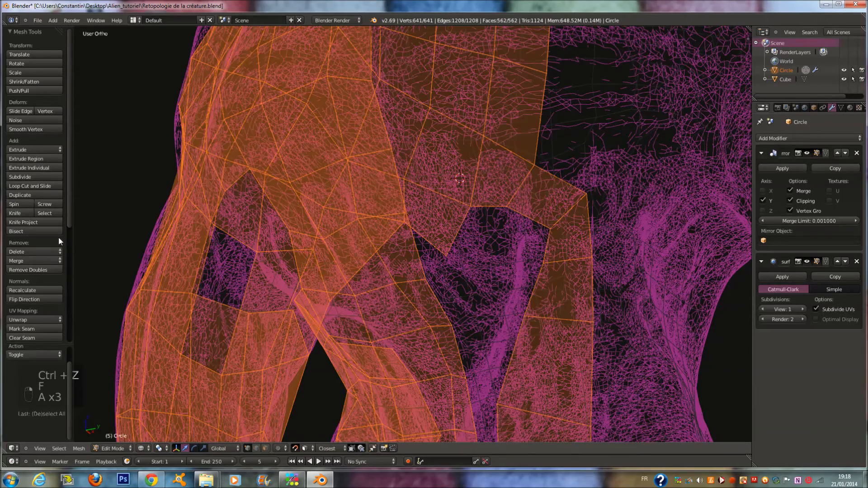
pyautogui.click(43, 269)
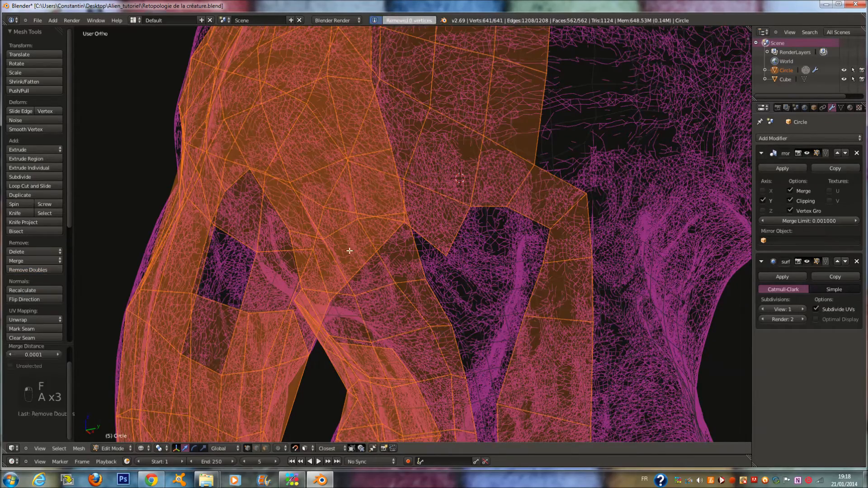
# - Fill the remaining four-sided gap at the back of the upper arm by making a face from its corner vertices
pyautogui.scroll(-4, 349, 251)
pyautogui.press('z')
pyautogui.moveTo(372, 250)
pyautogui.mouseDown(button='middle')
pyautogui.moveTo(377, 266)
pyautogui.moveTo(362, 272)
pyautogui.moveTo(391, 270)
pyautogui.moveTo(387, 252)
pyautogui.moveTo(362, 235)
pyautogui.moveTo(284, 246)
pyautogui.moveTo(313, 252)
pyautogui.mouseUp(button='middle')
pyautogui.press('z')
pyautogui.scroll(2, 362, 271)
pyautogui.press('a')
pyautogui.press('a')
pyautogui.press('z')
pyautogui.press('z')
pyautogui.rightClick(317, 193)
pyautogui.keyDown('shift'); pyautogui.rightClick(358, 207); pyautogui.keyUp('shift')
pyautogui.keyDown('shift'); pyautogui.rightClick(367, 319); pyautogui.keyUp('shift')
pyautogui.keyDown('shift'); pyautogui.rightClick(330, 305); pyautogui.keyUp('shift')
pyautogui.press('f')
# - Examine the whole mesh around the armpit and side of the torso for remaining gaps
pyautogui.moveTo(367, 304)
pyautogui.mouseDown(button='middle')
pyautogui.moveTo(330, 291)
pyautogui.moveTo(352, 280)
pyautogui.moveTo(301, 270)
pyautogui.moveTo(265, 283)
pyautogui.moveTo(277, 284)
pyautogui.mouseUp(button='middle')
pyautogui.press('z')
pyautogui.press('z')
pyautogui.scroll(-3, 320, 269)
pyautogui.press('a')
pyautogui.press('a')
pyautogui.scroll(1, 309, 275)
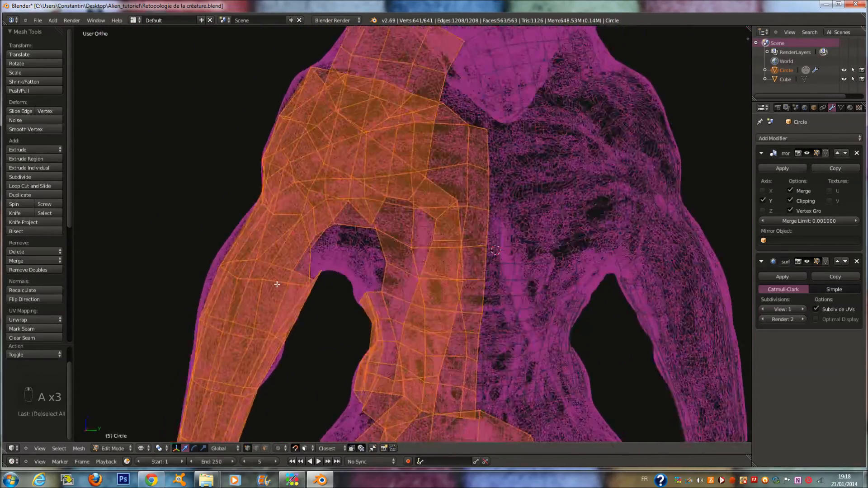
pyautogui.press('z')
pyautogui.scroll(2, 398, 217)
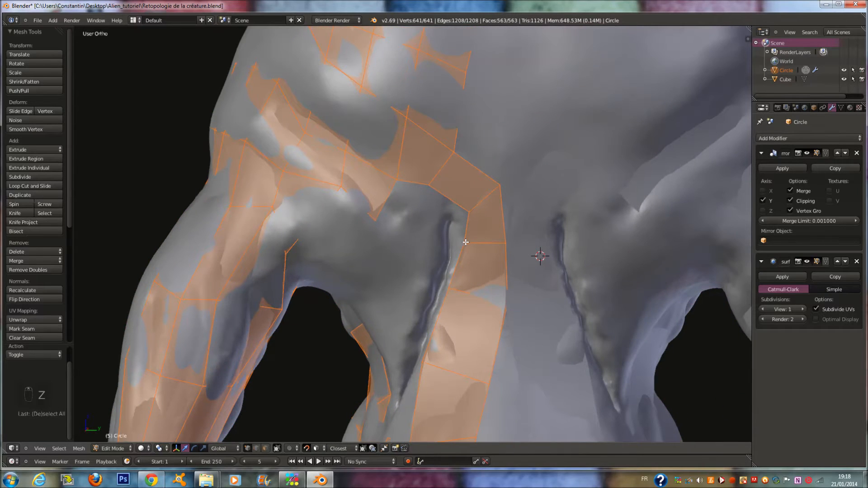
# - Extrude a vertex down from the upper back mesh and place it beside the top of the back groove
pyautogui.scroll(1, 428, 206)
pyautogui.rightClick(437, 176)
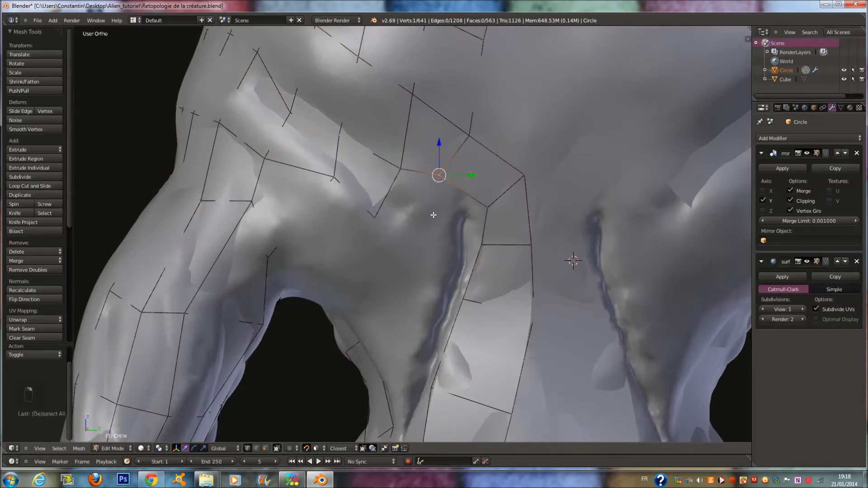
pyautogui.press('e')
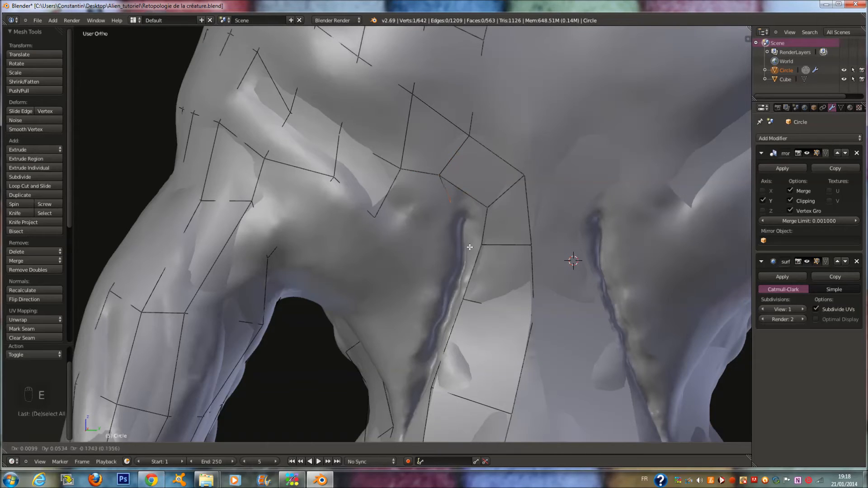
pyautogui.click(469, 248)
pyautogui.keyDown('shift'); pyautogui.scroll(-4, 474, 226); pyautogui.keyUp('shift')
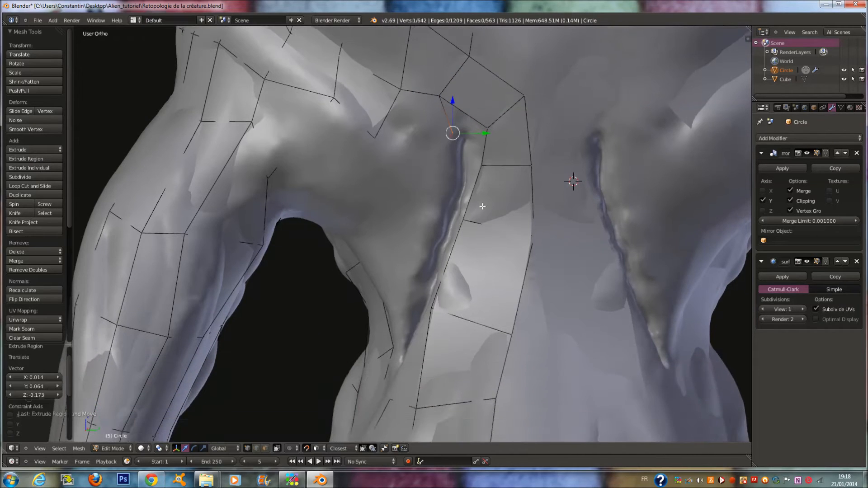
pyautogui.moveTo(492, 292)
pyautogui.mouseDown(button='middle')
pyautogui.moveTo(500, 291)
pyautogui.moveTo(486, 300)
pyautogui.mouseUp(button='middle')
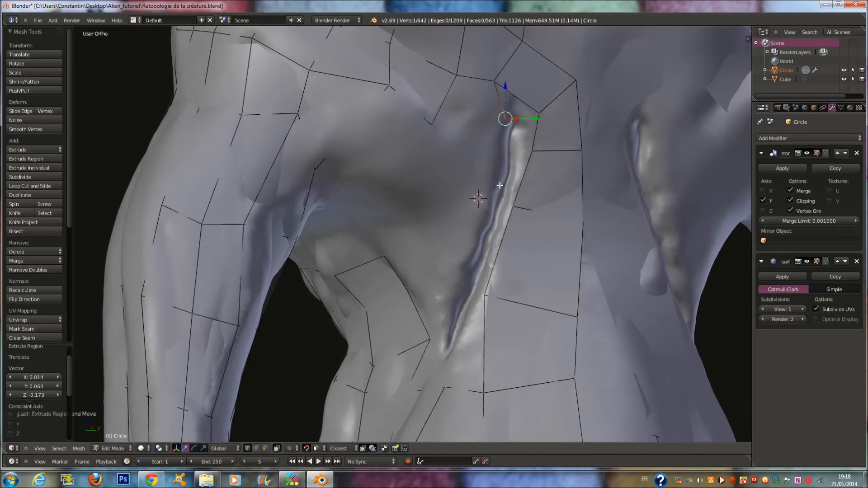
pyautogui.press('g')
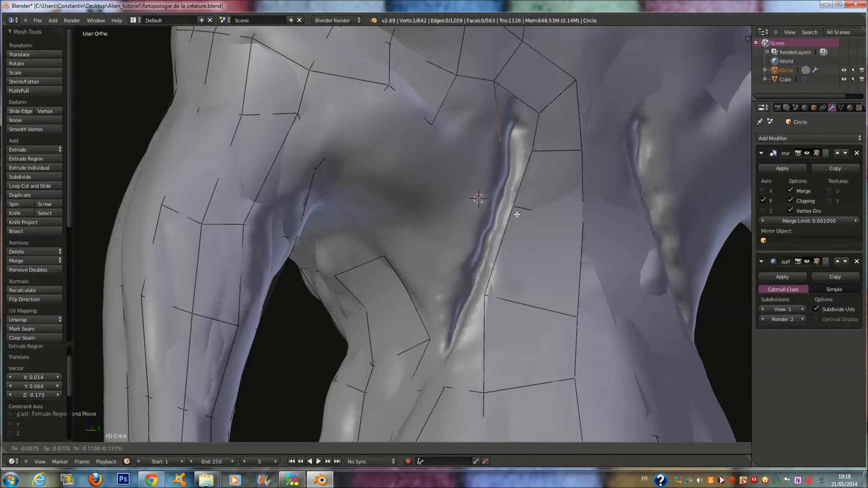
pyautogui.click(519, 209)
# - Extrude three more vertices down along the outer side of the back groove and connect the last one to the flank mesh
pyautogui.press('e')
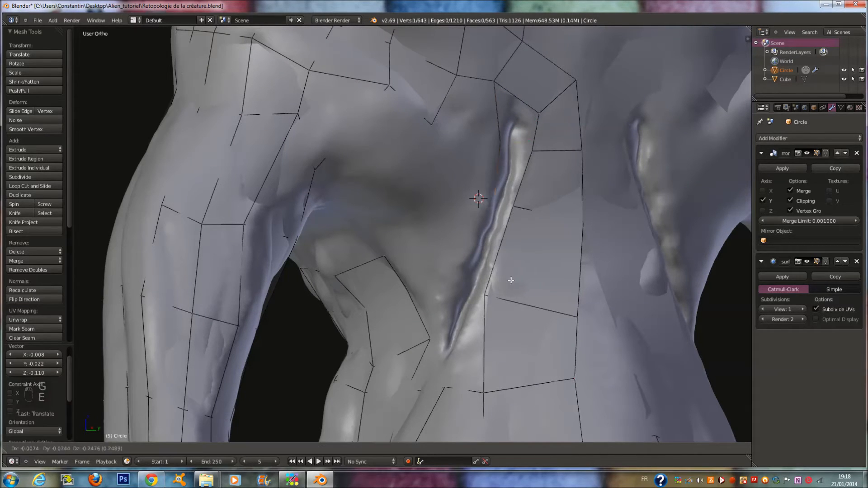
pyautogui.click(511, 281)
pyautogui.press('e')
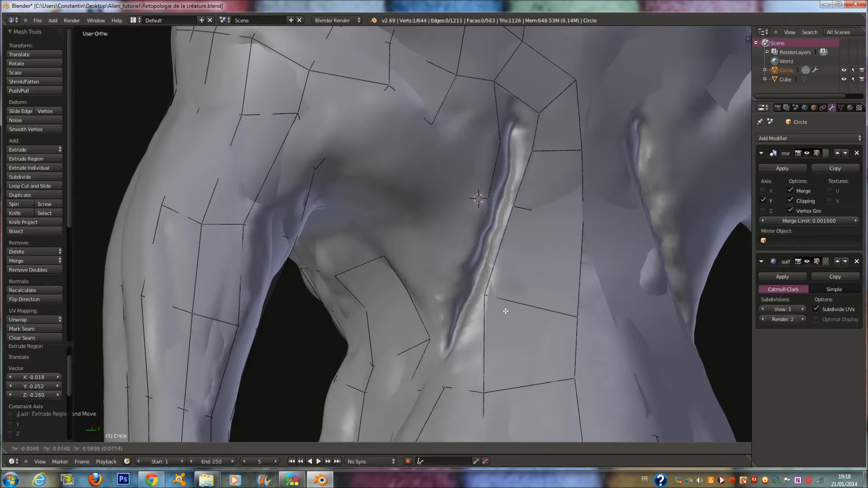
pyautogui.click(477, 372)
pyautogui.press('e')
pyautogui.click(440, 375)
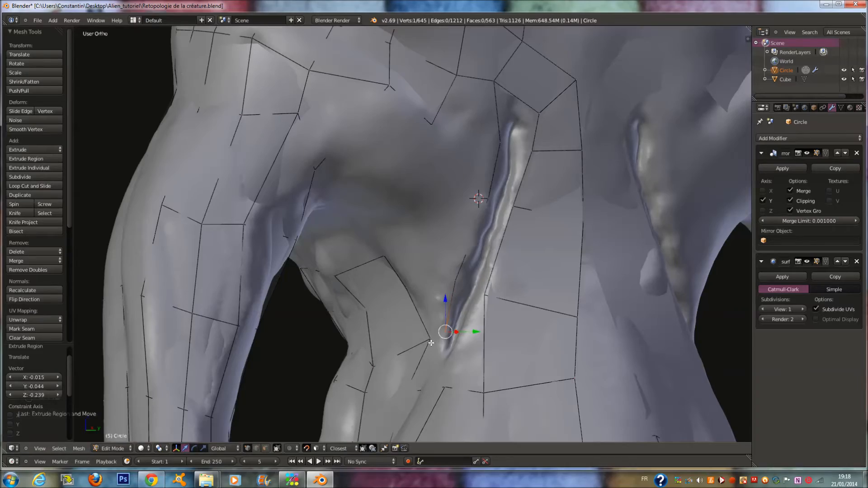
pyautogui.press('f')
# - Make a face between the flank mesh edge and the lower edge segment along the outer side of the back groove
pyautogui.rightClick(459, 279)
pyautogui.press('z')
pyautogui.keyDown('shift'); pyautogui.rightClick(381, 259); pyautogui.keyUp('shift')
pyautogui.moveTo(380, 259); pyautogui.dragTo(418, 264, button='middle')
pyautogui.press('a')
pyautogui.press('a')
pyautogui.press('a')
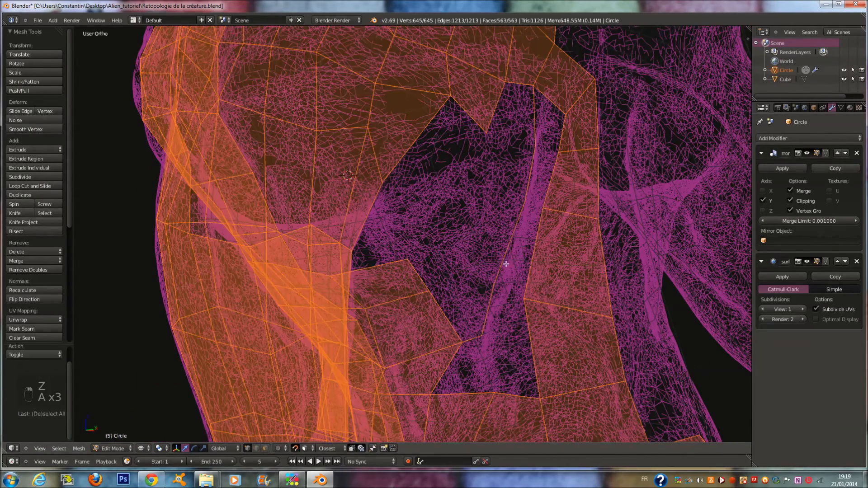
pyautogui.moveTo(498, 255); pyautogui.dragTo(458, 287, button='middle')
pyautogui.rightClick(457, 288)
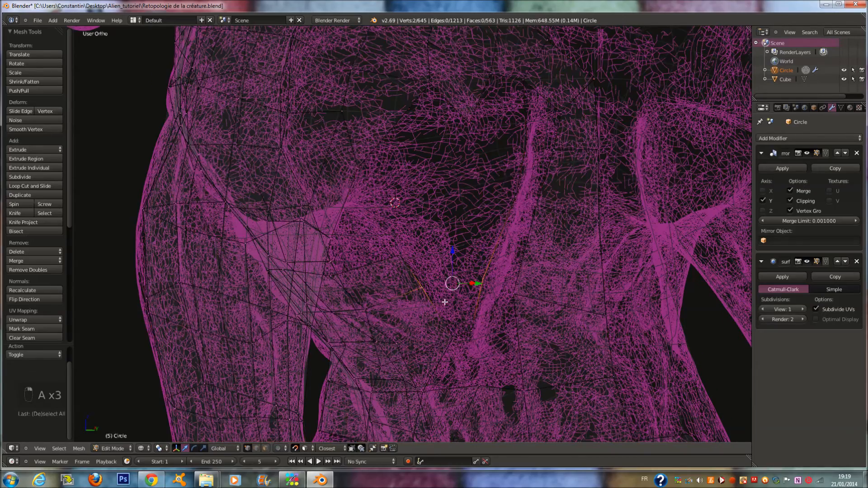
pyautogui.press('f')
pyautogui.press('z')
pyautogui.press('z')
pyautogui.press('a')
# - Fill the next gap up between the flank mesh and the groove's outer edge with a face, and reposition its vertex
pyautogui.moveTo(488, 280); pyautogui.dragTo(512, 201, button='middle')
pyautogui.press('a')
pyautogui.press('a')
pyautogui.rightClick(512, 202)
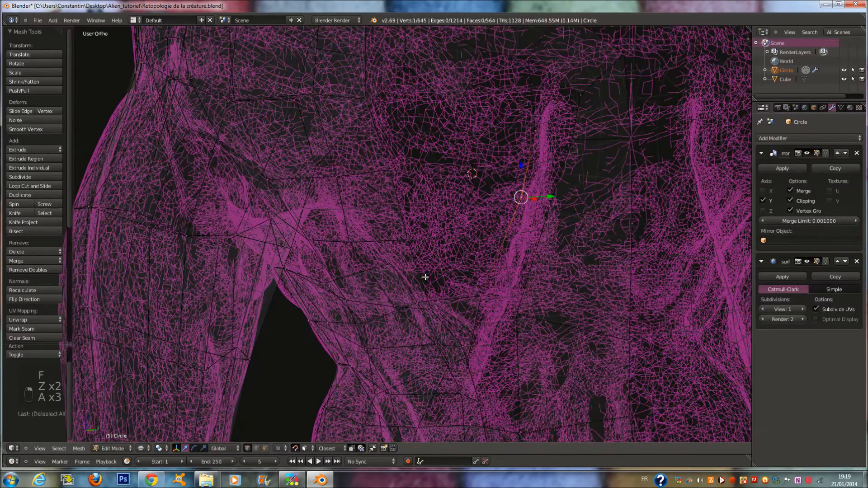
pyautogui.moveTo(434, 281); pyautogui.dragTo(487, 319, button='middle')
pyautogui.press('z')
pyautogui.press('z')
pyautogui.keyDown('shift'); pyautogui.rightClick(435, 306); pyautogui.keyUp('shift')
pyautogui.keyDown('shift'); pyautogui.rightClick(505, 301); pyautogui.keyUp('shift')
pyautogui.press('f')
pyautogui.press('z')
pyautogui.press('g')
pyautogui.click(483, 252)
pyautogui.scroll(-1, 484, 252)
pyautogui.press('z')
pyautogui.press('a')
pyautogui.press('a')
pyautogui.press('a')
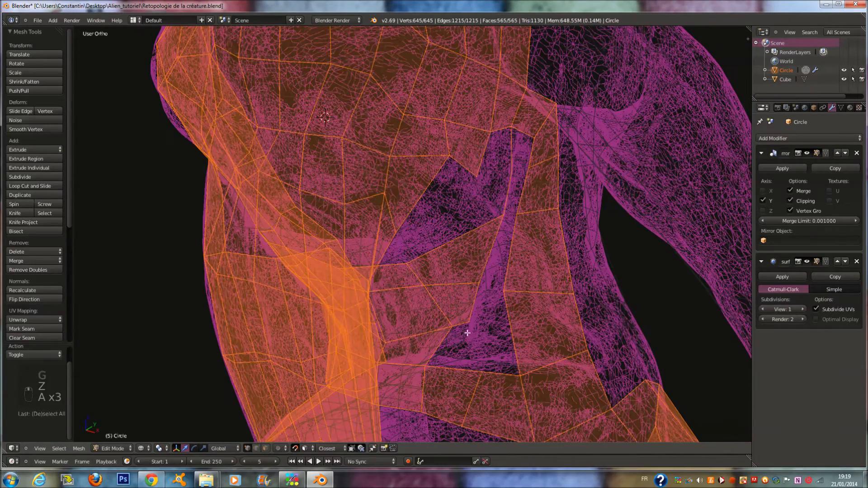
# - Fill the gap beside the lower end of the back groove with a face and shift its corner vertex toward the spine
pyautogui.press('z')
pyautogui.press('z')
pyautogui.rightClick(470, 323)
pyautogui.press('f')
pyautogui.press('z')
pyautogui.press('z')
pyautogui.press('f')
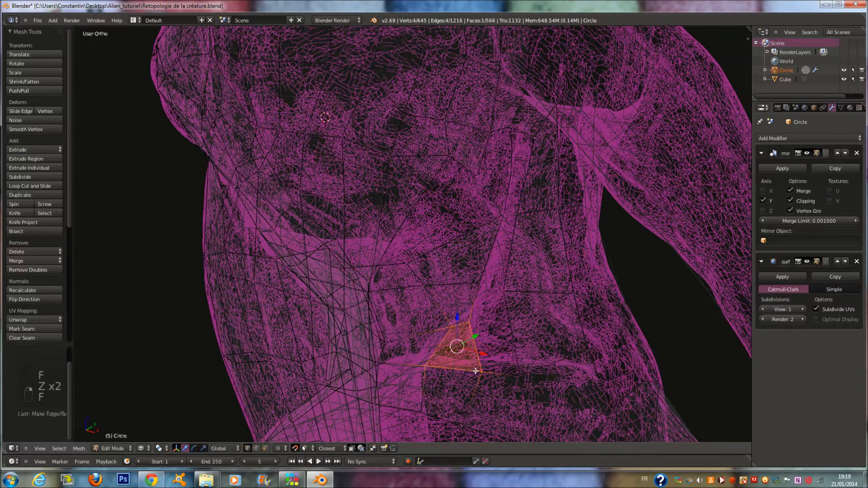
pyautogui.press('z')
pyautogui.press('g')
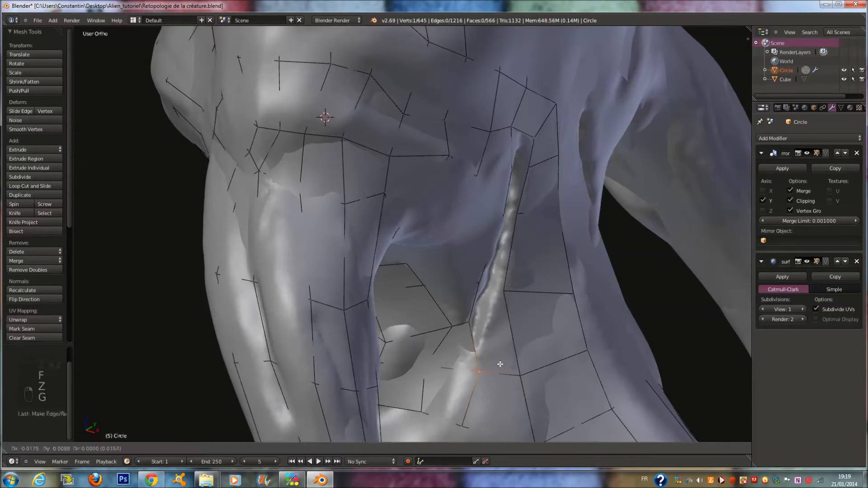
pyautogui.click(495, 362)
pyautogui.moveTo(495, 362)
pyautogui.mouseDown(button='middle')
pyautogui.moveTo(480, 343)
pyautogui.moveTo(458, 342)
pyautogui.moveTo(432, 312)
pyautogui.mouseUp(button='middle')
pyautogui.press('z')
pyautogui.press('a')
pyautogui.press('a')
pyautogui.press('z')
# - Make a face between the upper back mesh and the top segment of the groove's outer edge
pyautogui.moveTo(497, 156)
pyautogui.keyDown('shift'); pyautogui.mouseDown(button='middle')
pyautogui.moveTo(506, 189)
pyautogui.moveTo(455, 210)
pyautogui.mouseUp(button='middle'); pyautogui.keyUp('shift')
pyautogui.press('z')
pyautogui.scroll(4, 502, 196)
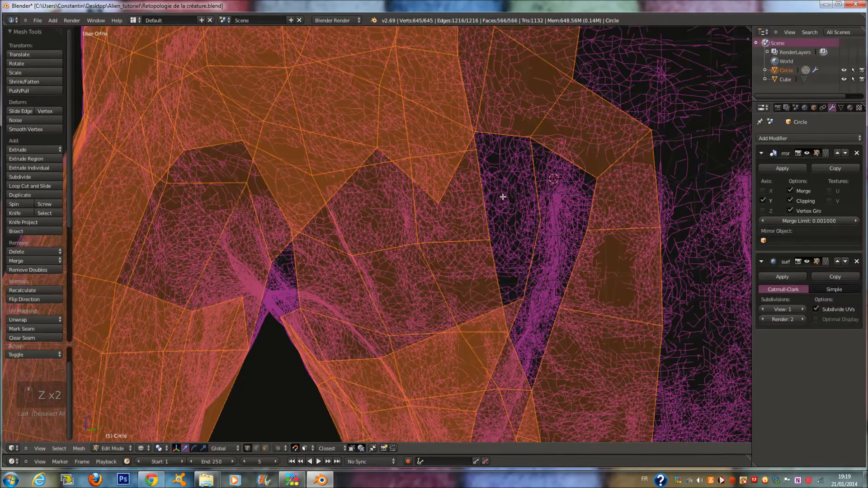
pyautogui.rightClick(543, 214)
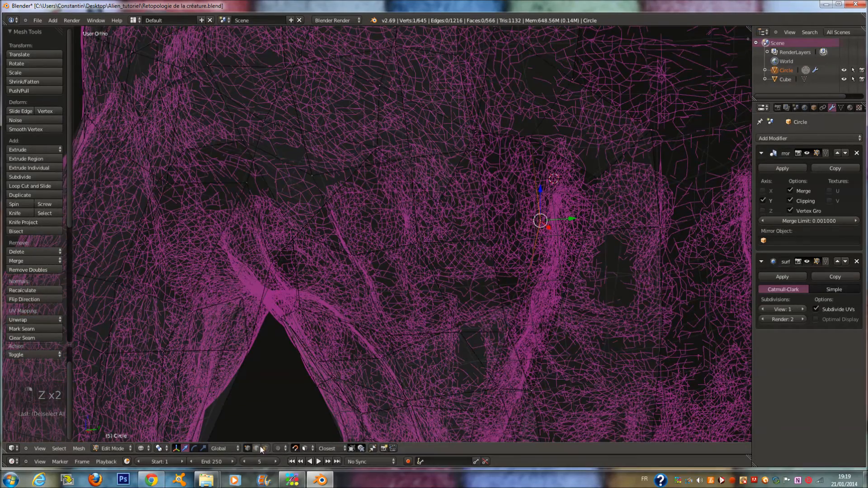
pyautogui.press('z')
pyautogui.press('z')
pyautogui.hotkey('ctrl', 'z')
pyautogui.press('f')
pyautogui.scroll(-3, 497, 195)
pyautogui.press('a')
pyautogui.press('a')
pyautogui.press('a')
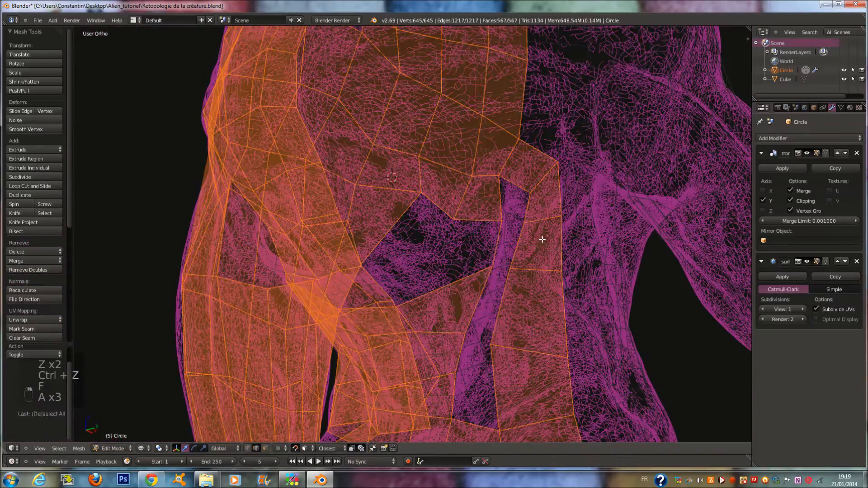
# - Examine the mesh around the back of the shoulder and armpit for remaining gaps
pyautogui.moveTo(523, 213)
pyautogui.mouseDown(button='middle')
pyautogui.moveTo(521, 191)
pyautogui.moveTo(438, 165)
pyautogui.moveTo(285, 204)
pyautogui.moveTo(316, 225)
pyautogui.moveTo(212, 205)
pyautogui.moveTo(276, 241)
pyautogui.moveTo(236, 209)
pyautogui.moveTo(217, 206)
pyautogui.moveTo(221, 215)
pyautogui.moveTo(206, 206)
pyautogui.moveTo(228, 210)
pyautogui.moveTo(244, 228)
pyautogui.moveTo(322, 215)
pyautogui.mouseUp(button='middle')
pyautogui.scroll(1, 521, 192)
pyautogui.press('z')
pyautogui.press('z')
pyautogui.rightClick(252, 210)
pyautogui.press('z')
pyautogui.press('a')
pyautogui.press('a')
pyautogui.press('z')
pyautogui.rightClick(225, 215)
pyautogui.press('z')
pyautogui.press('z')
pyautogui.press('a')
pyautogui.press('a')
pyautogui.moveTo(318, 174); pyautogui.dragTo(334, 203, button='middle')
pyautogui.rightClick(314, 167)
# - Leave mesh editing and save the project over the existing file Retopologie de la créature.blend
pyautogui.press('z')
pyautogui.press('Tab')
pyautogui.hotkey('ctrl', 's')
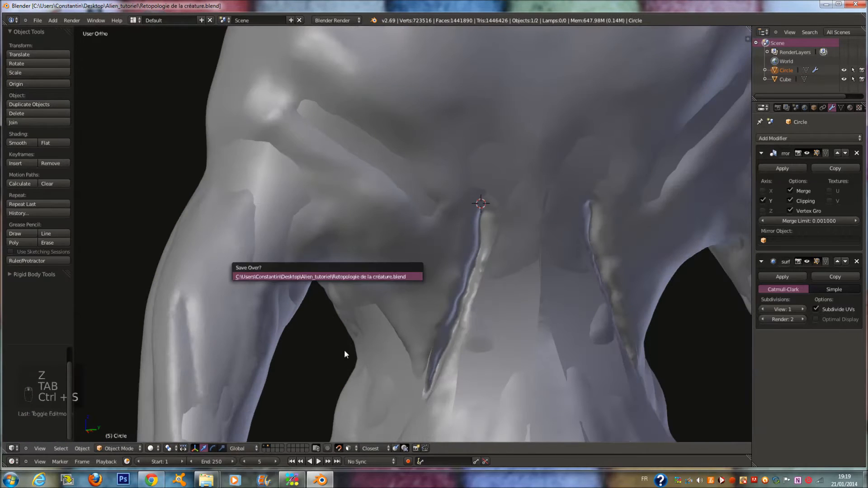
# - Isolate the retopology mesh on its layer to examine its gaps, and show the sculpt's layer again
pyautogui.click(268, 447)
pyautogui.press('Tab')
pyautogui.moveTo(360, 288)
pyautogui.mouseDown(button='middle')
pyautogui.moveTo(330, 221)
pyautogui.moveTo(346, 213)
pyautogui.moveTo(350, 197)
pyautogui.moveTo(333, 190)
pyautogui.moveTo(362, 243)
pyautogui.mouseUp(button='middle')
pyautogui.scroll(2, 329, 221)
pyautogui.scroll(-8, 339, 199)
pyautogui.scroll(10, 363, 243)
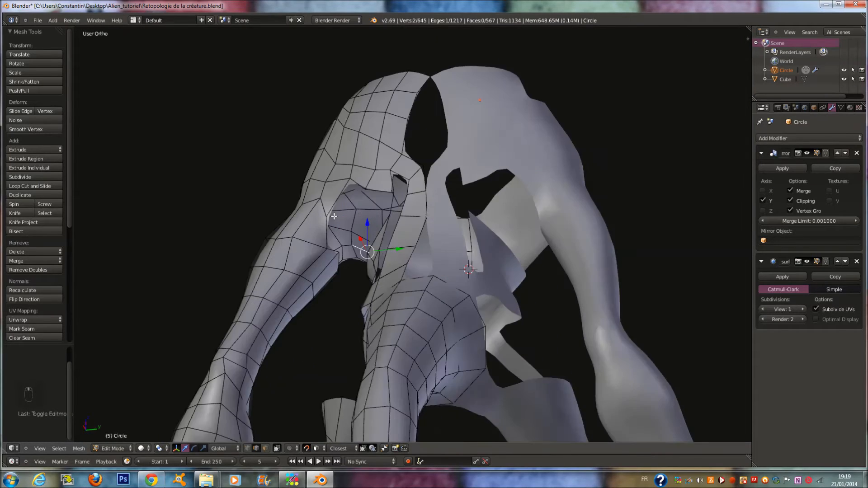
pyautogui.press('Tab')
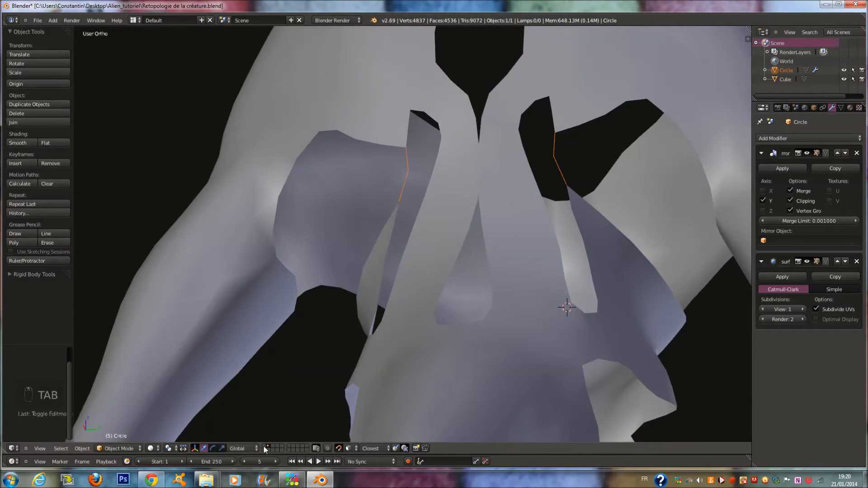
pyautogui.keyDown('shift'); pyautogui.click(263, 447); pyautogui.keyUp('shift')
pyautogui.press('Tab')
# - Extrude the flank edge below the armpit upward, scale it to about 0.913, and place it deeper in the armpit
pyautogui.press('z')
pyautogui.press('a')
pyautogui.moveTo(296, 215); pyautogui.dragTo(348, 254, button='middle')
pyautogui.press('a')
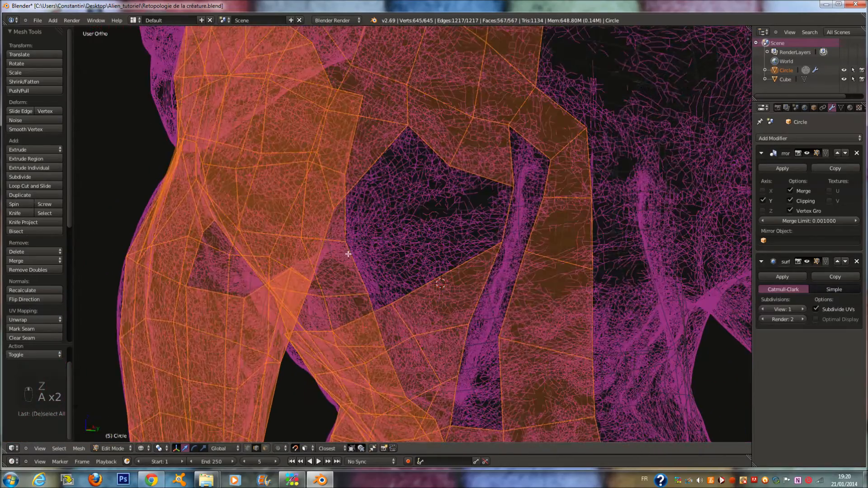
pyautogui.rightClick(368, 313)
pyautogui.press('z')
pyautogui.moveTo(421, 282)
pyautogui.mouseDown(button='middle')
pyautogui.moveTo(431, 317)
pyautogui.moveTo(467, 180)
pyautogui.moveTo(406, 199)
pyautogui.moveTo(409, 217)
pyautogui.mouseUp(button='middle')
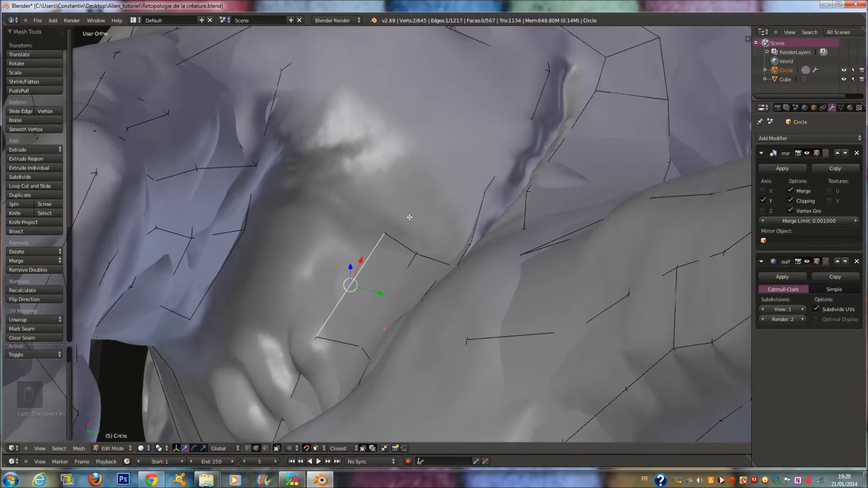
pyautogui.press('e')
pyautogui.click(335, 171)
pyautogui.moveTo(335, 170); pyautogui.dragTo(484, 174, button='middle')
pyautogui.press('s')
pyautogui.click(321, 213)
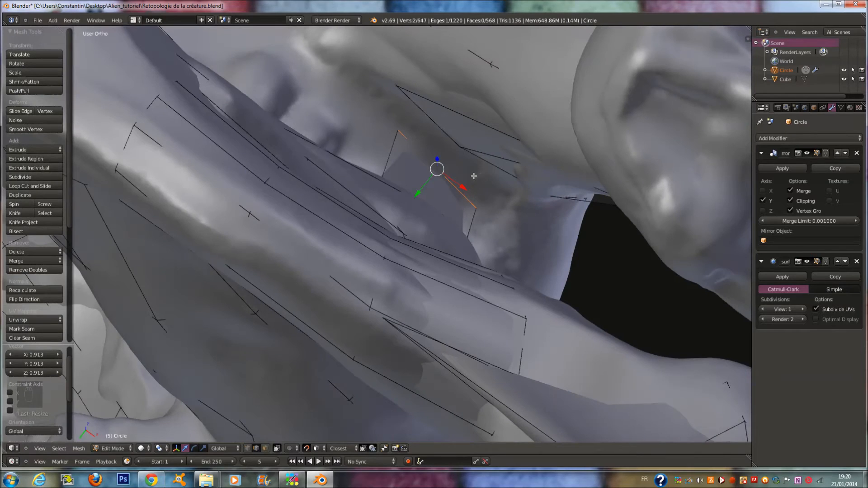
pyautogui.press('g')
pyautogui.click(436, 132)
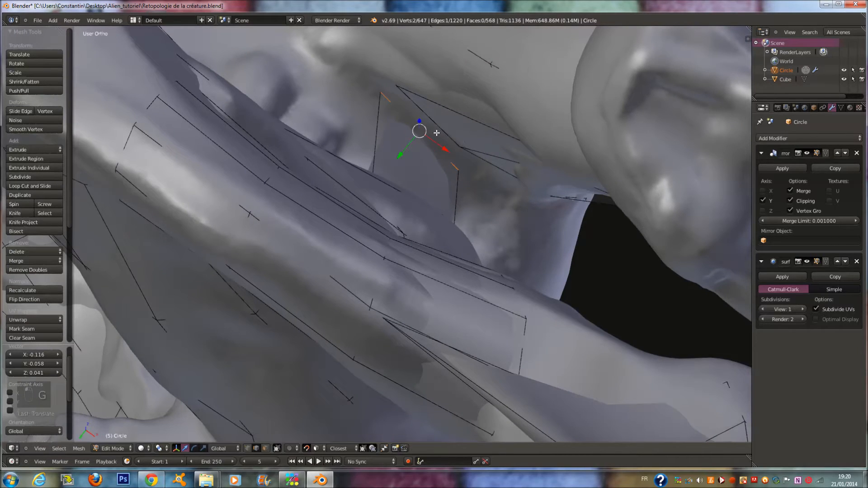
# - Make a face connecting the extruded armpit strip to the neighbouring mesh and shift the strip's free edge
pyautogui.press('z')
pyautogui.hotkey('ctrl', 'z')
pyautogui.press('z')
pyautogui.press('f')
pyautogui.press('z')
pyautogui.press('g')
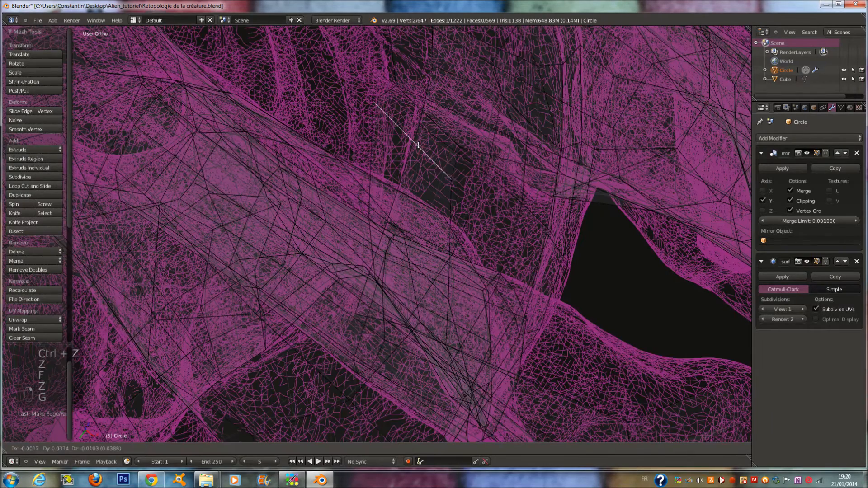
pyautogui.click(412, 142)
# - Move the strip's free edge to fit the armpit surface and rotate it about 9.6°
pyautogui.press('z')
pyautogui.scroll(2, 437, 198)
pyautogui.moveTo(437, 197); pyautogui.dragTo(427, 193, button='middle')
pyautogui.press('g')
pyautogui.click(418, 239)
pyautogui.moveTo(445, 230); pyautogui.dragTo(435, 224, button='middle')
pyautogui.press('r')
pyautogui.click(387, 239)
pyautogui.moveTo(393, 242); pyautogui.dragTo(335, 169, button='middle')
pyautogui.moveTo(307, 197); pyautogui.dragTo(288, 202, button='middle')
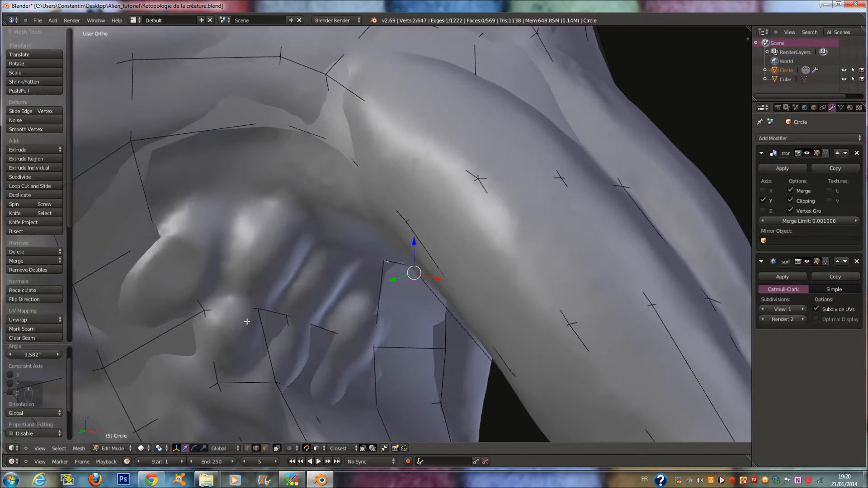
pyautogui.rightClick(253, 307)
pyautogui.press('z')
pyautogui.keyDown('shift'); pyautogui.rightClick(276, 316); pyautogui.keyUp('shift')
pyautogui.keyDown('shift'); pyautogui.rightClick(316, 322); pyautogui.keyUp('shift')
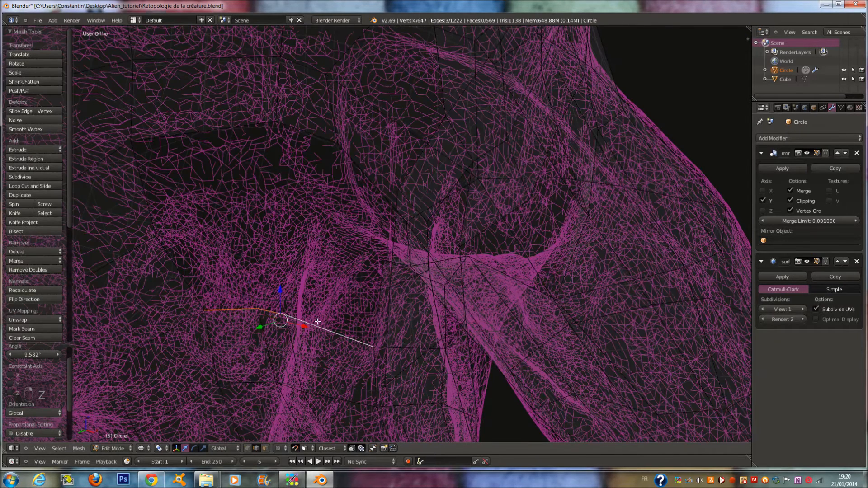
pyautogui.press('z')
pyautogui.press('e')
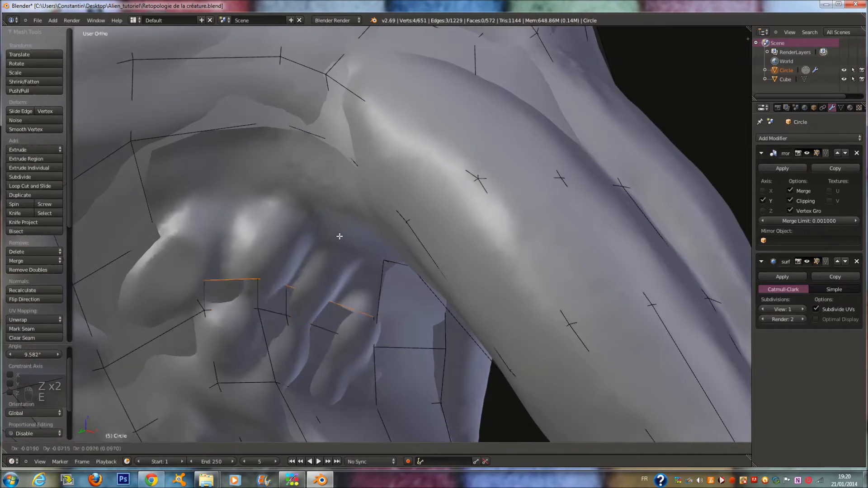
pyautogui.hotkey('ctrl', 'z')
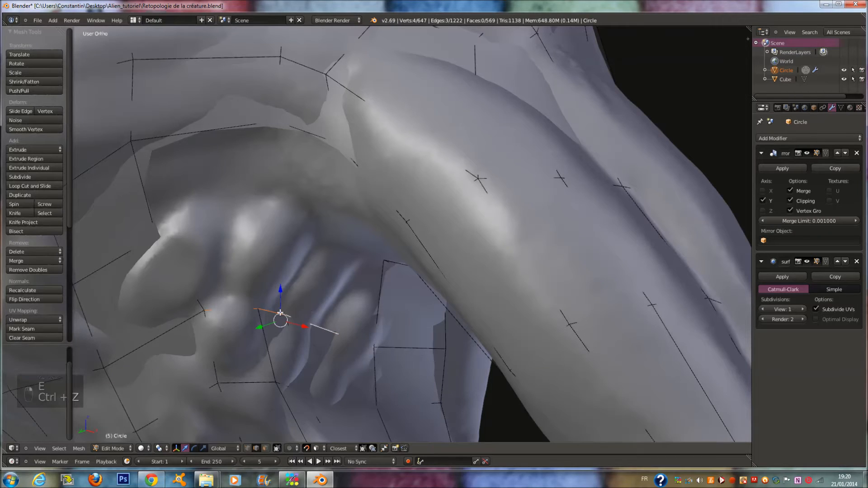
pyautogui.hotkey('ctrl', 'z')
pyautogui.hotkey('ctrl', 'z')
# - Extrude the short edge above the side ribs up toward the chest, and rotate and scale it to follow the ribs
pyautogui.press('e')
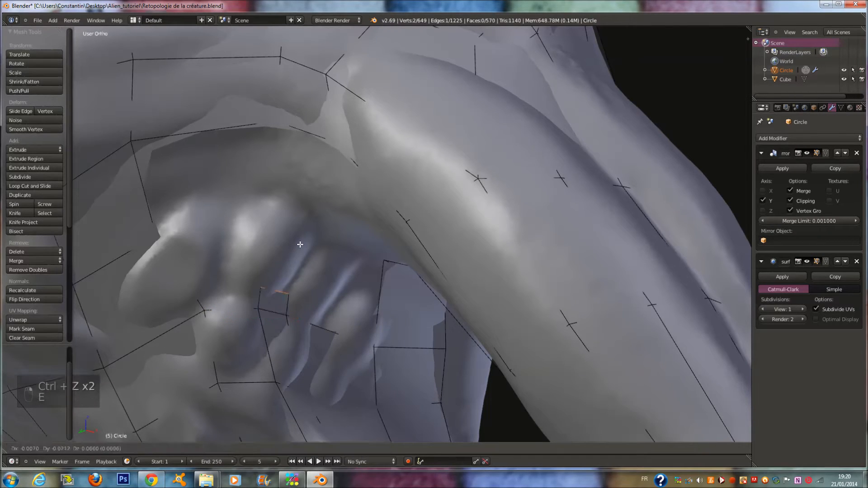
pyautogui.click(310, 201)
pyautogui.press('r')
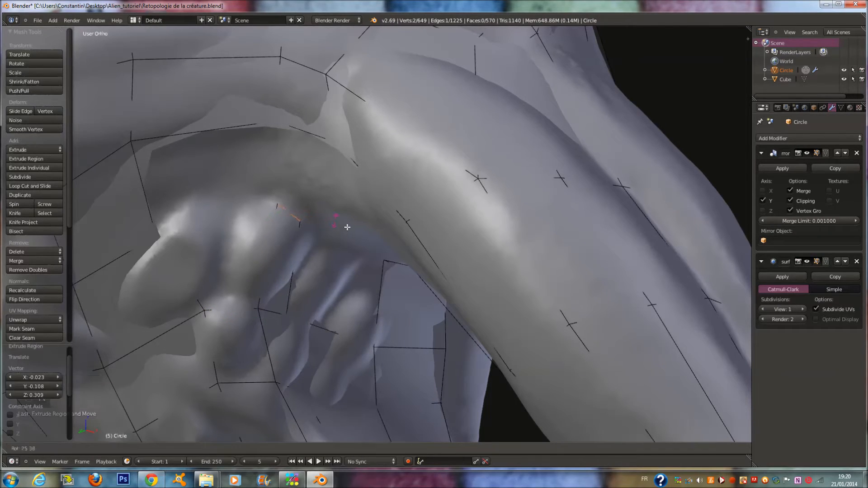
pyautogui.click(353, 234)
pyautogui.press('s')
pyautogui.click(362, 242)
# - Make a face joining the rib strip to the chest edge above, and another filling the gap beside it
pyautogui.press('z')
pyautogui.press('a')
pyautogui.press('a')
pyautogui.press('a')
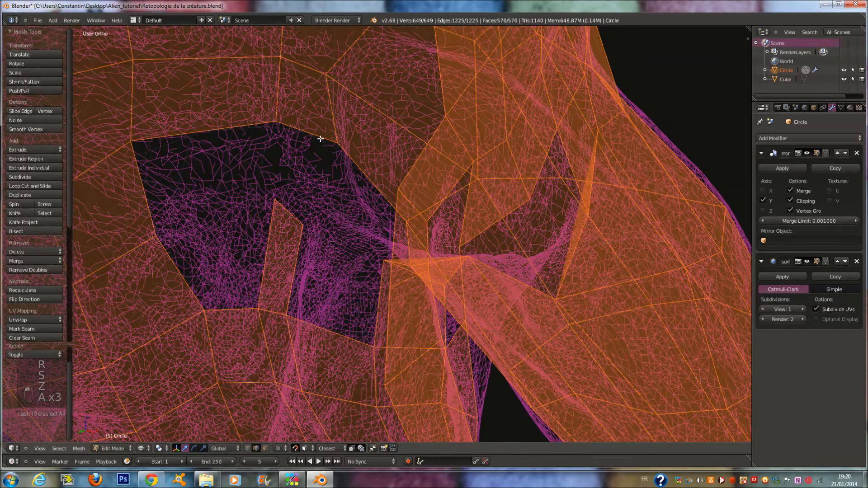
pyautogui.press('z')
pyautogui.press('f')
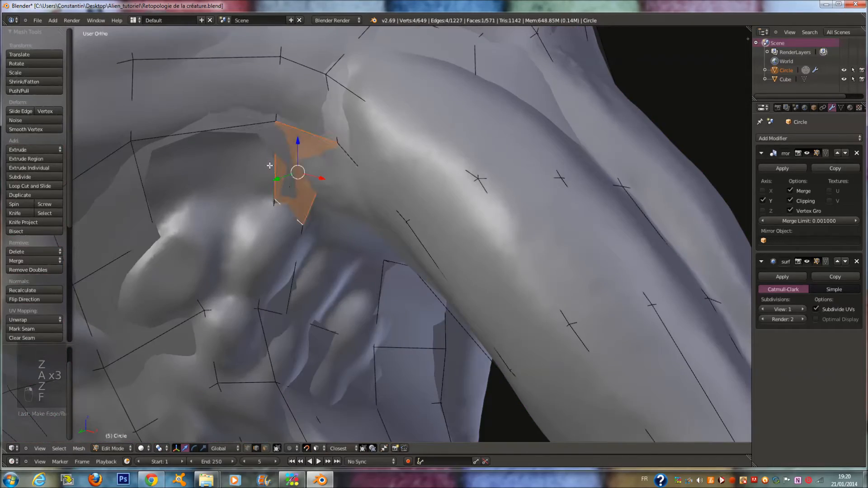
pyautogui.press('f')
# - Fill the four-sided gap on the front side of the rib strip with a face
pyautogui.press('z')
pyautogui.press('a')
pyautogui.press('a')
pyautogui.press('a')
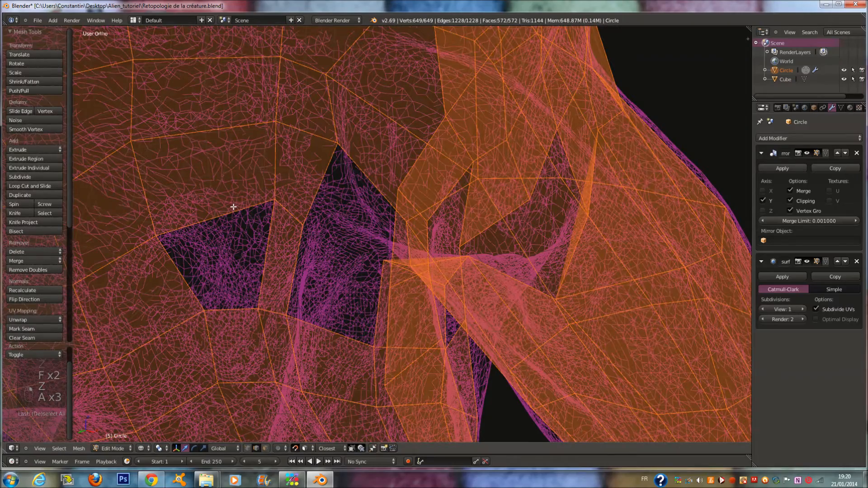
pyautogui.rightClick(235, 299)
pyautogui.keyDown('shift'); pyautogui.rightClick(209, 216); pyautogui.keyUp('shift')
pyautogui.press('f')
pyautogui.press('a')
pyautogui.press('a')
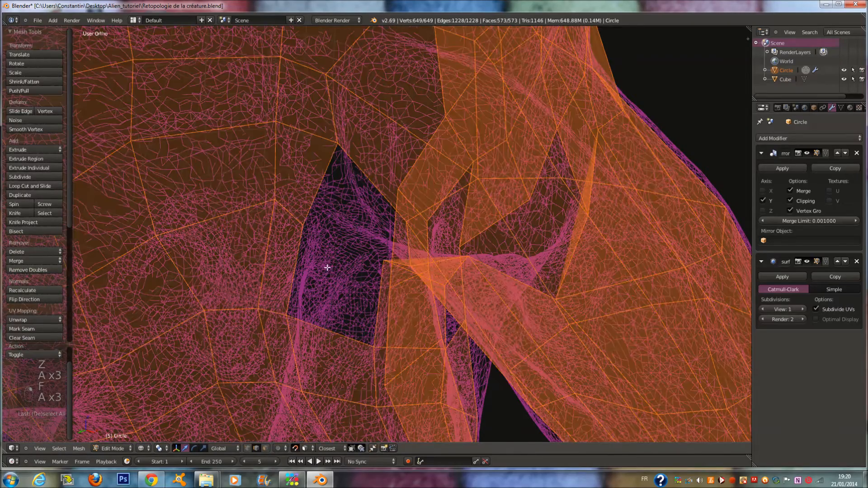
# - Add an edge loop through the row of faces below the chest and shift it slightly over the sculpt
pyautogui.moveTo(334, 243); pyautogui.dragTo(266, 169, button='middle')
pyautogui.press('z')
pyautogui.press('z')
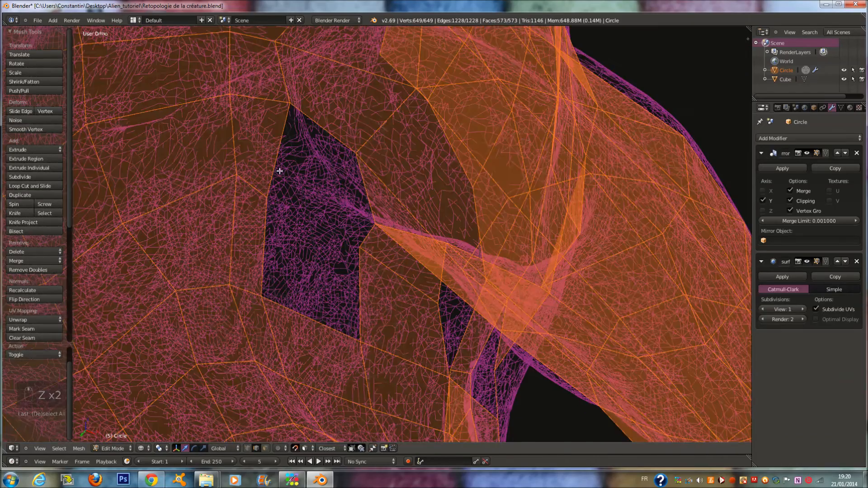
pyautogui.press('a')
pyautogui.hotkey('ctrl', 'r')
pyautogui.doubleClick(272, 151)
pyautogui.press('z')
pyautogui.scroll(-5, 276, 158)
pyautogui.scroll(1, 288, 183)
pyautogui.press('g')
pyautogui.click(292, 183)
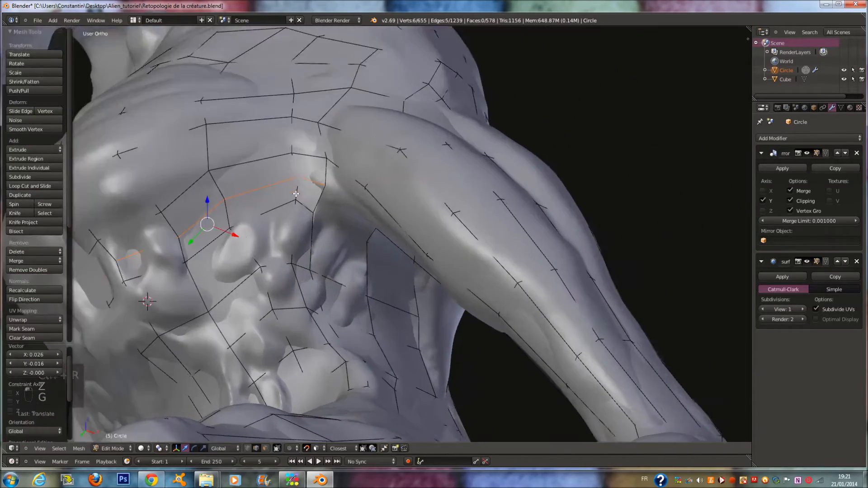
# - Bridge the edge at the front of the armpit and the rib-side edge under the arm with a face, and snap it to the sculpt
pyautogui.scroll(4, 287, 185)
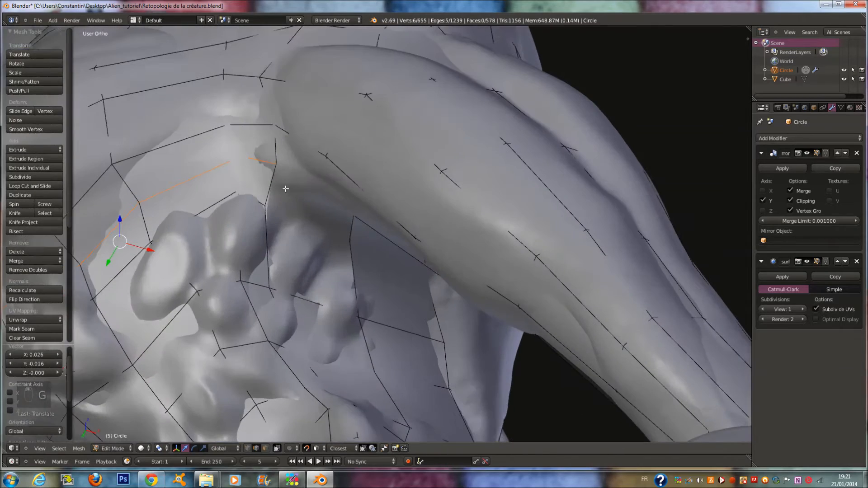
pyautogui.rightClick(278, 183)
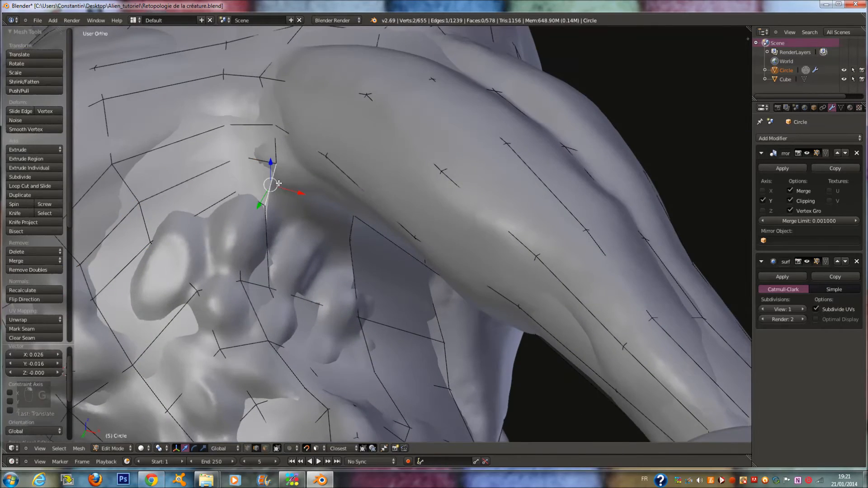
pyautogui.press('z')
pyautogui.keyDown('shift'); pyautogui.rightClick(351, 228); pyautogui.keyUp('shift')
pyautogui.press('z')
pyautogui.press('f')
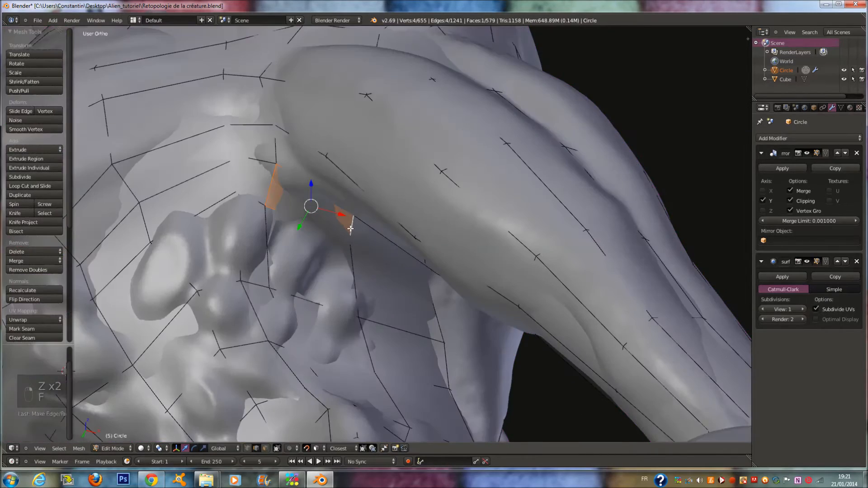
pyautogui.scroll(1, 333, 219)
pyautogui.press('g')
pyautogui.click(333, 219)
pyautogui.press('z')
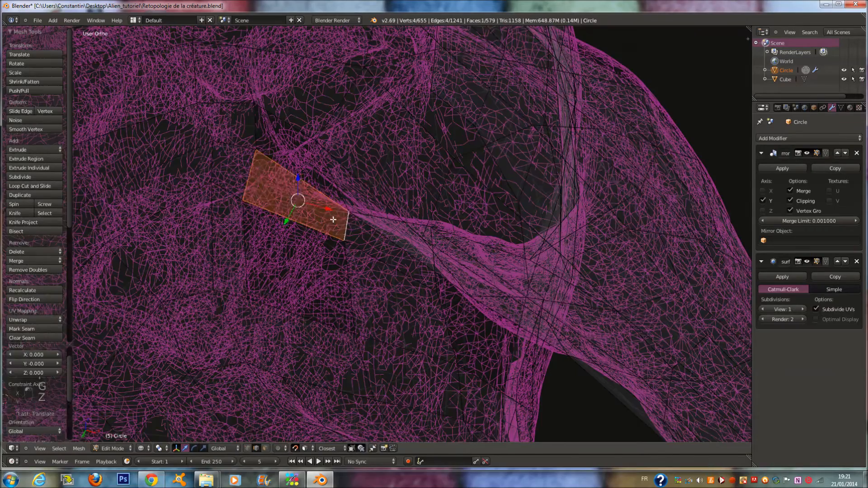
# - Fill the gap between the new armpit face and the underside of the arm with a face, then scale and snap it to the sculpt
pyautogui.press('a')
pyautogui.press('a')
pyautogui.moveTo(360, 200); pyautogui.dragTo(363, 169, button='middle')
pyautogui.rightClick(364, 103)
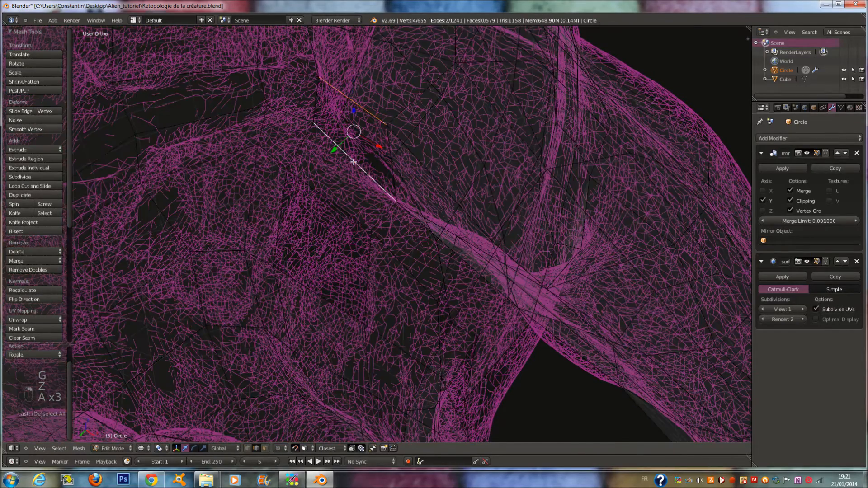
pyautogui.keyDown('shift'); pyautogui.rightClick(353, 162); pyautogui.keyUp('shift')
pyautogui.press('f')
pyautogui.press('z')
pyautogui.press('z')
pyautogui.press('s')
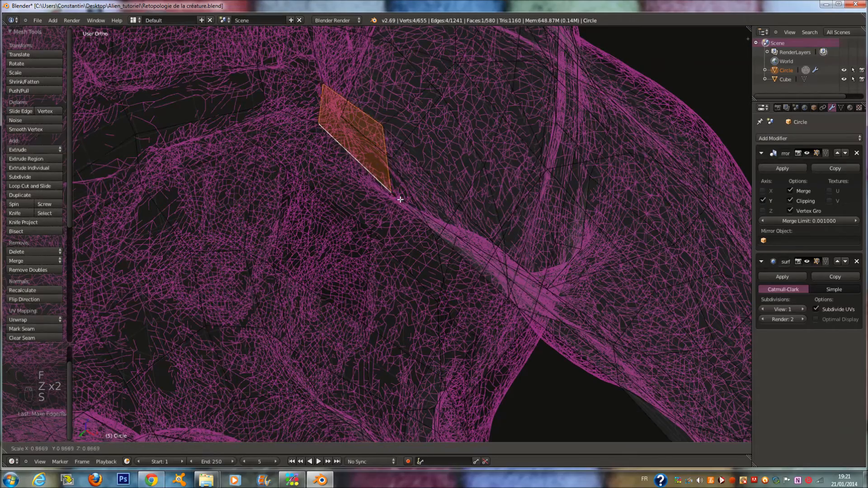
pyautogui.click(400, 199)
pyautogui.press('z')
pyautogui.press('g')
pyautogui.click(398, 198)
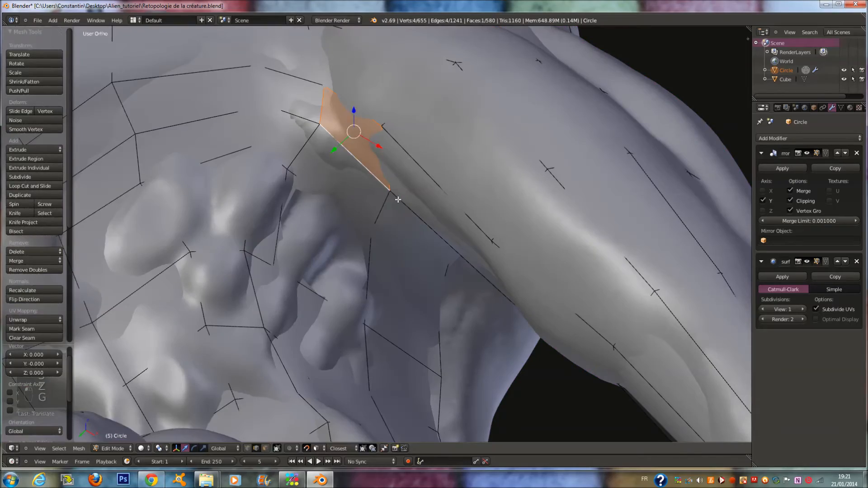
# - Fill the remaining gap below the armpit, beside the ribs, with a face
pyautogui.press('z')
pyautogui.press('a')
pyautogui.press('a')
pyautogui.rightClick(354, 215)
pyautogui.keyDown('shift'); pyautogui.rightClick(323, 317); pyautogui.keyUp('shift')
pyautogui.press('f')
# - Save the retopology file with the whole mesh selected
pyautogui.press('a')
pyautogui.press('a')
pyautogui.scroll(-3, 401, 267)
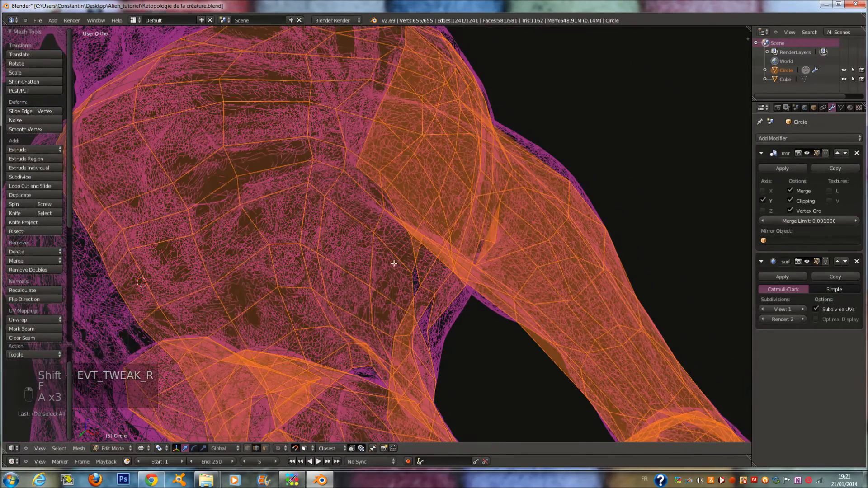
pyautogui.scroll(-8, 413, 303)
pyautogui.scroll(6, 284, 310)
pyautogui.hotkey('ctrl', 's')
pyautogui.click(398, 277)
pyautogui.scroll(4, 421, 237)
pyautogui.press('z')
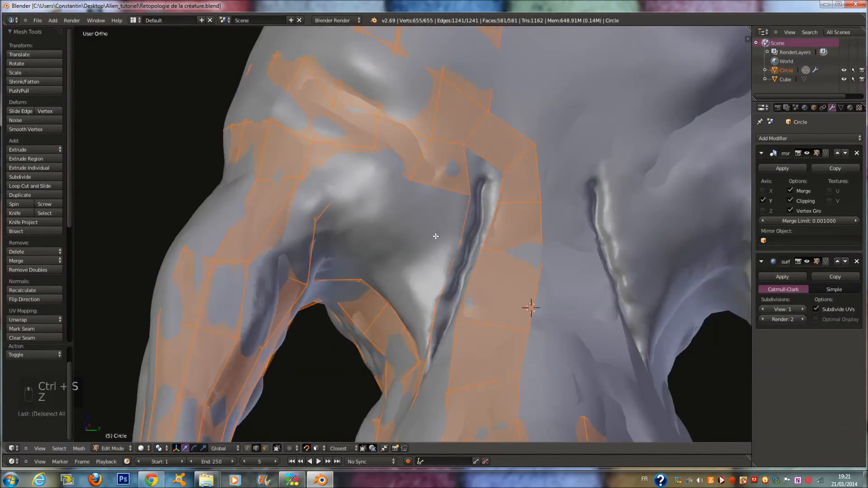
# - Examine the open area between the armpit and the back groove, seen from behind and below
pyautogui.press('z')
pyautogui.scroll(3, 453, 260)
pyautogui.press('a')
pyautogui.press('z')
pyautogui.press('a')
pyautogui.press('z')
pyautogui.press('a')
pyautogui.press('a')
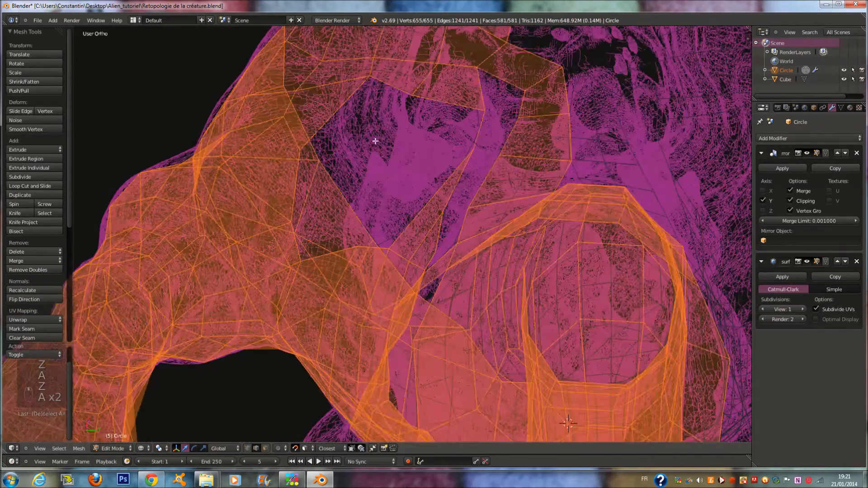
pyautogui.scroll(3, 368, 148)
pyautogui.press('z')
# - Try to extrude the rear armpit edge toward the back
pyautogui.rightClick(335, 174)
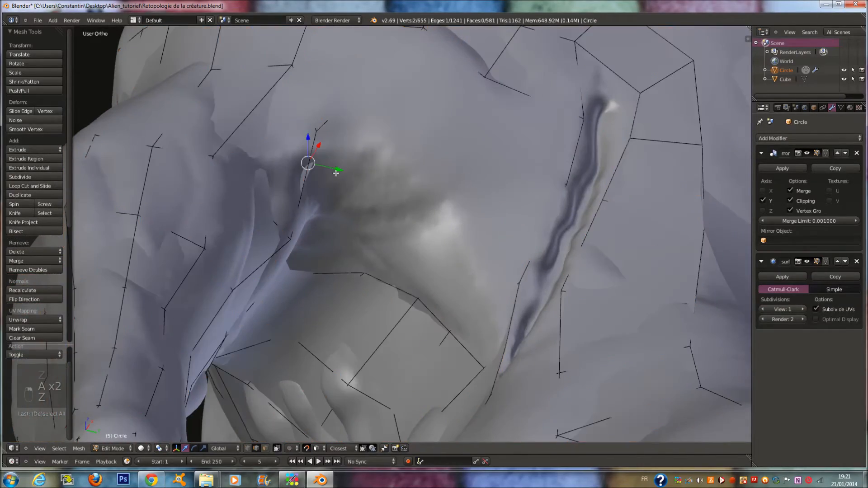
pyautogui.keyDown('ctrl'); pyautogui.rightClick(360, 181); pyautogui.keyUp('ctrl')
pyautogui.press('s')
pyautogui.rightClick(403, 183)
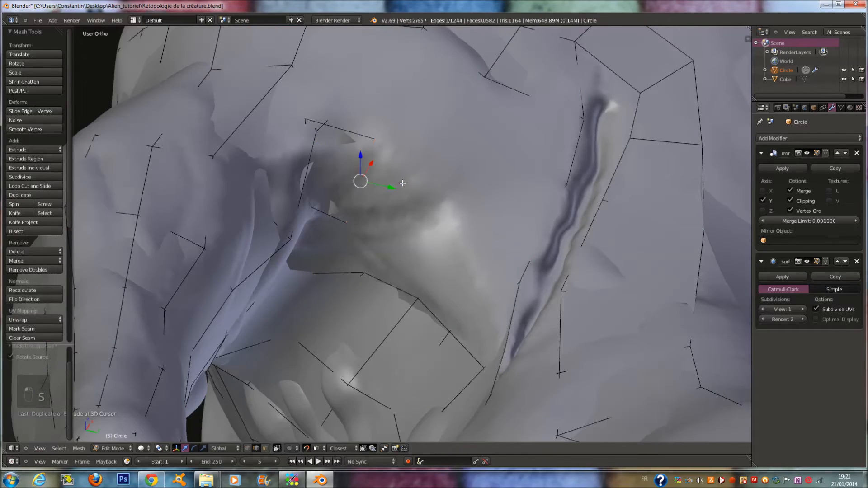
pyautogui.hotkey('ctrl', 'z')
pyautogui.hotkey('ctrl', 'z')
# - Extrude the rear armpit edge toward the back groove and scale the new edge to follow the sculpt
pyautogui.press('z')
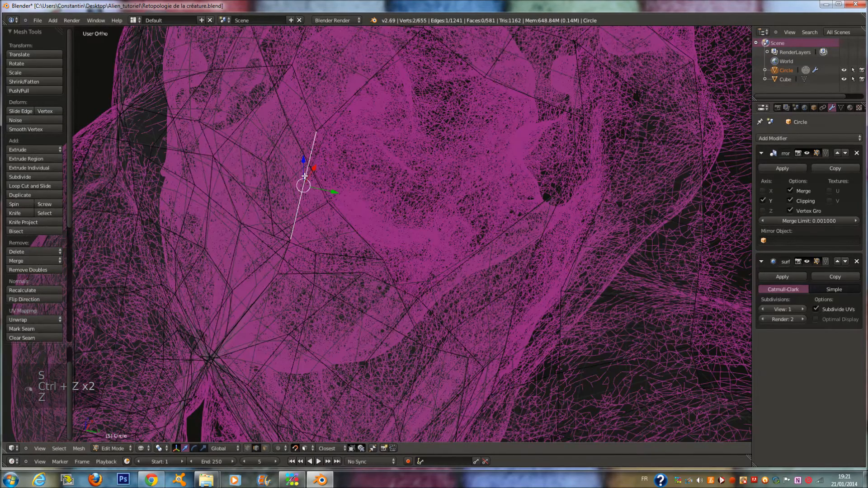
pyautogui.press('z')
pyautogui.press('e')
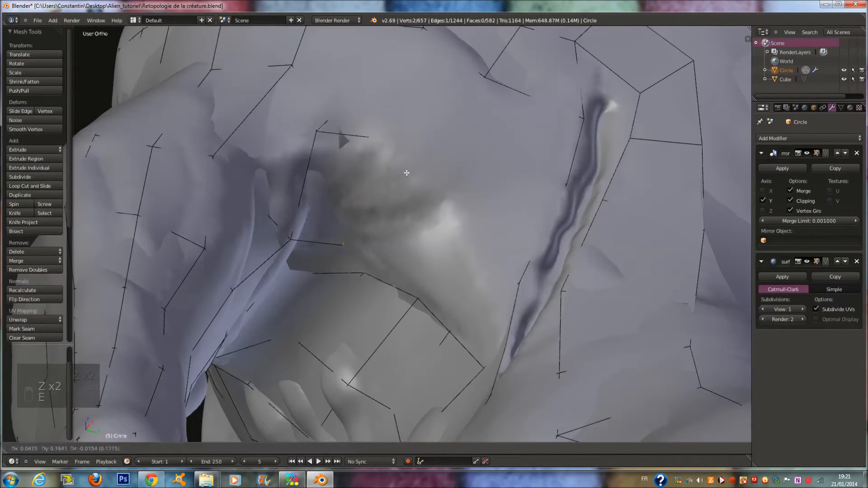
pyautogui.click(406, 173)
pyautogui.press('s')
pyautogui.click(377, 176)
# - Make a face joining the extruded armpit strip to the edge of the side mesh below it
pyautogui.moveTo(378, 156); pyautogui.dragTo(365, 127, button='middle')
pyautogui.press('z')
pyautogui.press('a')
pyautogui.press('a')
pyautogui.press('a')
pyautogui.rightClick(306, 177)
pyautogui.keyDown('shift'); pyautogui.rightClick(310, 249); pyautogui.keyUp('shift')
pyautogui.moveTo(314, 209); pyautogui.dragTo(327, 257, button='middle')
pyautogui.press('f')
# - Scale the new armpit face to about 0.79, shift it over the sculpt and rotate it about 17 degrees
pyautogui.press('z')
pyautogui.moveTo(378, 246); pyautogui.dragTo(361, 192, button='middle')
pyautogui.press('s')
pyautogui.click(352, 187)
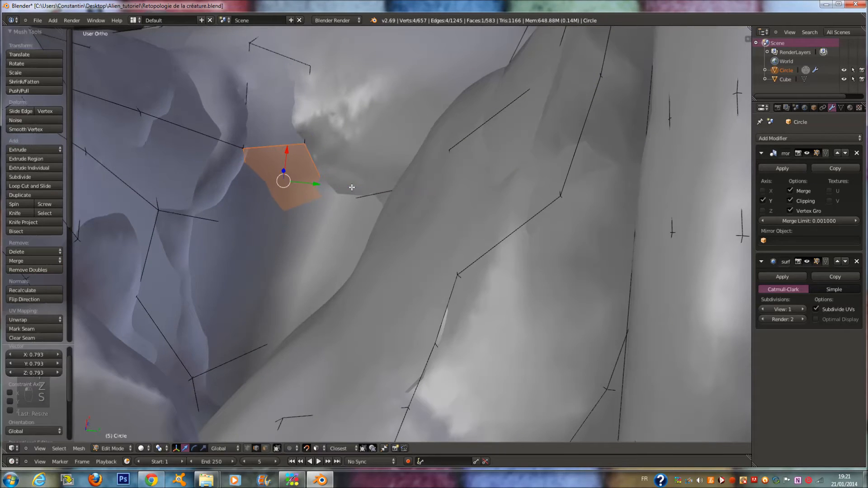
pyautogui.press('g')
pyautogui.click(363, 134)
pyautogui.press('r')
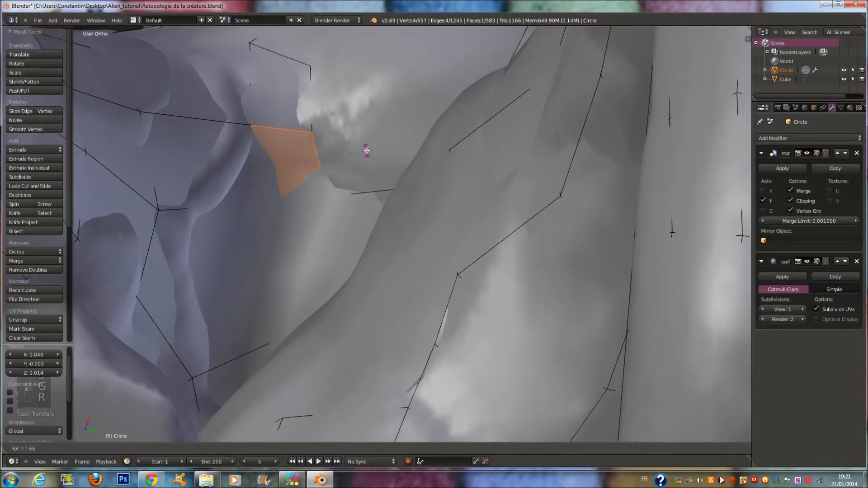
pyautogui.click(361, 161)
pyautogui.press('z')
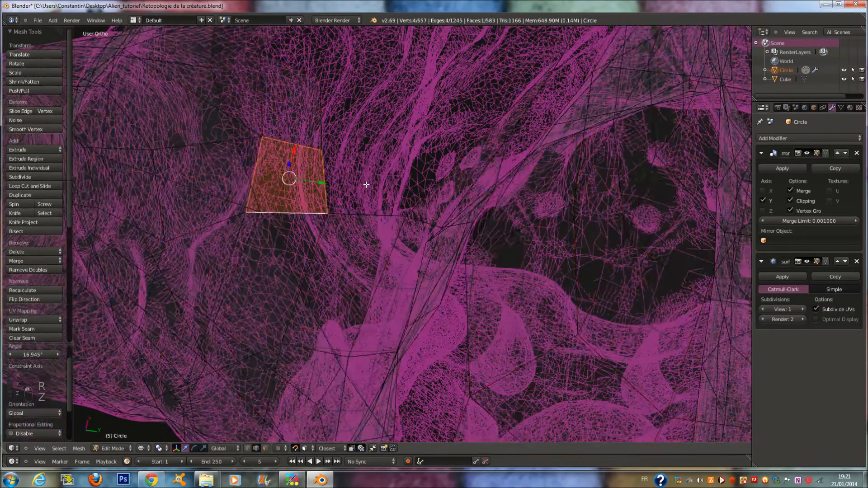
pyautogui.press('a')
pyautogui.press('a')
pyautogui.press('a')
pyautogui.moveTo(372, 199)
pyautogui.mouseDown(button='middle')
pyautogui.moveTo(382, 254)
pyautogui.moveTo(380, 229)
pyautogui.moveTo(339, 248)
pyautogui.moveTo(356, 258)
pyautogui.mouseUp(button='middle')
pyautogui.press('z')
pyautogui.press('a')
pyautogui.hotkey('ctrl', 'r')
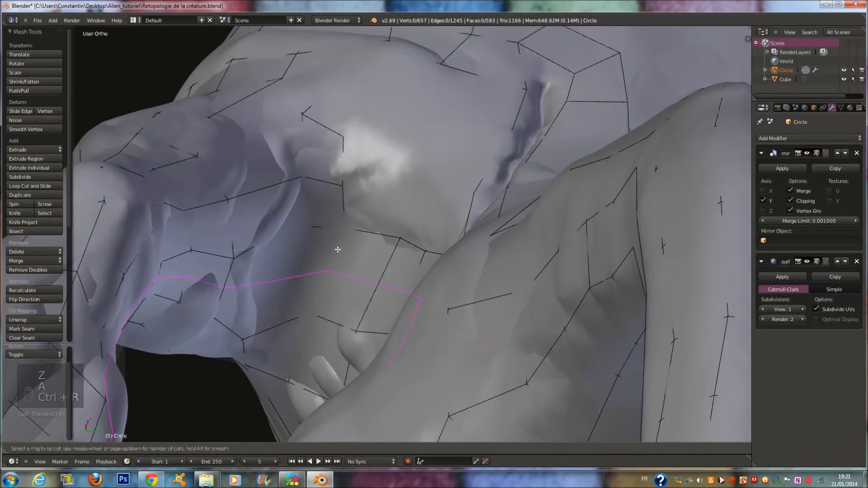
pyautogui.rightClick(337, 248)
# - Move the outer edge of the armpit strip toward the shoulder blade and fill the gap above it with a face
pyautogui.scroll(2, 345, 244)
pyautogui.press('z')
pyautogui.moveTo(348, 242); pyautogui.dragTo(528, 260, button='middle')
pyautogui.press('a')
pyautogui.rightClick(534, 285)
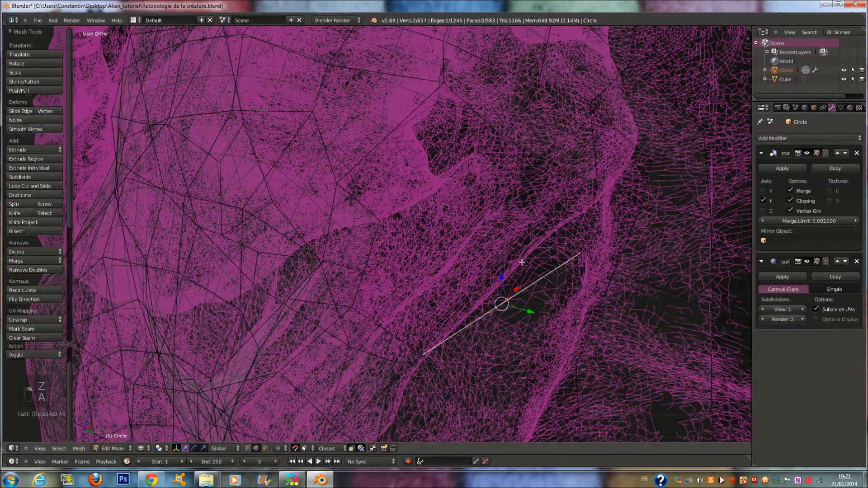
pyautogui.press('a')
pyautogui.press('a')
pyautogui.press('a')
pyautogui.press('a')
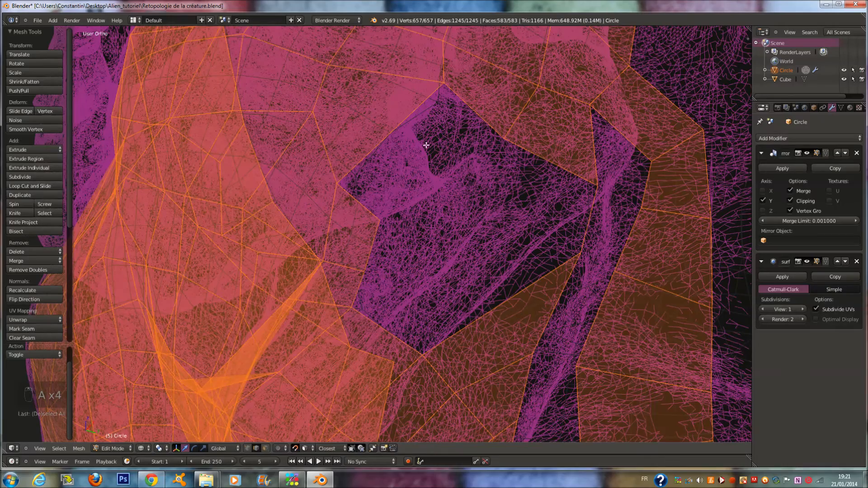
pyautogui.moveTo(379, 198); pyautogui.dragTo(419, 166, button='right')
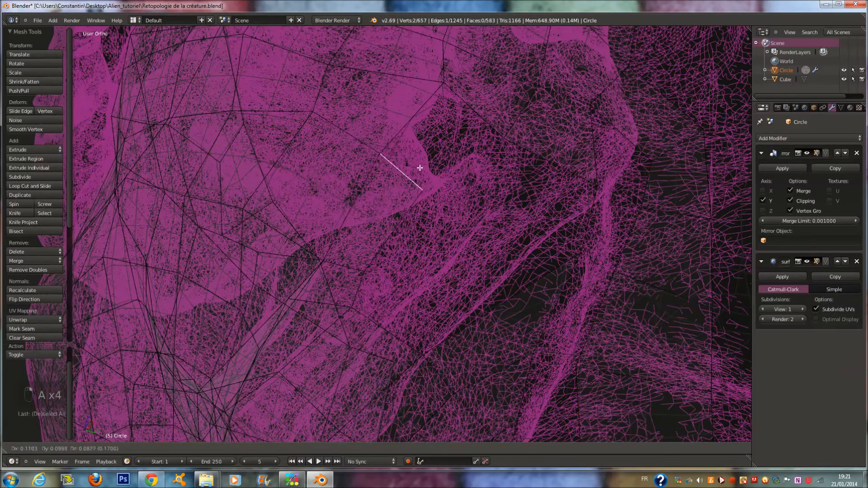
pyautogui.click(421, 166)
pyautogui.press('f')
pyautogui.press('a')
pyautogui.press('a')
pyautogui.press('a')
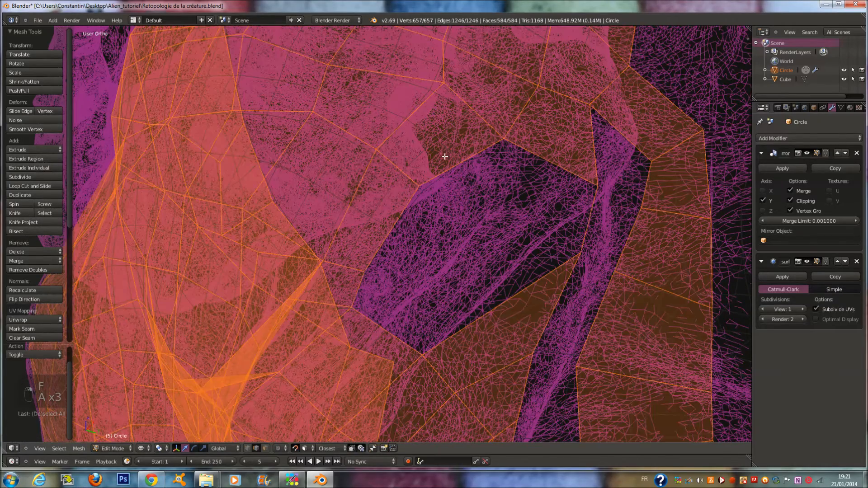
# - Reposition and scale the armpit-side border edge of the back hole over the sculpt
pyautogui.rightClick(405, 213)
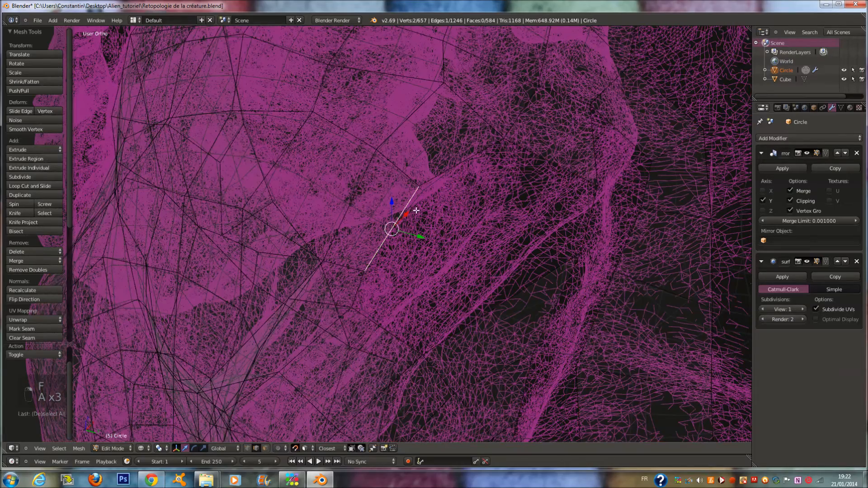
pyautogui.press('g')
pyautogui.click(418, 211)
pyautogui.press('g')
pyautogui.click(358, 169)
pyautogui.press('s')
pyautogui.click(454, 136)
pyautogui.press('a')
pyautogui.press('a')
pyautogui.press('a')
pyautogui.press('a')
pyautogui.press('a')
pyautogui.press('a')
pyautogui.press('a')
# - Examine the remaining hole beside the back groove against the surrounding mesh flow
pyautogui.scroll(-5, 471, 148)
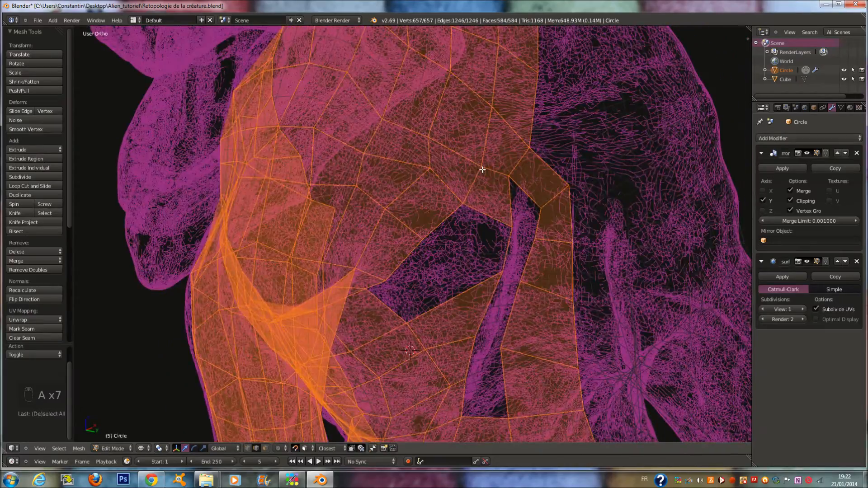
pyautogui.moveTo(482, 169); pyautogui.dragTo(464, 237, button='middle')
pyautogui.scroll(2, 464, 237)
pyautogui.press('a')
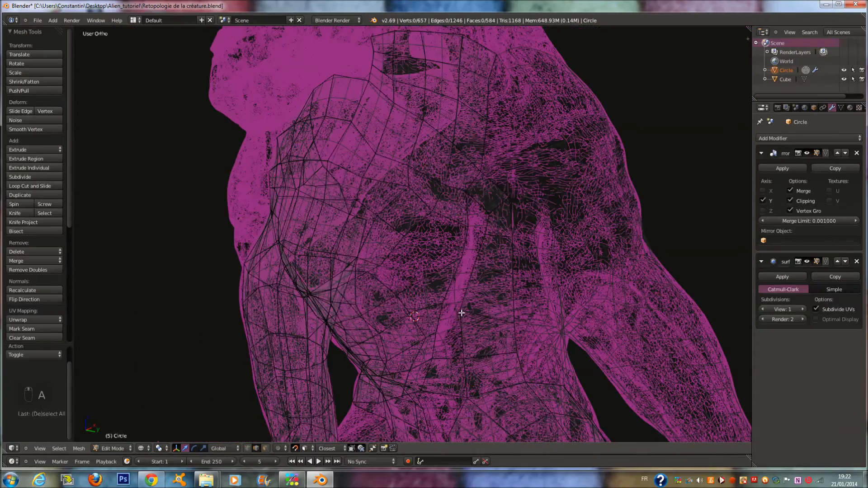
pyautogui.press('a')
pyautogui.moveTo(441, 315)
pyautogui.mouseDown(button='middle')
pyautogui.moveTo(454, 337)
pyautogui.moveTo(461, 314)
pyautogui.moveTo(427, 289)
pyautogui.mouseUp(button='middle')
pyautogui.scroll(-3, 453, 337)
pyautogui.scroll(-3, 456, 312)
pyautogui.scroll(2, 426, 294)
pyautogui.press('z')
pyautogui.scroll(2, 424, 288)
pyautogui.press('z')
pyautogui.scroll(6, 436, 266)
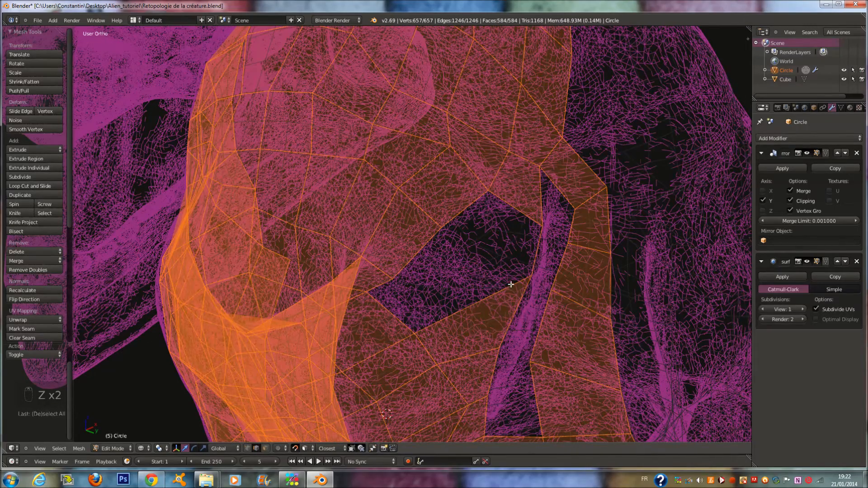
# - Extrude the hole's armpit-side edge inward toward the back groove
pyautogui.rightClick(432, 242)
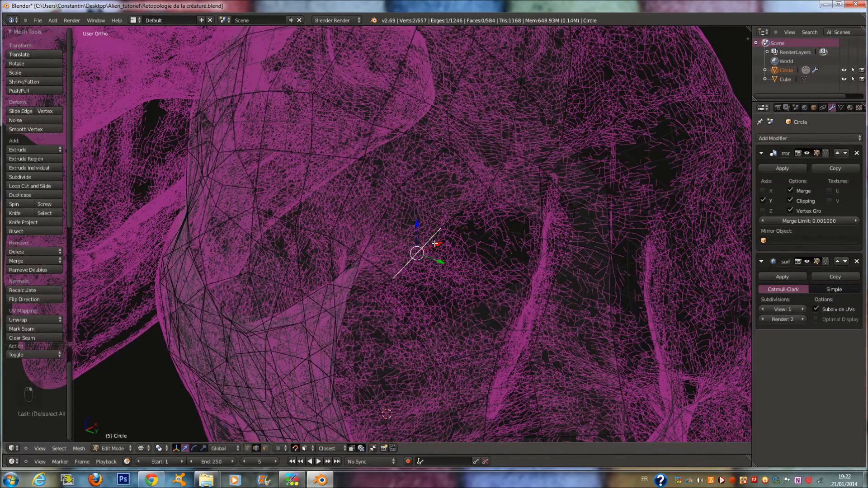
pyautogui.press('e')
pyautogui.click(466, 254)
pyautogui.press('a')
pyautogui.press('a')
pyautogui.press('a')
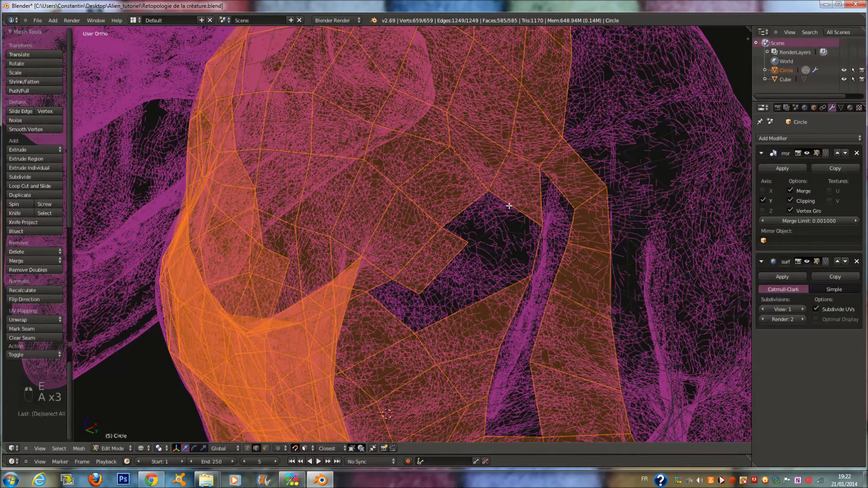
# - Make a face between the hole's upper border edge and the side of the extruded face
pyautogui.rightClick(509, 209)
pyautogui.keyDown('shift'); pyautogui.rightClick(463, 235); pyautogui.keyUp('shift')
pyautogui.press('f')
pyautogui.press('a')
pyautogui.press('a')
pyautogui.press('a')
# - Close the corner beside the back groove with a triangular face and subdivide its open lower edge with one cut
pyautogui.rightClick(536, 254)
pyautogui.keyDown('shift'); pyautogui.rightClick(502, 265); pyautogui.keyUp('shift')
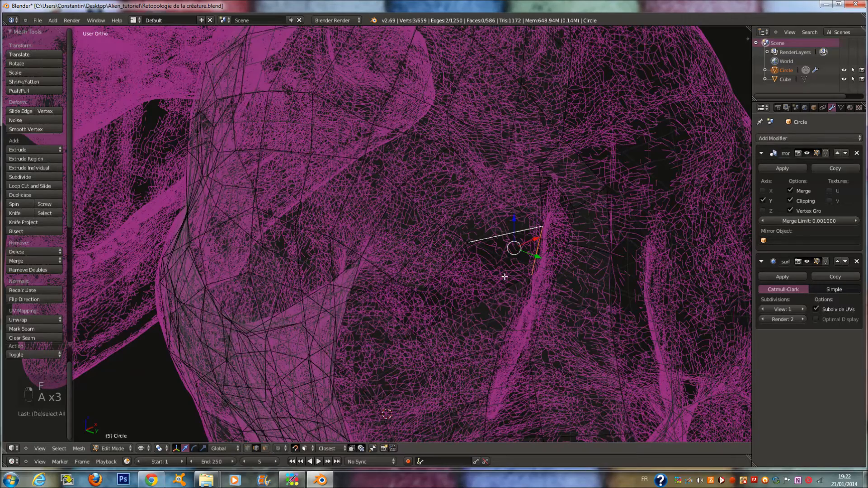
pyautogui.press('f')
pyautogui.rightClick(505, 256)
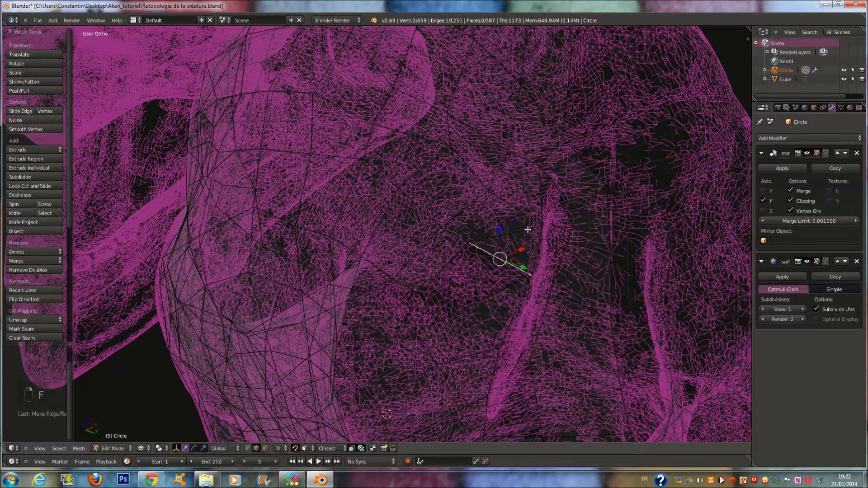
pyautogui.press('x')
pyautogui.press('w')
pyautogui.click(573, 224)
# - Rotate the groove-side half of the subdivided edge slightly
pyautogui.rightClick(530, 264)
pyautogui.press('r')
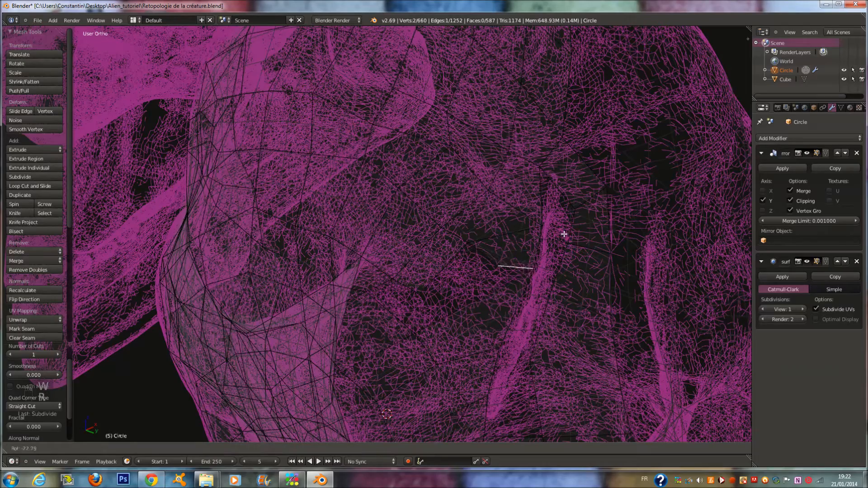
pyautogui.click(561, 249)
pyautogui.press('a')
pyautogui.press('a')
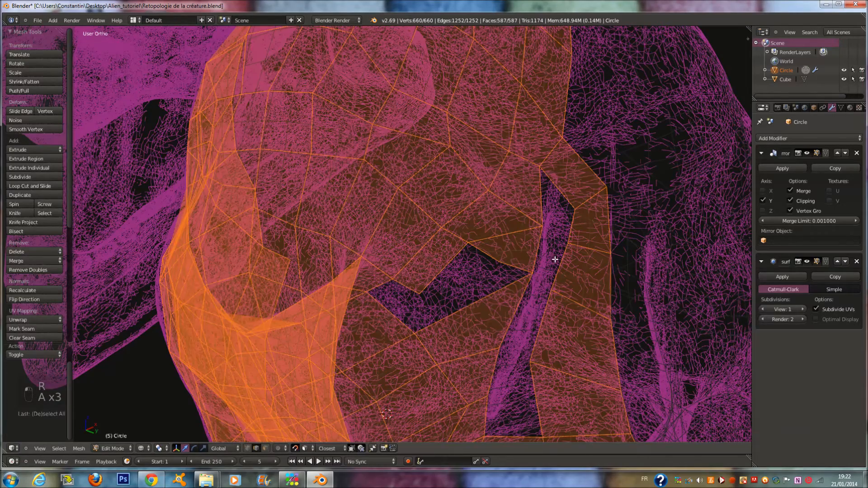
# - Fill the groove-side end of the remaining hole with a triangular face and subdivide its open edge with one cut
pyautogui.rightClick(499, 290)
pyautogui.keyDown('shift'); pyautogui.rightClick(452, 262); pyautogui.keyUp('shift')
pyautogui.keyDown('shift'); pyautogui.rightClick(484, 251); pyautogui.keyUp('shift')
pyautogui.hotkey('ctrl', 'z')
pyautogui.hotkey('ctrl', 'z')
pyautogui.keyDown('shift'); pyautogui.rightClick(518, 265); pyautogui.keyUp('shift')
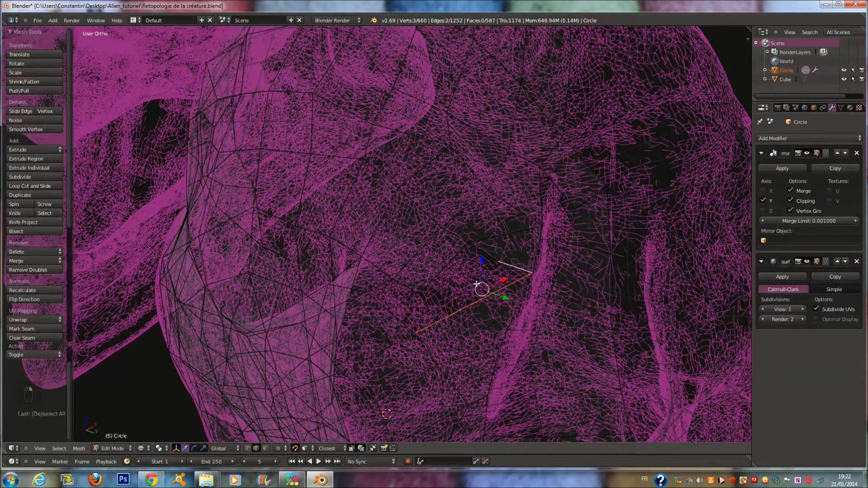
pyautogui.press('f')
pyautogui.press('w')
pyautogui.click(479, 265)
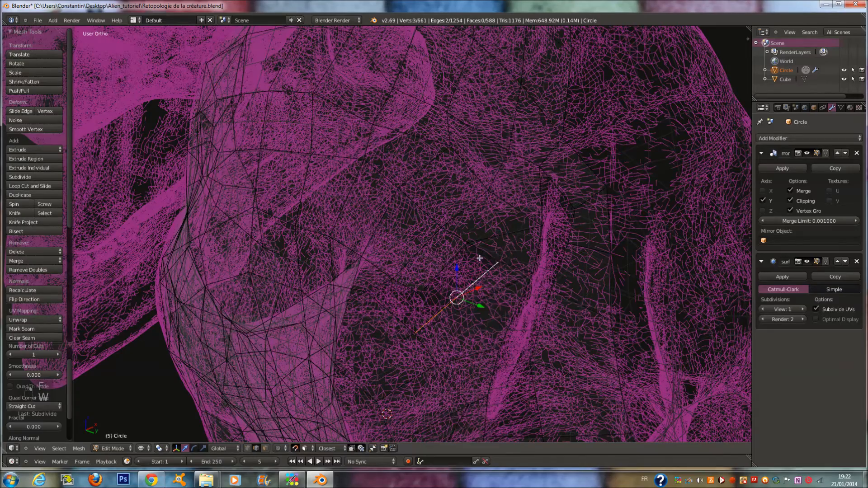
# - Rotate the newly subdivided edge at the groove-side end of the hole slightly
pyautogui.press('r')
pyautogui.click(506, 267)
pyautogui.press('a')
pyautogui.press('a')
pyautogui.press('a')
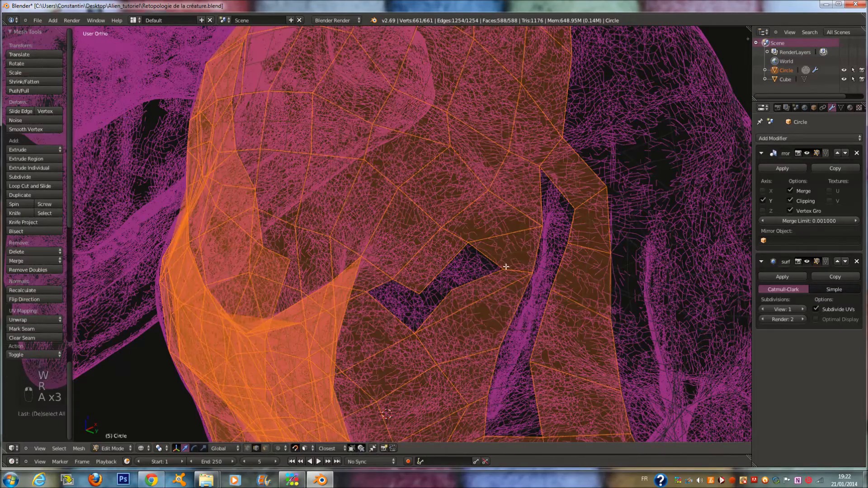
# - Make a quad face between the hole's upper border edge and the adjacent half of the subdivided edge
pyautogui.rightClick(473, 280)
pyautogui.keyDown('shift'); pyautogui.rightClick(455, 265); pyautogui.keyUp('shift')
pyautogui.press('f')
pyautogui.press('a')
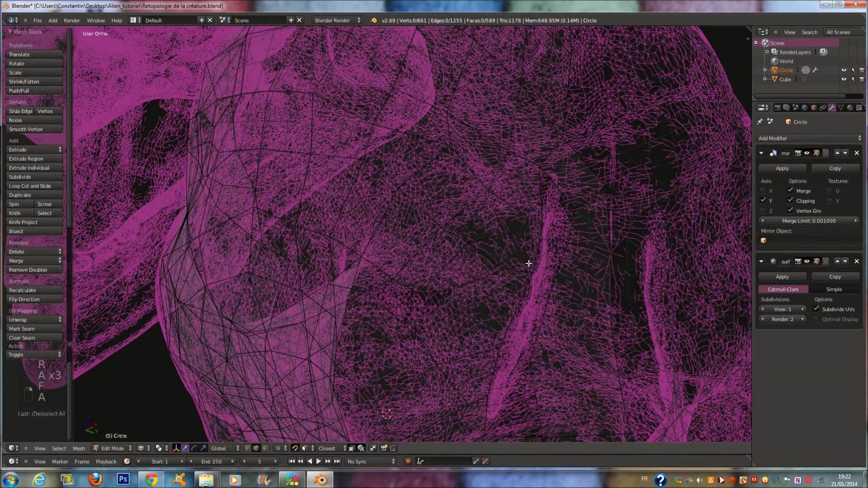
pyautogui.press('a')
pyautogui.press('a')
pyautogui.scroll(1, 531, 269)
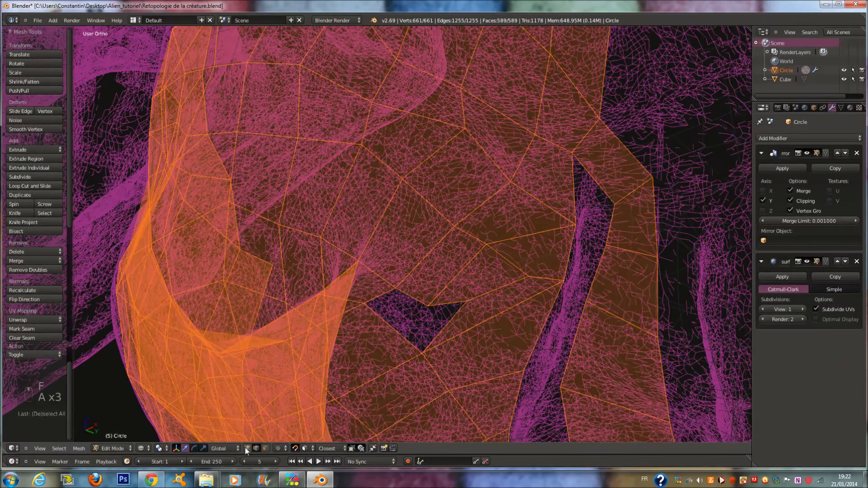
# - Raise the inner vertex of the hole's upper border and reposition the vertex between the hole and the back groove
pyautogui.rightClick(439, 305)
pyautogui.press('g')
pyautogui.click(453, 284)
pyautogui.rightClick(492, 245)
pyautogui.press('g')
pyautogui.click(519, 221)
pyautogui.press('g')
pyautogui.click(529, 248)
pyautogui.press('a')
pyautogui.press('a')
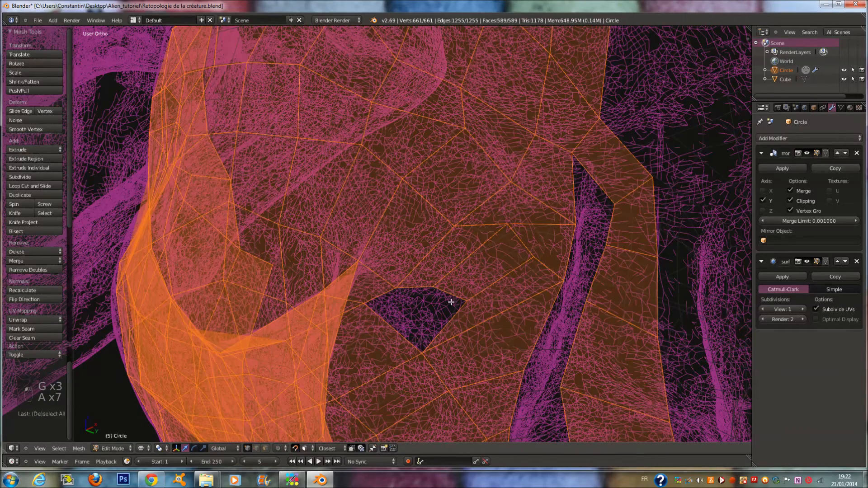
# - Move the vertex near the back groove slightly down and its armpit-side neighbour slightly up to even out the quads
pyautogui.rightClick(515, 230)
pyautogui.press('g')
pyautogui.click(519, 241)
pyautogui.rightClick(459, 226)
pyautogui.press('g')
pyautogui.click(470, 212)
pyautogui.press('a')
pyautogui.press('a')
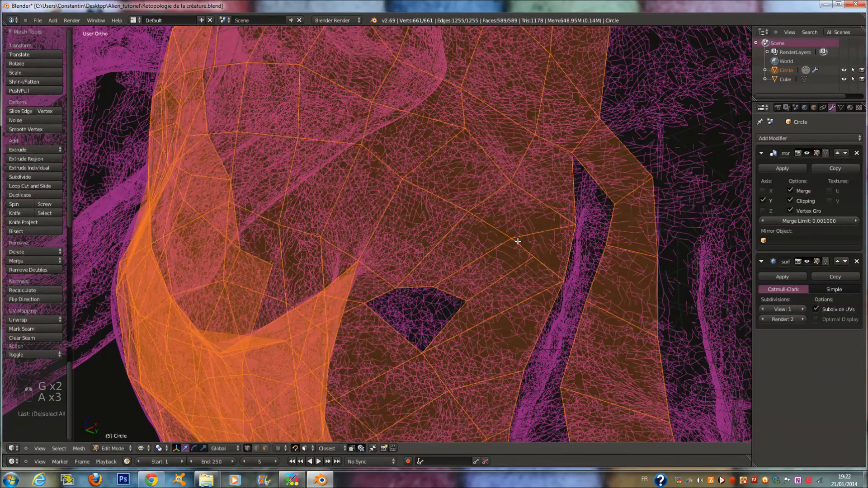
# - Delete the small face bordering the back groove
pyautogui.click(266, 448)
pyautogui.rightClick(548, 248)
pyautogui.press('x')
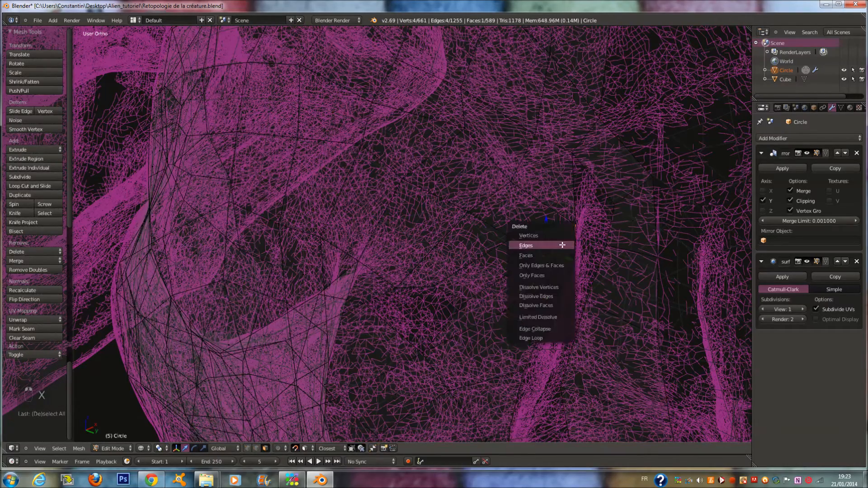
pyautogui.click(554, 255)
pyautogui.press('a')
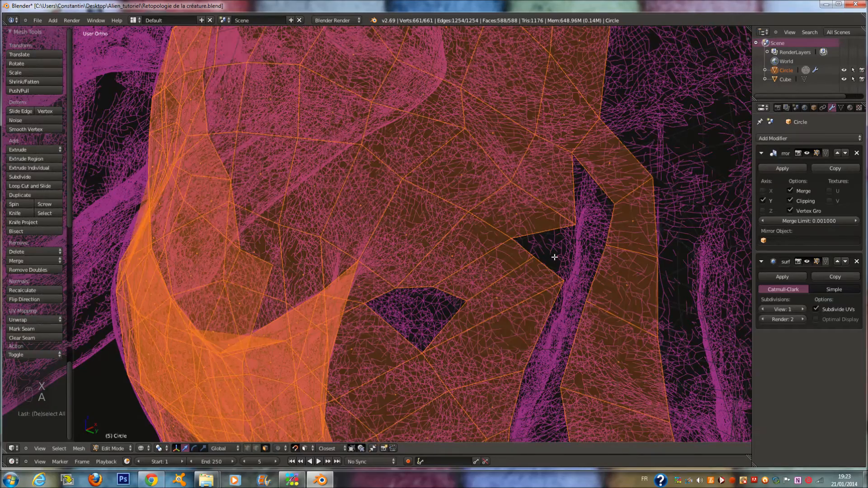
# - Fill the armpit side of the remaining hole with a quad face between four of its border vertices
pyautogui.click(249, 448)
pyautogui.scroll(2, 388, 363)
pyautogui.press('a')
pyautogui.rightClick(444, 379)
pyautogui.keyDown('shift'); pyautogui.rightClick(458, 310); pyautogui.keyUp('shift')
pyautogui.keyDown('shift'); pyautogui.rightClick(405, 312); pyautogui.keyUp('shift')
pyautogui.keyDown('shift'); pyautogui.rightClick(364, 337); pyautogui.keyUp('shift')
pyautogui.press('f')
pyautogui.press('a')
pyautogui.press('a')
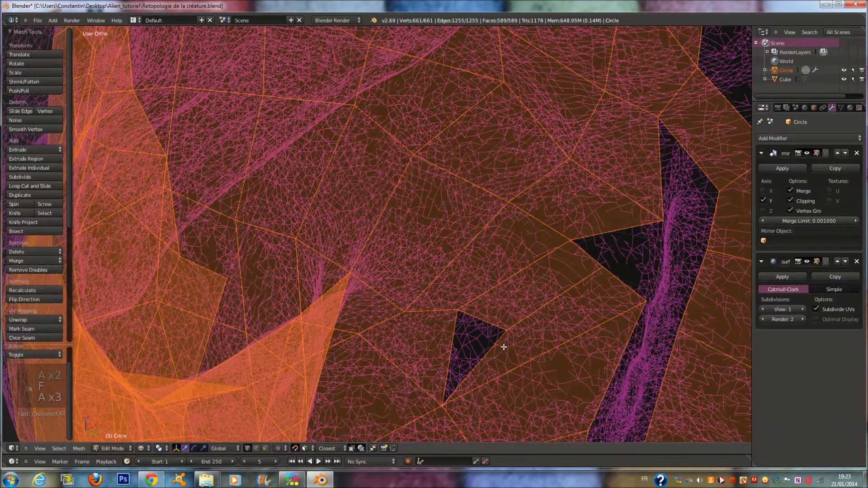
# - Move the middle vertex of the gap beside the back groove and fill the gap with a face
pyautogui.rightClick(606, 262)
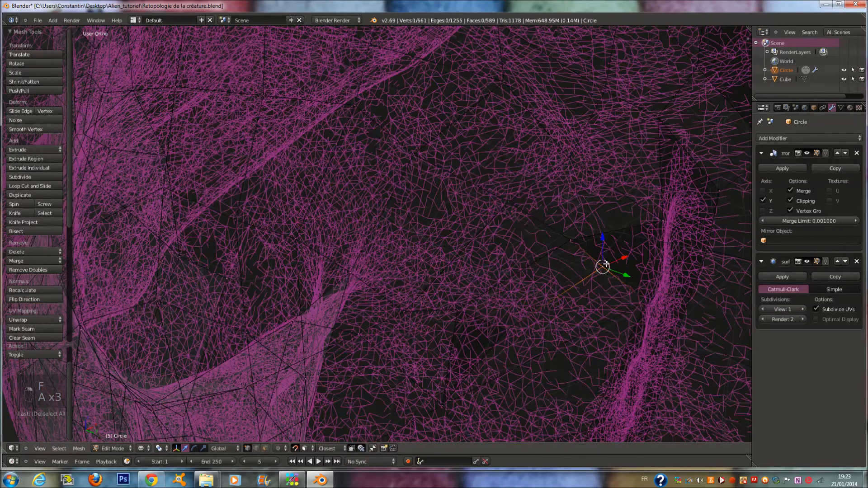
pyautogui.press('g')
pyautogui.click(595, 277)
pyautogui.keyDown('shift'); pyautogui.rightClick(645, 301); pyautogui.keyUp('shift')
pyautogui.keyDown('shift'); pyautogui.rightClick(653, 231); pyautogui.keyUp('shift')
pyautogui.press('f')
pyautogui.press('a')
pyautogui.press('a')
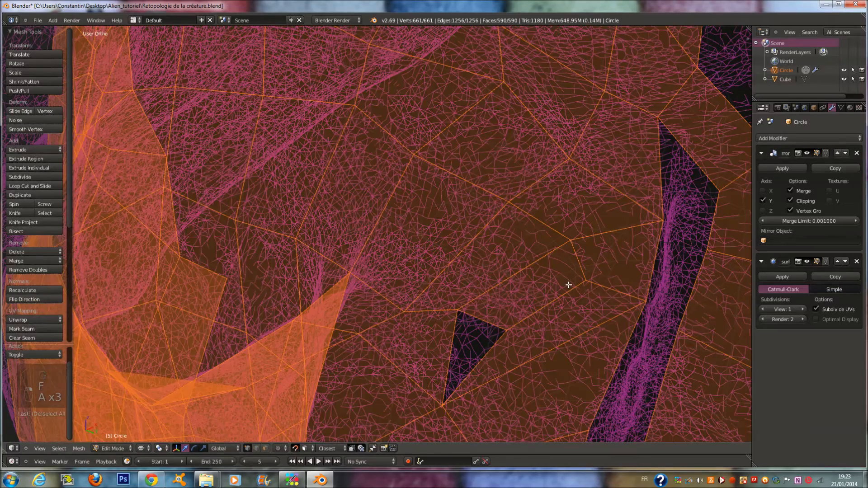
# - Delete the two narrow faces between the triangular hole and the face bordering the back groove
pyautogui.press('a')
pyautogui.click(264, 449)
pyautogui.press('c')
pyautogui.moveTo(524, 301)
pyautogui.mouseDown()
pyautogui.moveTo(519, 317)
pyautogui.moveTo(536, 330)
pyautogui.mouseUp()
pyautogui.rightClick(535, 330)
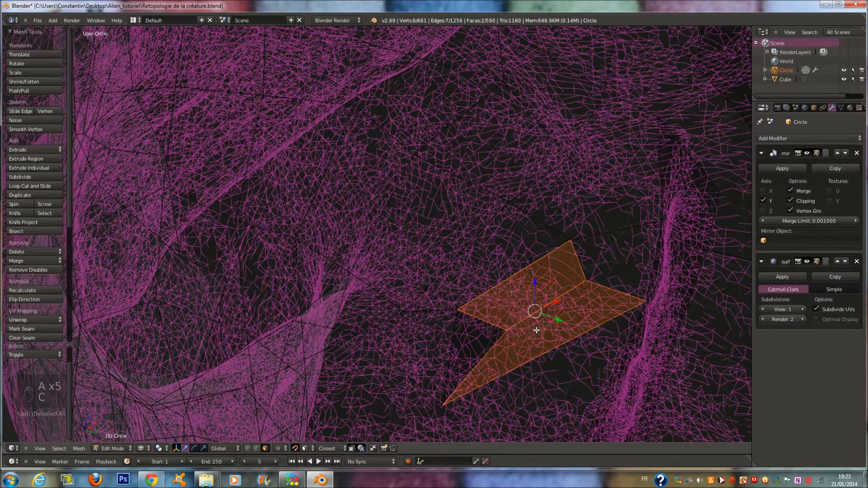
pyautogui.press('x')
pyautogui.click(534, 329)
pyautogui.press('a')
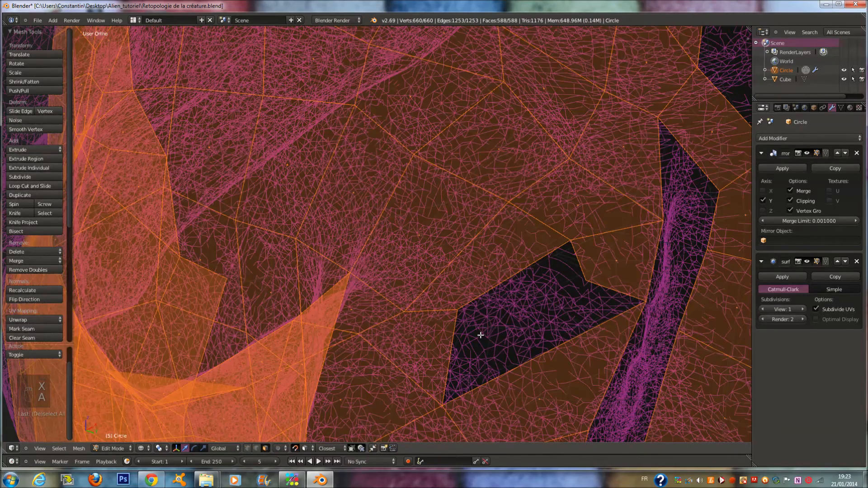
# - Bridge the long lower and upper border edges of the hole with a single quad face
pyautogui.scroll(-1, 481, 334)
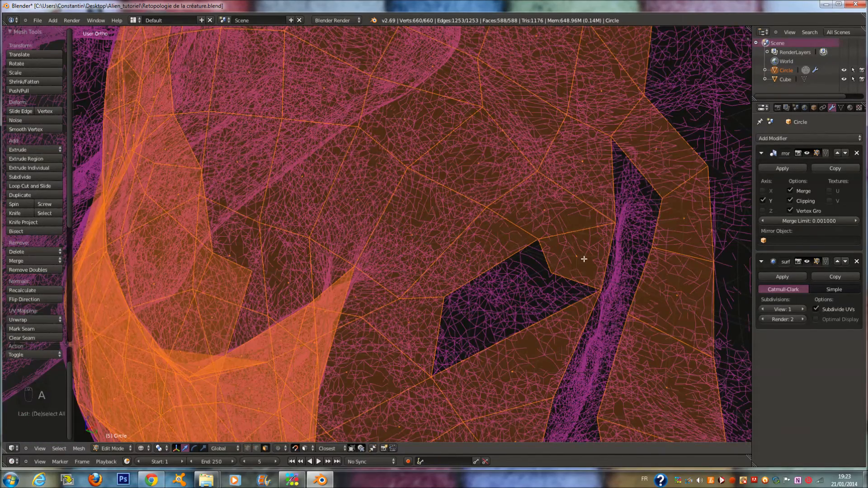
pyautogui.press('a')
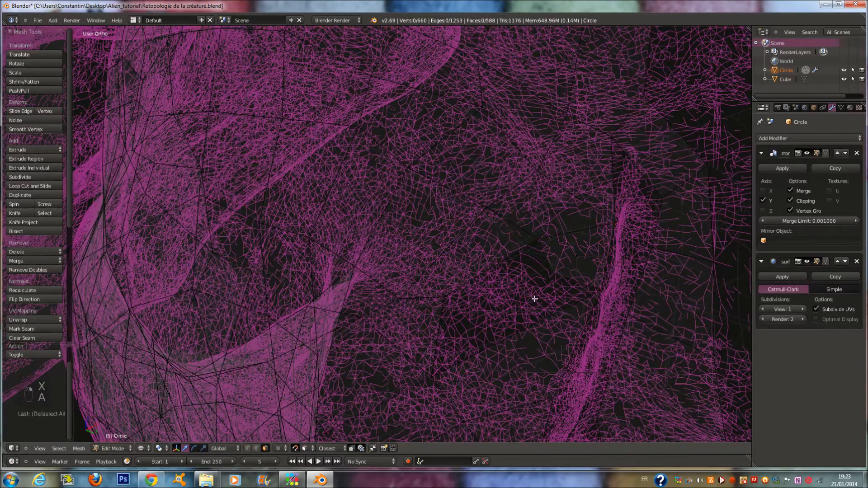
pyautogui.press('a')
pyautogui.scroll(1, 338, 384)
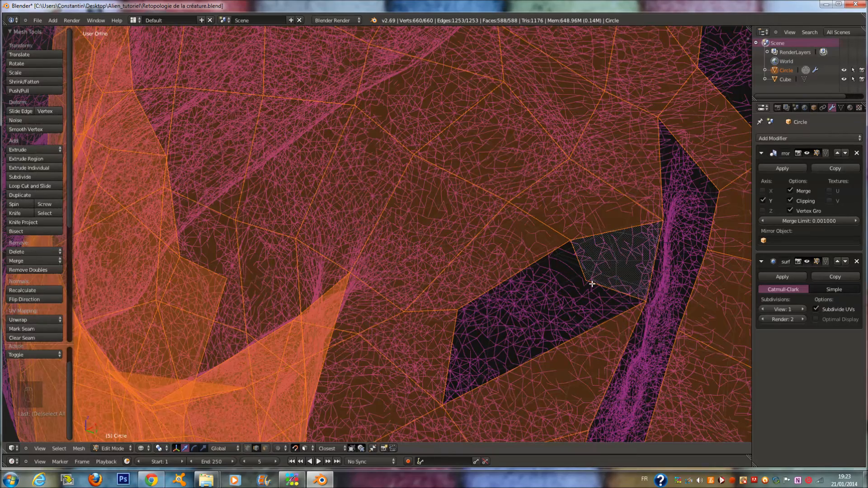
pyautogui.rightClick(535, 353)
pyautogui.keyDown('shift'); pyautogui.rightClick(513, 285); pyautogui.keyUp('shift')
pyautogui.press('f')
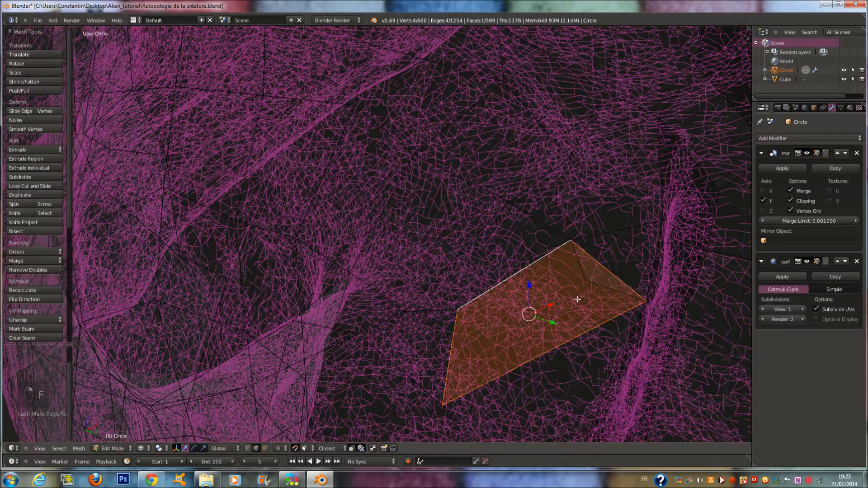
pyautogui.press('a')
pyautogui.press('a')
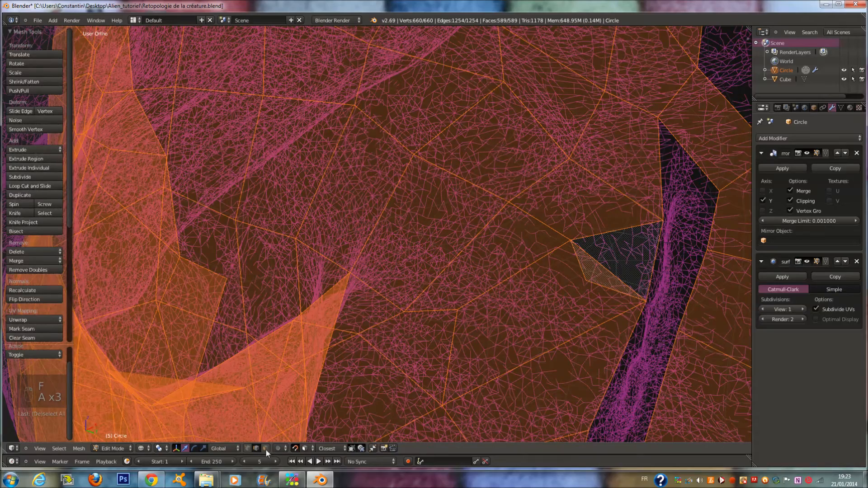
# - Delete the overlapping face beside the back groove together with its leftover middle vertex
pyautogui.rightClick(610, 270)
pyautogui.press('x')
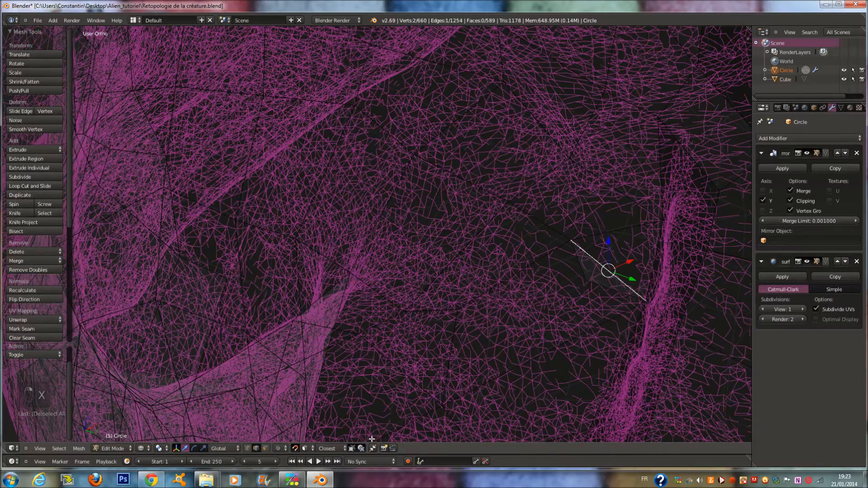
pyautogui.click(264, 448)
pyautogui.rightClick(594, 260)
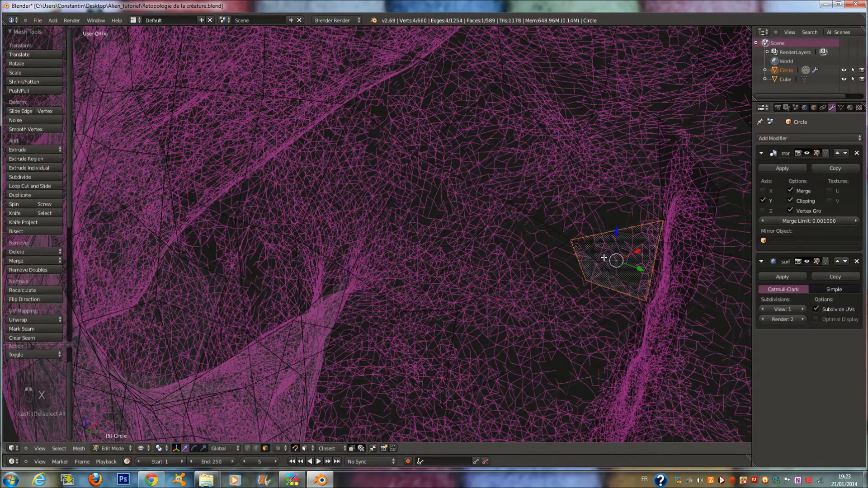
pyautogui.press('x')
pyautogui.click(600, 252)
pyautogui.press('a')
pyautogui.press('a')
pyautogui.press('a')
pyautogui.press('a')
pyautogui.press('a')
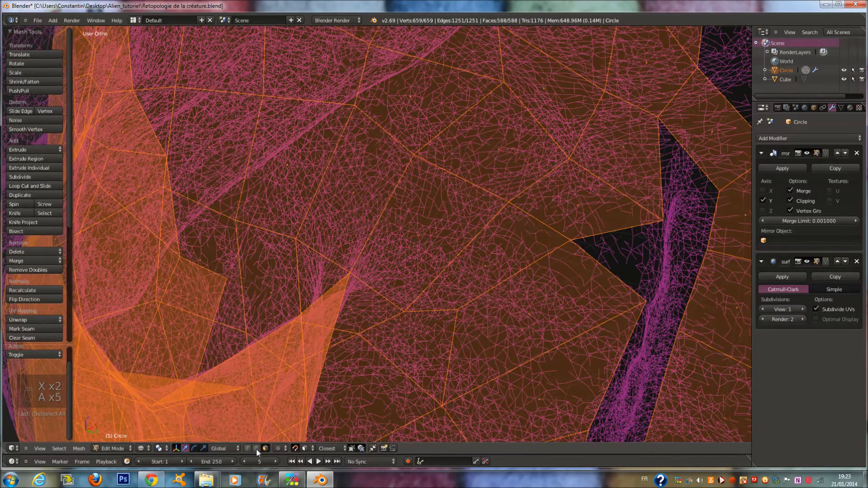
# - Fill the notch beside the back groove with a triangular face between its two border edges
pyautogui.rightClick(593, 265)
pyautogui.keyDown('shift'); pyautogui.rightClick(607, 245); pyautogui.keyUp('shift')
pyautogui.press('f')
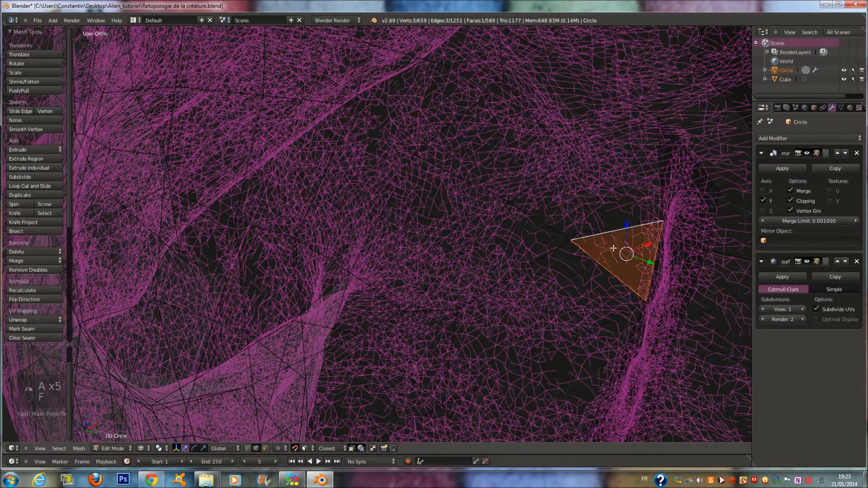
pyautogui.press('a')
pyautogui.press('a')
pyautogui.press('a')
pyautogui.press('a')
pyautogui.press('a')
# - Try a loop cut through the faces between the armpit and the back groove, inspect it in solid view and undo it
pyautogui.hotkey('ctrl', 'r')
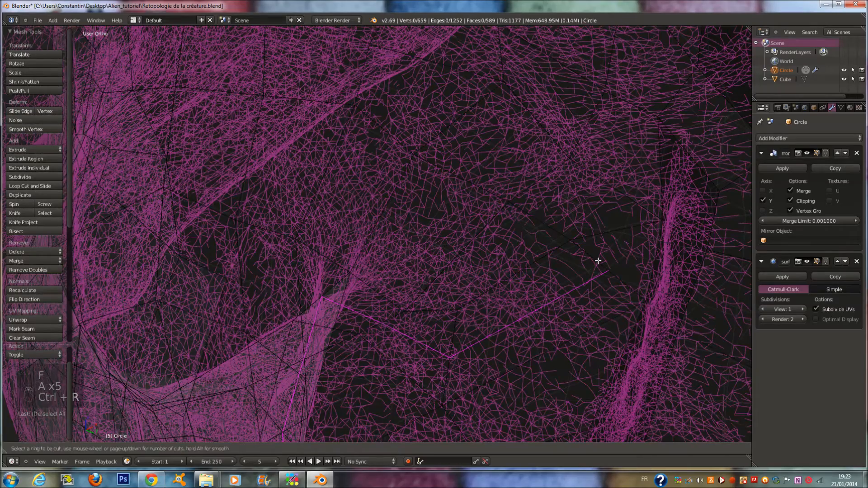
pyautogui.click(598, 261)
pyautogui.press('a')
pyautogui.press('z')
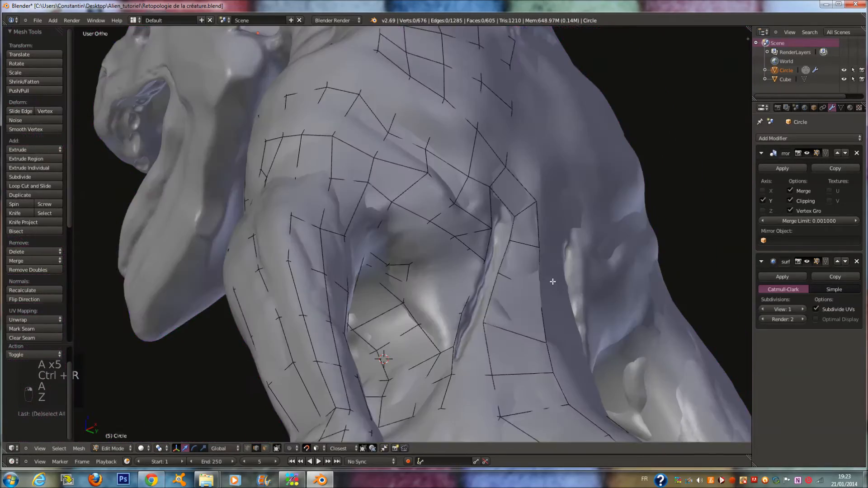
pyautogui.scroll(-1, 550, 281)
pyautogui.keyDown('ctrl'); pyautogui.scroll(2, 544, 281); pyautogui.keyUp('ctrl')
pyautogui.hotkey('ctrl', 'z')
pyautogui.hotkey('ctrl', 'z')
pyautogui.scroll(3, 459, 248)
# - Try another centred loop cut in wireframe view near the triangular face beside the back groove
pyautogui.press('z')
pyautogui.press('a')
pyautogui.press('a')
pyautogui.click(464, 237)
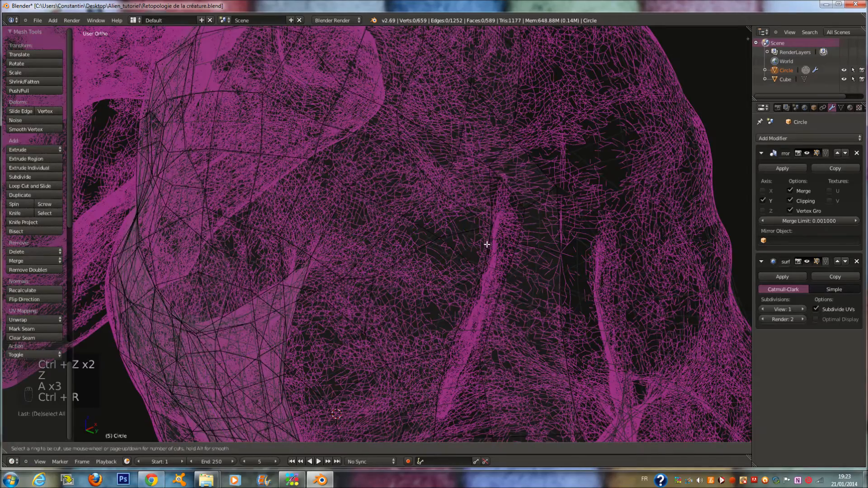
pyautogui.rightClick(486, 245)
pyautogui.scroll(3, 493, 244)
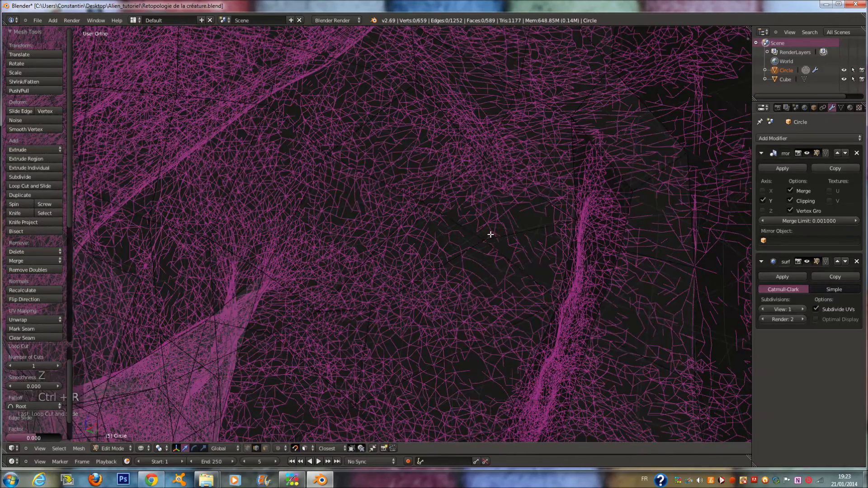
# - Subdivide the triangular face's edge along the back groove with one cut
pyautogui.rightClick(568, 246)
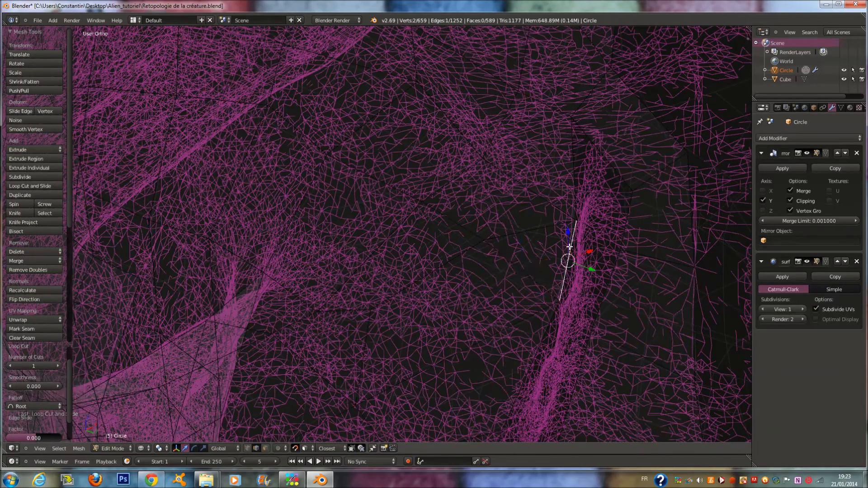
pyautogui.press('w')
pyautogui.click(588, 214)
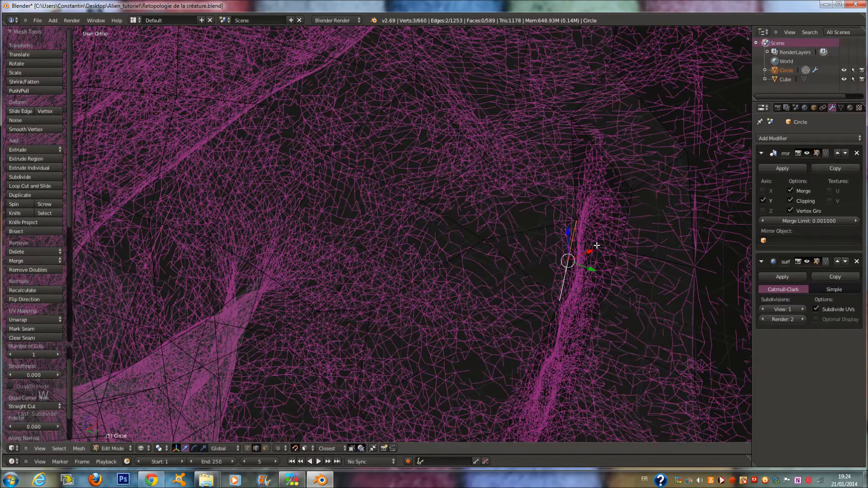
# - Reposition the lower groove-side corner vertex of the subdivided face along the rim of the back groove on the sculpt
pyautogui.rightClick(578, 297)
pyautogui.press('z')
pyautogui.moveTo(594, 284); pyautogui.dragTo(592, 283, button='middle')
pyautogui.press('g')
pyautogui.click(569, 282)
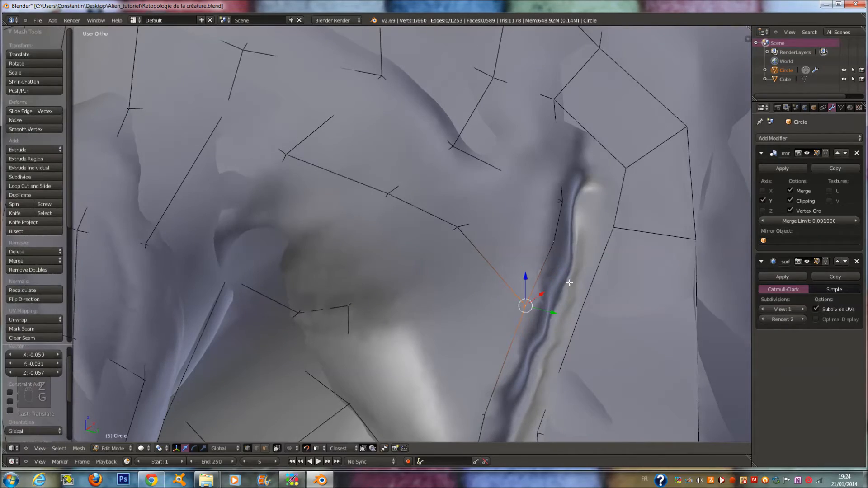
pyautogui.press('g')
pyautogui.click(553, 256)
pyautogui.press('z')
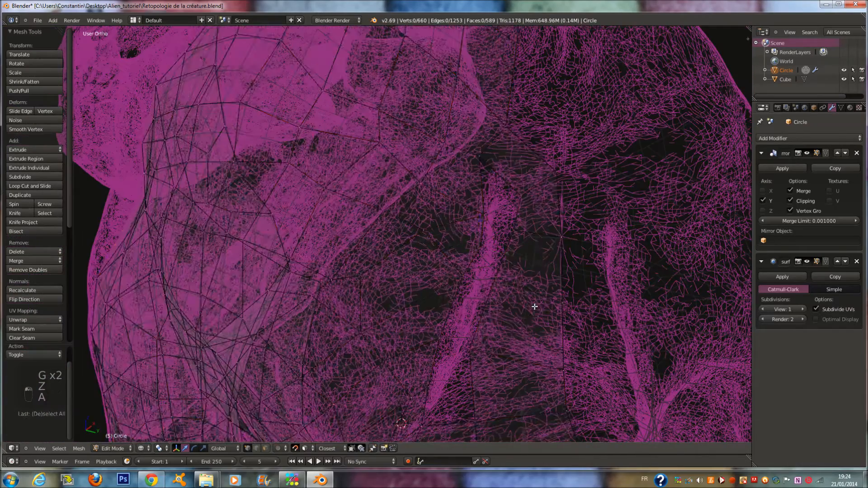
pyautogui.press('a')
pyautogui.press('a')
pyautogui.press('a')
# - Move the three rim vertices along the armpit side of the back groove's lower half away from the groove, onto the sculpt
pyautogui.scroll(2, 524, 304)
pyautogui.press('z')
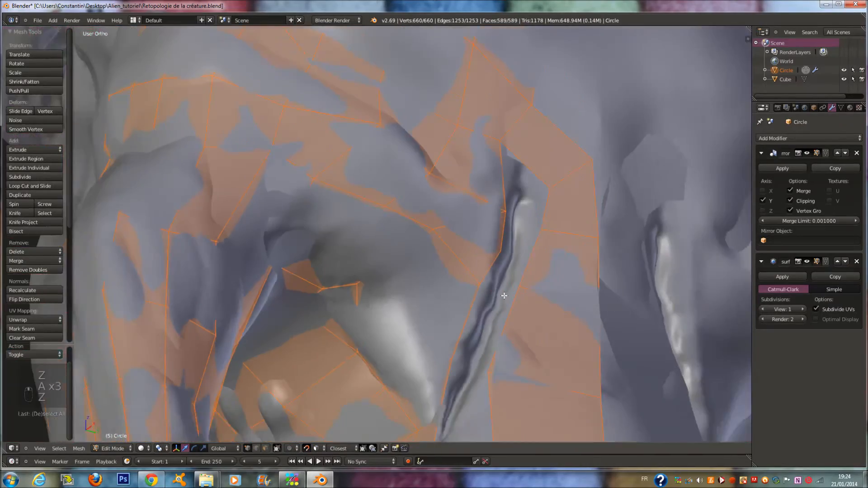
pyautogui.scroll(-2, 502, 295)
pyautogui.rightClick(460, 274)
pyautogui.scroll(2, 447, 351)
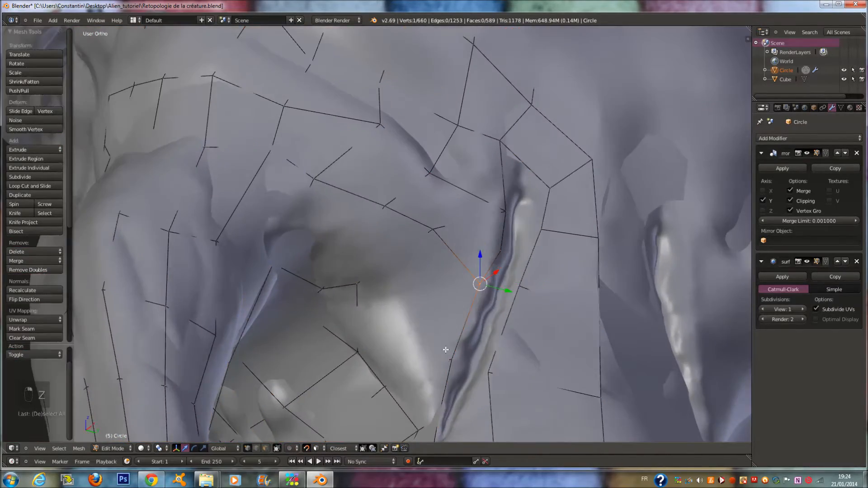
pyautogui.press('z')
pyautogui.keyDown('shift'); pyautogui.rightClick(450, 359); pyautogui.keyUp('shift')
pyautogui.keyDown('shift'); pyautogui.rightClick(436, 415); pyautogui.keyUp('shift')
pyautogui.press('z')
pyautogui.scroll(-2, 504, 314)
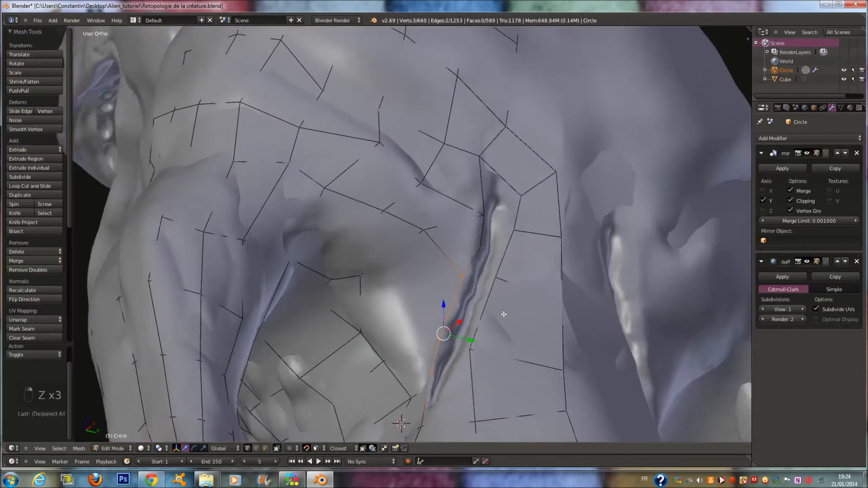
pyautogui.scroll(2, 487, 310)
pyautogui.press('g')
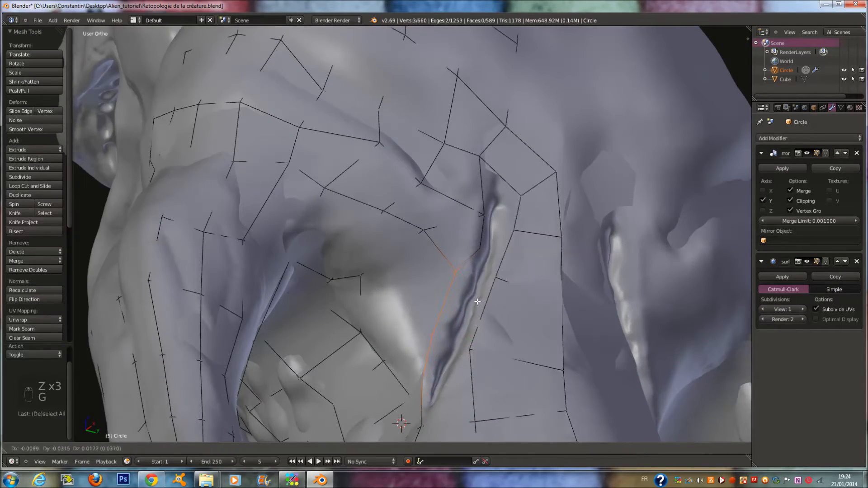
pyautogui.click(474, 299)
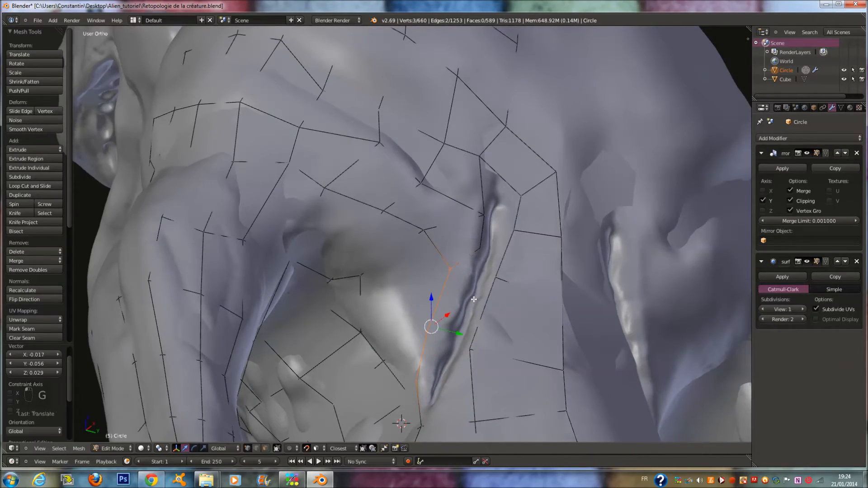
# - Examine the mesh around the back groove and lower back in wireframe and solid view
pyautogui.press('z')
pyautogui.press('a')
pyautogui.press('a')
pyautogui.press('a')
pyautogui.scroll(-2, 486, 320)
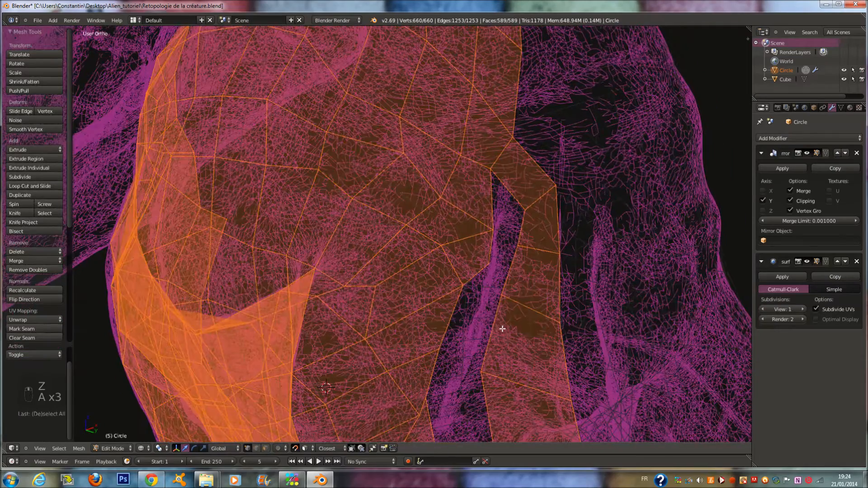
pyautogui.press('z')
pyautogui.scroll(-3, 484, 321)
pyautogui.moveTo(449, 310)
pyautogui.mouseDown(button='middle')
pyautogui.moveTo(466, 330)
pyautogui.moveTo(495, 289)
pyautogui.mouseUp(button='middle')
pyautogui.press('z')
pyautogui.scroll(2, 467, 340)
pyautogui.press('z')
pyautogui.scroll(2, 497, 285)
pyautogui.press('z')
pyautogui.press('a')
pyautogui.press('a')
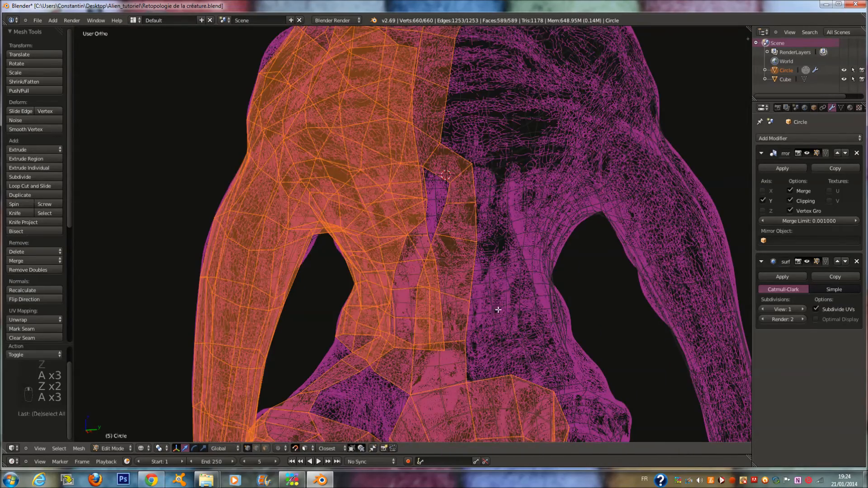
# - Extrude the lower back strip's bottom inner corner vertex sideways onto the mirror centre line above the tail
pyautogui.moveTo(511, 316); pyautogui.dragTo(519, 316, button='middle')
pyautogui.rightClick(484, 338)
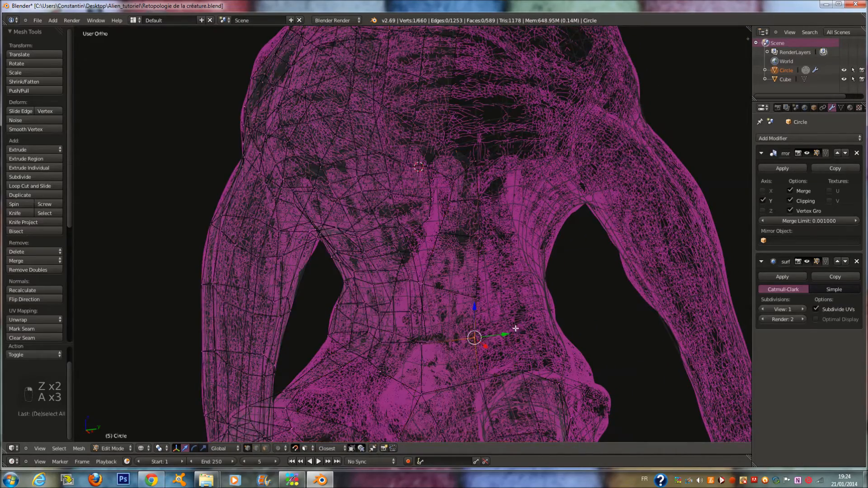
pyautogui.press('z')
pyautogui.press('e')
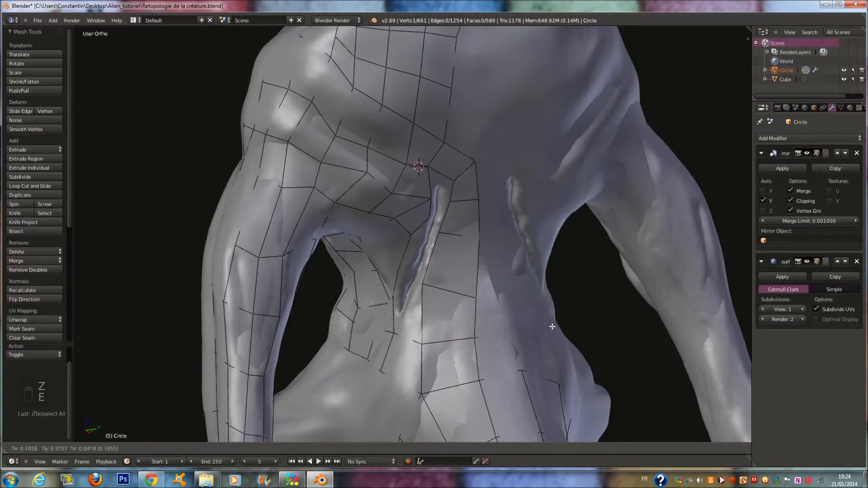
pyautogui.click(558, 324)
pyautogui.press('e')
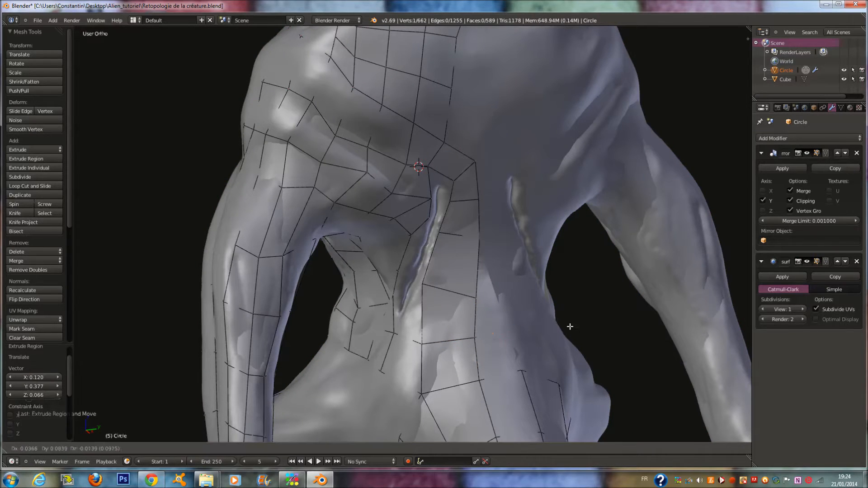
pyautogui.hotkey('ctrl', 'z')
pyautogui.hotkey('ctrl', 'z')
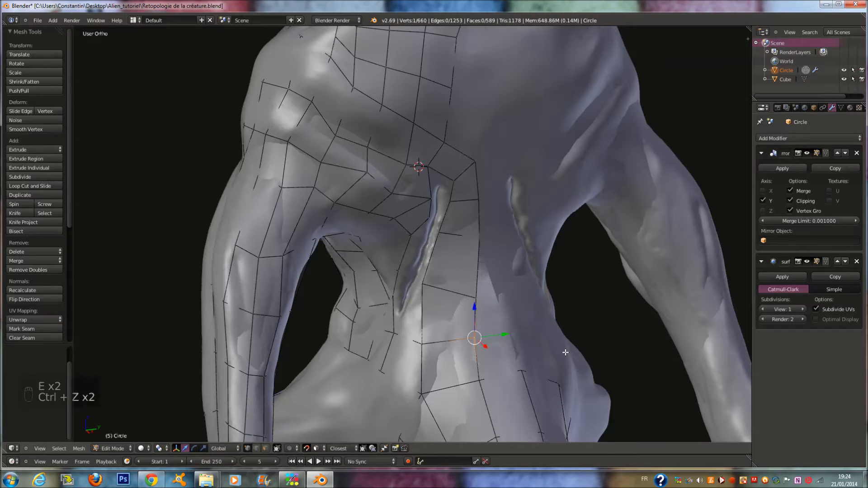
pyautogui.press('e')
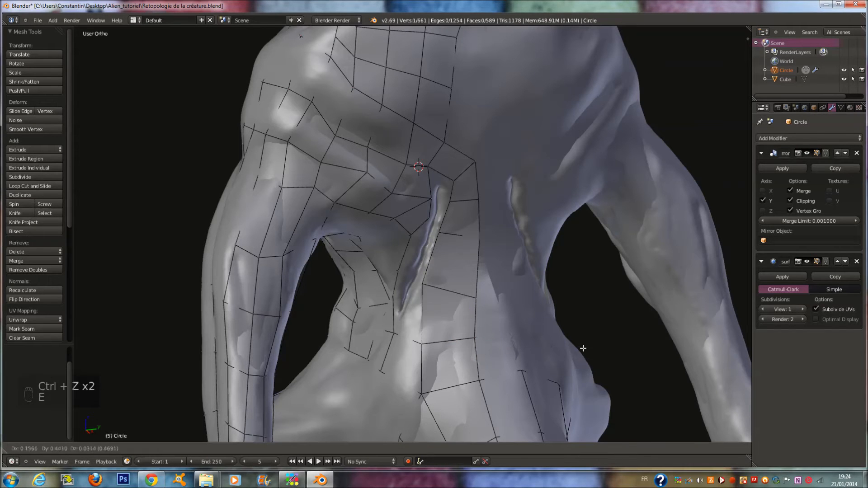
pyautogui.click(602, 347)
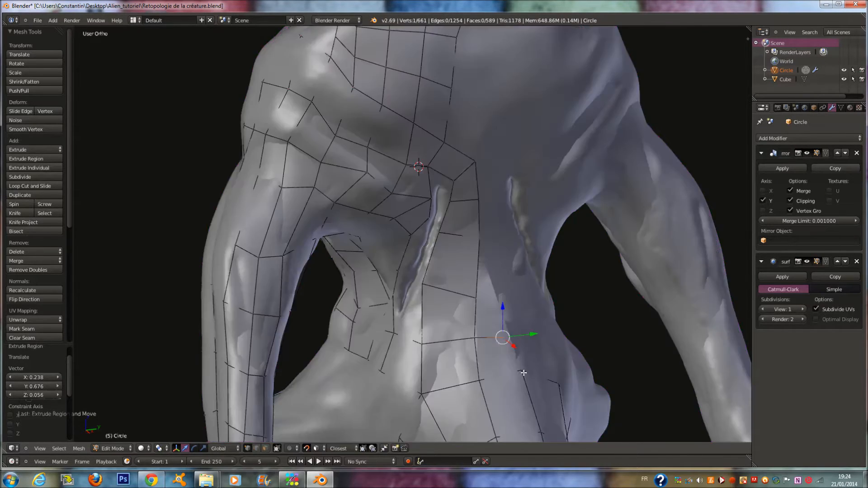
# - Try to fill a quad between the extruded vertex, the back strip's inner edge and the tail's top corner
pyautogui.keyDown('shift'); pyautogui.rightClick(522, 372); pyautogui.keyUp('shift')
pyautogui.keyDown('shift'); pyautogui.rightClick(481, 381); pyautogui.keyUp('shift')
pyautogui.keyDown('shift'); pyautogui.rightClick(478, 338); pyautogui.keyUp('shift')
pyautogui.press('f')
pyautogui.press('a')
pyautogui.press('a')
pyautogui.press('z')
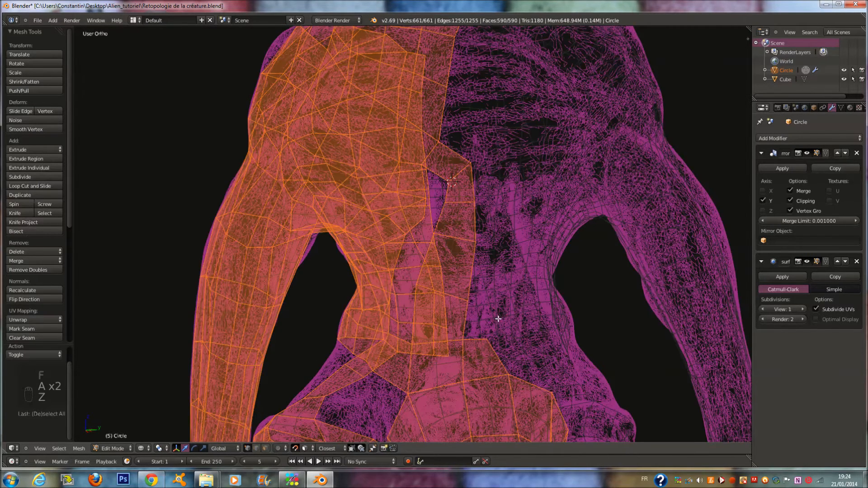
# - Try to reposition the extruded centre vertex above the base of the tail
pyautogui.rightClick(495, 335)
pyautogui.press('z')
pyautogui.press('g')
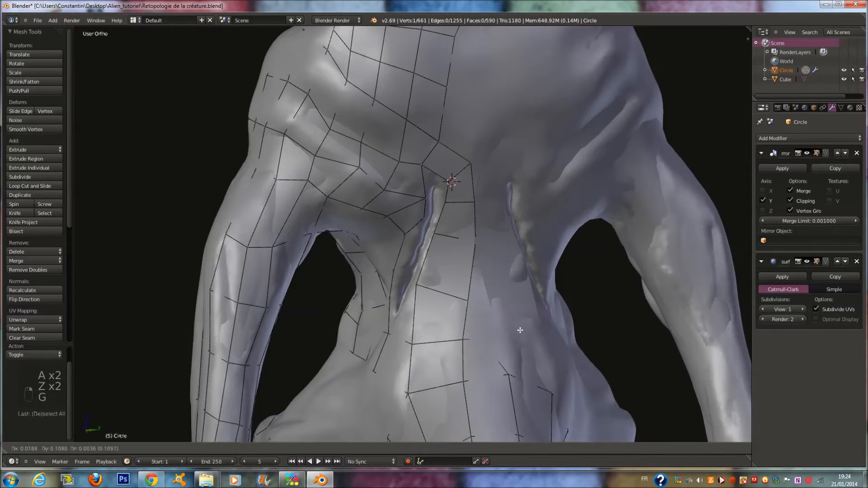
pyautogui.click(497, 334)
pyautogui.moveTo(504, 376); pyautogui.dragTo(485, 347, button='middle')
pyautogui.scroll(5, 486, 347)
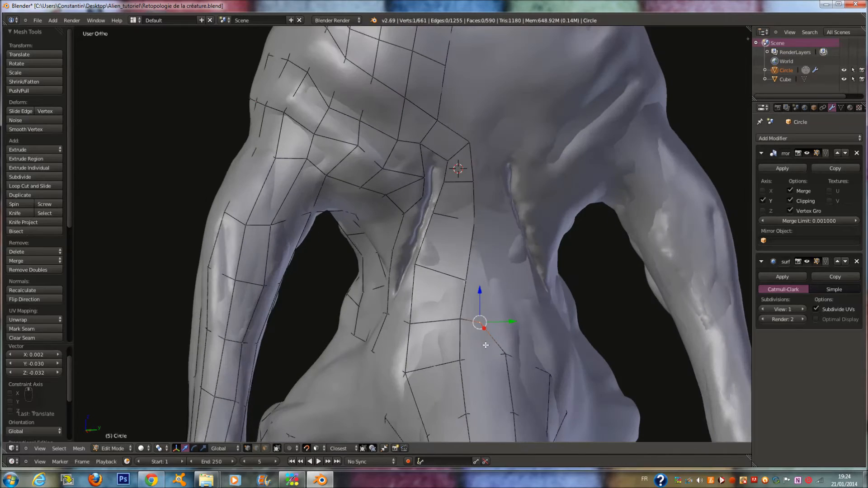
# - Undo the centre vertex move and the filled quad, keeping the extruded vertex
pyautogui.hotkey('ctrl', 'z')
pyautogui.hotkey('ctrl', 'z')
pyautogui.hotkey('ctrl', 'z')
pyautogui.hotkey('ctrl', 'z')
pyautogui.hotkey('ctrl', 'z')
pyautogui.hotkey('ctrl', 'z')
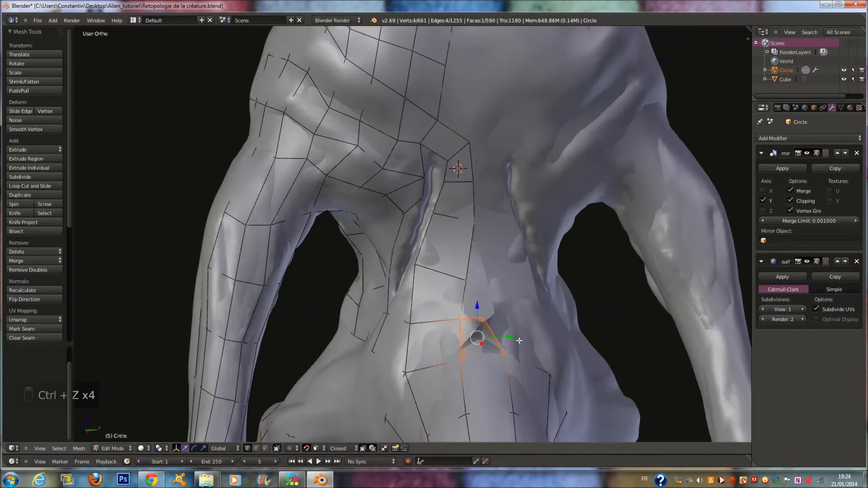
# - Add a centred loop cut lengthwise through the tail's face column below the extruded vertex
pyautogui.scroll(1, 517, 342)
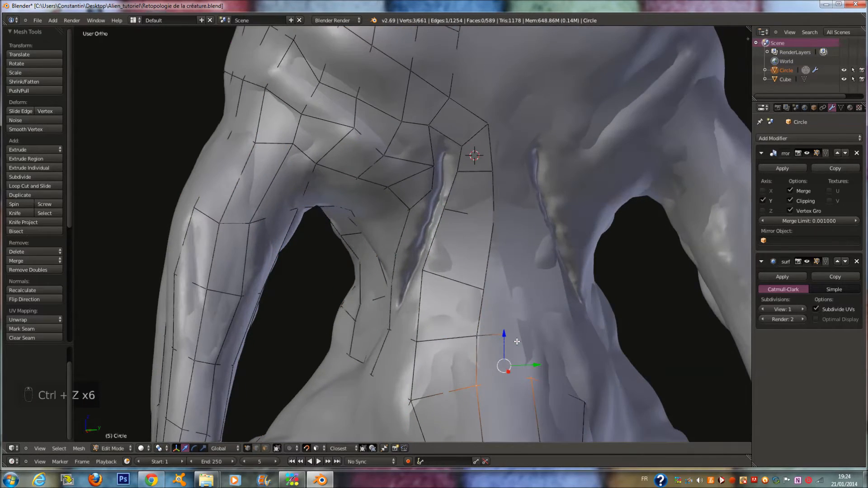
pyautogui.press('z')
pyautogui.press('a')
pyautogui.press('a')
pyautogui.press('a')
pyautogui.scroll(-3, 513, 345)
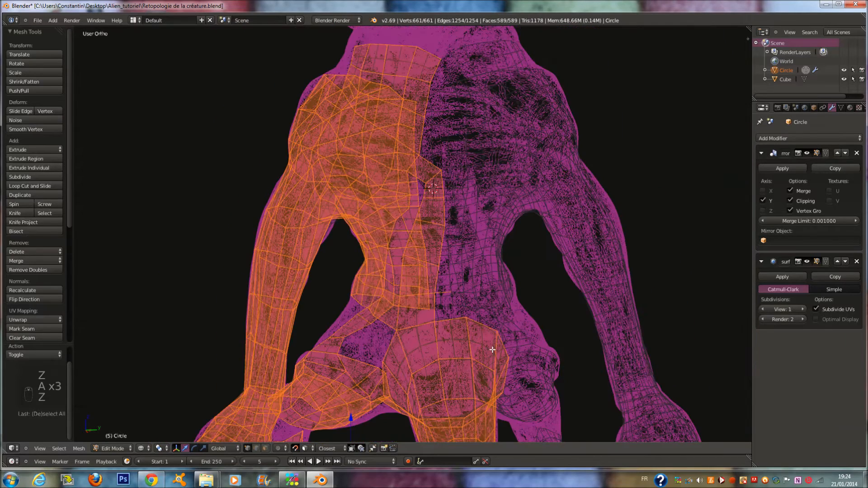
pyautogui.press('z')
pyautogui.press('a')
pyautogui.hotkey('ctrl', 'r')
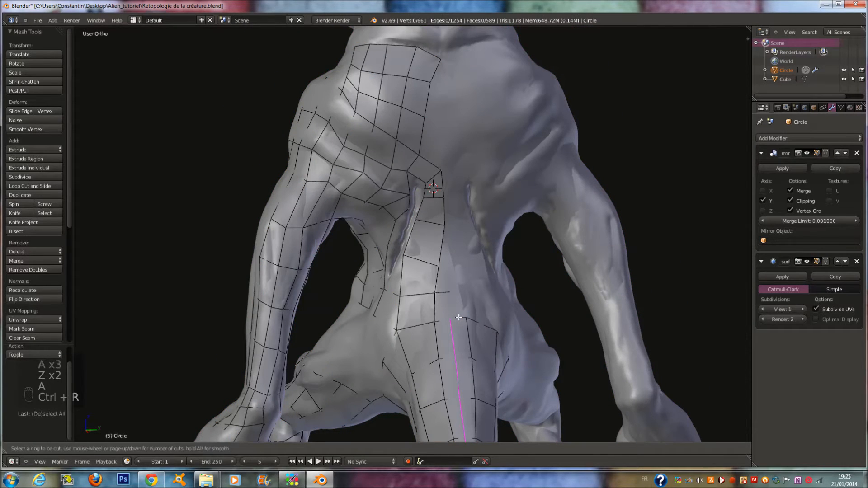
pyautogui.click(458, 317)
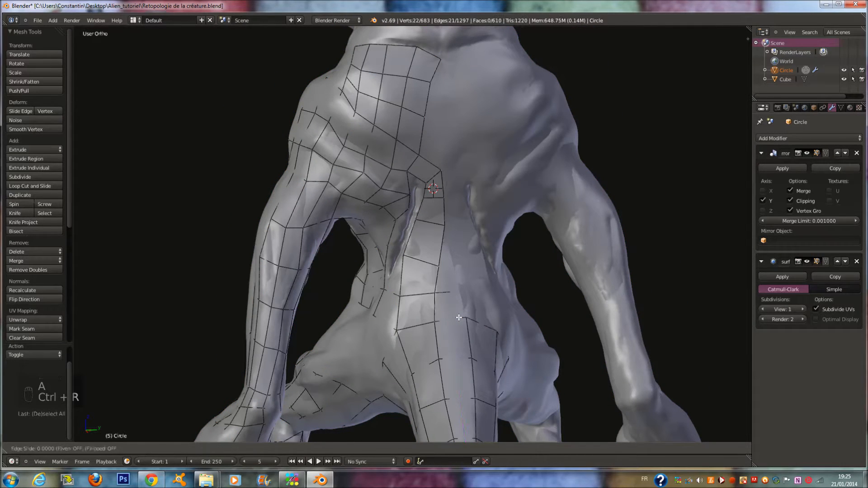
pyautogui.click(458, 318)
# - Circle-select vertices near the tail base and place them on the sculpt surface
pyautogui.scroll(1, 458, 317)
pyautogui.scroll(-3, 462, 321)
pyautogui.press('a')
pyautogui.press('c')
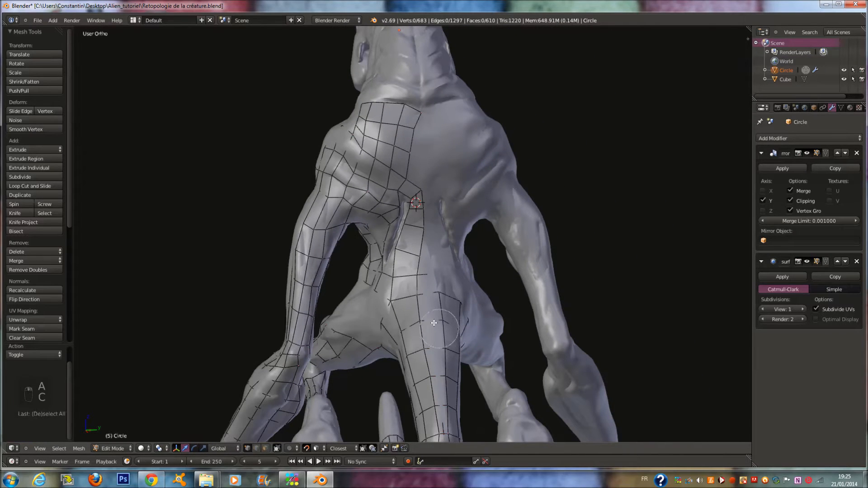
pyautogui.moveTo(432, 320); pyautogui.dragTo(433, 325)
pyautogui.press('g')
pyautogui.click(433, 325)
# - Fill a quad between the extruded centre vertex, the back strip's lower corner and the tail's newly cut top edge
pyautogui.scroll(1, 440, 310)
pyautogui.press('a')
pyautogui.scroll(1, 447, 299)
pyautogui.press('a')
pyautogui.keyDown('shift'); pyautogui.rightClick(444, 323); pyautogui.keyUp('shift')
pyautogui.keyDown('shift'); pyautogui.rightClick(425, 325); pyautogui.keyUp('shift')
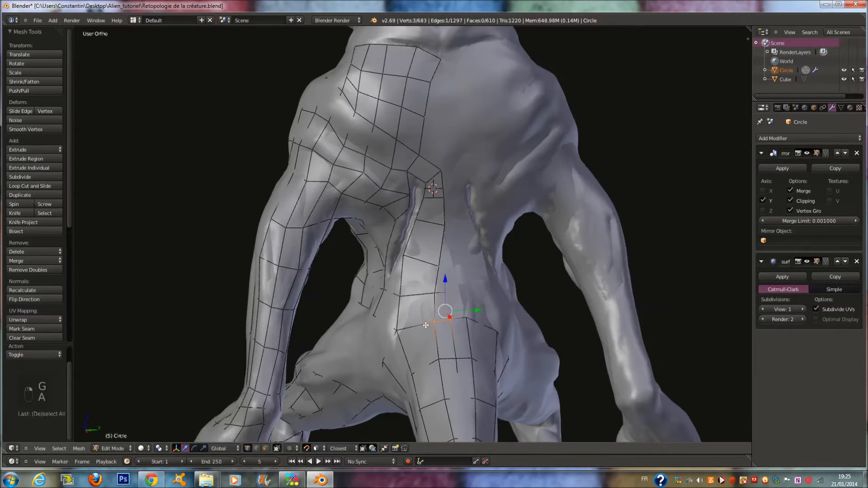
pyautogui.press('f')
# - Connect the extruded vertex to the back strip's inner vertex higher up with an edge and subdivide it with one cut
pyautogui.rightClick(454, 293)
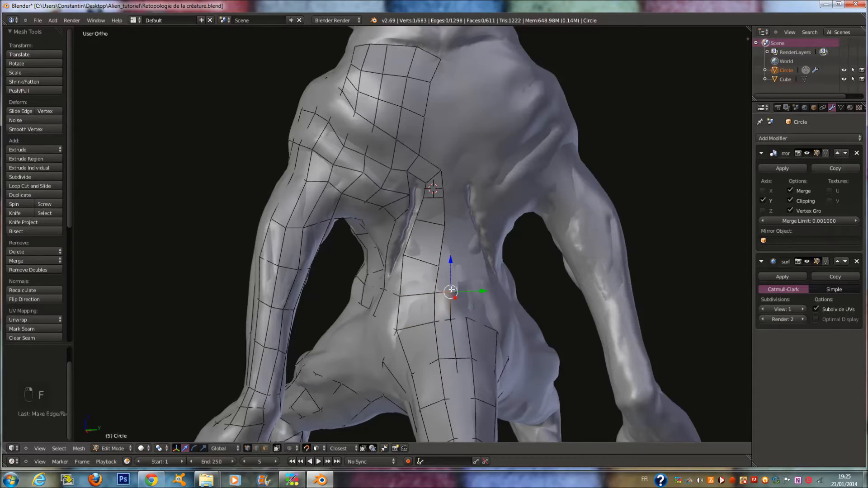
pyautogui.scroll(2, 451, 291)
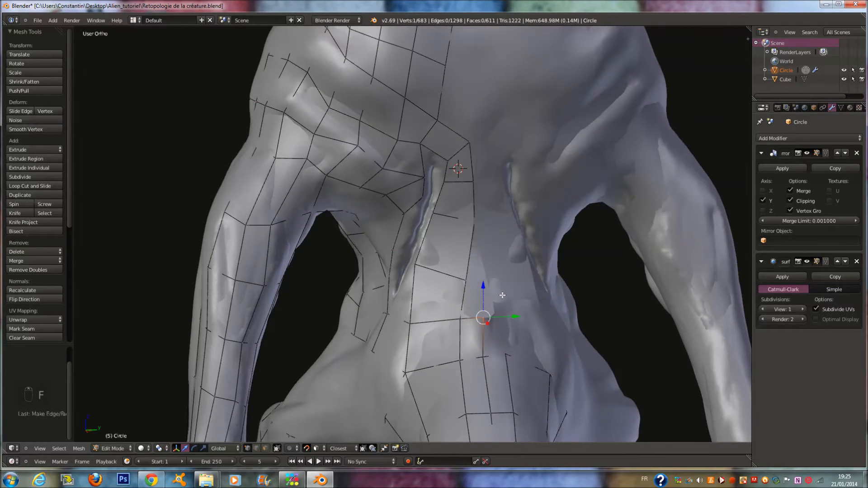
pyautogui.press('z')
pyautogui.press('a')
pyautogui.press('a')
pyautogui.press('a')
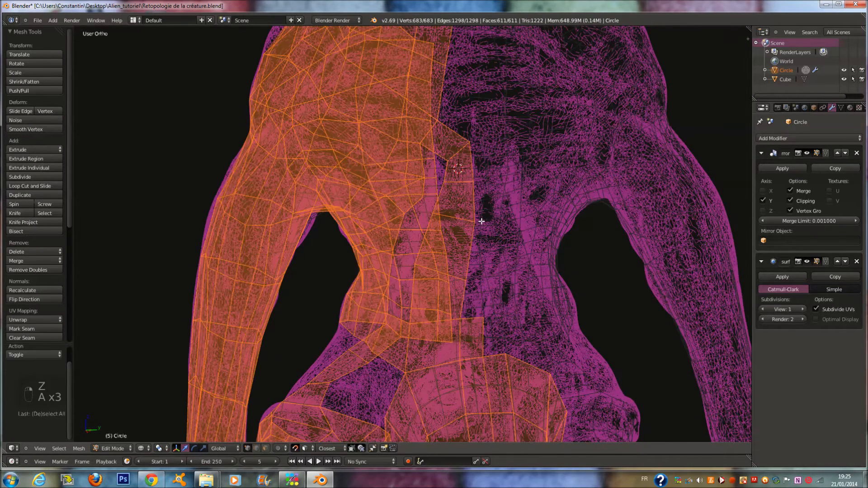
pyautogui.rightClick(475, 224)
pyautogui.press('z')
pyautogui.keyDown('shift'); pyautogui.rightClick(483, 317); pyautogui.keyUp('shift')
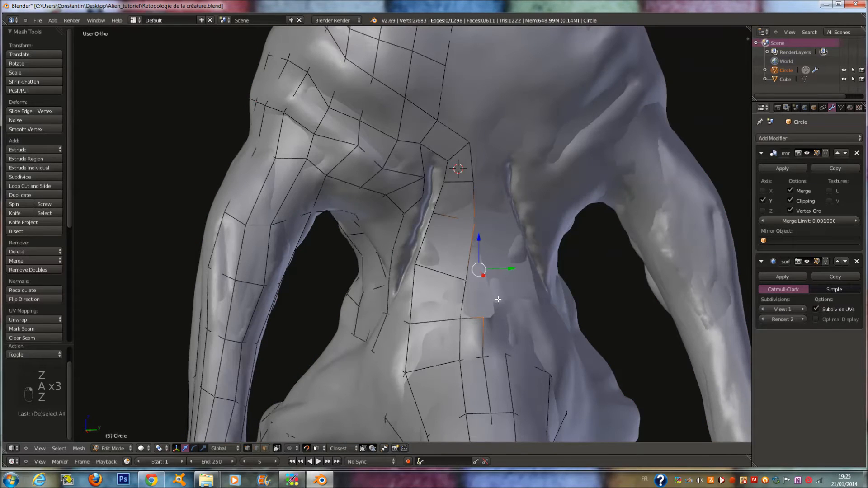
pyautogui.press('f')
pyautogui.press('w')
pyautogui.click(497, 257)
# - Fill the quad between the lower half of the subdivided centre edge and the back strip's inner edge
pyautogui.rightClick(476, 282)
pyautogui.keyDown('shift'); pyautogui.rightClick(483, 315); pyautogui.keyUp('shift')
pyautogui.keyDown('shift'); pyautogui.rightClick(462, 320); pyautogui.keyUp('shift')
pyautogui.press('z')
pyautogui.keyDown('shift'); pyautogui.rightClick(485, 273); pyautogui.keyUp('shift')
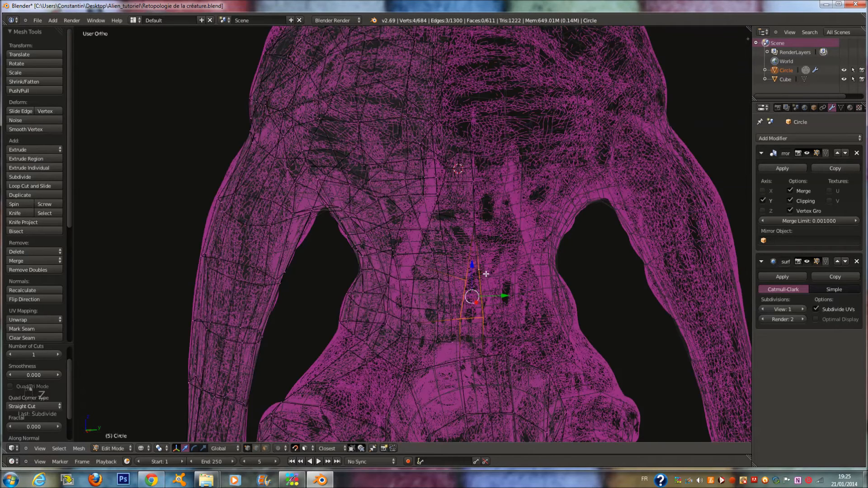
pyautogui.press('f')
pyautogui.press('z')
# - Reposition the subdivided edge's middle vertex and neighbouring lower back vertices on the sculpt to even out the quads
pyautogui.rightClick(482, 272)
pyautogui.press('g')
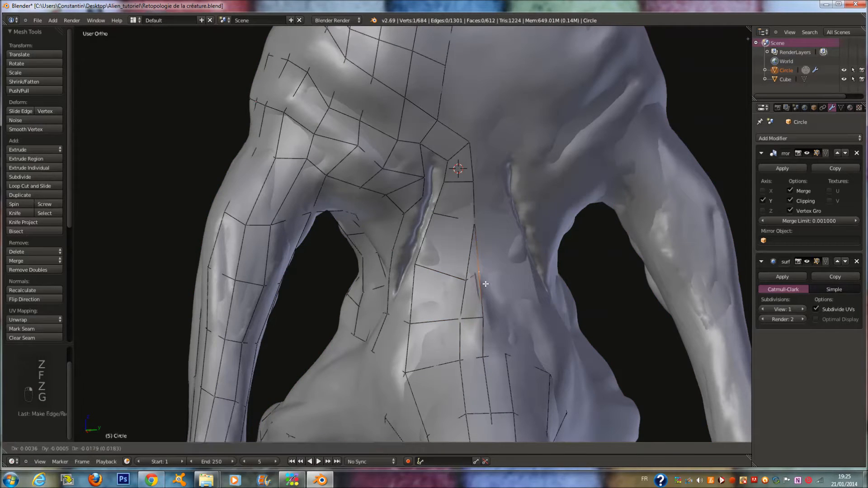
pyautogui.click(476, 277)
pyautogui.press('g')
pyautogui.click(450, 266)
pyautogui.press('g')
pyautogui.click(449, 299)
pyautogui.press('g')
pyautogui.click(448, 311)
pyautogui.press('g')
pyautogui.click(457, 397)
pyautogui.press('g')
pyautogui.click(465, 411)
# - Examine the lower back, tail base and hip mesh from behind and from the side
pyautogui.press('a')
pyautogui.press('a')
pyautogui.press('z')
pyautogui.scroll(-2, 481, 242)
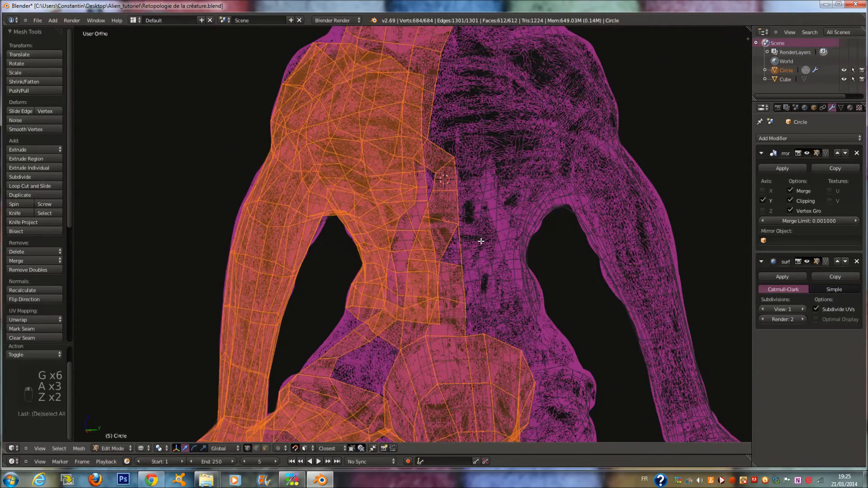
pyautogui.scroll(3, 469, 243)
pyautogui.press('z')
pyautogui.moveTo(487, 243); pyautogui.dragTo(462, 204, button='middle')
pyautogui.scroll(-3, 483, 249)
pyautogui.keyDown('shift'); pyautogui.scroll(-14, 402, 320); pyautogui.keyUp('shift')
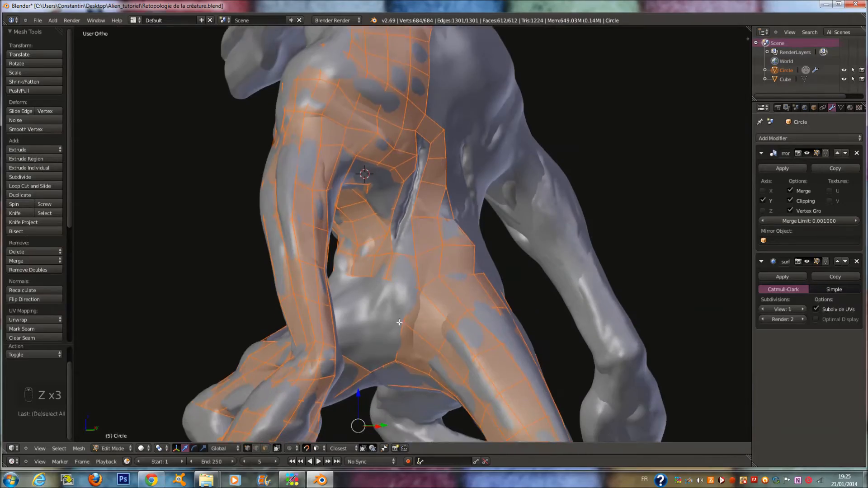
pyautogui.scroll(1, 383, 304)
pyautogui.scroll(6, 383, 301)
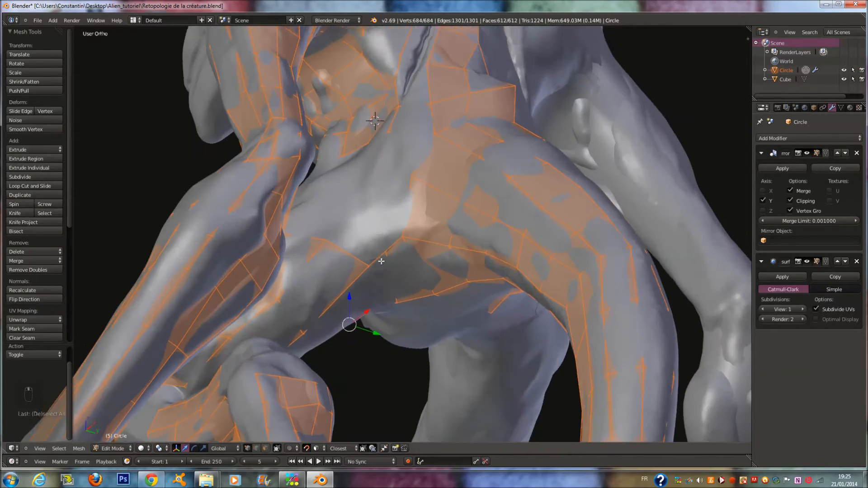
# - Examine the uncovered pelvis area between belly, thigh and tail in wireframe and solid view
pyautogui.press('z')
pyautogui.press('a')
pyautogui.scroll(-1, 369, 174)
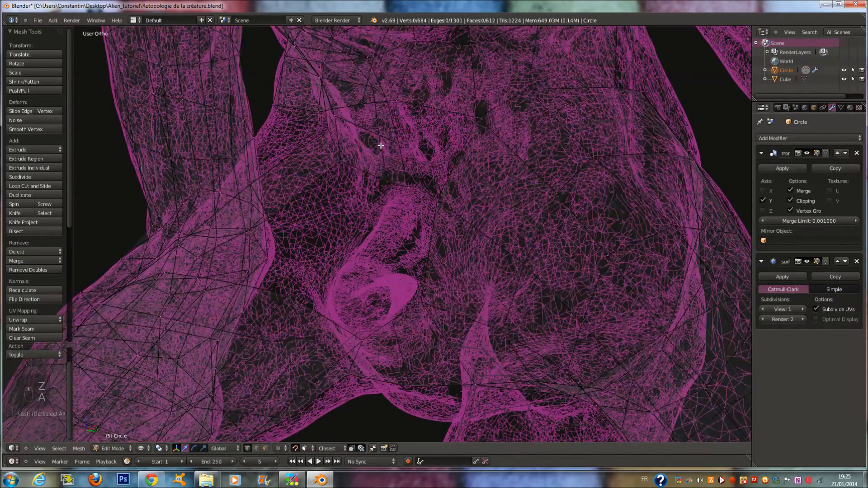
pyautogui.press('a')
pyautogui.moveTo(420, 192); pyautogui.dragTo(533, 201, button='middle')
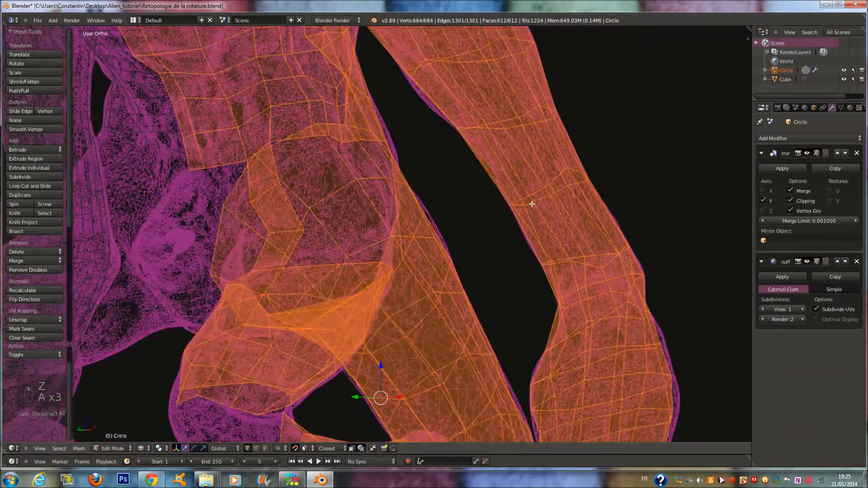
pyautogui.press('z')
pyautogui.scroll(-1, 400, 220)
pyautogui.moveTo(385, 223); pyautogui.dragTo(362, 237, button='middle')
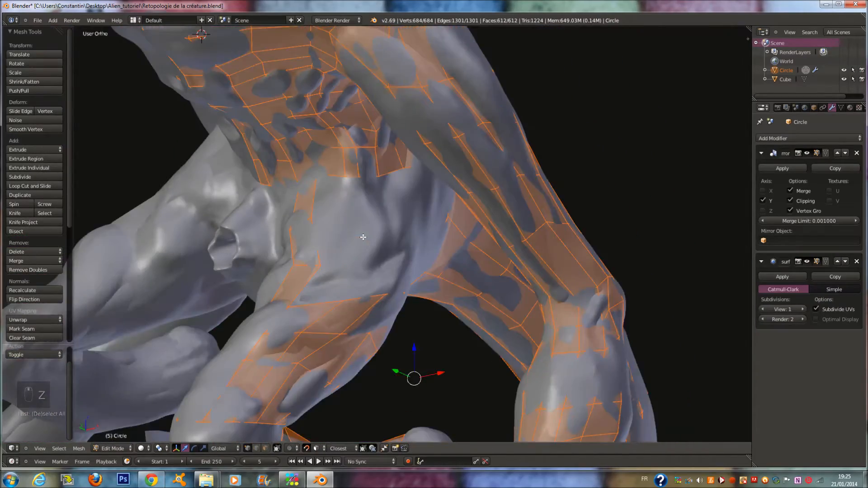
# - Extrude the front hip strip's outer edge sideways across the hip over the sculpted surface
pyautogui.scroll(2, 357, 236)
pyautogui.scroll(1, 312, 225)
pyautogui.rightClick(269, 207)
pyautogui.keyDown('shift'); pyautogui.rightClick(289, 280); pyautogui.keyUp('shift')
pyautogui.moveTo(317, 266); pyautogui.dragTo(329, 262, button='middle')
pyautogui.press('e')
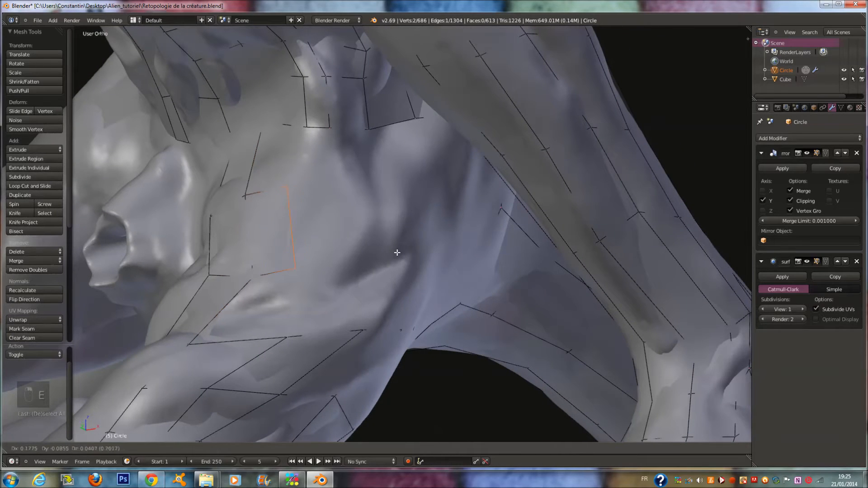
pyautogui.click(425, 254)
# - Rotate and move the extruded hip edge so it follows the curve of the sculpted hip
pyautogui.press('r')
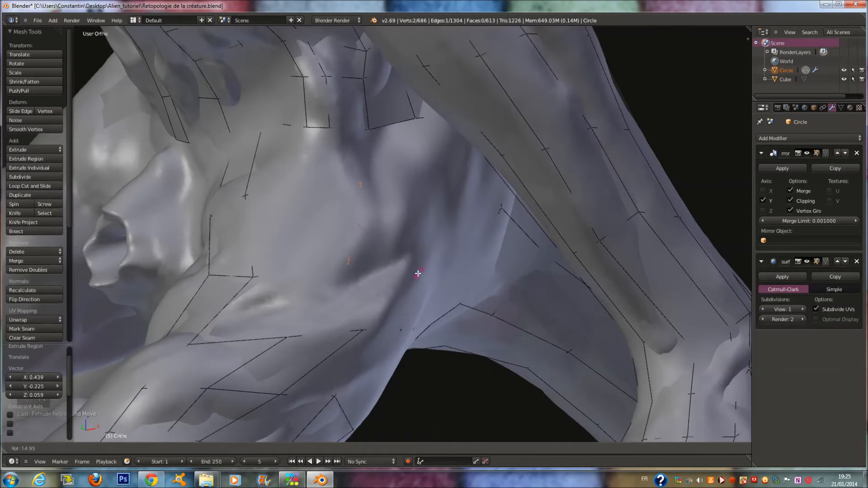
pyautogui.press('g')
pyautogui.click(409, 280)
pyautogui.moveTo(393, 275); pyautogui.dragTo(392, 270, button='middle')
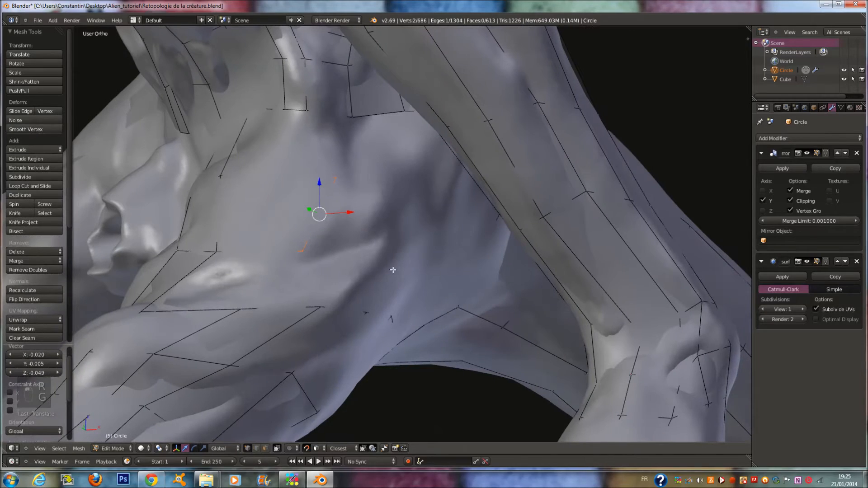
pyautogui.press('r')
pyautogui.click(386, 226)
# - Extrude the hip strip's end edge one quad farther towards the back and scale it to about 0.706
pyautogui.moveTo(392, 230); pyautogui.dragTo(369, 218, button='middle')
pyautogui.press('e')
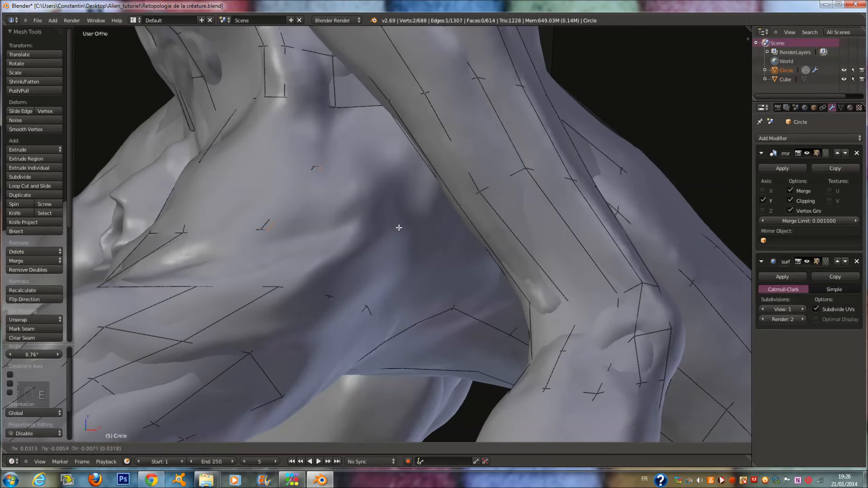
pyautogui.click(437, 233)
pyautogui.press('s')
pyautogui.click(410, 227)
pyautogui.moveTo(410, 227); pyautogui.dragTo(277, 293, button='middle')
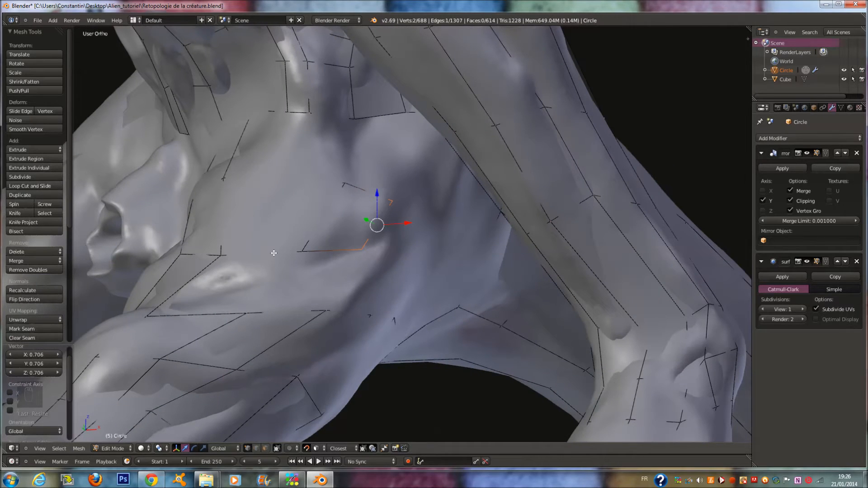
# - Fill two quads between the lower border of the hip strip and the top edges of the thigh mesh
pyautogui.rightClick(214, 322)
pyautogui.keyDown('shift'); pyautogui.rightClick(284, 252); pyautogui.keyUp('shift')
pyautogui.press('f')
pyautogui.press('f')
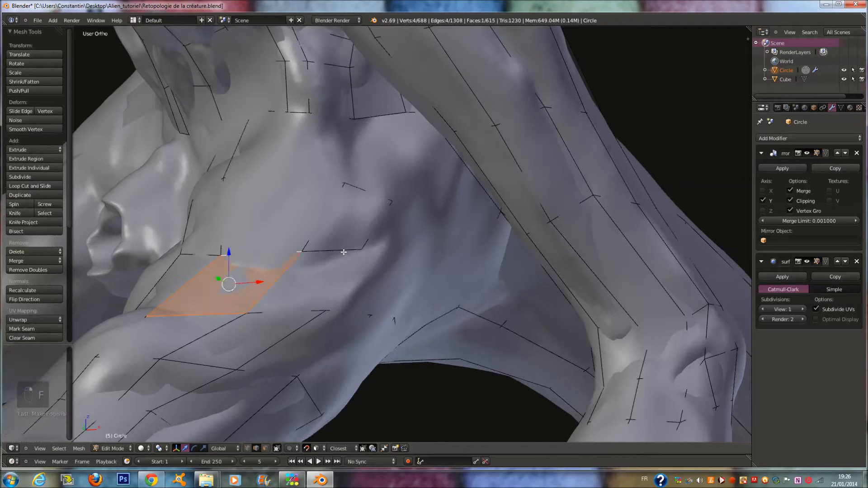
# - Extrude the hip strip's end edge around the side of the hip and fill the adjoining gap with a quad
pyautogui.moveTo(408, 274); pyautogui.dragTo(312, 226, button='middle')
pyautogui.rightClick(311, 223)
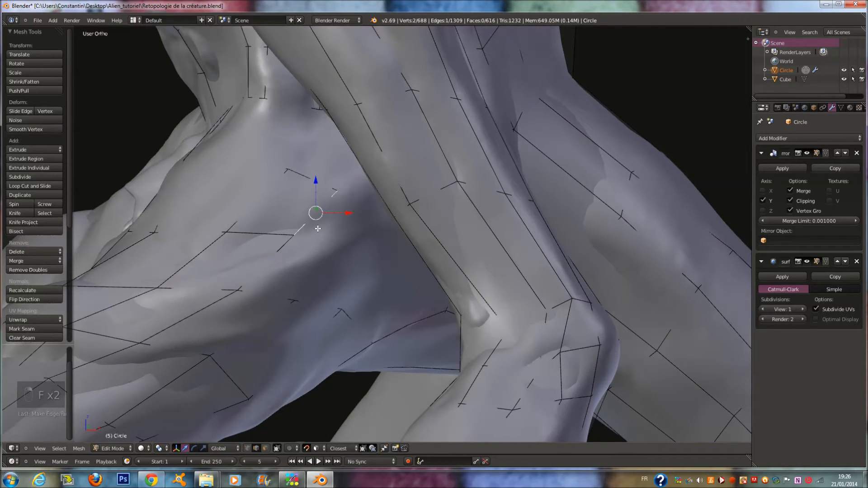
pyautogui.press('e')
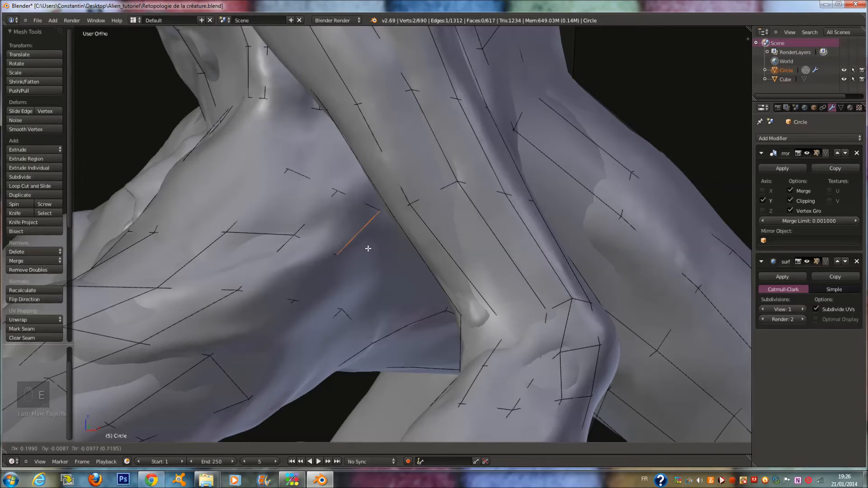
pyautogui.click(368, 248)
pyautogui.press('f')
# - Extrude the hip strip's end edge another quad across the rear of the hip towards the tail base
pyautogui.moveTo(352, 243); pyautogui.dragTo(284, 209, button='middle')
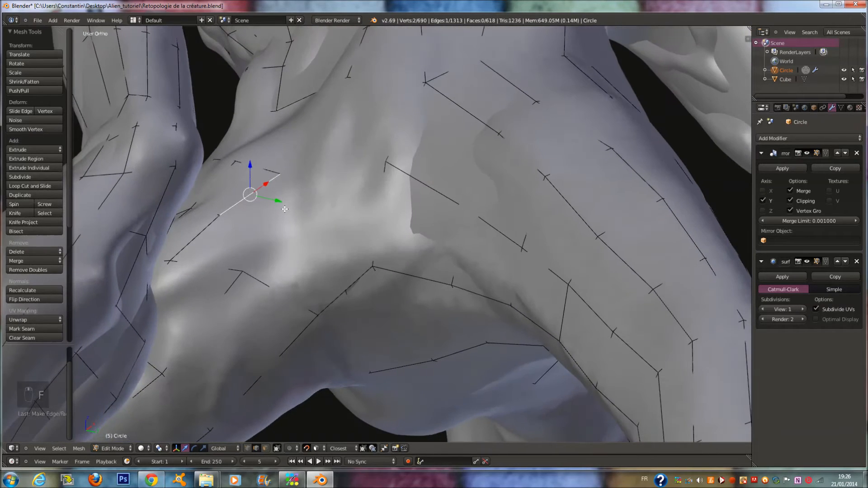
pyautogui.press('e')
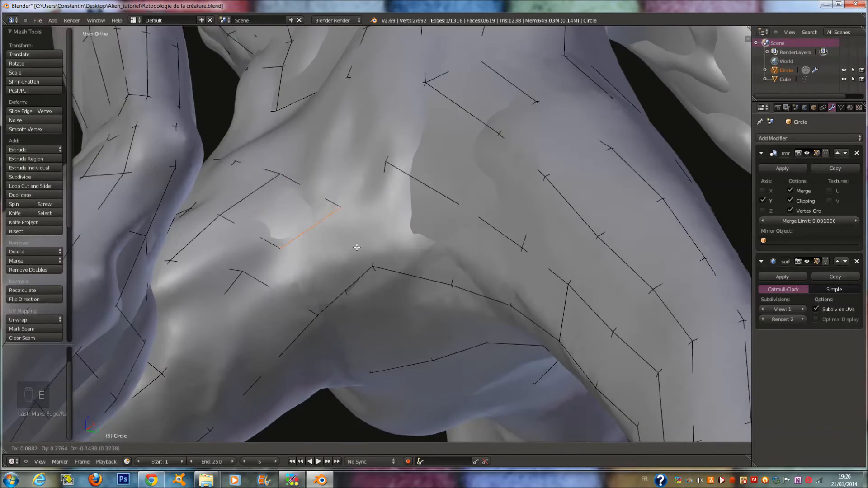
pyautogui.click(374, 244)
# - Scale the edge between the buttock and the tail base down to about 0.787
pyautogui.press('z')
pyautogui.press('a')
pyautogui.press('a')
pyautogui.press('a')
pyautogui.press('z')
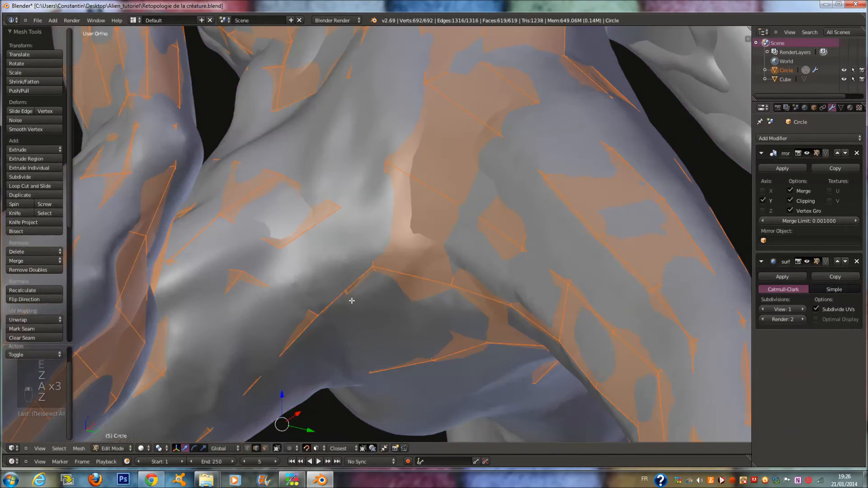
pyautogui.rightClick(351, 300)
pyautogui.press('s')
pyautogui.click(396, 322)
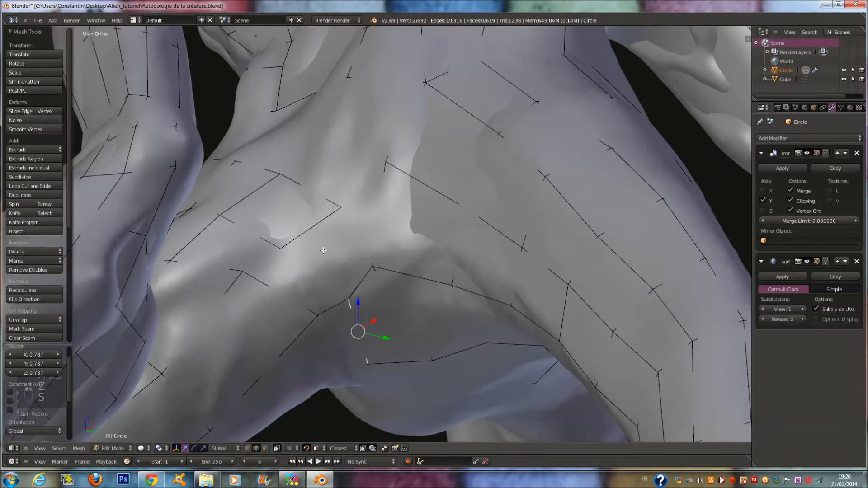
pyautogui.rightClick(222, 254)
pyautogui.keyDown('shift'); pyautogui.rightClick(244, 235); pyautogui.keyUp('shift')
pyautogui.press('f')
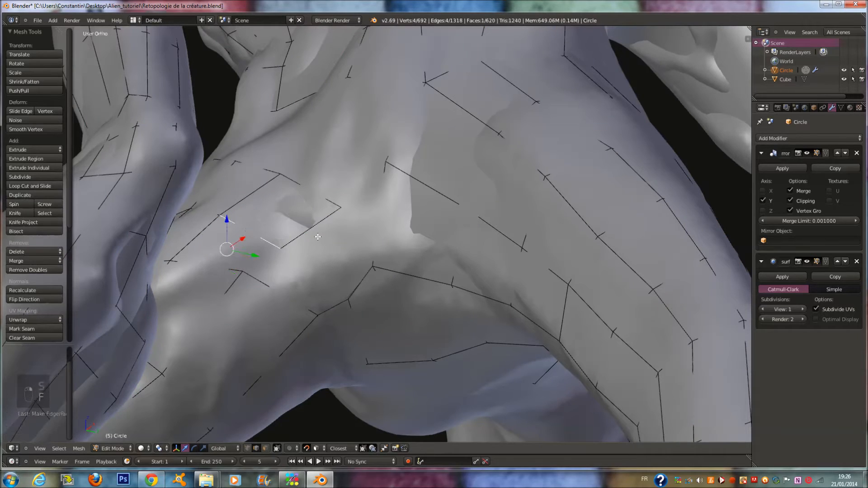
pyautogui.press('z')
pyautogui.hotkey('ctrl', 'z')
pyautogui.hotkey('ctrl', 'z')
pyautogui.hotkey('ctrl', 'z')
pyautogui.hotkey('ctrl', 'z')
pyautogui.hotkey('ctrl', 'z')
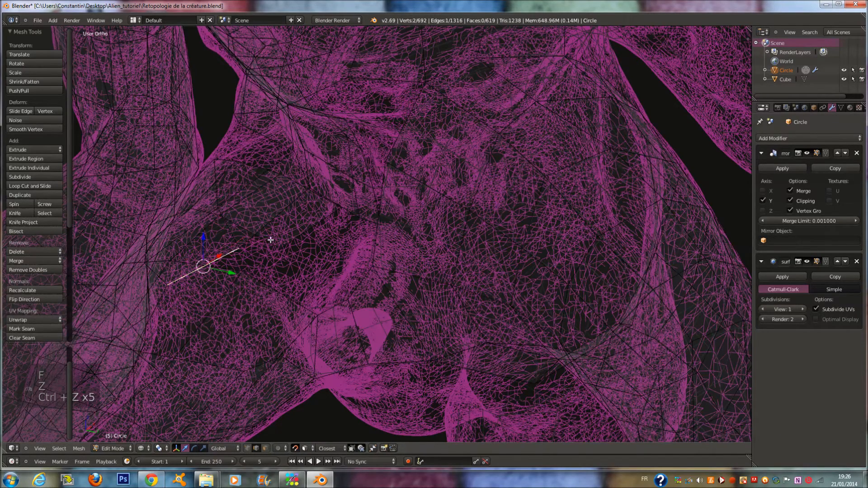
# - Fill the quad joining the rear hip strip's lower border to the top of the thigh mesh
pyautogui.press('z')
pyautogui.keyDown('shift'); pyautogui.rightClick(264, 240); pyautogui.keyUp('shift')
pyautogui.press('f')
# - Extrude the hip strip's end edge to the tail base, scale it down, and fill the gap to the tail mesh
pyautogui.rightClick(308, 231)
pyautogui.press('e')
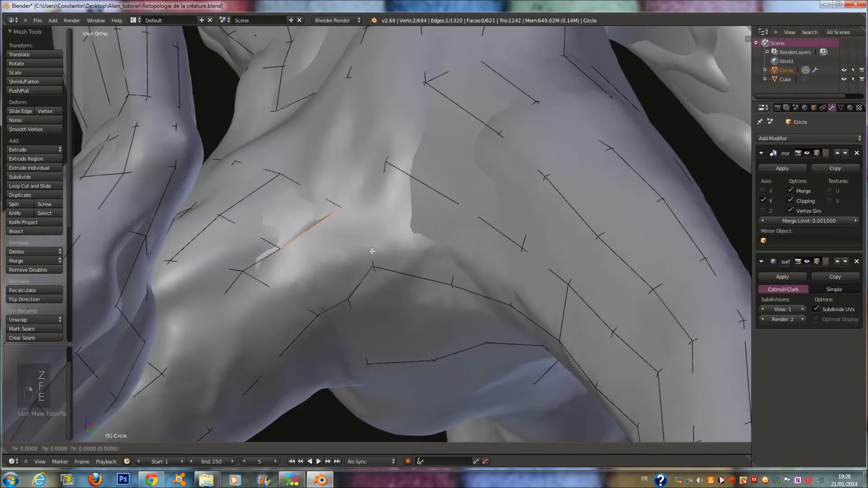
pyautogui.click(418, 250)
pyautogui.press('s')
pyautogui.click(369, 281)
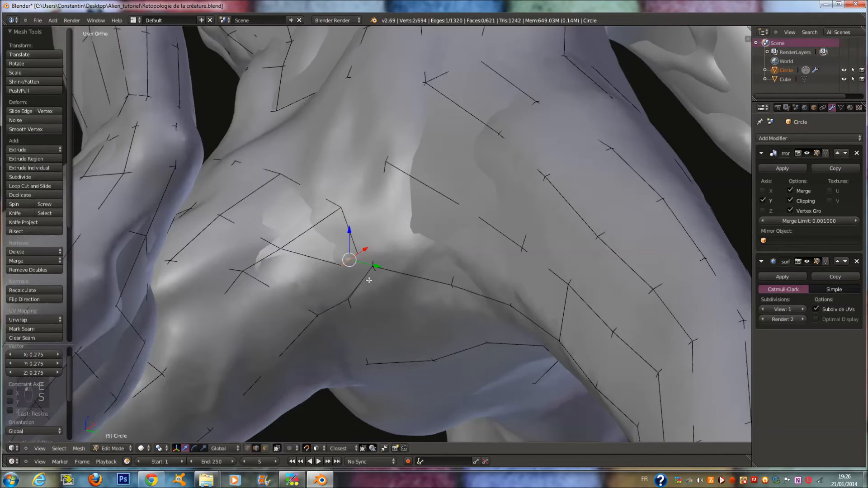
pyautogui.press('f')
pyautogui.press('s')
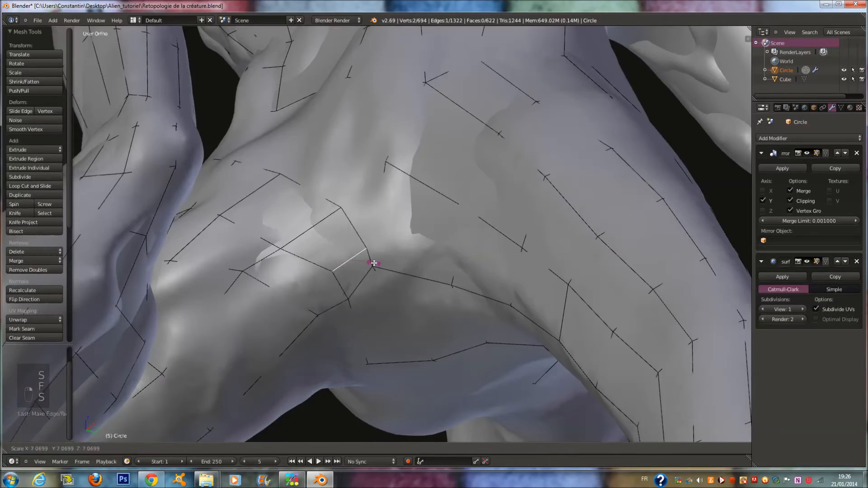
pyautogui.click(374, 263)
# - Rotate, scale and move the new edge between the hip strip and the tail base to even out its quads
pyautogui.press('z')
pyautogui.press('a')
pyautogui.press('a')
pyautogui.press('a')
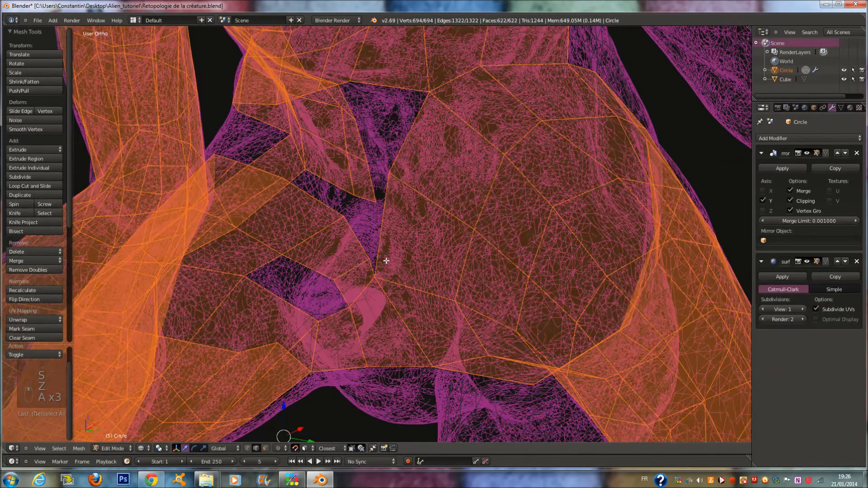
pyautogui.press('z')
pyautogui.click(367, 262)
pyautogui.press('g')
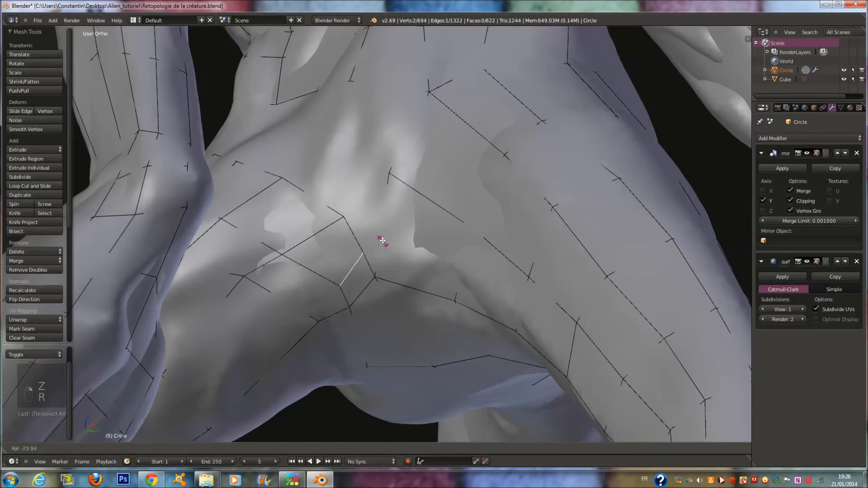
pyautogui.click(386, 242)
pyautogui.press('s')
pyautogui.click(404, 241)
pyautogui.press('g')
pyautogui.click(395, 237)
# - Rotate the hip strip's previous cross edge, scale it to about 1.121 and shift it on the rear hip
pyautogui.press('z')
pyautogui.press('a')
pyautogui.press('a')
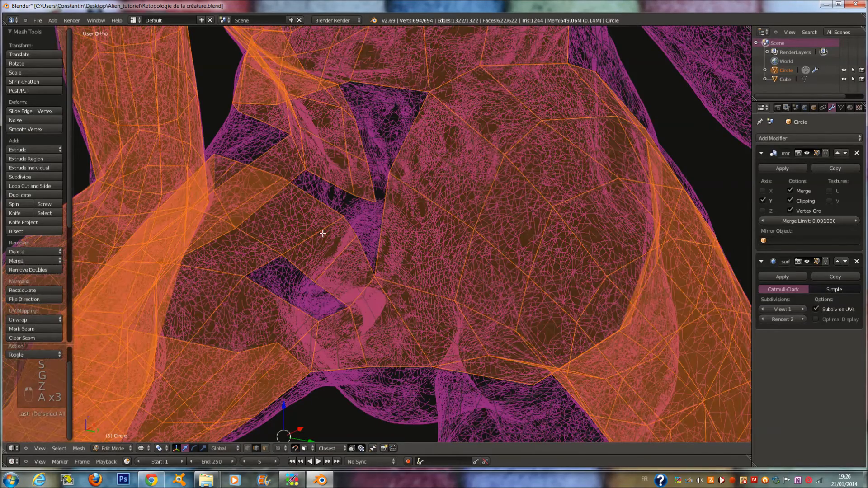
pyautogui.press('a')
pyautogui.click(322, 231)
pyautogui.press('z')
pyautogui.press('r')
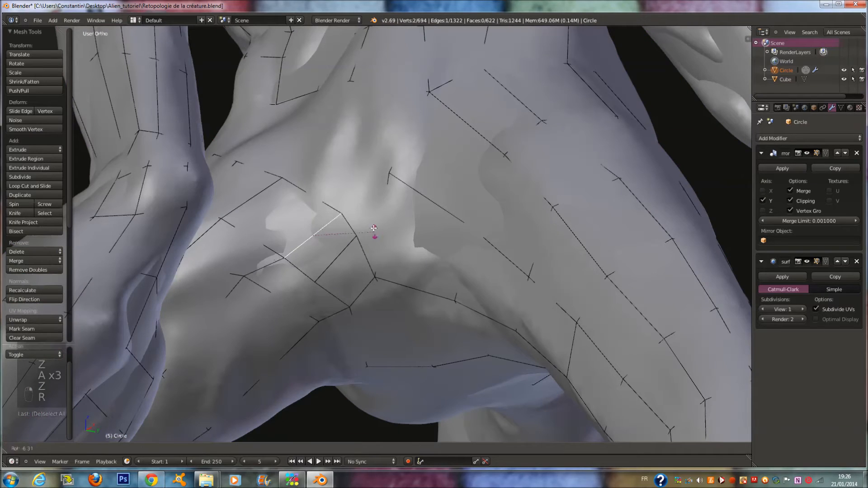
pyautogui.click(371, 230)
pyautogui.press('s')
pyautogui.click(379, 232)
pyautogui.press('g')
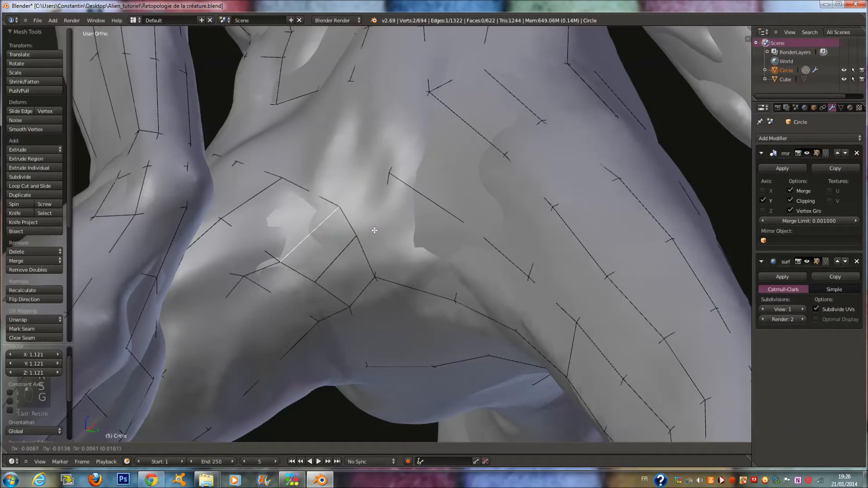
pyautogui.click(370, 227)
# - Delete the two small faces between the hip strip's cross edge and the tail base
pyautogui.press('a')
pyautogui.click(265, 448)
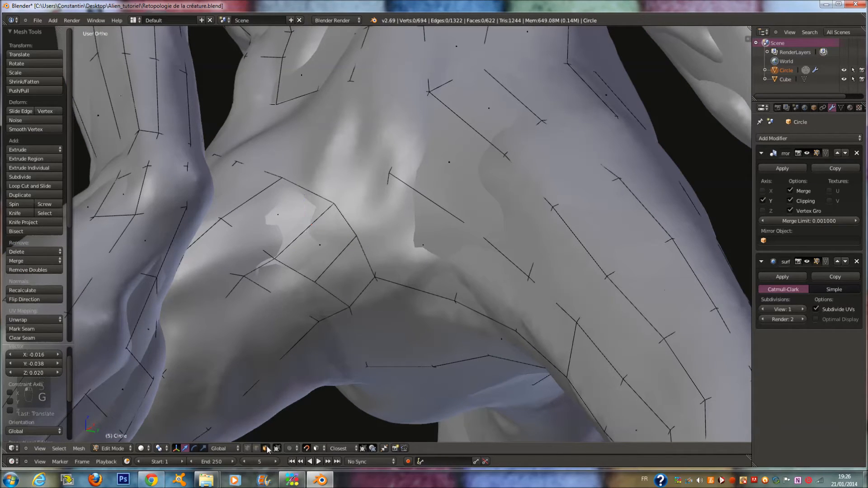
pyautogui.rightClick(330, 273)
pyautogui.keyDown('shift'); pyautogui.rightClick(316, 249); pyautogui.keyUp('shift')
pyautogui.press('w')
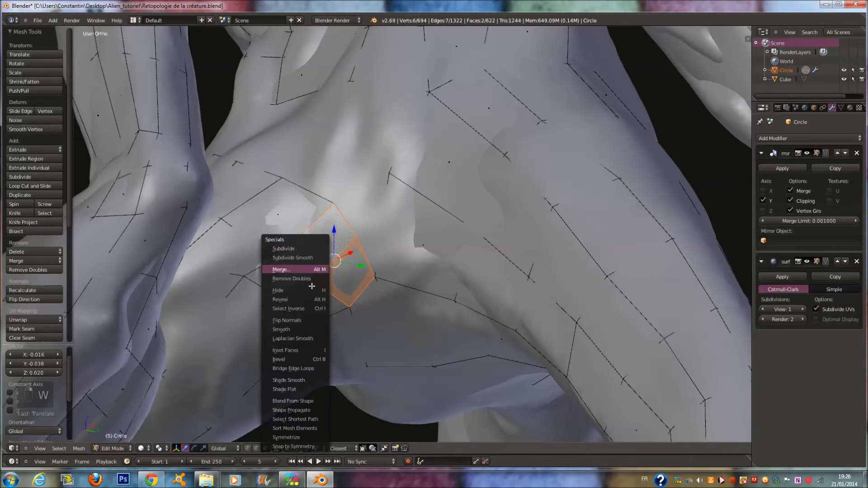
pyautogui.press('x')
pyautogui.click(359, 260)
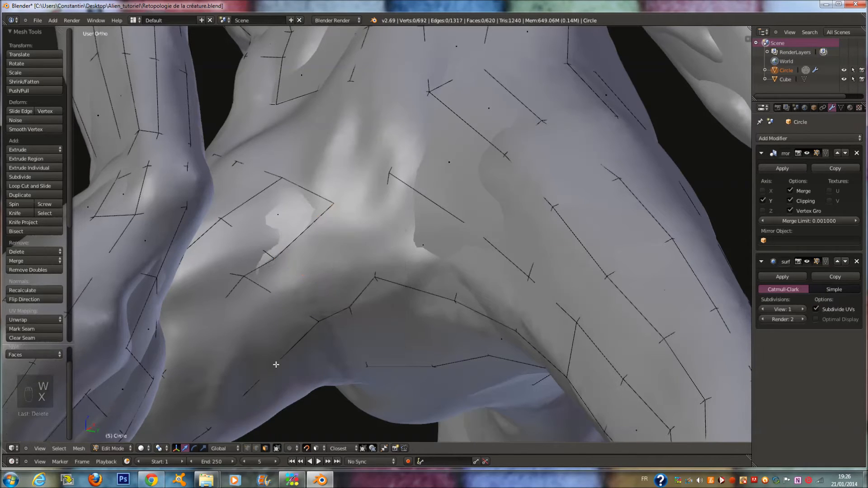
# - Bridge the hip strip's end edge to the tail base edge with one quad and fill the buttock gap below it
pyautogui.rightClick(365, 284)
pyautogui.keyDown('shift'); pyautogui.rightClick(309, 230); pyautogui.keyUp('shift')
pyautogui.press('f')
pyautogui.rightClick(302, 285)
pyautogui.keyDown('shift'); pyautogui.rightClick(283, 315); pyautogui.keyUp('shift')
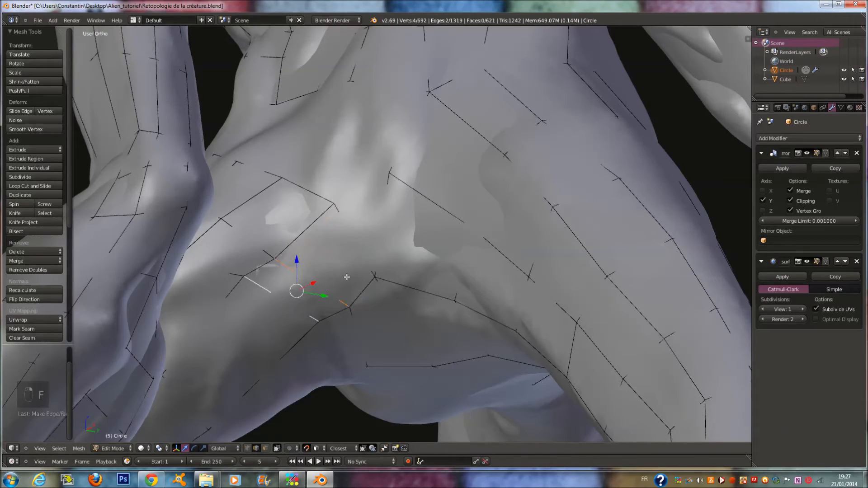
pyautogui.press('f')
# - Examine the joined hip, thigh and tail mesh in wireframe and solid view for remaining gaps
pyautogui.press('a')
pyautogui.press('a')
pyautogui.press('a')
pyautogui.press('z')
pyautogui.press('z')
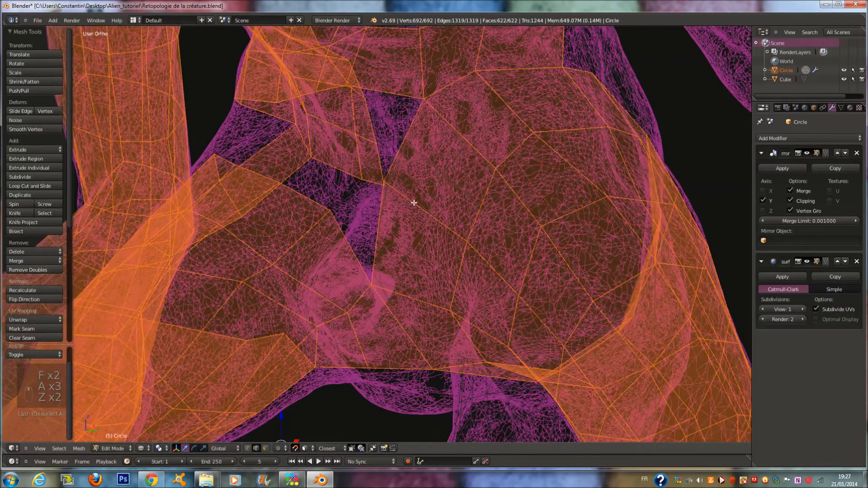
pyautogui.press('a')
pyautogui.press('a')
pyautogui.press('z')
pyautogui.moveTo(409, 188); pyautogui.dragTo(485, 206, button='middle')
pyautogui.press('z')
pyautogui.press('a')
pyautogui.moveTo(320, 132); pyautogui.dragTo(366, 143, button='middle')
pyautogui.press('a')
pyautogui.scroll(2, 347, 167)
pyautogui.scroll(-1, 346, 248)
pyautogui.press('z')
pyautogui.scroll(-1, 338, 234)
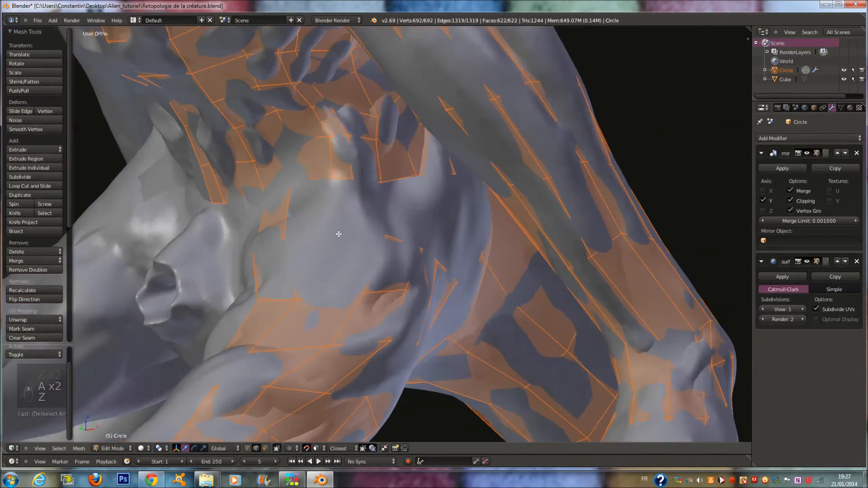
# - Try to add a centred edge loop down the front of the thigh and settle it on the sculpt
pyautogui.hotkey('ctrl', 'r')
pyautogui.click(339, 234)
pyautogui.rightClick(338, 234)
pyautogui.scroll(-5, 338, 234)
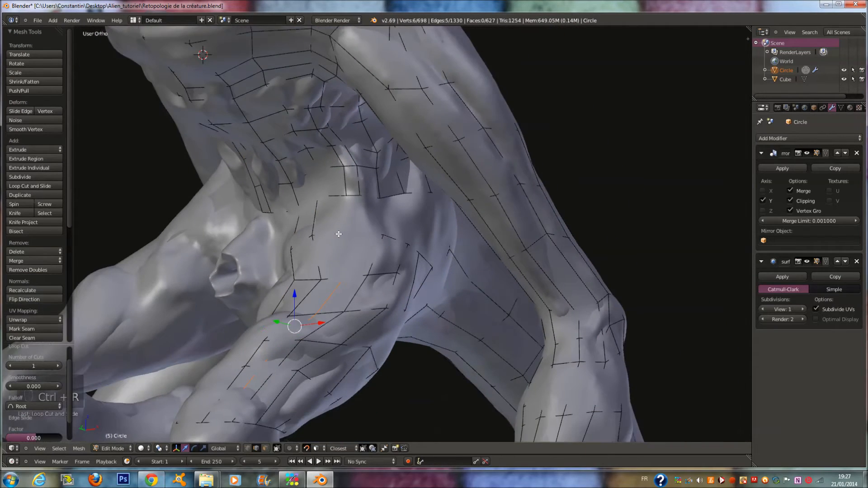
pyautogui.scroll(2, 353, 265)
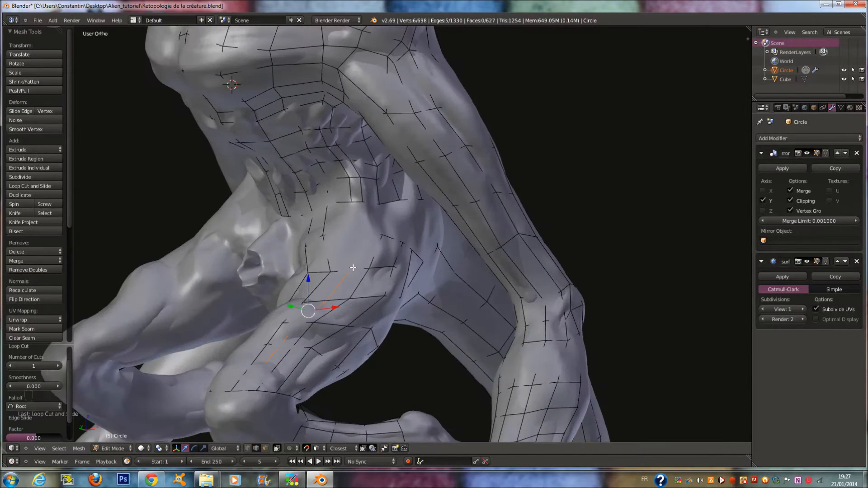
pyautogui.press('g')
pyautogui.click(353, 267)
pyautogui.moveTo(378, 278); pyautogui.dragTo(410, 282, button='middle')
pyautogui.press('a')
pyautogui.press('a')
pyautogui.press('a')
# - Undo the thigh's added edge loop and its repositioning
pyautogui.hotkey('ctrl', 'z')
pyautogui.hotkey('ctrl', 'z')
pyautogui.hotkey('ctrl', 'z')
pyautogui.hotkey('ctrl', 'z')
pyautogui.hotkey('ctrl', 'z')
pyautogui.hotkey('ctrl', 'r')
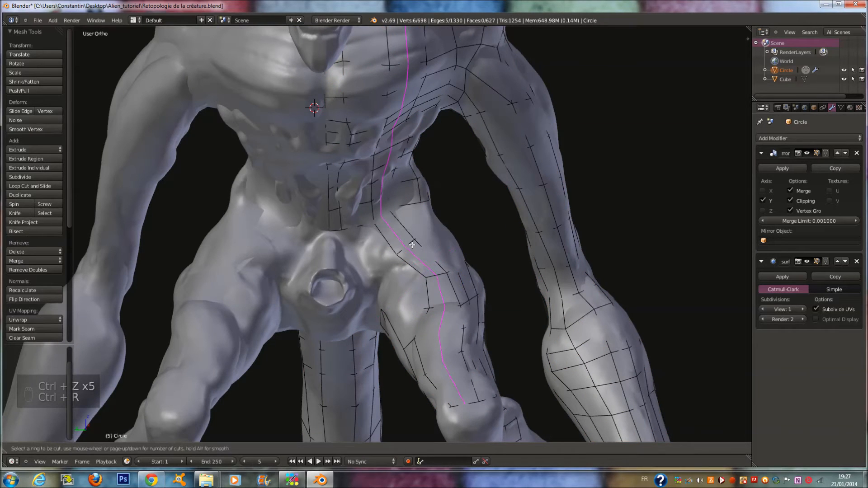
pyautogui.rightClick(473, 256)
pyautogui.moveTo(473, 255); pyautogui.dragTo(370, 243, button='middle')
pyautogui.hotkey('ctrl', 'r')
pyautogui.rightClick(407, 230)
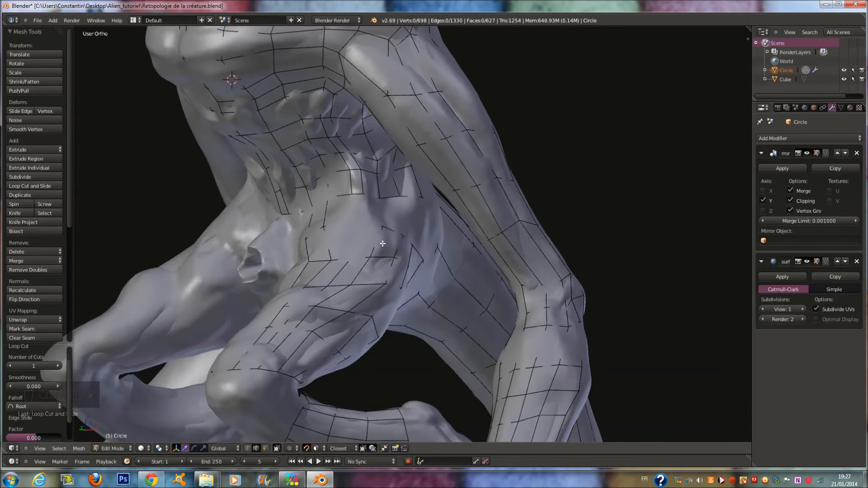
pyautogui.hotkey('ctrl', 'z')
pyautogui.hotkey('ctrl', 'z')
pyautogui.hotkey('ctrl', 'z')
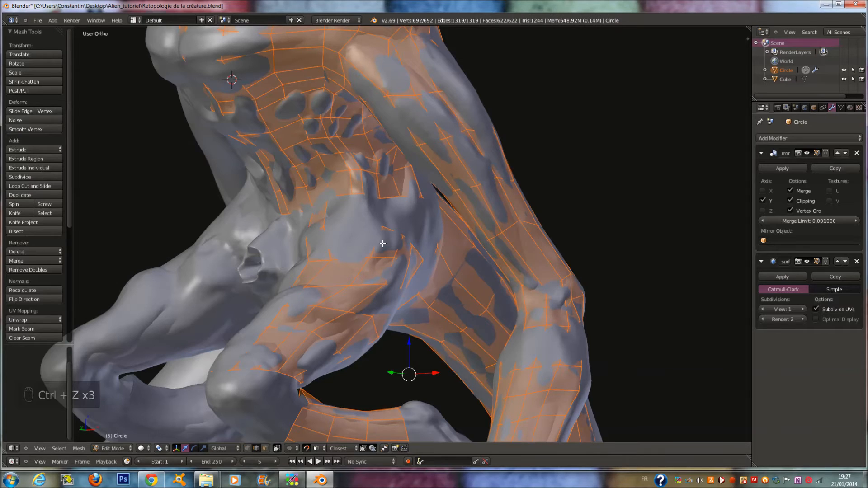
# - Cut a single edge loop from the front hip down the thigh and settle its vertices on the sculpt
pyautogui.hotkey('ctrl', 'r')
pyautogui.click(365, 229)
pyautogui.click(365, 230)
pyautogui.press('g')
pyautogui.click(360, 228)
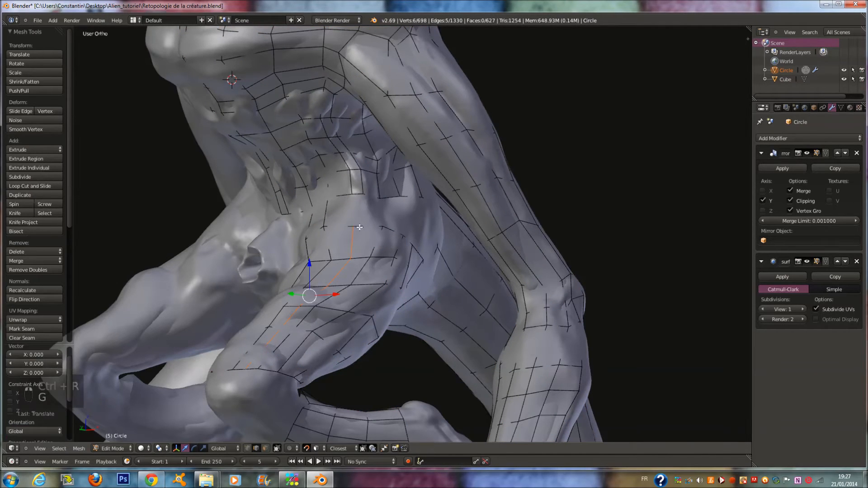
pyautogui.scroll(3, 359, 227)
pyautogui.press('a')
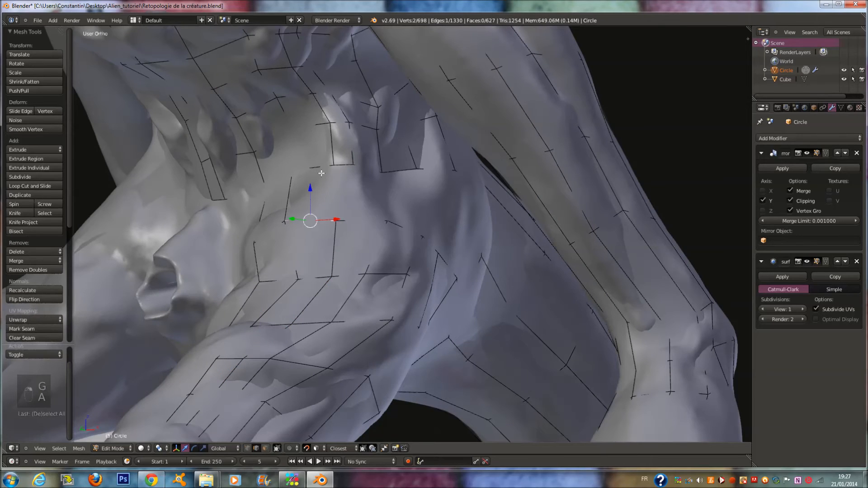
# - Fill part of the front hip gap below the belly with two quads and move, rotate and scale their open edge onto the sculpt
pyautogui.press('f')
pyautogui.press('f')
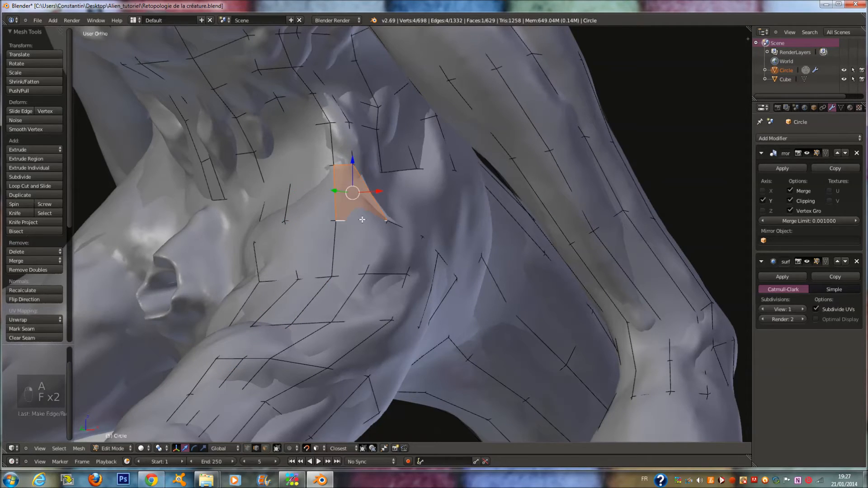
pyautogui.rightClick(364, 221)
pyautogui.scroll(1, 364, 221)
pyautogui.press('g')
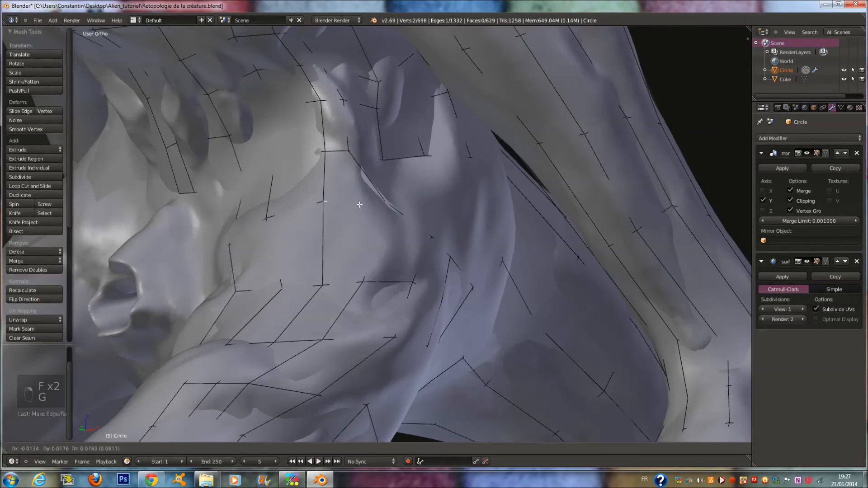
pyautogui.click(362, 200)
pyautogui.press('r')
pyautogui.click(418, 213)
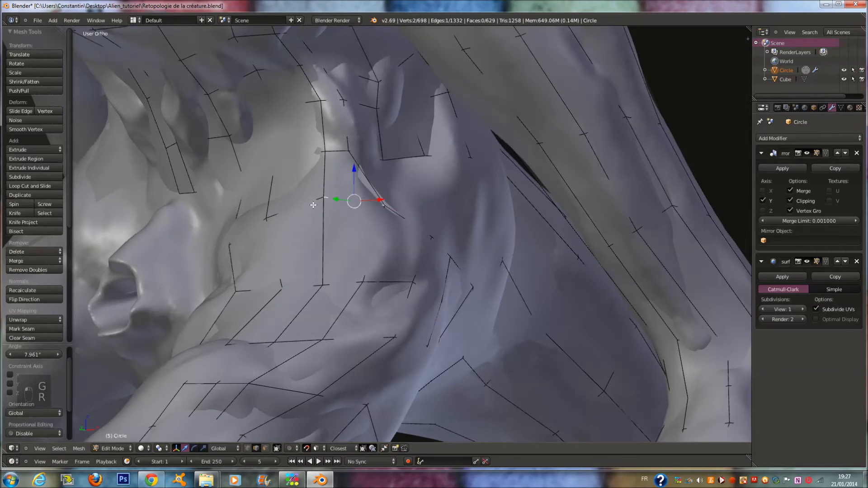
pyautogui.press('s')
pyautogui.click(362, 189)
pyautogui.press('g')
pyautogui.click(378, 184)
# - Add another quad in the opening between belly and hip and rotate its free edge to follow the crease
pyautogui.press('z')
pyautogui.press('a')
pyautogui.press('a')
pyautogui.press('a')
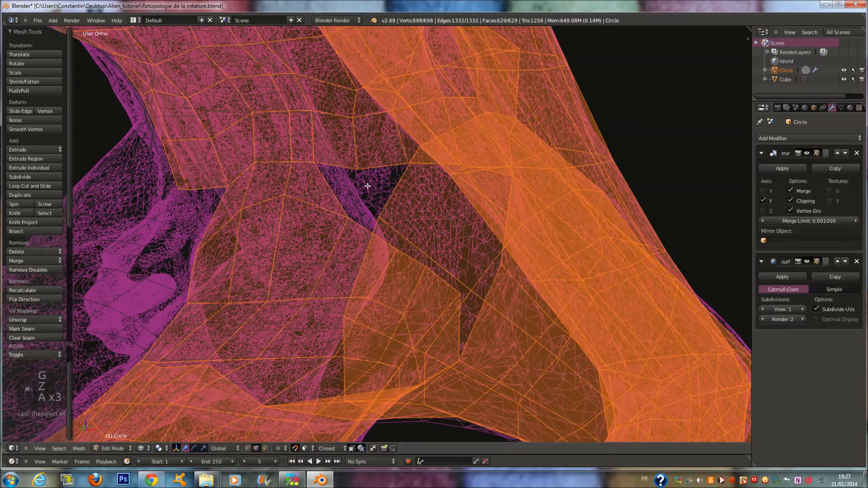
pyautogui.moveTo(362, 193); pyautogui.dragTo(339, 188, button='middle')
pyautogui.rightClick(320, 171)
pyautogui.press('f')
pyautogui.press('z')
pyautogui.moveTo(350, 229); pyautogui.dragTo(347, 222, button='middle')
pyautogui.rightClick(347, 222)
pyautogui.press('r')
pyautogui.click(388, 210)
pyautogui.press('z')
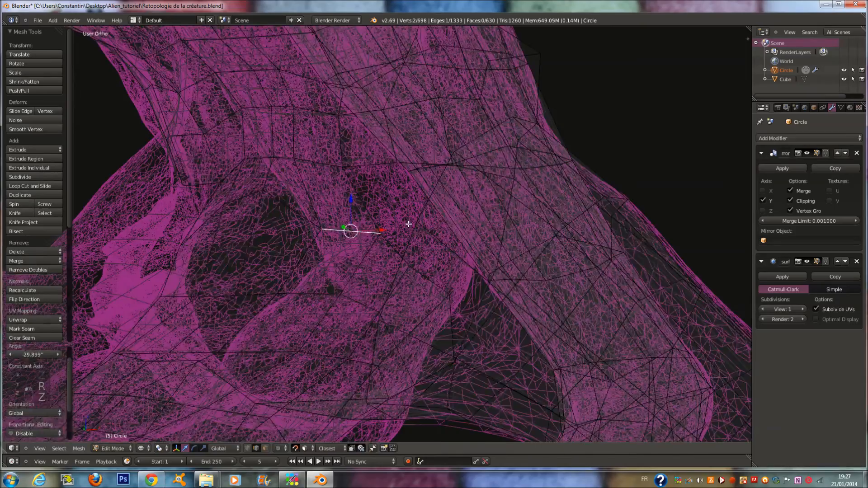
# - Bridge the facing open edges of the hip and thigh with a quad
pyautogui.press('a')
pyautogui.press('a')
pyautogui.moveTo(416, 224)
pyautogui.mouseDown(button='middle')
pyautogui.moveTo(388, 221)
pyautogui.moveTo(354, 196)
pyautogui.moveTo(355, 184)
pyautogui.moveTo(358, 223)
pyautogui.moveTo(342, 253)
pyautogui.mouseUp(button='middle')
pyautogui.press('a')
pyautogui.rightClick(332, 287)
pyautogui.keyDown('shift'); pyautogui.rightClick(339, 176); pyautogui.keyUp('shift')
pyautogui.press('f')
# - Close the narrow hole beside the belly strip with a quad between its two long edges
pyautogui.press('a')
pyautogui.press('a')
pyautogui.moveTo(385, 221); pyautogui.dragTo(362, 217, button='middle')
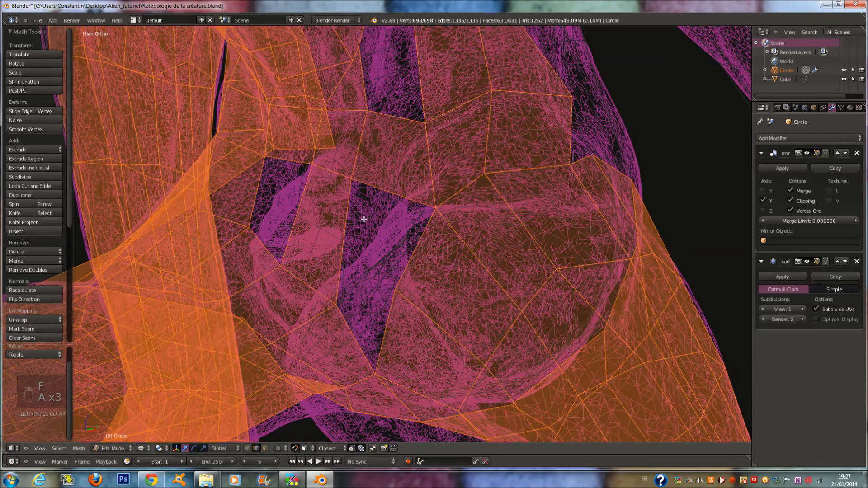
pyautogui.rightClick(296, 213)
pyautogui.keyDown('shift'); pyautogui.rightClick(251, 195); pyautogui.keyUp('shift')
pyautogui.press('f')
# - Scale the new hip quad, adjust its height along Z and nudge the mesh just below it
pyautogui.press('s')
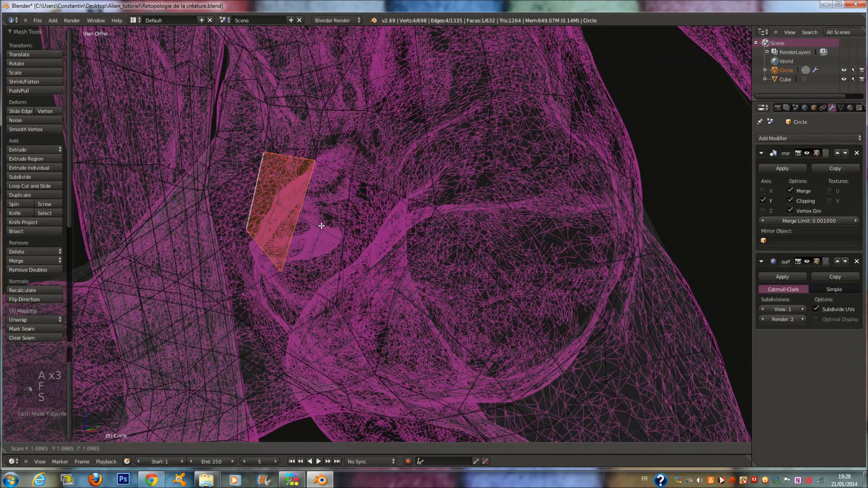
pyautogui.click(320, 244)
pyautogui.press('s')
pyautogui.press('z')
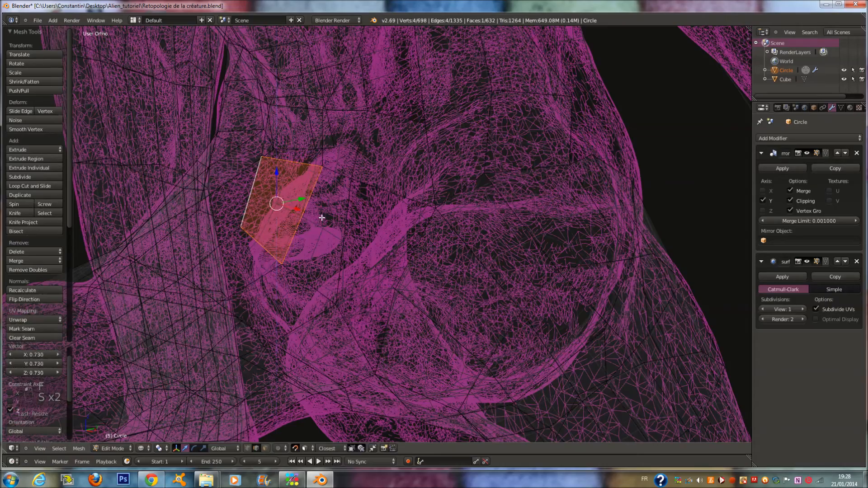
pyautogui.click(334, 232)
pyautogui.press('z')
pyautogui.press('z')
pyautogui.rightClick(321, 289)
pyautogui.press('g')
pyautogui.press('a')
pyautogui.press('a')
pyautogui.press('a')
# - Bridge the two long open edges in the middle of the hip with a quad
pyautogui.moveTo(390, 259); pyautogui.dragTo(413, 252, button='middle')
pyautogui.rightClick(420, 249)
pyautogui.keyDown('shift'); pyautogui.rightClick(361, 217); pyautogui.keyUp('shift')
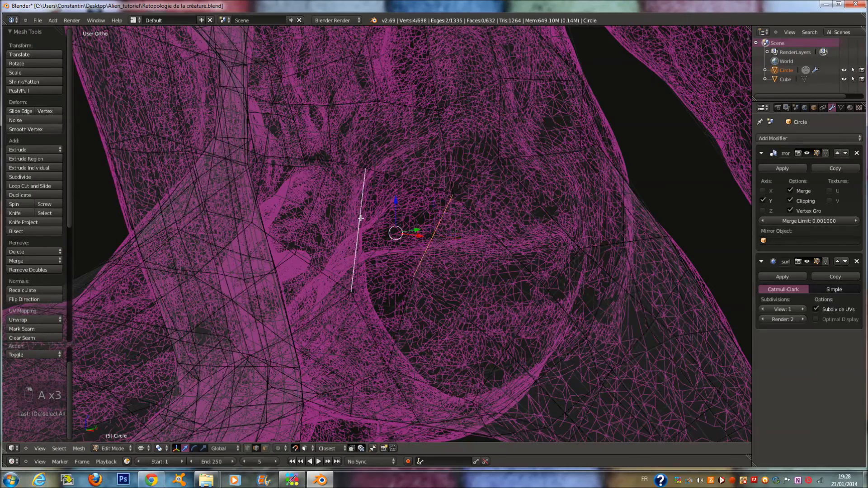
pyautogui.press('f')
pyautogui.scroll(-1, 415, 228)
pyautogui.press('a')
pyautogui.press('a')
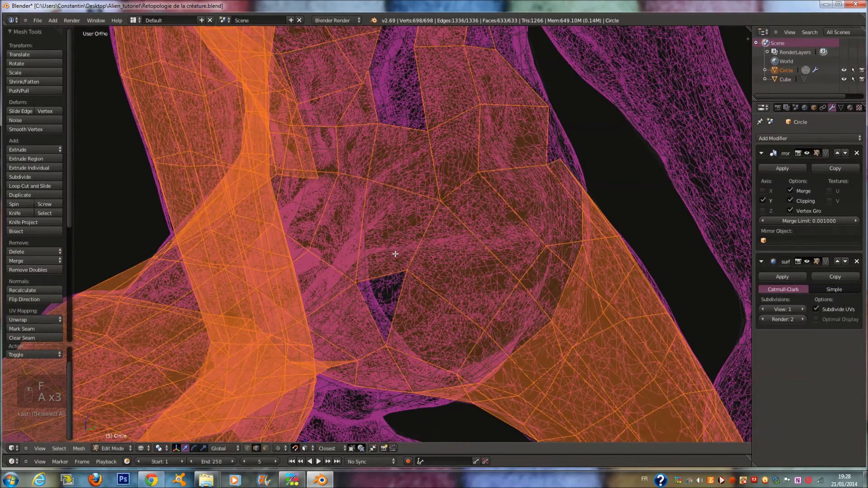
# - Cut a centred edge loop through the hip quads above the remaining hole, then scale and move it onto the sculpt
pyautogui.scroll(1, 392, 185)
pyautogui.press('z')
pyautogui.press('z')
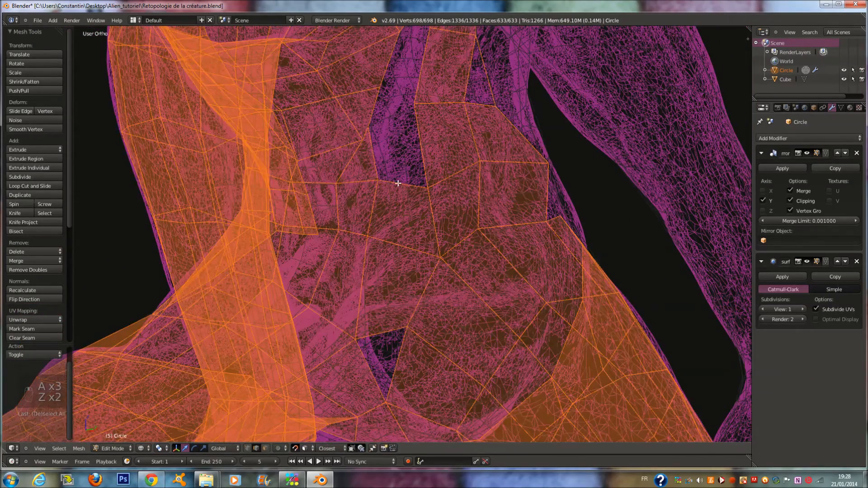
pyautogui.hotkey('ctrl', 'r')
pyautogui.click(398, 183)
pyautogui.click(398, 183)
pyautogui.press('s')
pyautogui.click(413, 195)
pyautogui.press('z')
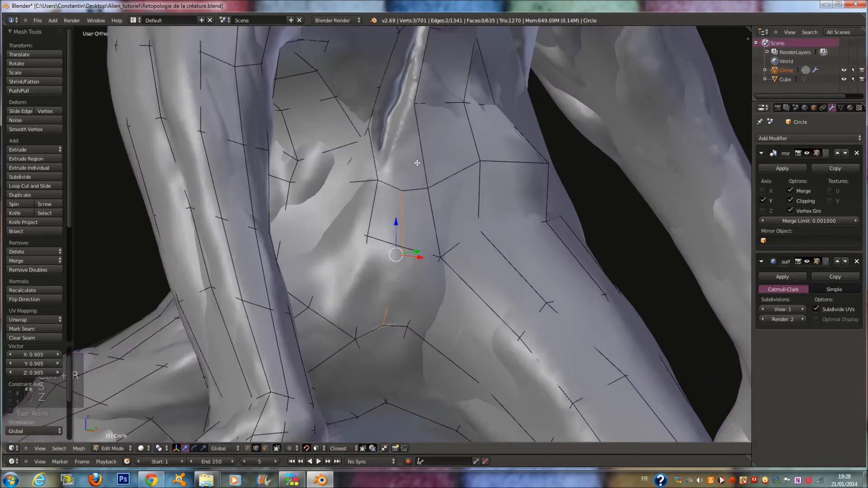
pyautogui.moveTo(417, 163); pyautogui.dragTo(402, 156, button='middle')
pyautogui.press('g')
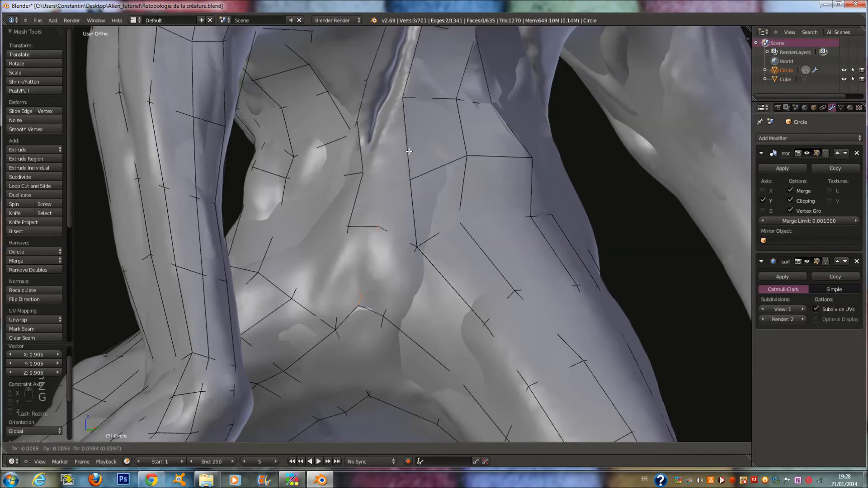
pyautogui.click(413, 155)
# - Fill the last four-sided hole at the hip crease with a quad
pyautogui.press('z')
pyautogui.press('a')
pyautogui.press('a')
pyautogui.press('a')
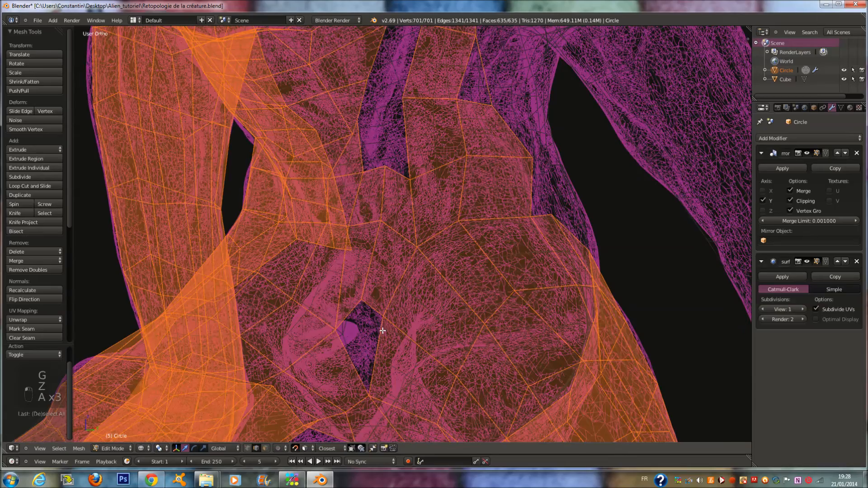
pyautogui.press('a')
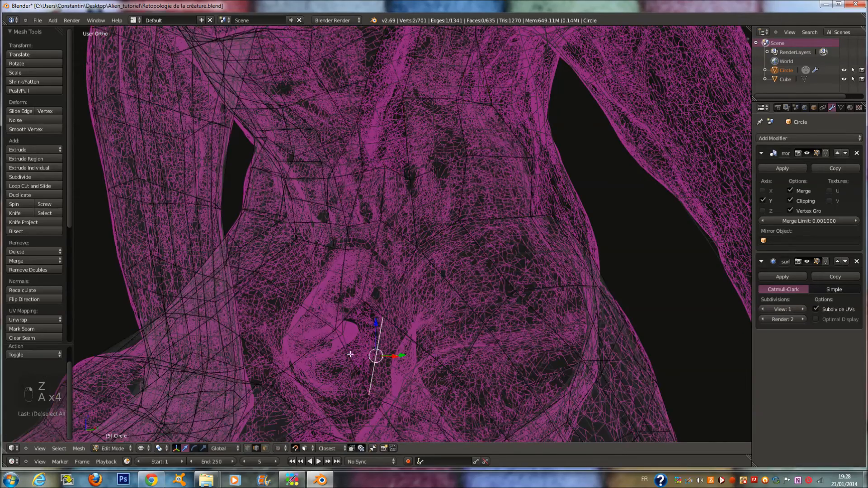
pyautogui.press('f')
# - Move the vertex at the lower corner of the newly filled hip quad upward on the sculpt
pyautogui.press('a')
pyautogui.press('a')
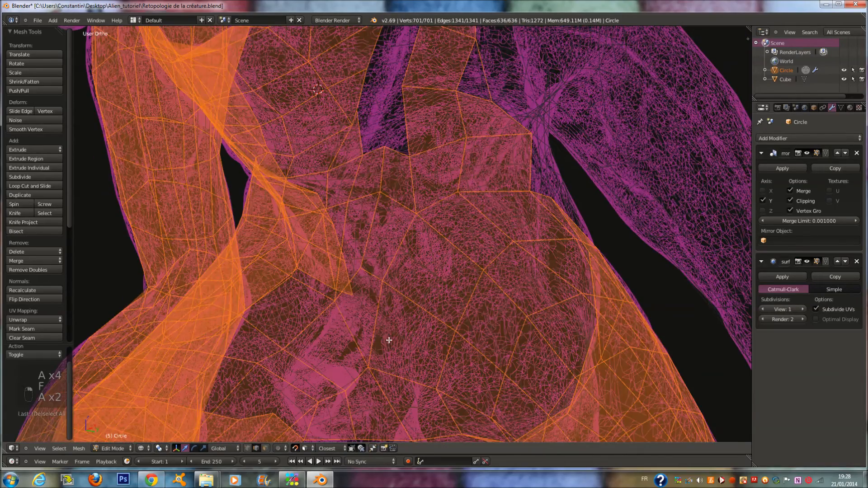
pyautogui.press('z')
pyautogui.press('z')
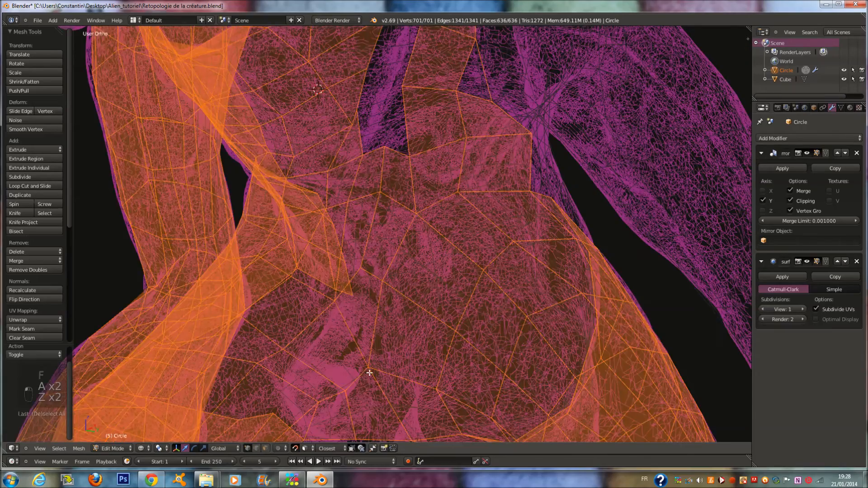
pyautogui.rightClick(368, 368)
pyautogui.press('g')
pyautogui.click(371, 343)
# - Reposition the neighbouring crease vertex beneath the hip on the sculpt surface
pyautogui.press('a')
pyautogui.press('a')
pyautogui.press('a')
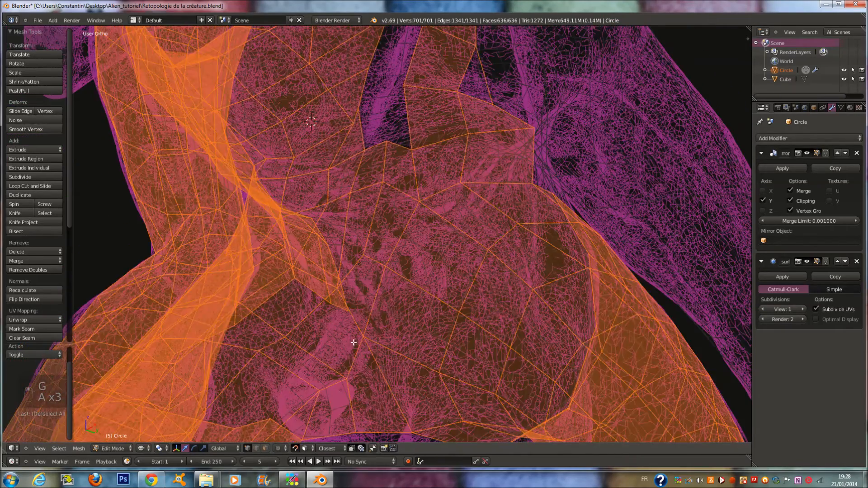
pyautogui.rightClick(347, 378)
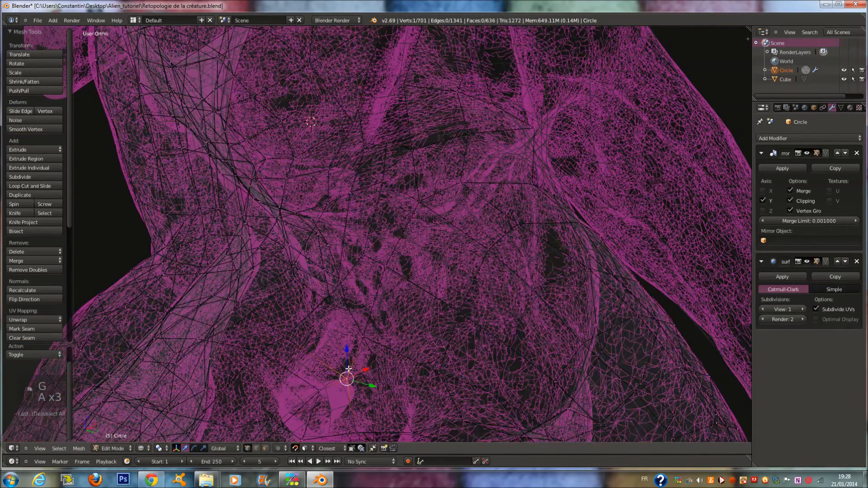
pyautogui.press('z')
pyautogui.press('g')
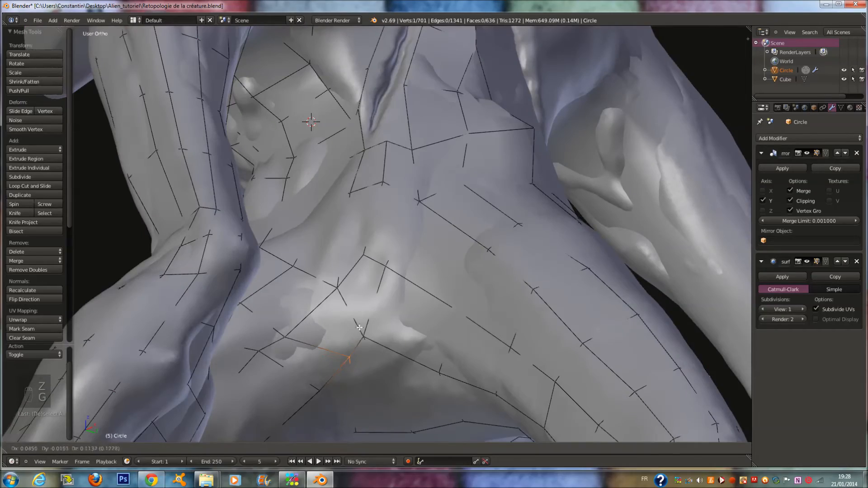
pyautogui.click(349, 356)
# - Adjust another vertex on the underside of the hip to even out the surrounding quads
pyautogui.scroll(-3, 344, 367)
pyautogui.moveTo(345, 367); pyautogui.dragTo(351, 307, button='middle')
pyautogui.press('z')
pyautogui.press('a')
pyautogui.press('a')
pyautogui.press('a')
pyautogui.rightClick(334, 333)
pyautogui.press('z')
pyautogui.press('g')
pyautogui.click(356, 320)
# - Examine the tail underside and inner thigh mesh from behind in wireframe and solid view
pyautogui.moveTo(356, 320); pyautogui.dragTo(260, 289, button='middle')
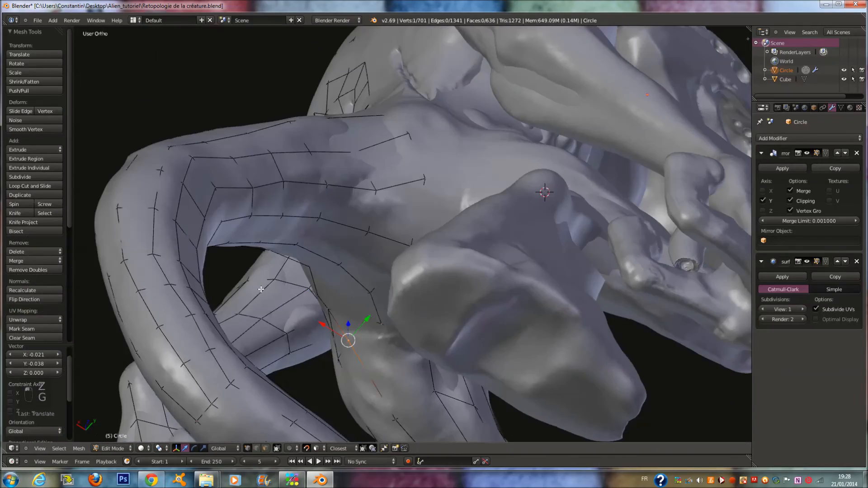
pyautogui.press('a')
pyautogui.press('a')
pyautogui.press('z')
pyautogui.moveTo(394, 328); pyautogui.dragTo(447, 361, button='middle')
pyautogui.press('z')
pyautogui.press('z')
pyautogui.press('z')
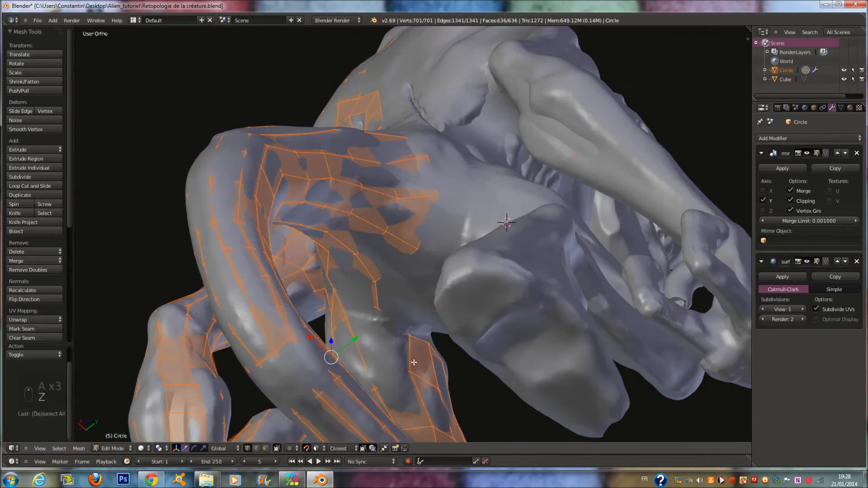
# - Cut a centred edge loop through the inner thigh and snap its circle-selected vertices onto the sculpt
pyautogui.hotkey('ctrl', 'r')
pyautogui.click(412, 362)
pyautogui.click(413, 362)
pyautogui.press('a')
pyautogui.moveTo(413, 362); pyautogui.dragTo(398, 360, button='middle')
pyautogui.press('c')
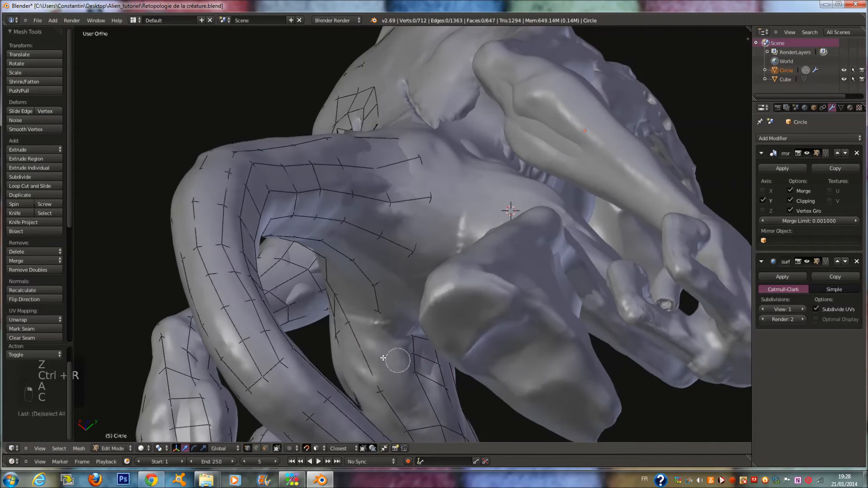
pyautogui.press('g')
pyautogui.click(410, 362)
pyautogui.moveTo(410, 361)
pyautogui.mouseDown(button='middle')
pyautogui.moveTo(429, 368)
pyautogui.moveTo(420, 365)
pyautogui.mouseUp(button='middle')
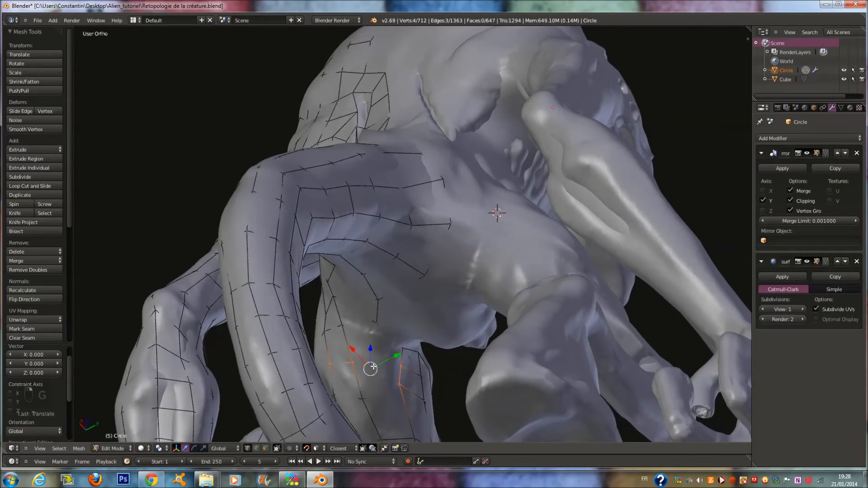
# - Compare the inner thigh topology behind the tail in wireframe and solid view
pyautogui.press('z')
pyautogui.press('z')
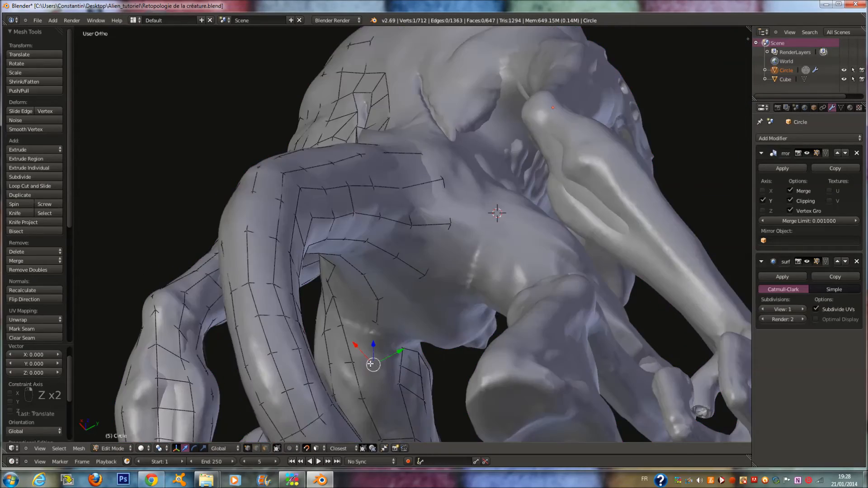
pyautogui.press('z')
pyautogui.moveTo(372, 364); pyautogui.dragTo(389, 382, button='middle')
pyautogui.press('z')
pyautogui.press('z')
pyautogui.press('z')
pyautogui.press('z')
pyautogui.press('a')
pyautogui.press('a')
pyautogui.press('a')
# - Pull the misplaced loop vertex on the inner thigh back onto the sculpt and adjust its neighbour
pyautogui.moveTo(395, 352)
pyautogui.mouseDown(button='middle')
pyautogui.moveTo(395, 336)
pyautogui.moveTo(398, 354)
pyautogui.mouseUp(button='middle')
pyautogui.press('a')
pyautogui.rightClick(360, 369)
pyautogui.press('z')
pyautogui.press('g')
pyautogui.click(409, 350)
pyautogui.press('g')
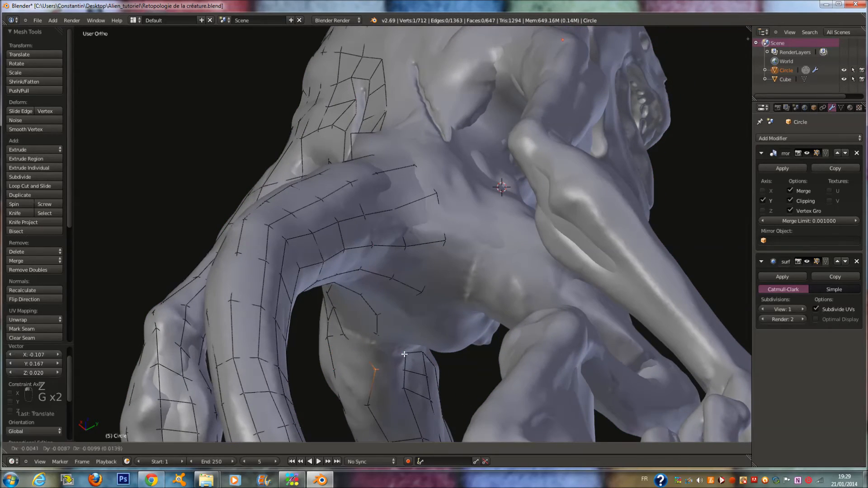
pyautogui.click(404, 368)
# - Move the remaining inner thigh vertices downward along the sculpt to space the quads evenly
pyautogui.press('z')
pyautogui.press('z')
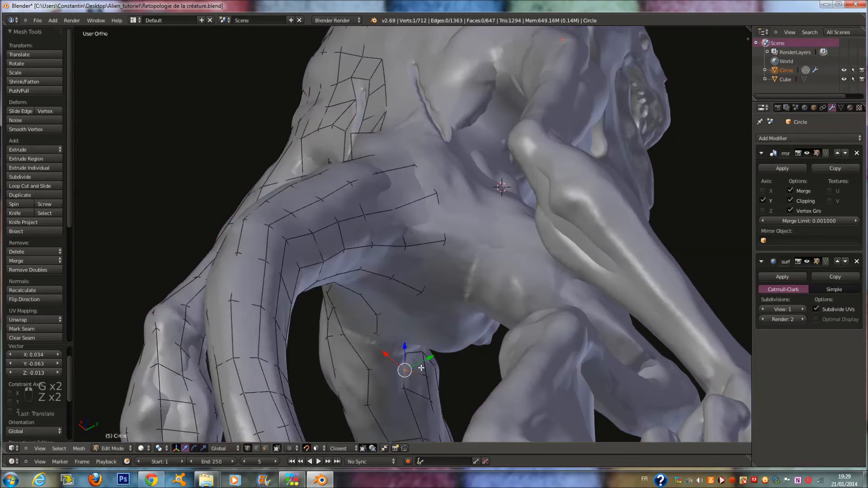
pyautogui.press('g')
pyautogui.click(408, 384)
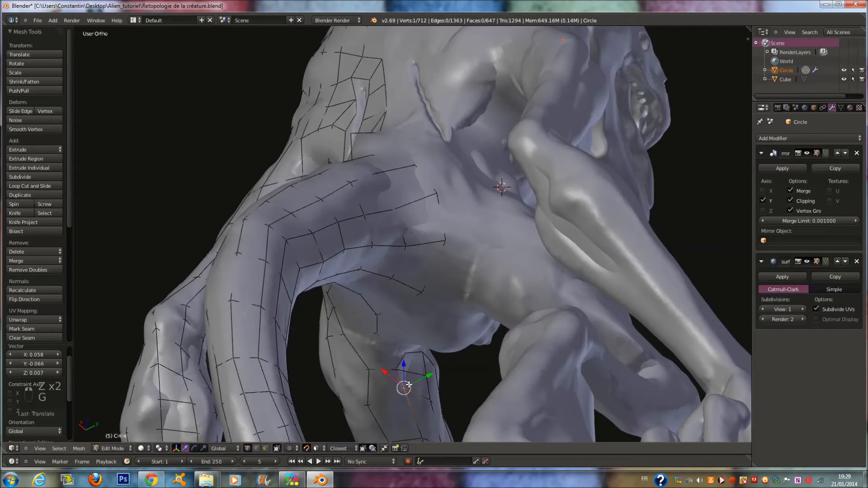
pyautogui.press('g')
pyautogui.click(400, 396)
# - Leave mesh editing and save the file, overwriting the existing version
pyautogui.moveTo(401, 394); pyautogui.dragTo(370, 329, button='middle')
pyautogui.scroll(-10, 370, 329)
pyautogui.press('Tab')
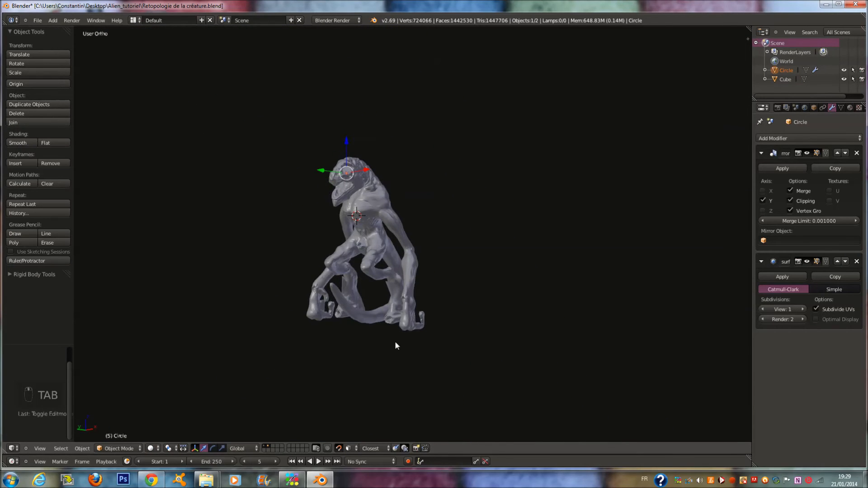
pyautogui.hotkey('ctrl', 's')
pyautogui.click(286, 342)
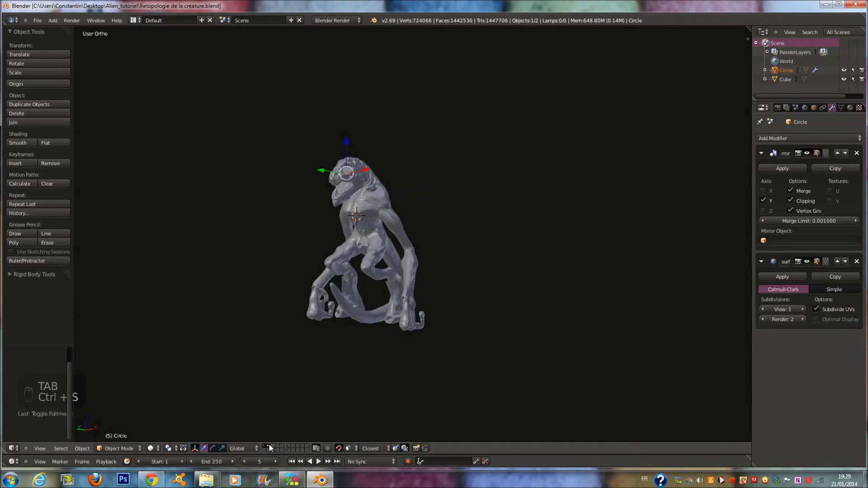
# - Isolate the layer with the retopology mesh and examine its hip and thigh in wireframe edit mode for holes
pyautogui.click(269, 445)
pyautogui.scroll(5, 329, 325)
pyautogui.moveTo(329, 325); pyautogui.dragTo(565, 323, button='middle')
pyautogui.scroll(-3, 446, 329)
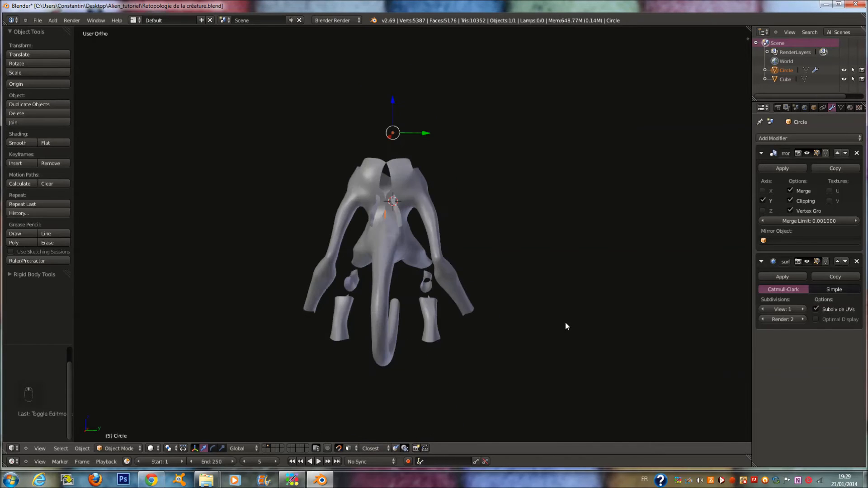
pyautogui.scroll(6, 565, 322)
pyautogui.press('Tab')
pyautogui.moveTo(462, 275); pyautogui.dragTo(470, 277, button='middle')
pyautogui.press('z')
pyautogui.press('a')
pyautogui.press('a')
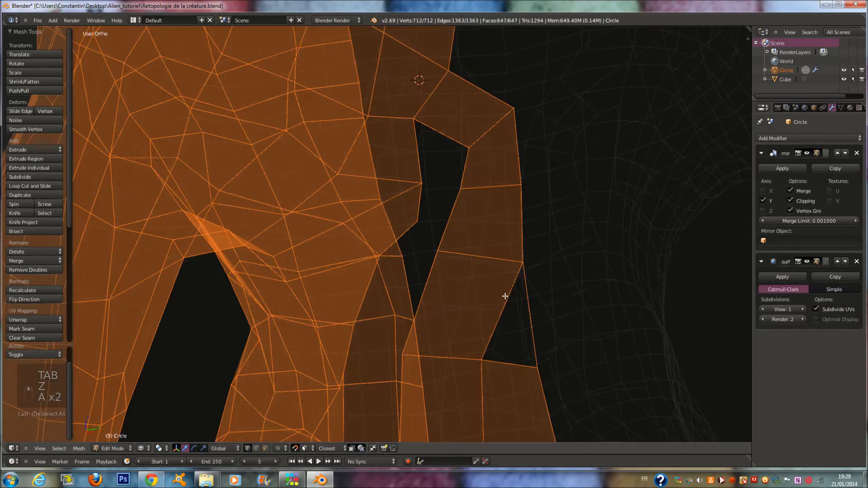
# - Deselect the mesh, return to solid shading in Object Mode and save over the existing blend file
pyautogui.press('a')
pyautogui.press('z')
pyautogui.scroll(-3, 500, 292)
pyautogui.press('Tab')
pyautogui.scroll(2, 419, 283)
pyautogui.hotkey('ctrl', 's')
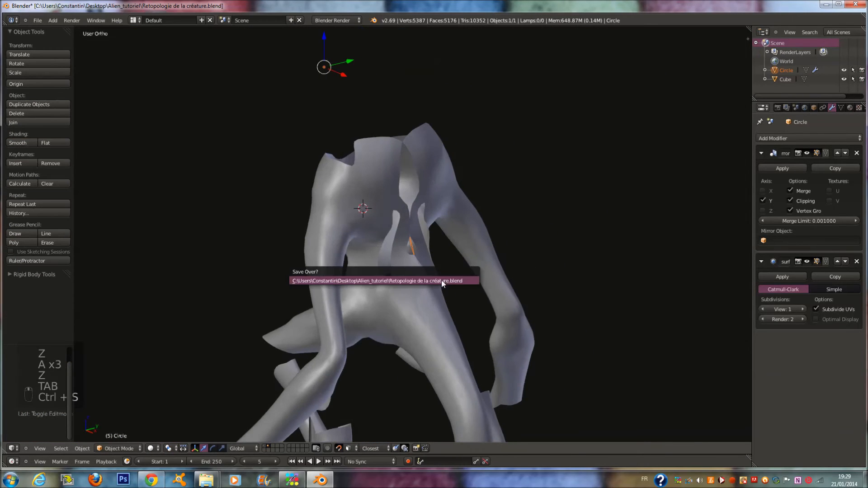
pyautogui.click(441, 281)
# - Examine the whole retopology mesh from the front and sides, checking the torso, arms, legs and tail for open areas
pyautogui.scroll(-5, 362, 291)
pyautogui.moveTo(341, 287); pyautogui.dragTo(487, 275, button='middle')
pyautogui.scroll(1, 487, 276)
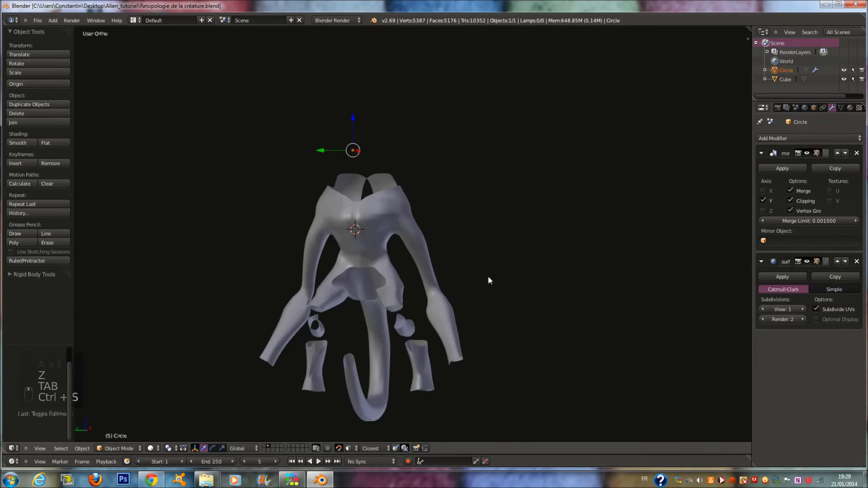
pyautogui.moveTo(384, 272)
pyautogui.mouseDown(button='middle')
pyautogui.moveTo(541, 274)
pyautogui.moveTo(328, 285)
pyautogui.moveTo(386, 271)
pyautogui.mouseUp(button='middle')
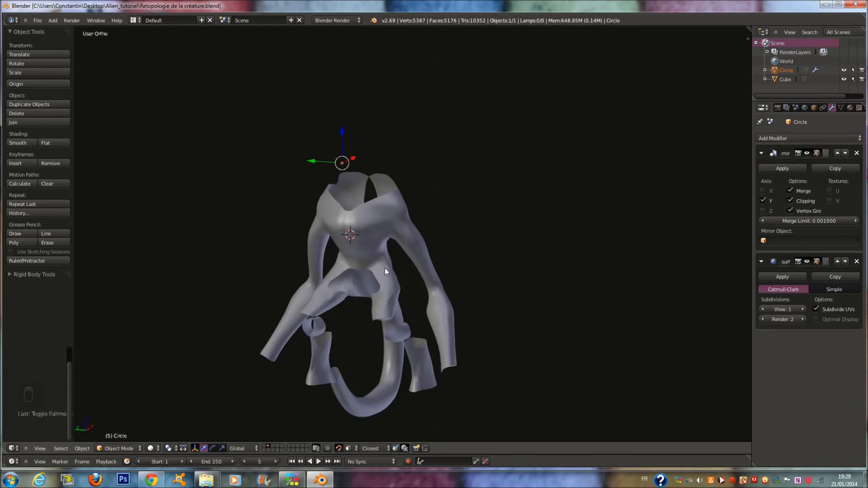
pyautogui.moveTo(386, 252); pyautogui.dragTo(462, 259, button='middle')
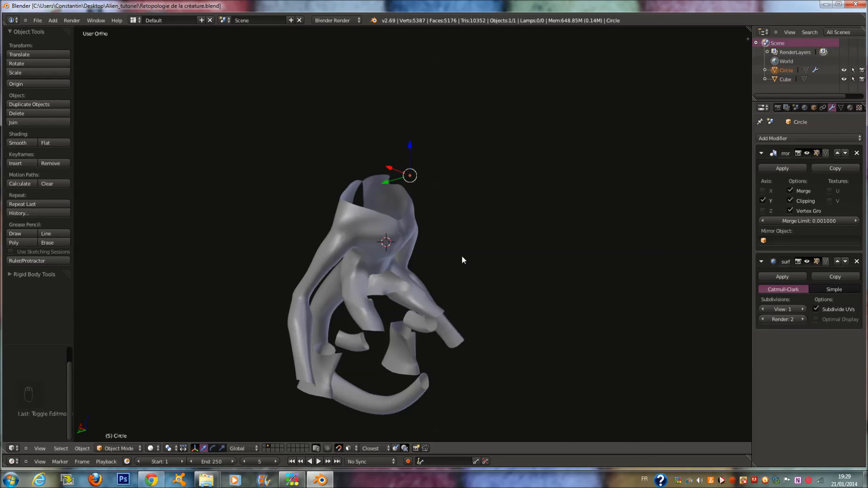
pyautogui.scroll(-3, 462, 255)
pyautogui.scroll(4, 462, 256)
pyautogui.moveTo(462, 256); pyautogui.dragTo(434, 246, button='middle')
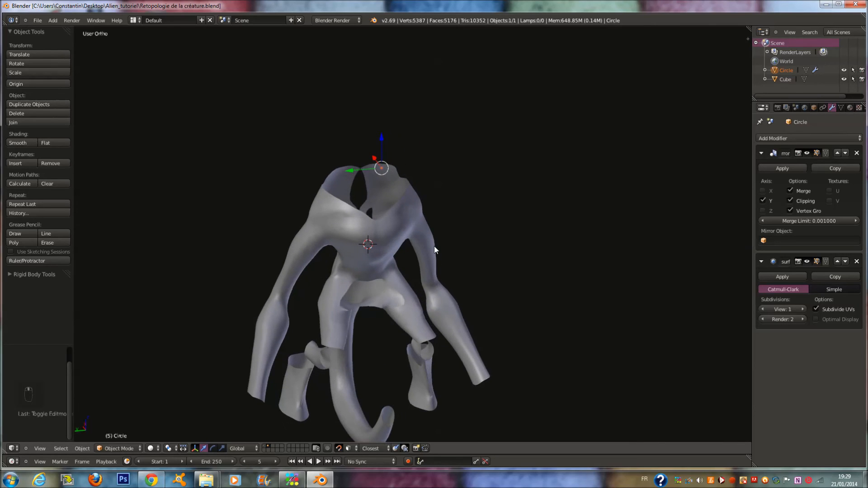
pyautogui.moveTo(495, 301); pyautogui.dragTo(468, 291, button='middle')
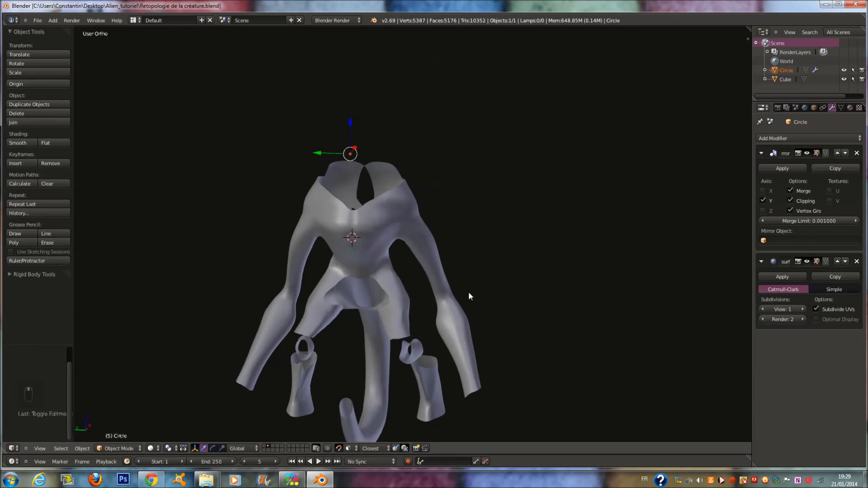
pyautogui.scroll(-1, 468, 292)
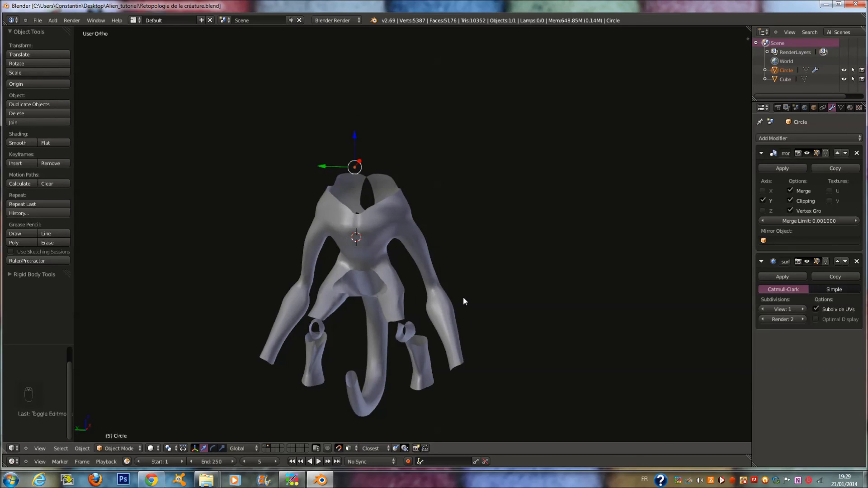